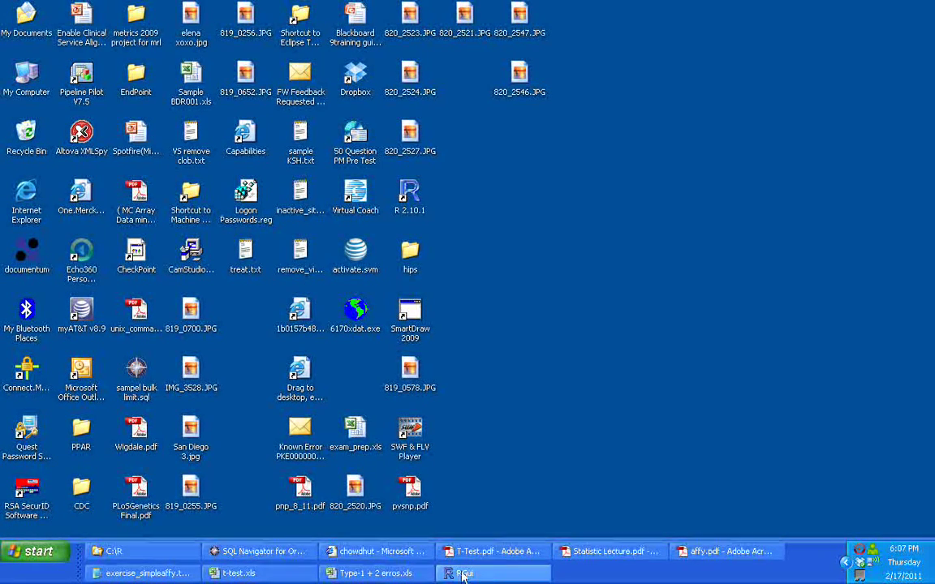
Bring up the t-test.xls workbook and shift its window so the hypotheses and sample data are in view
click(231, 573)
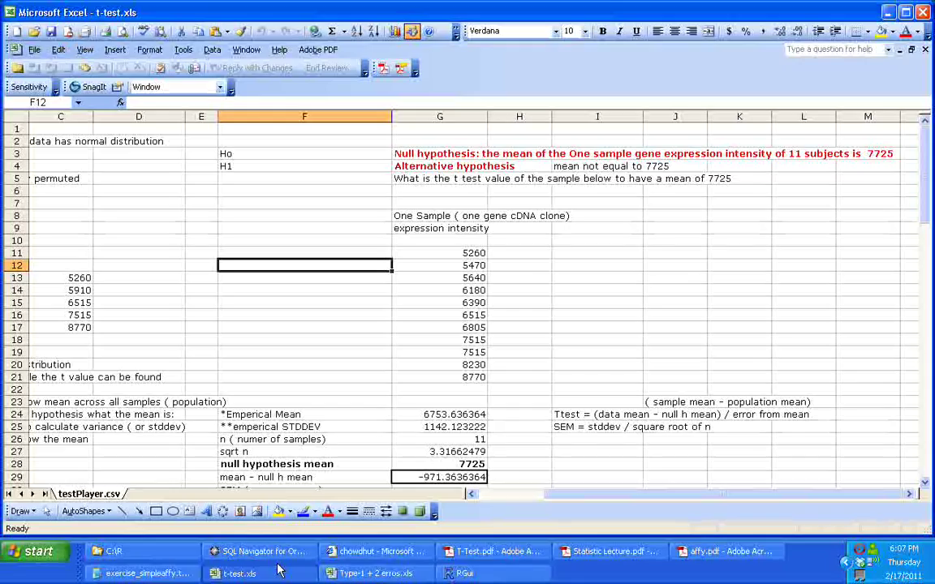
click(674, 292)
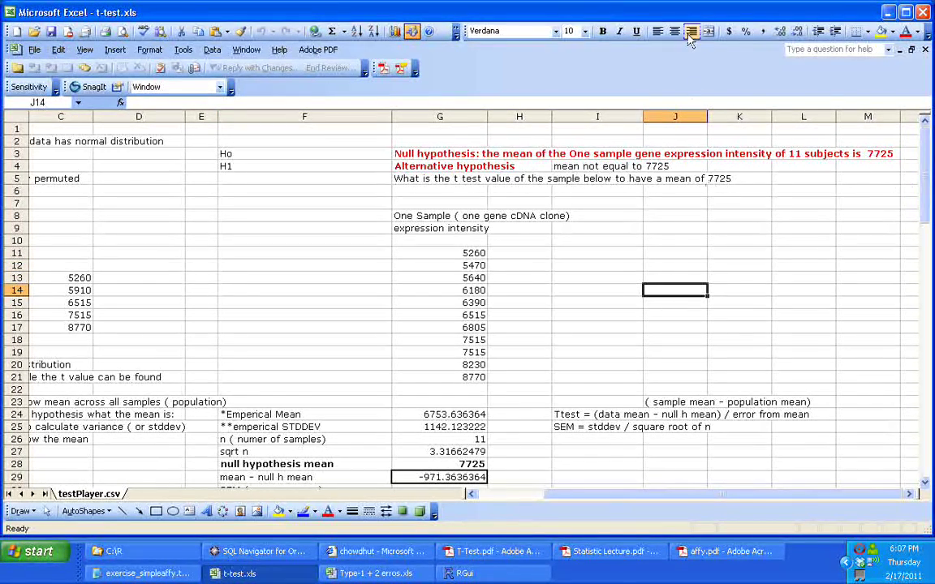
drag(682, 18, 573, 29)
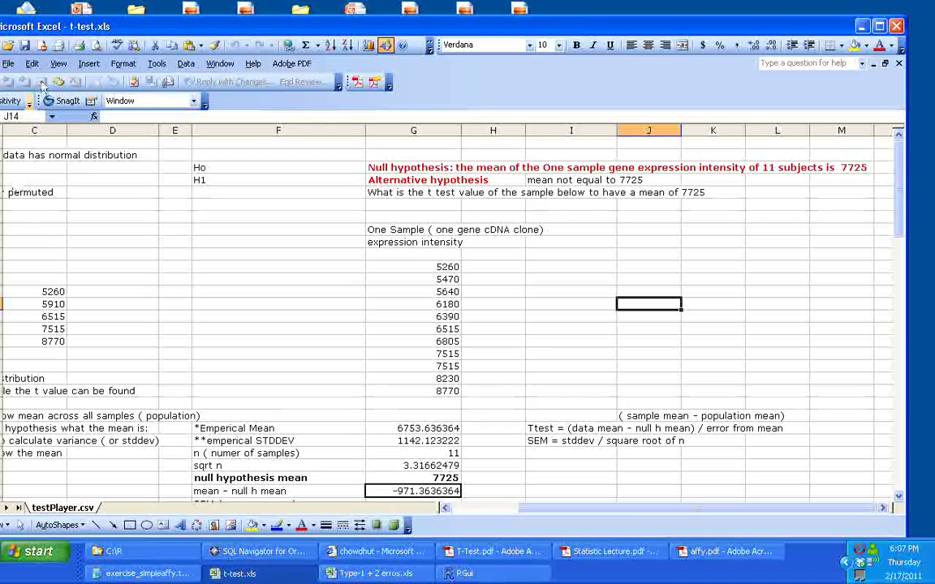
drag(144, 29, 195, 24)
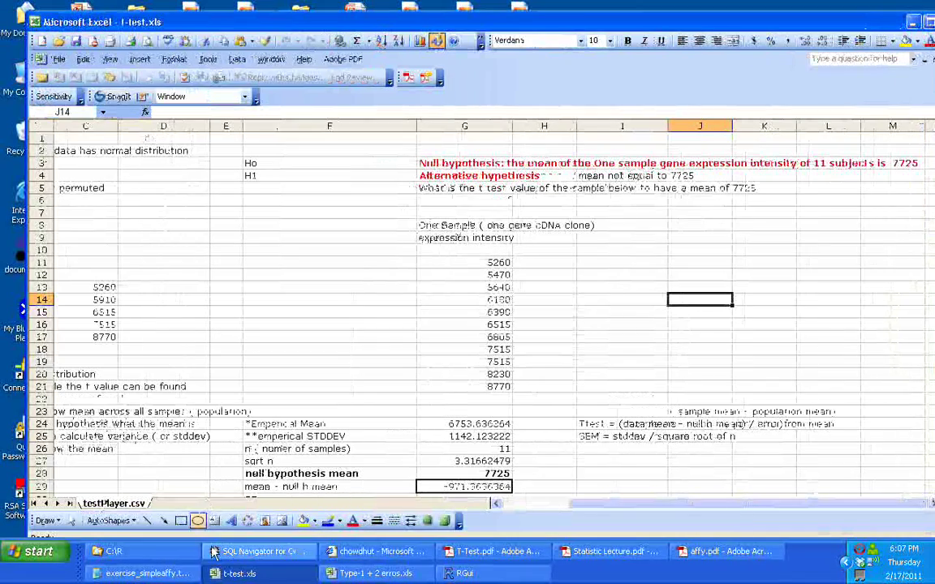
Switch to the file explorer and open the WebSession02 folder inside C:\MicroArray Course
click(134, 559)
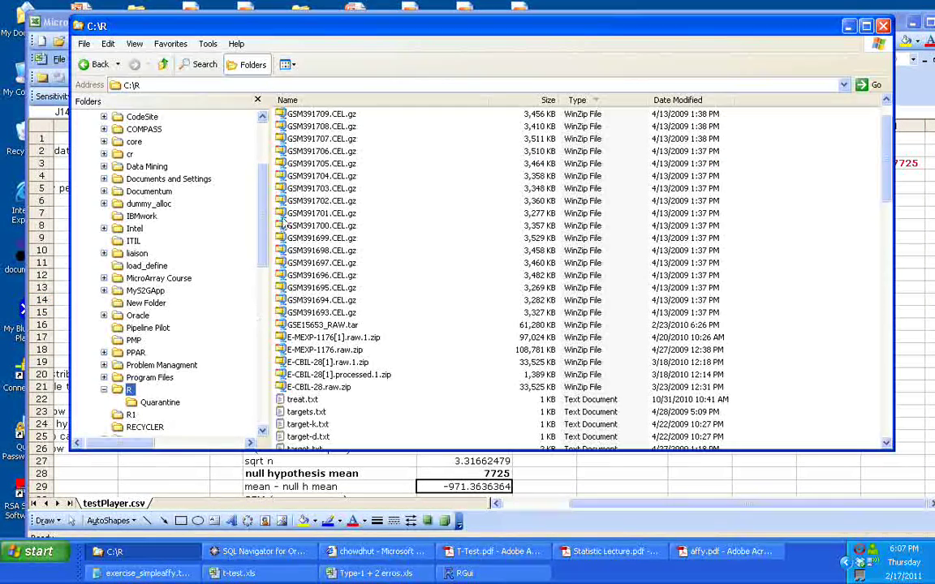
drag(263, 243, 260, 208)
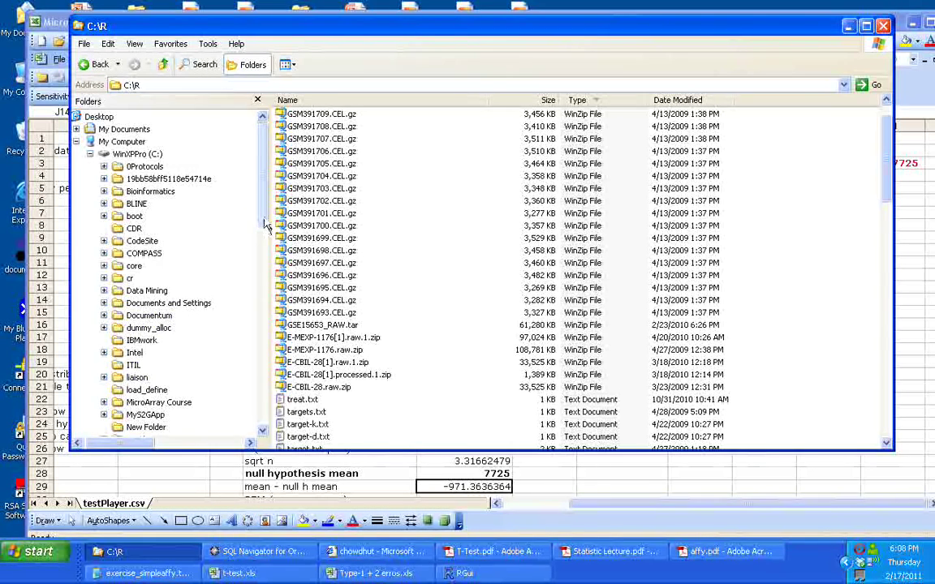
scroll(136, 349, down, 1)
click(104, 365)
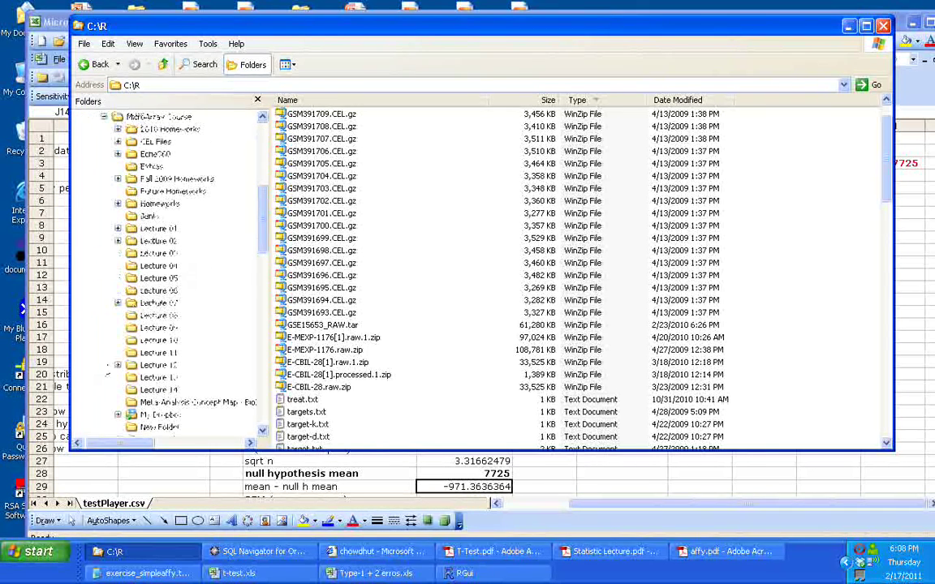
drag(264, 226, 258, 289)
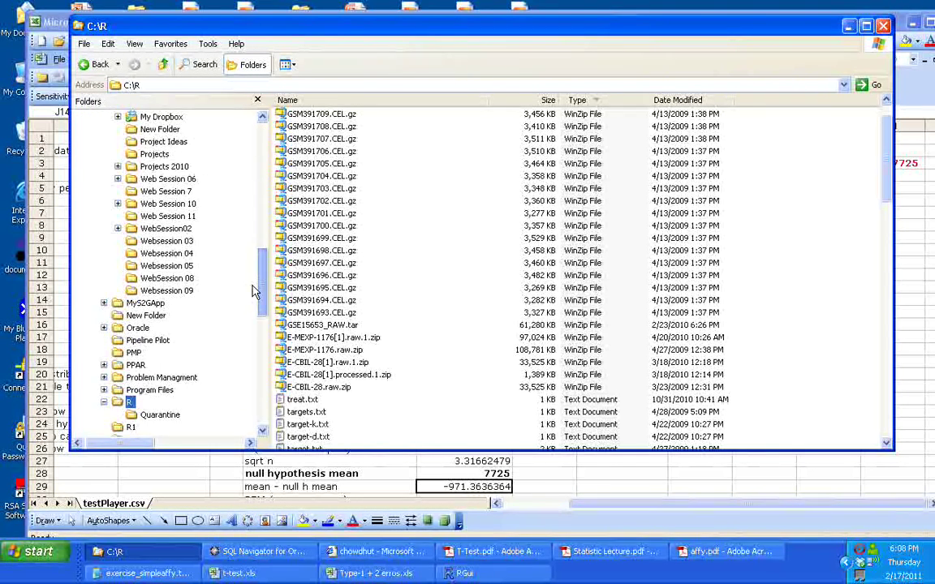
click(166, 228)
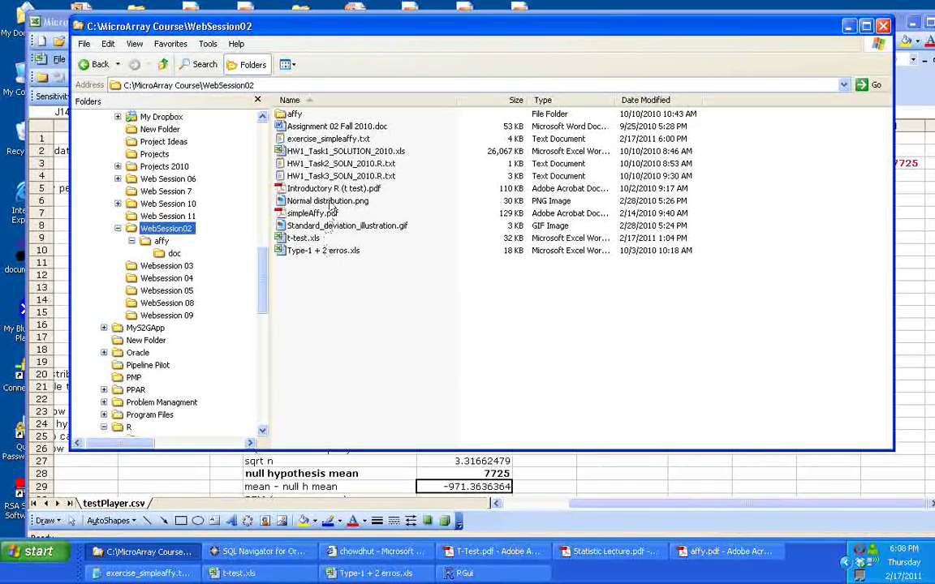
Open Normal distribution.png in Windows Picture and Fax Viewer to examine the bell curve
click(330, 202)
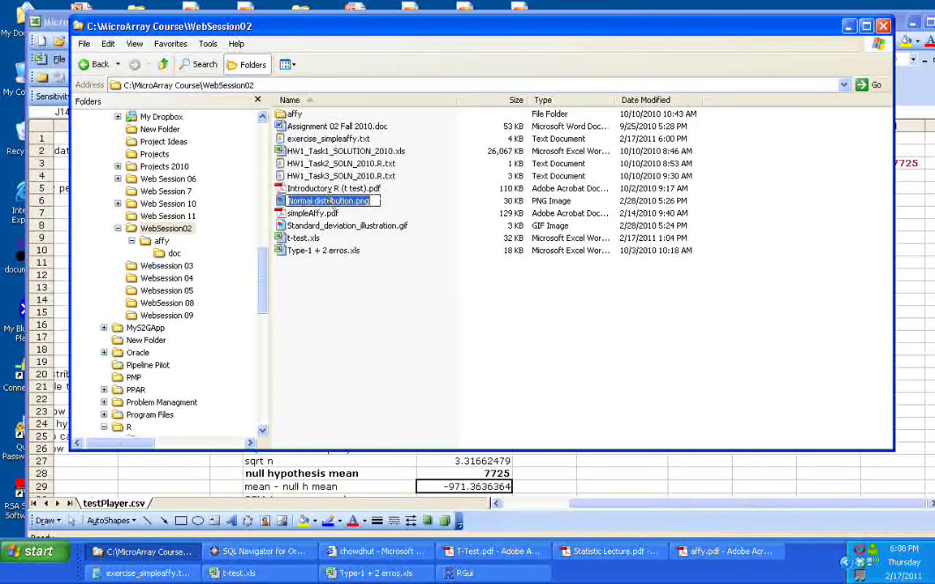
key(Down)
key(Down)
double_click(348, 203)
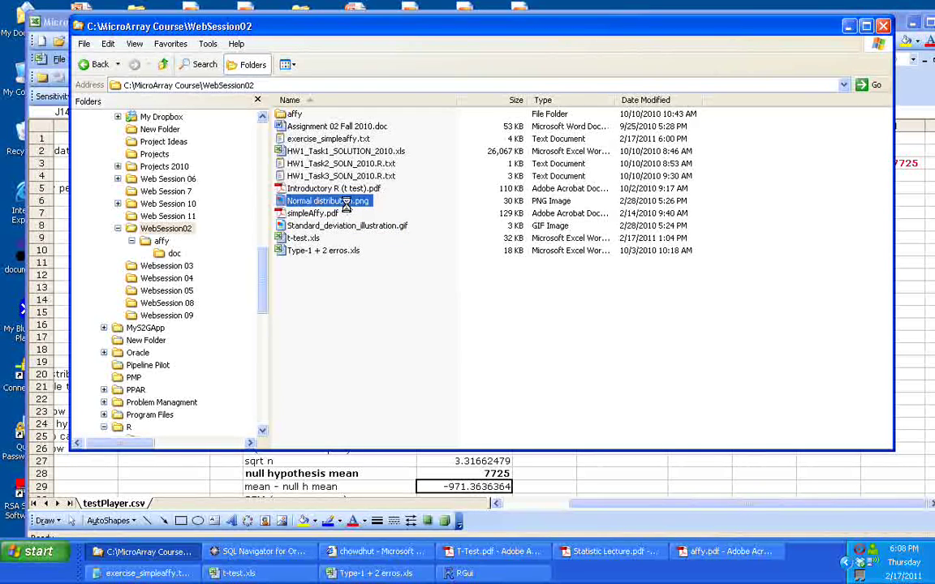
right_click(347, 204)
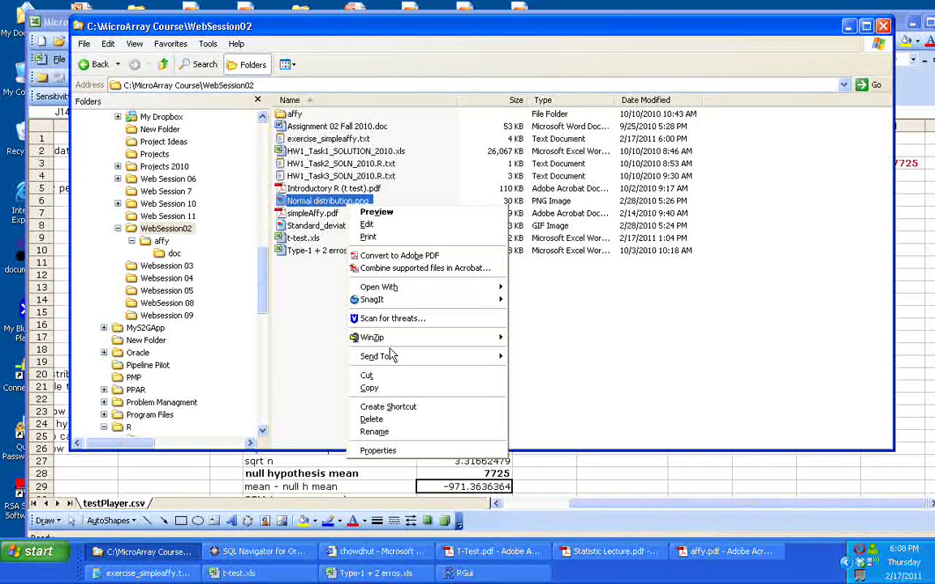
mouse_move(422, 287)
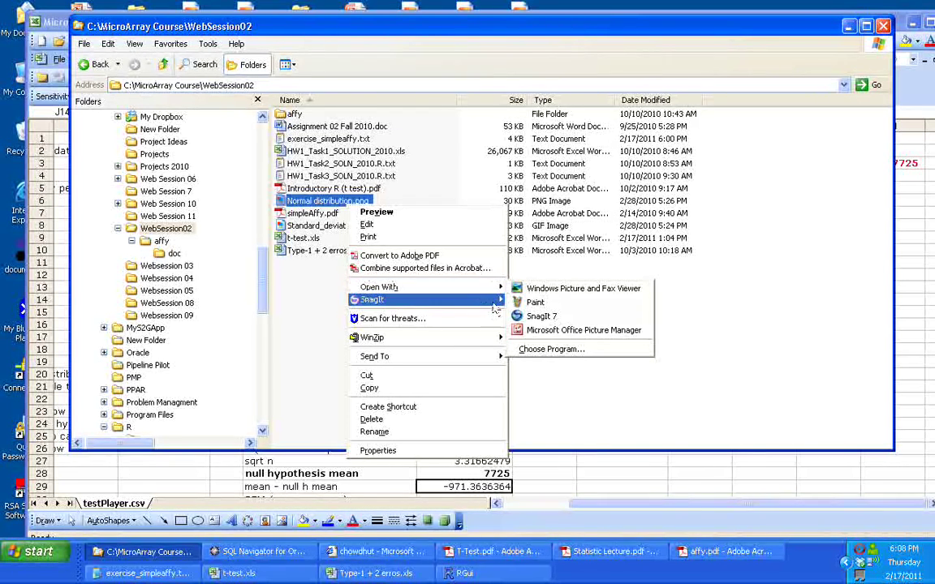
click(571, 290)
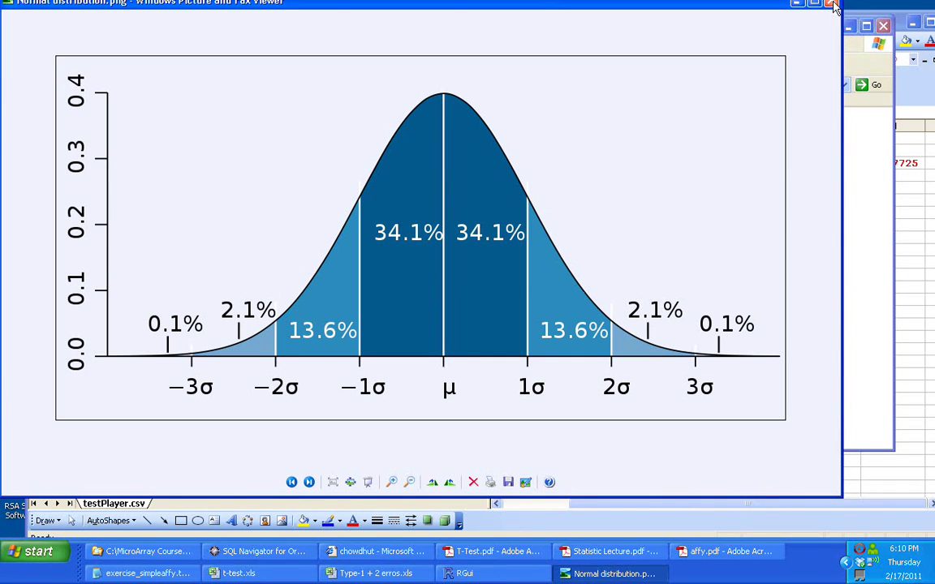
Minimize the image viewer and the folder window, and select the null hypothesis in cell G3 of the t-test workbook
click(794, 6)
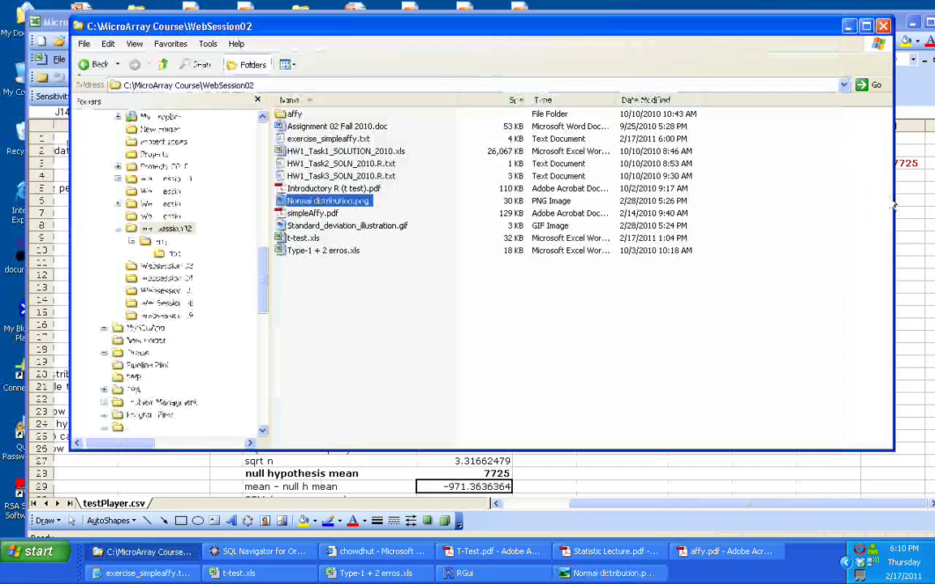
click(848, 26)
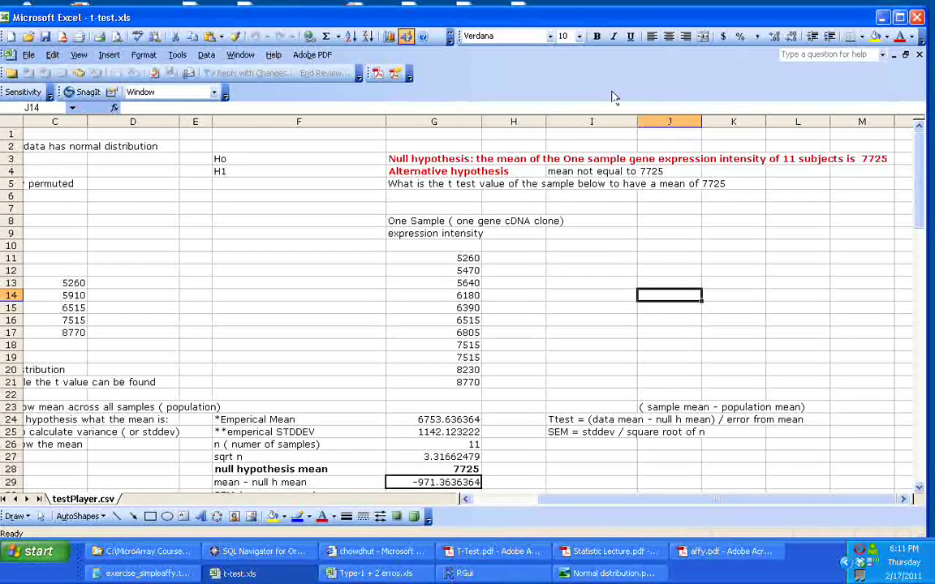
click(432, 161)
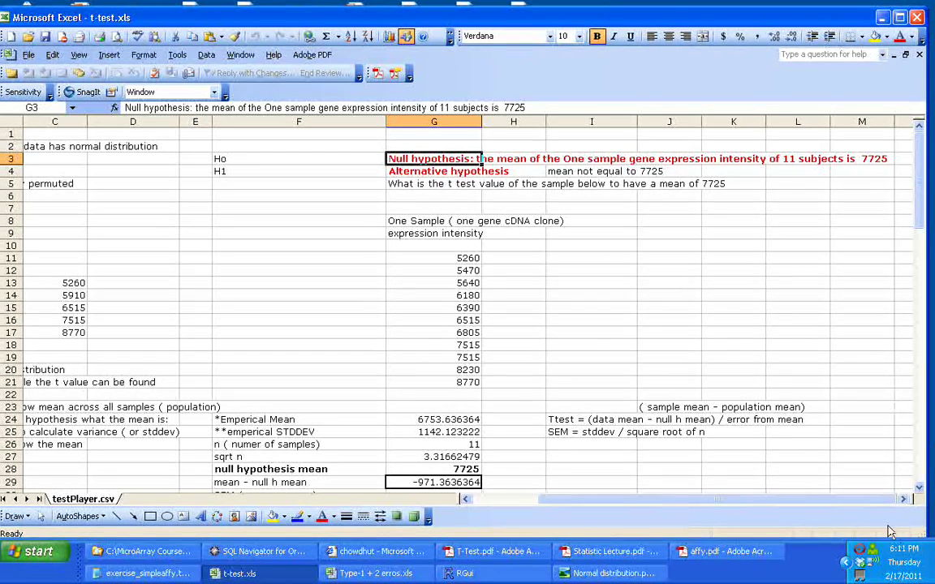
Examine the null and alternative hypotheses, the sample data and the t-test formula notes in columns G to P
click(713, 382)
key(Right)
key(Right)
key(Right)
key(Right)
key(Right)
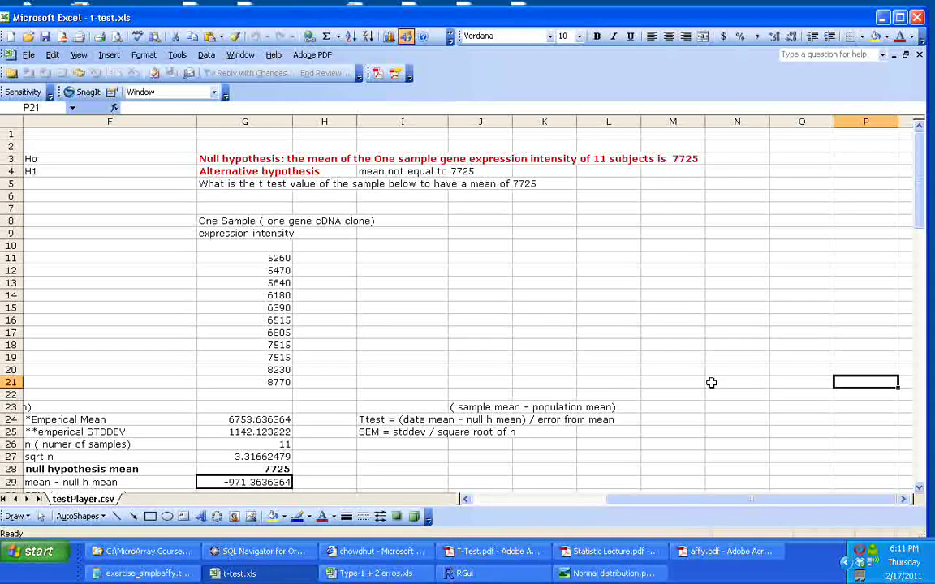
double_click(685, 22)
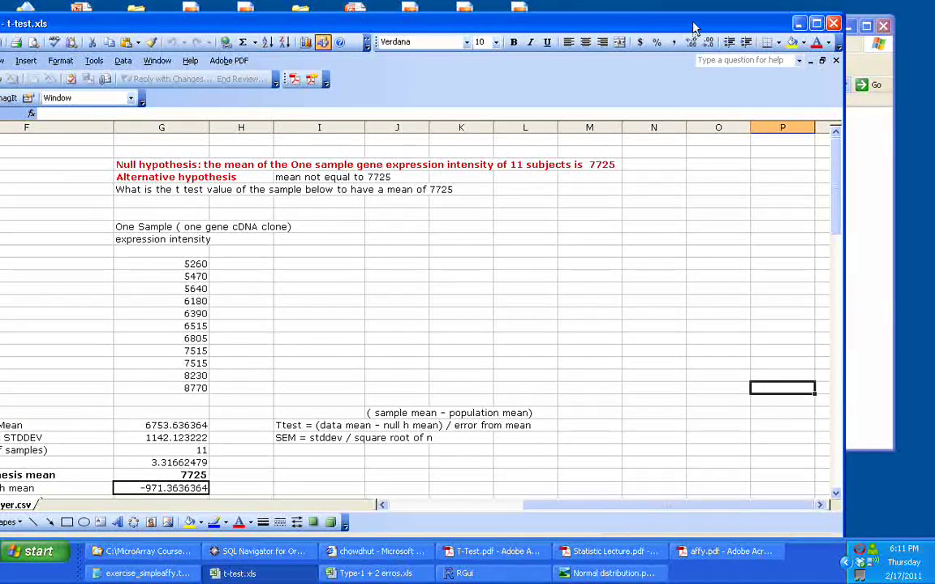
drag(623, 24, 633, 8)
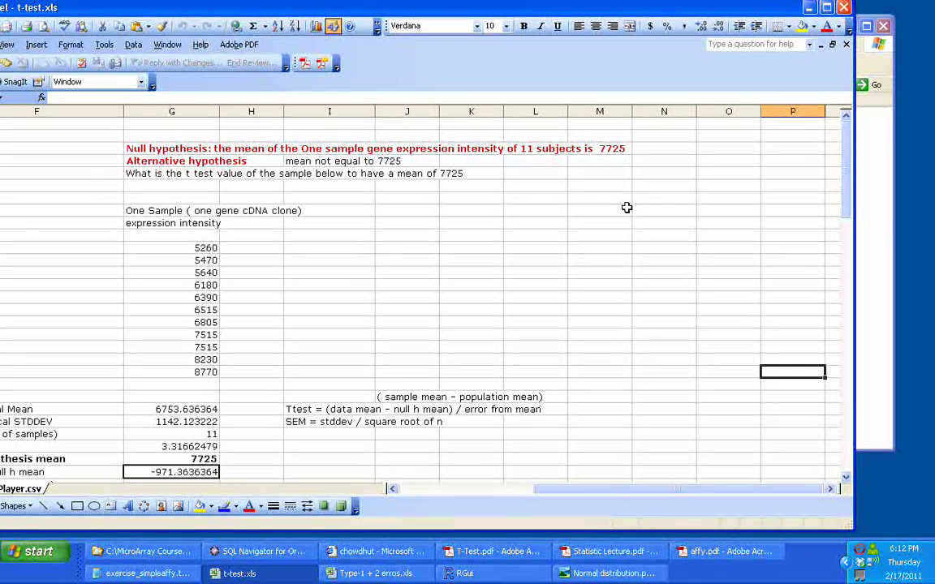
Examine the quantiles table and the t distribution notes in columns B and C
key(Left)
key(Left)
key(Left)
key(Left)
key(Left)
key(Left)
key(Left)
key(Left)
key(Left)
key(Left)
key(Left)
key(Left)
key(Left)
key(Left)
key(Left)
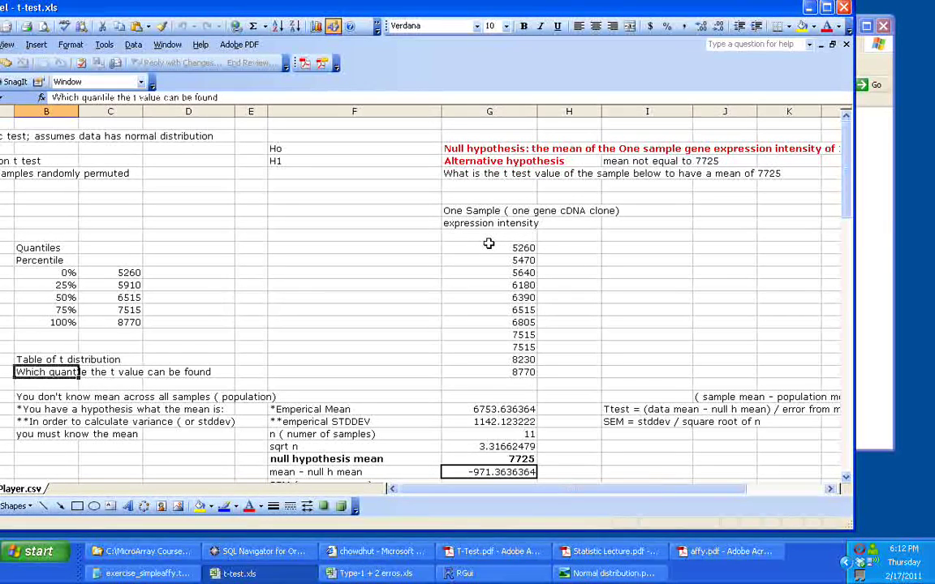
Go through the expression intensity values of the one-gene sample in G11:G21 one by one, from lowest to highest
click(489, 247)
key(Down)
key(Down)
key(Down)
key(Down)
key(Down)
key(Down)
key(Down)
key(Down)
key(Down)
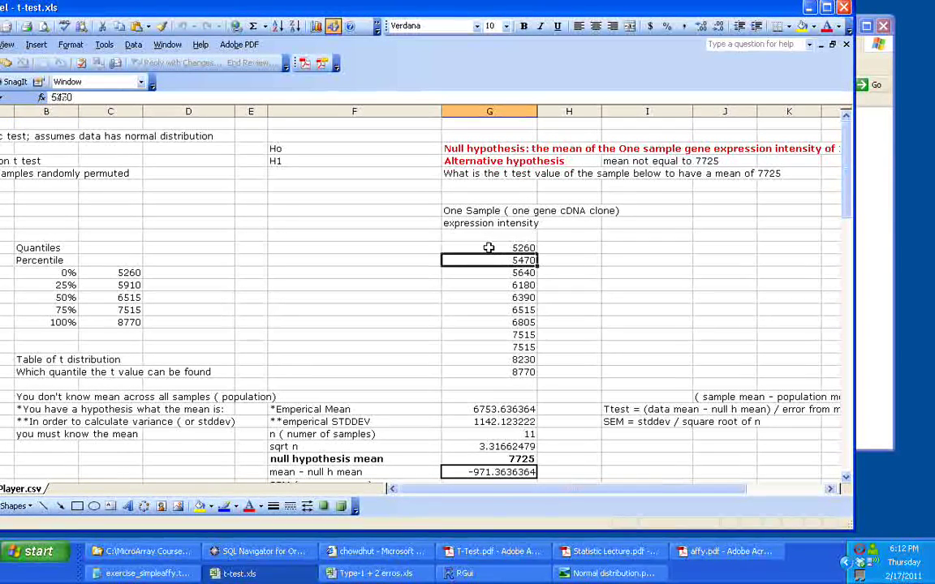
key(Down)
key(Up)
key(Up)
key(Up)
key(Up)
key(Up)
key(Up)
key(Up)
key(Up)
key(Up)
key(Up)
key(Up)
key(Down)
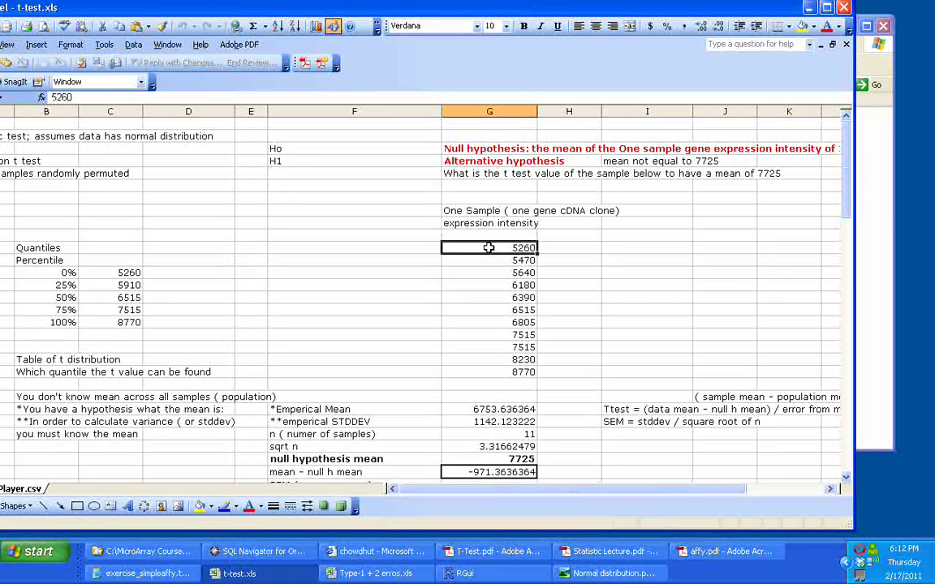
key(Down)
key(Down)
key(Down)
key(Down)
key(Down)
key(Down)
key(Down)
key(Down)
key(Down)
key(Down)
key(Down)
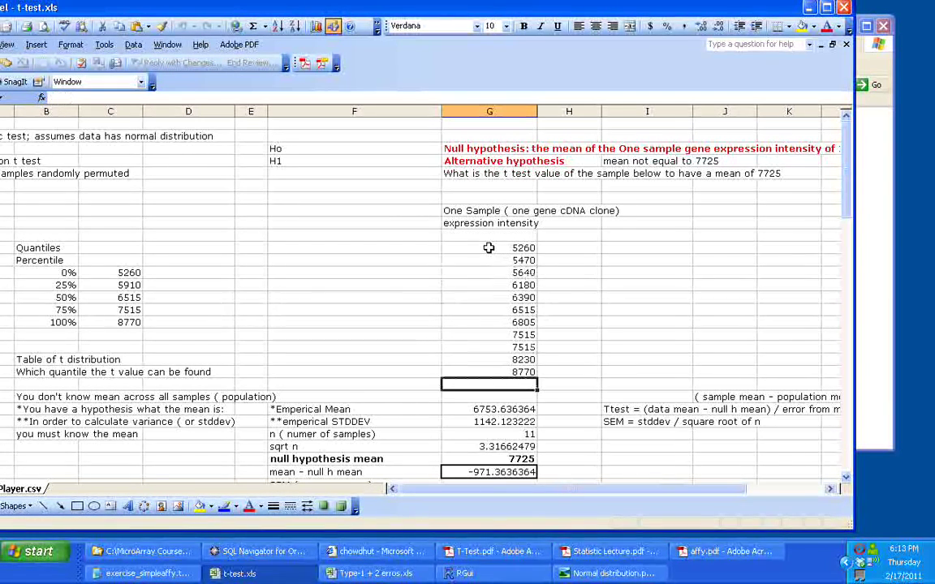
key(Up)
key(Up)
key(Up)
key(Up)
key(Up)
key(Up)
key(Up)
key(Up)
key(Up)
key(Up)
key(Up)
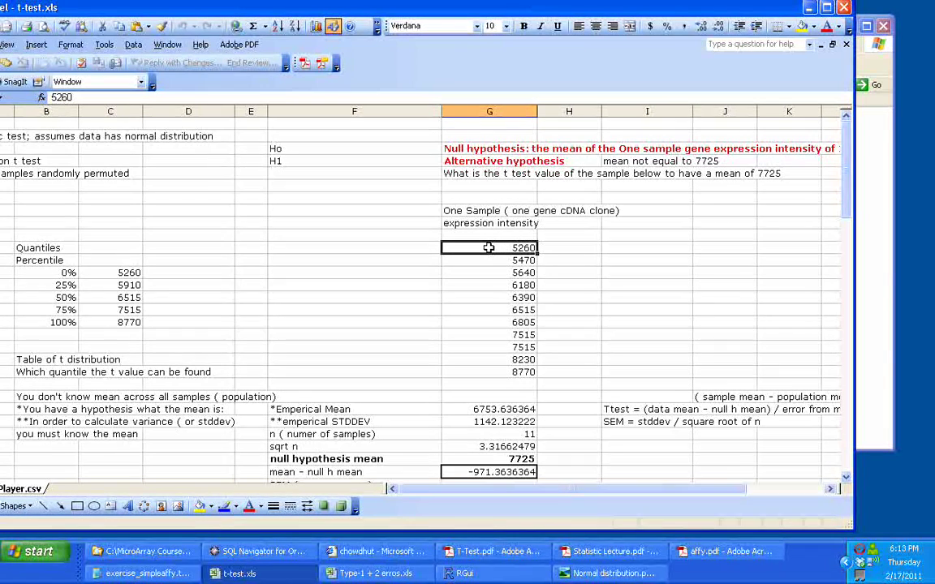
key(Down)
key(Down)
key(Down)
key(Down)
key(Down)
key(Down)
key(Down)
key(Down)
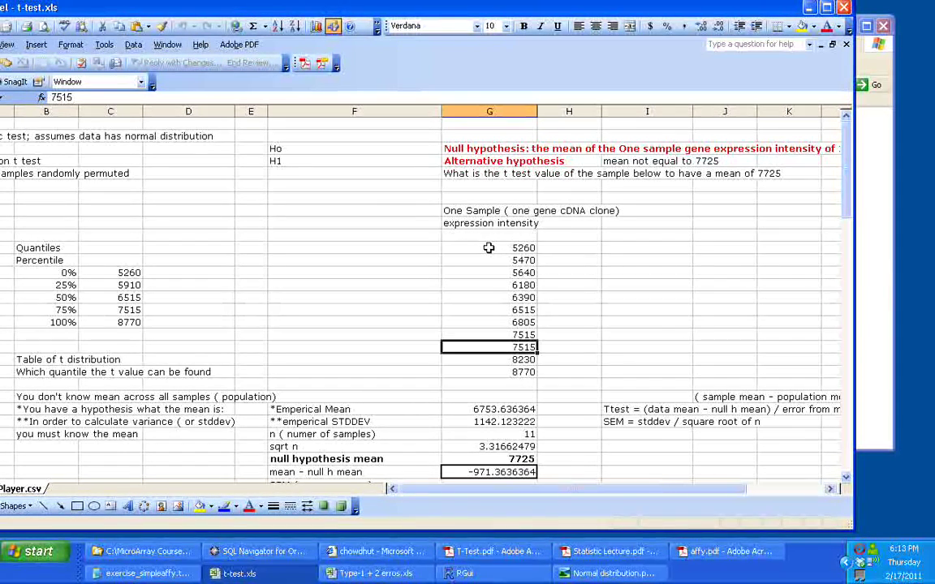
Inspect the PERCENTILE formulas behind the 0%, 100%, 50% and 75% quantiles in column C
click(112, 272)
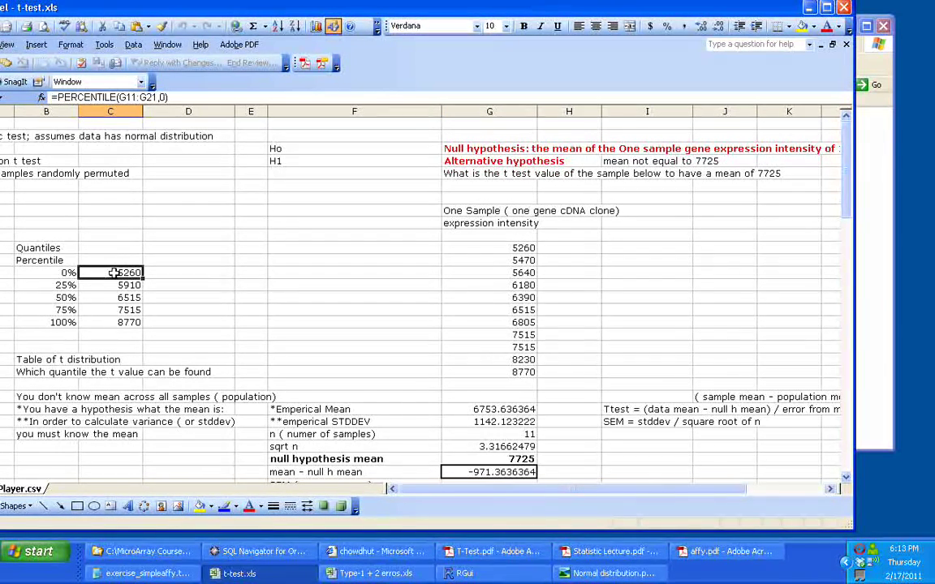
click(126, 324)
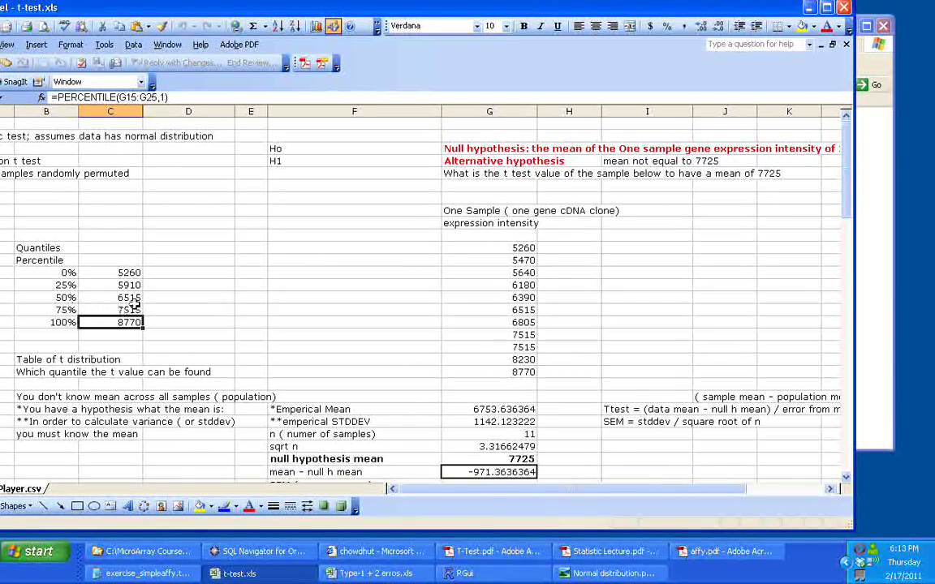
click(127, 298)
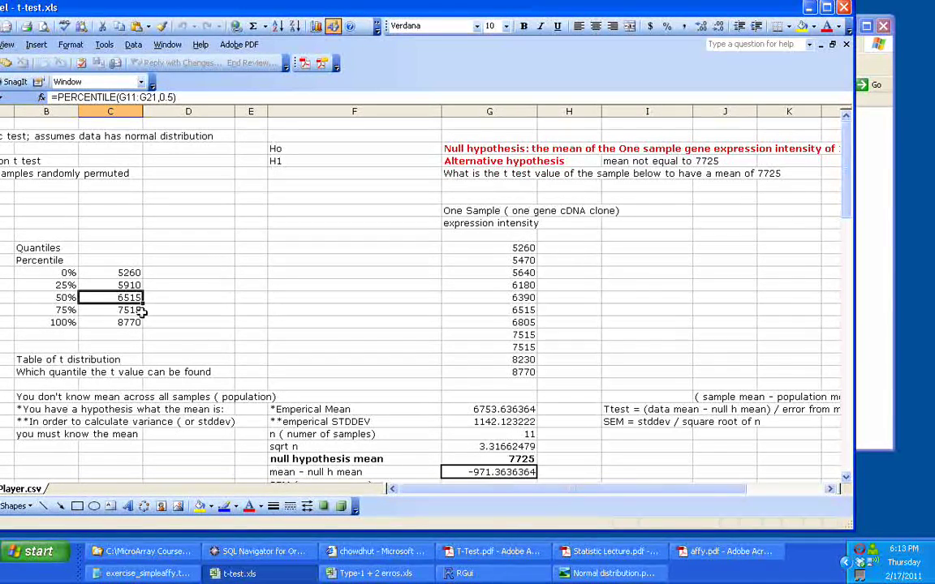
click(135, 310)
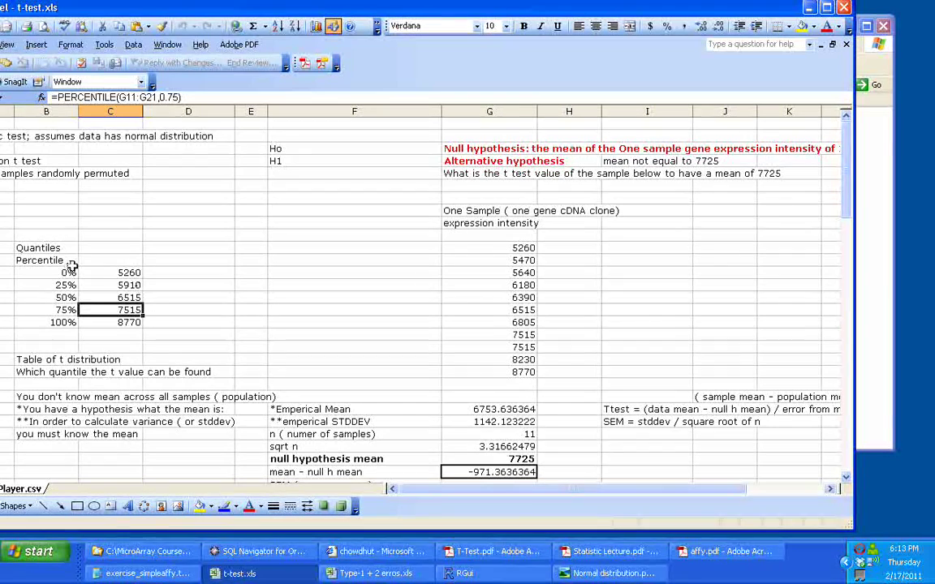
key(Up)
key(Up)
key(Up)
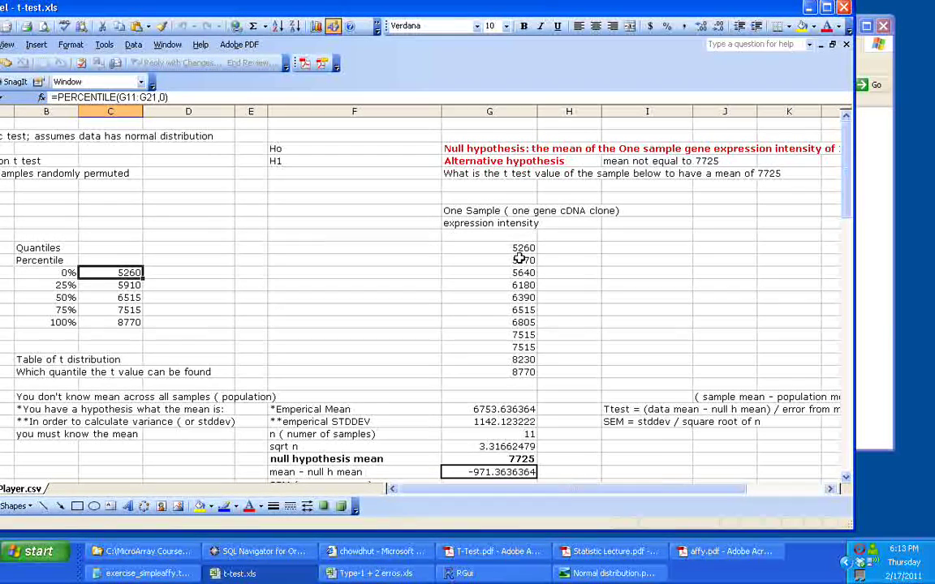
Compare the expression intensity range G11:G21 with the range used by the 0% PERCENTILE formula in C13
drag(464, 248, 523, 372)
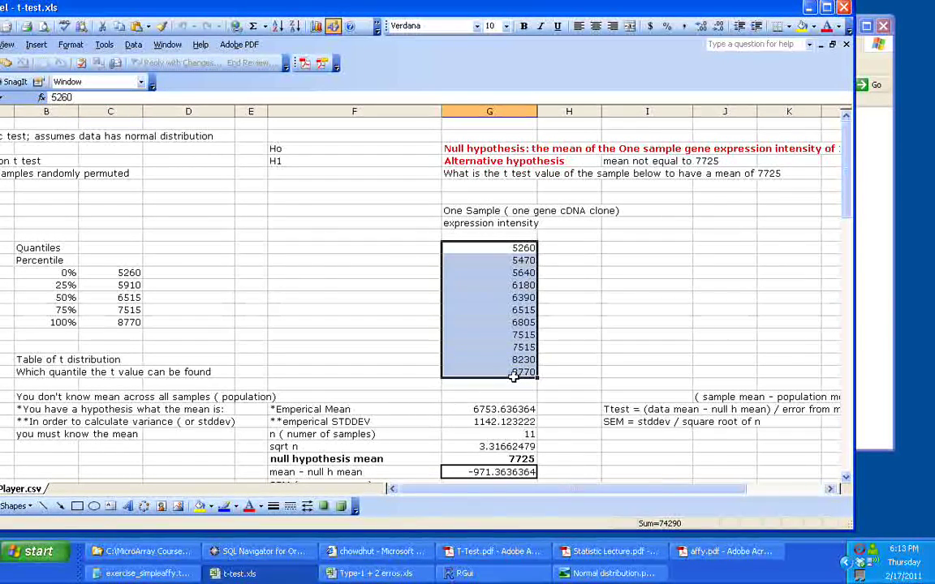
drag(249, 10, 303, 8)
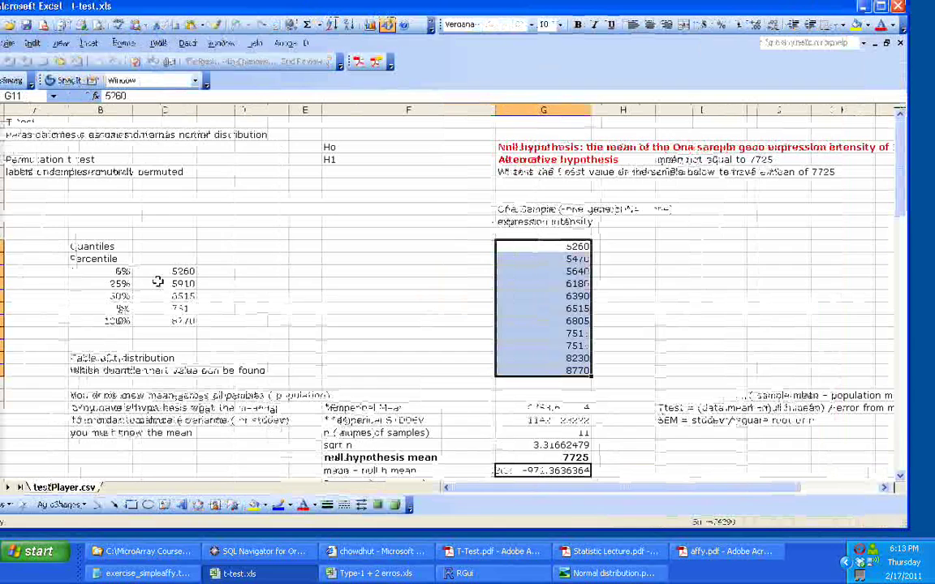
click(167, 271)
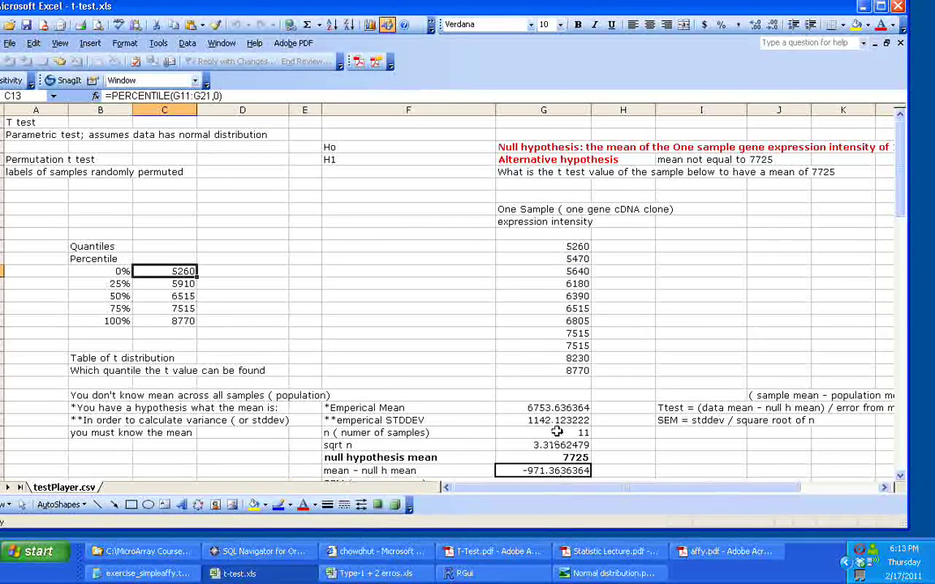
drag(600, 487, 625, 487)
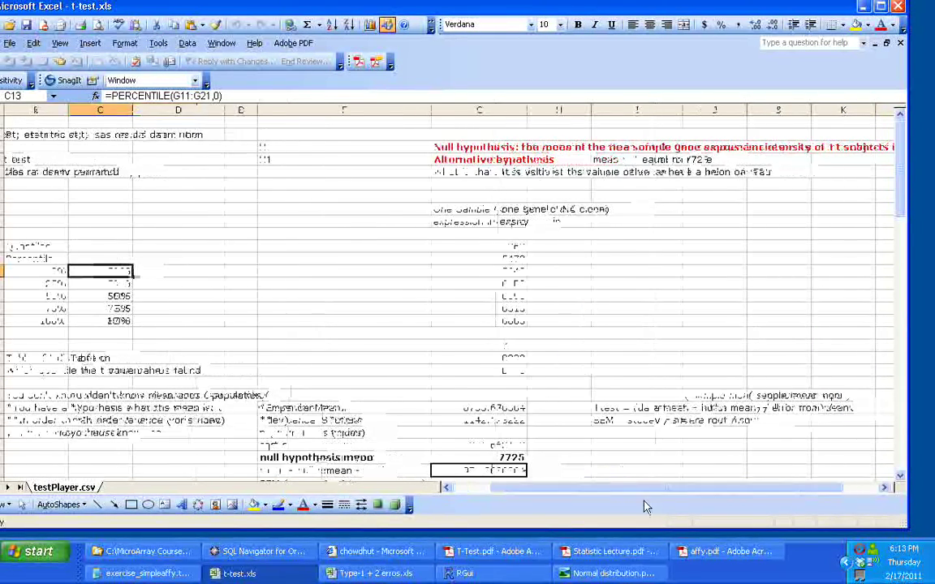
Compare the null and alternative hypothesis statements in rows 3 and 4 with the 75% quantile in C16
click(175, 298)
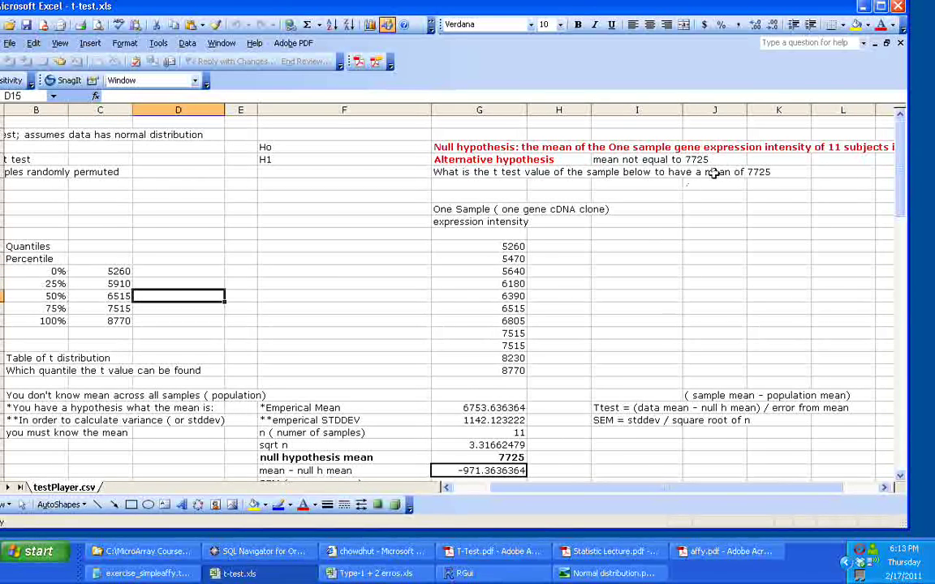
drag(685, 159, 617, 160)
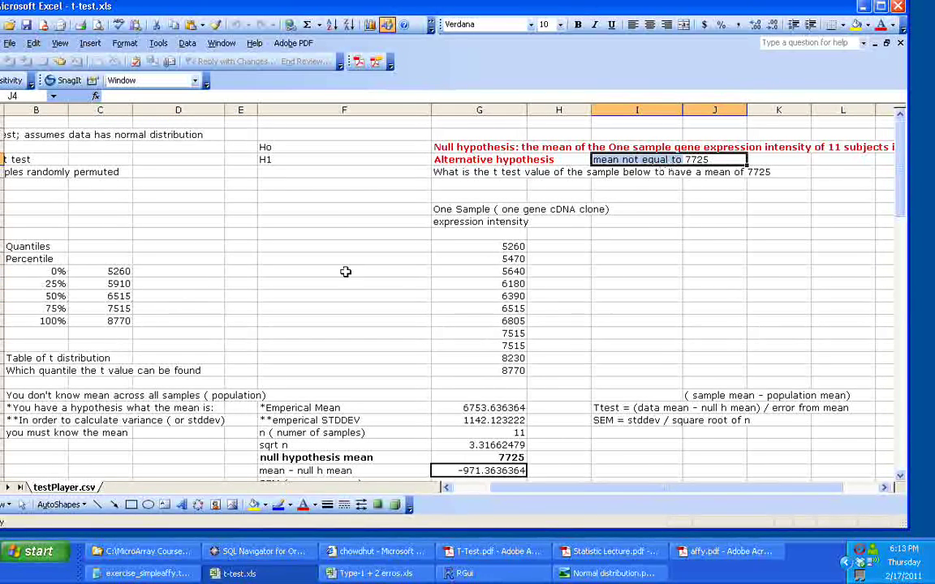
click(119, 310)
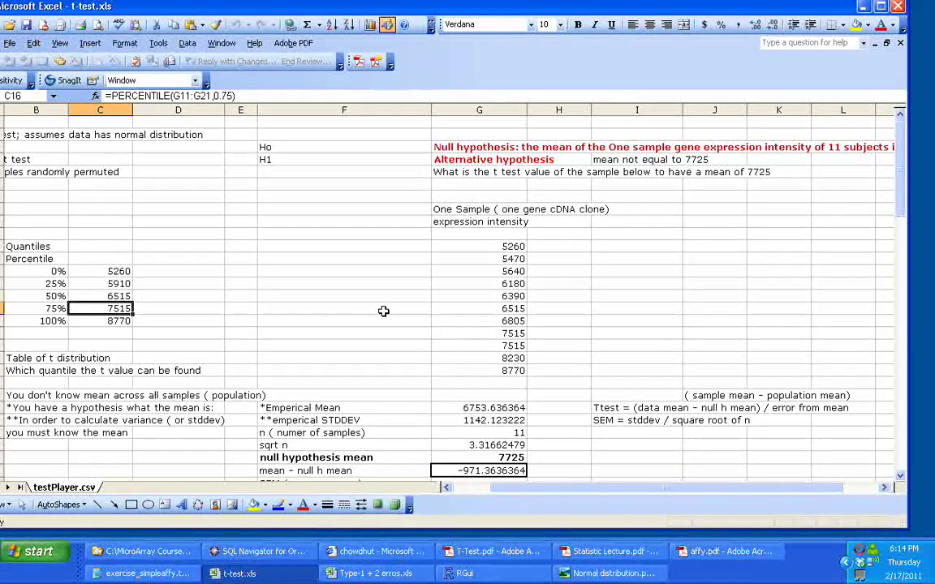
click(655, 160)
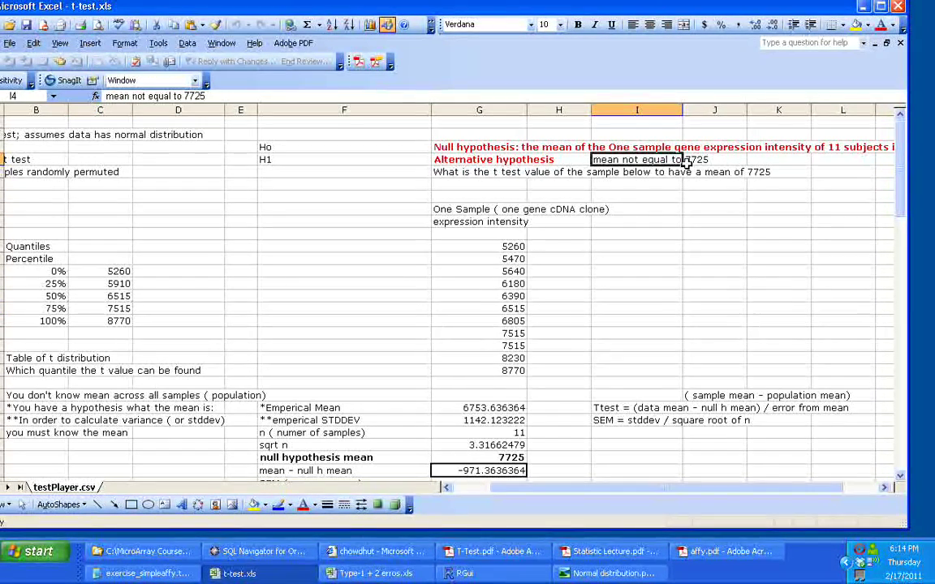
click(596, 148)
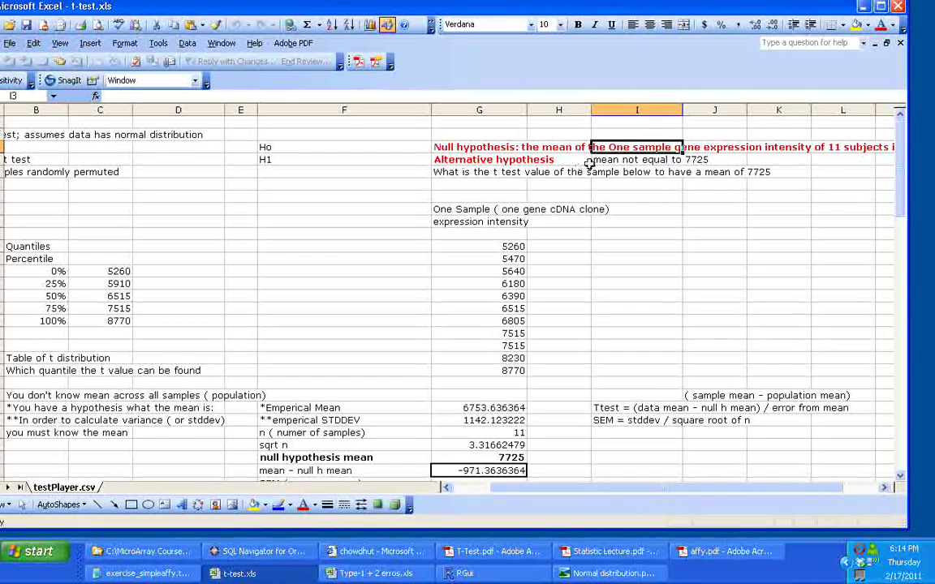
Go through the expression intensity values in column G from G11 down to the empirical mean formula in G24
click(466, 246)
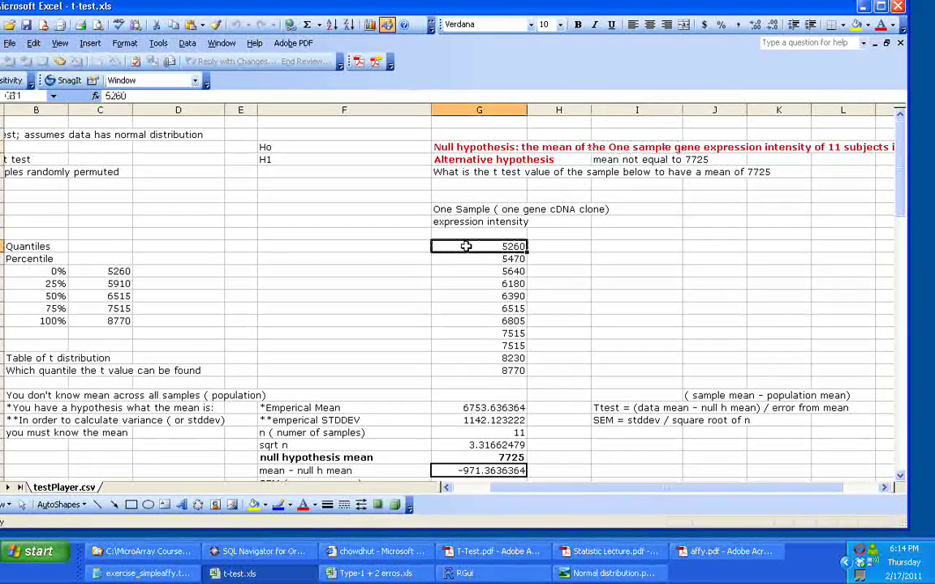
key(Down)
key(Down)
key(Down)
key(Down)
key(Down)
key(Down)
key(Down)
key(Down)
key(Down)
key(Down)
key(Down)
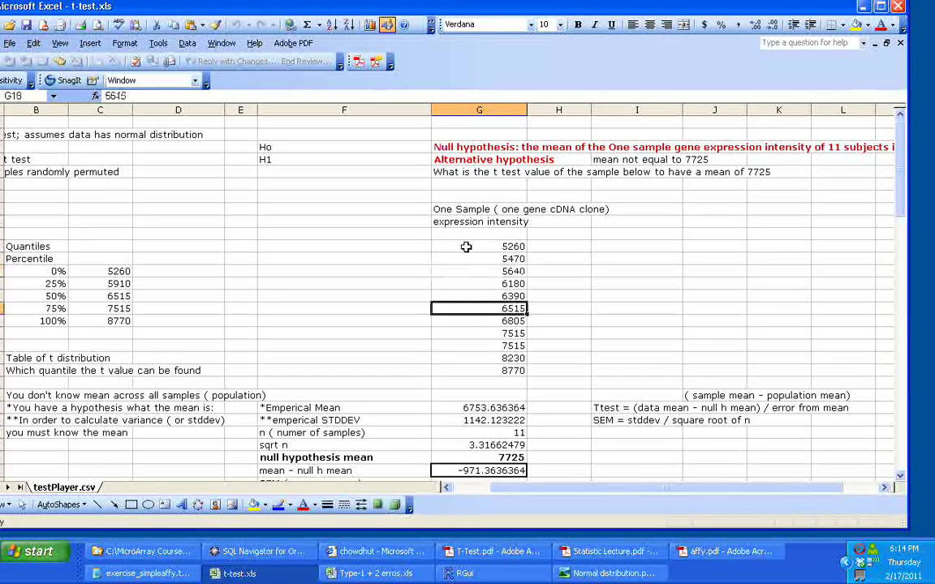
key(Up)
key(Down)
key(Down)
key(Down)
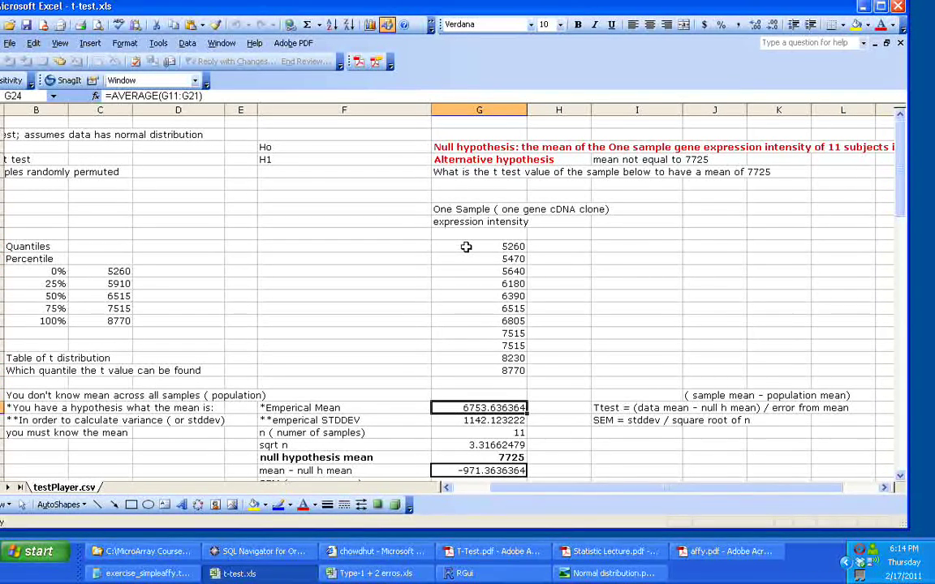
Review the notes in column B about the unknown population mean and the hypothesised mean
key(Left)
key(Left)
key(Left)
key(Left)
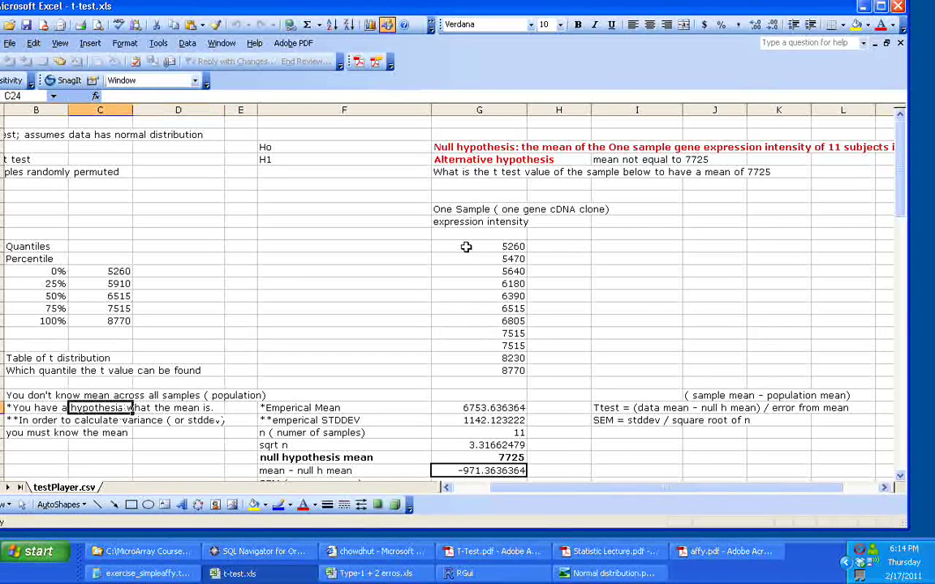
key(Left)
key(Up)
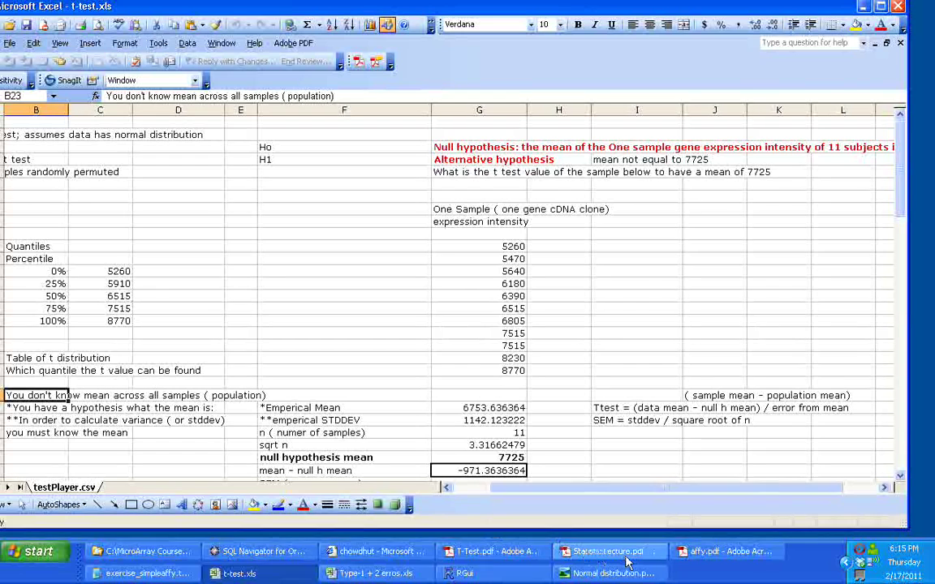
Open T-Test.pdf in Acrobat from the MicroArray Course\Lecture 02\Web Session 02 folder
click(578, 552)
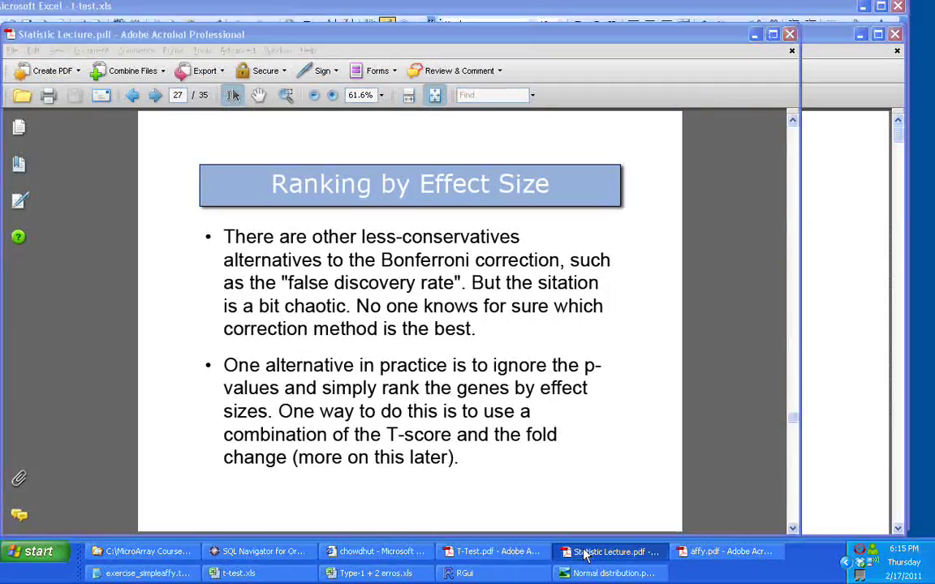
click(491, 552)
click(146, 552)
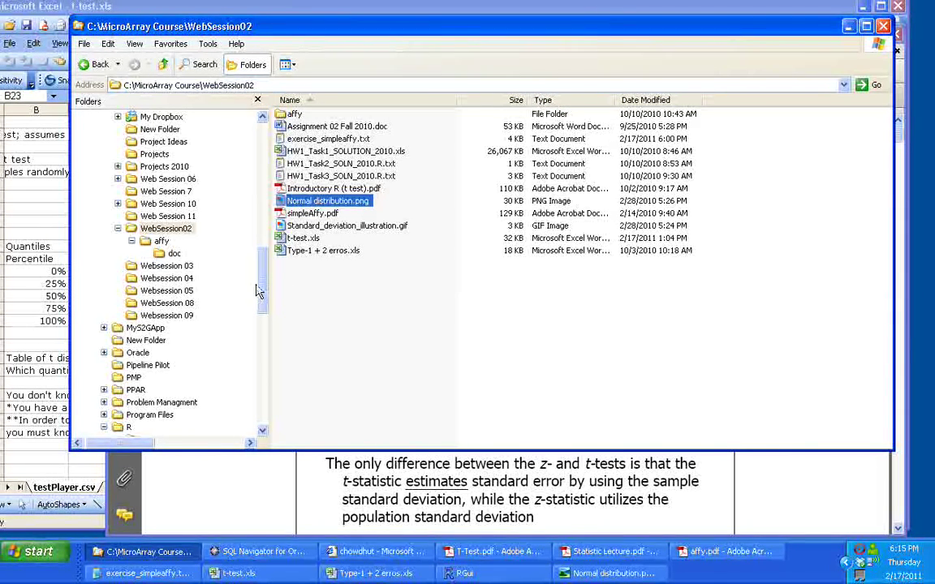
drag(259, 290, 263, 207)
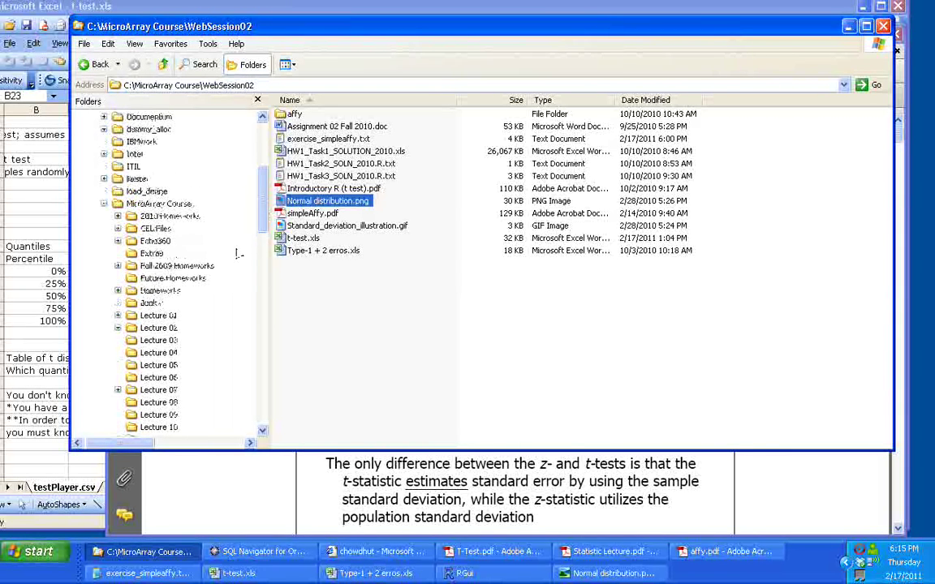
click(117, 328)
click(177, 352)
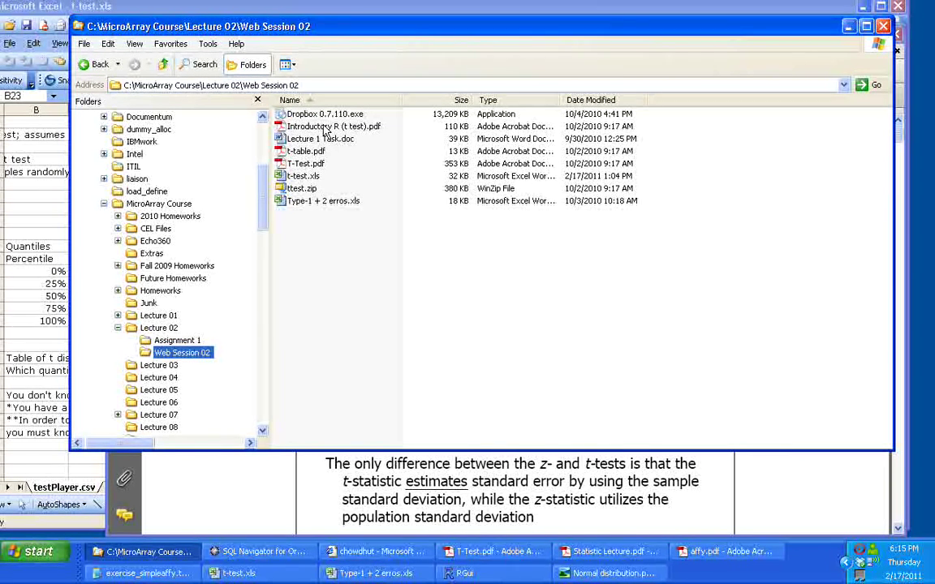
click(316, 164)
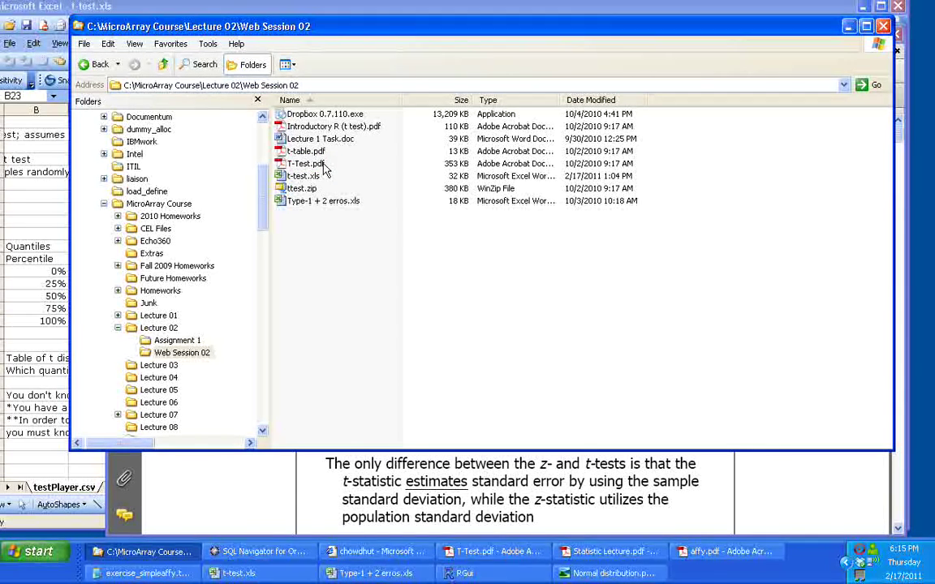
right_click(323, 166)
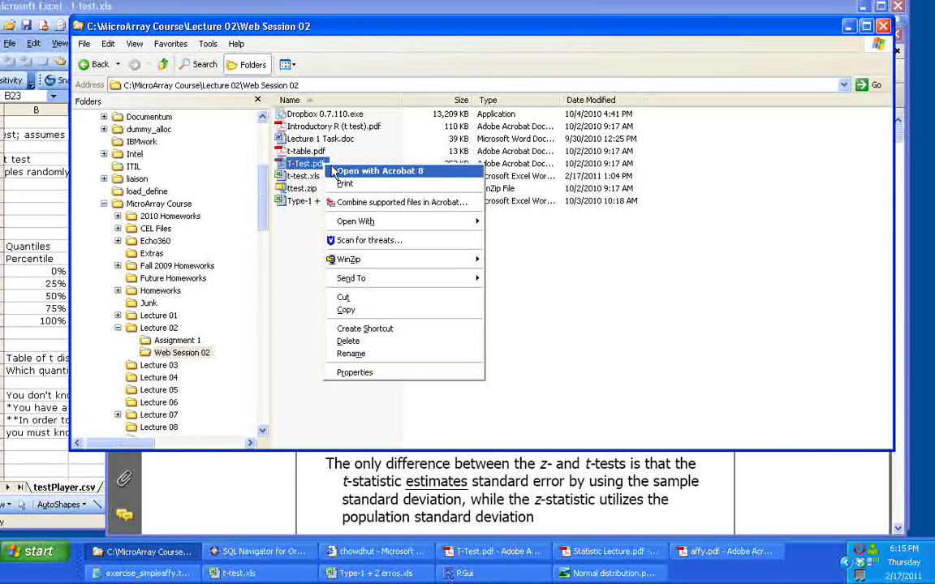
click(332, 171)
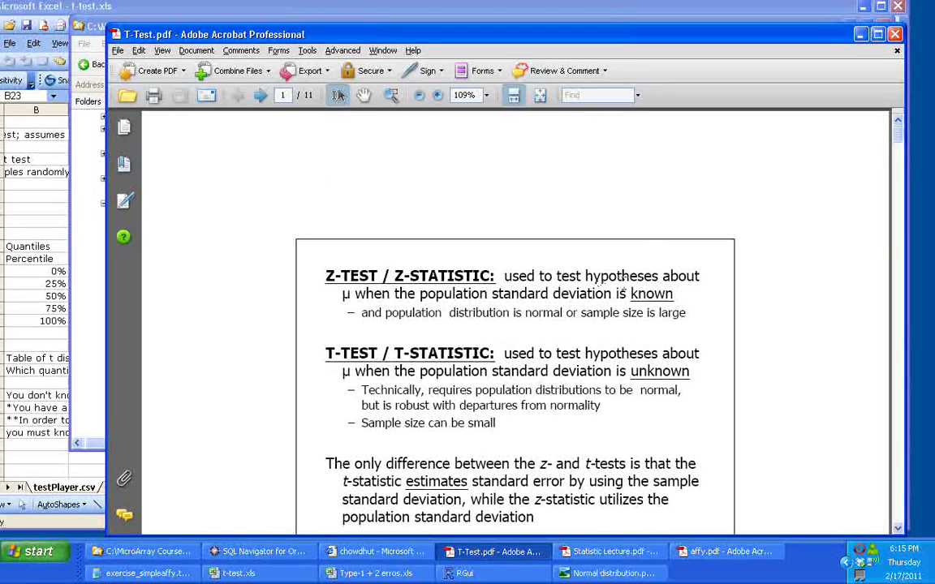
Read the z-test and t-test definitions on page 1 of T-Test.pdf, moving its window aside
drag(671, 37, 684, 8)
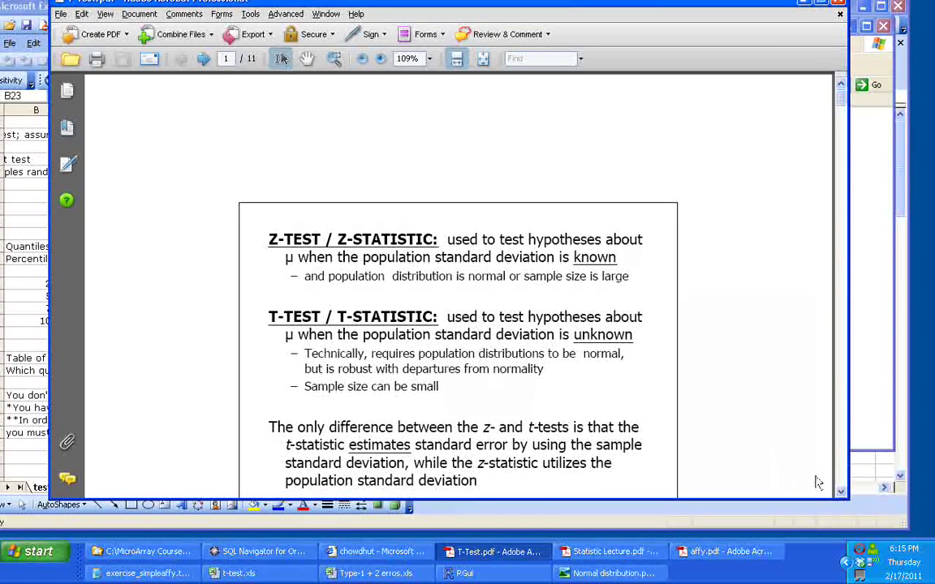
click(841, 491)
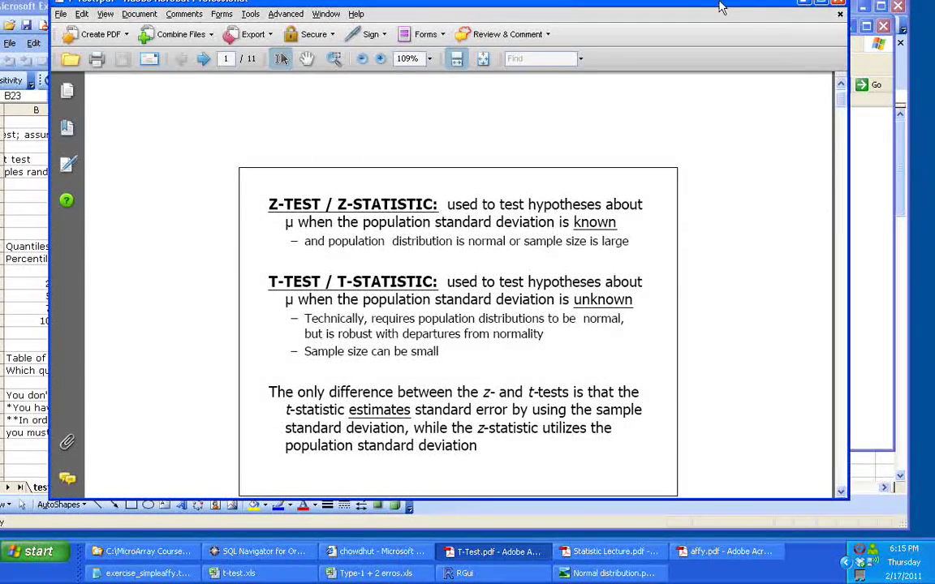
drag(526, 5, 323, 7)
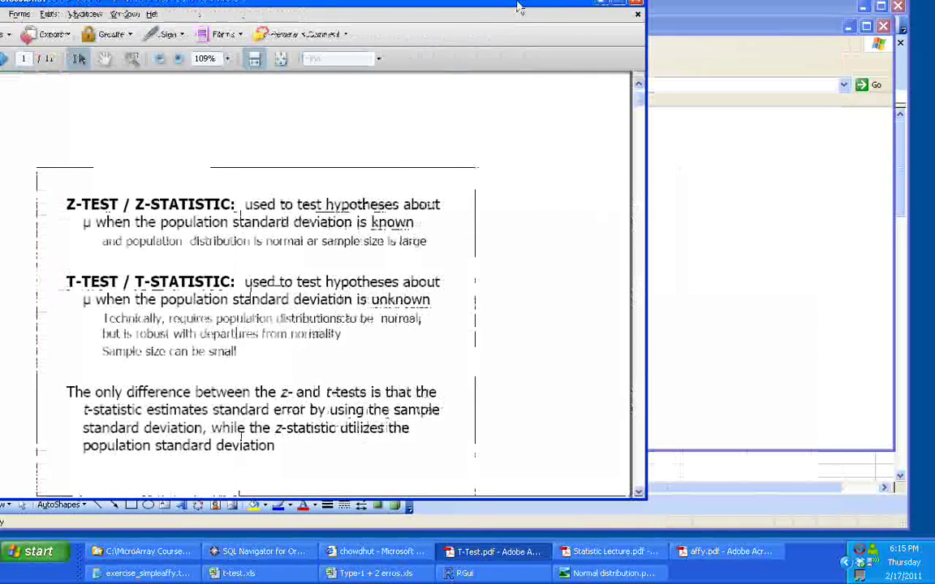
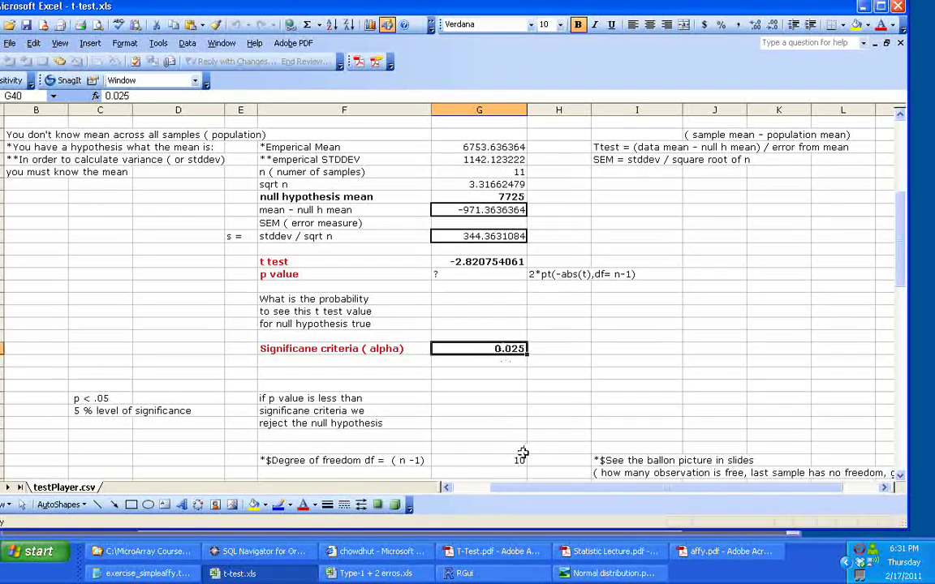
Review the degrees of freedom, confidence interval section and significance criteria (alpha) in the t-test worksheet
click(899, 477)
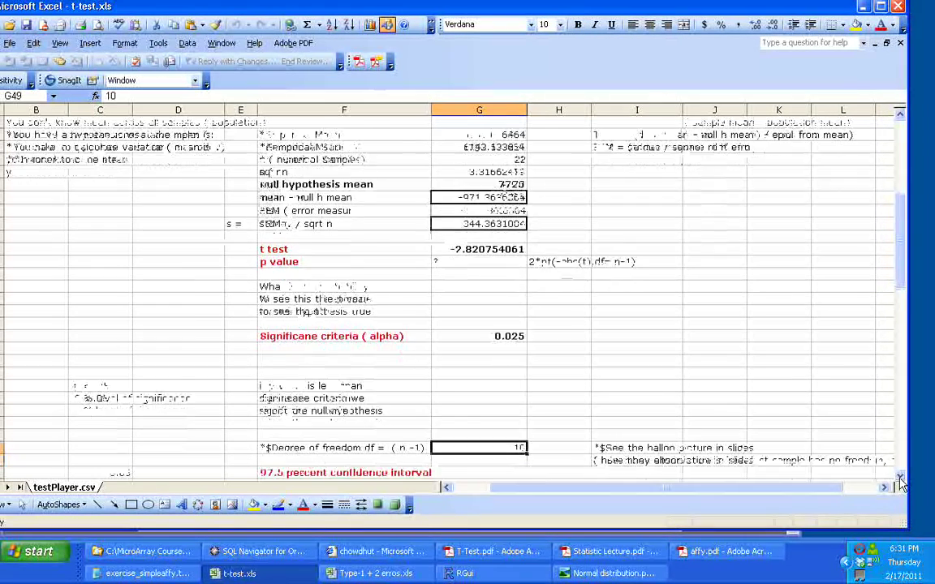
scroll(899, 481, down, 3)
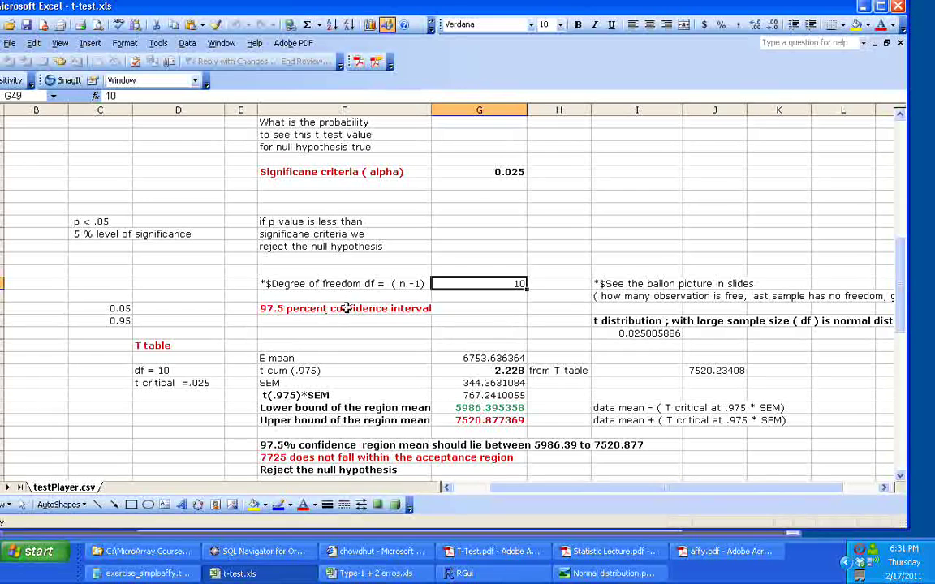
click(515, 171)
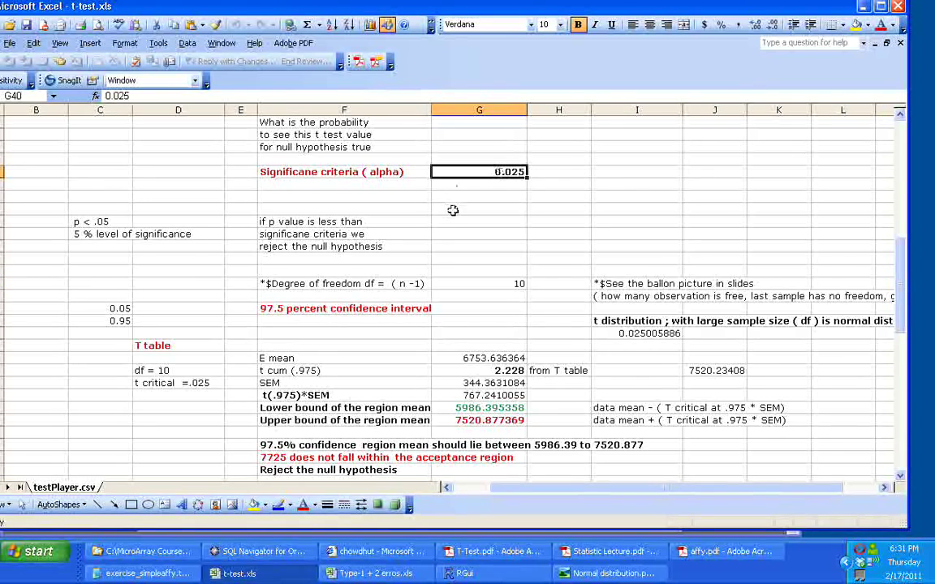
Change the confidence interval heading in F51 to "95%percent confidence interval" and return to the alpha value in G40
click(263, 310)
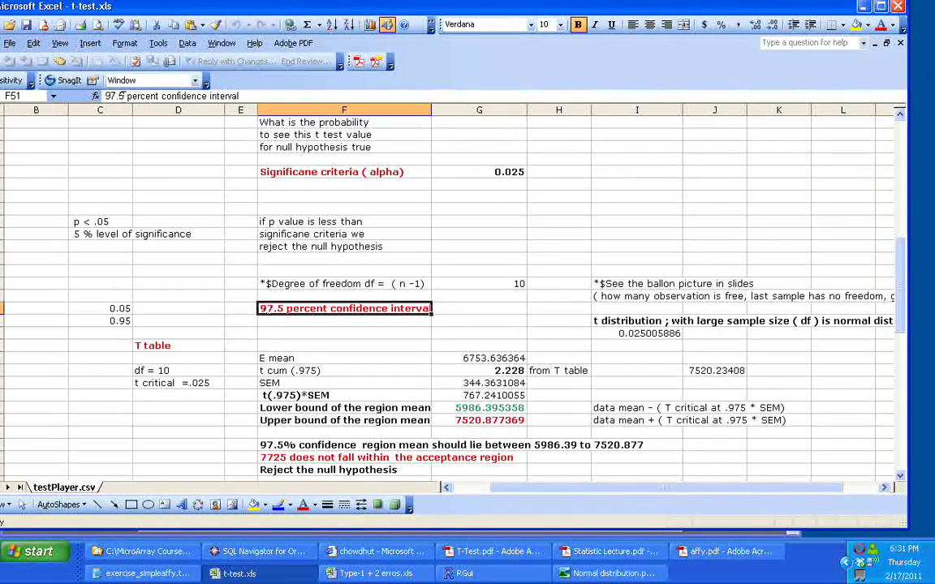
click(118, 96)
key(BackSpace)
key(BackSpace)
key(BackSpace)
key(BackSpace)
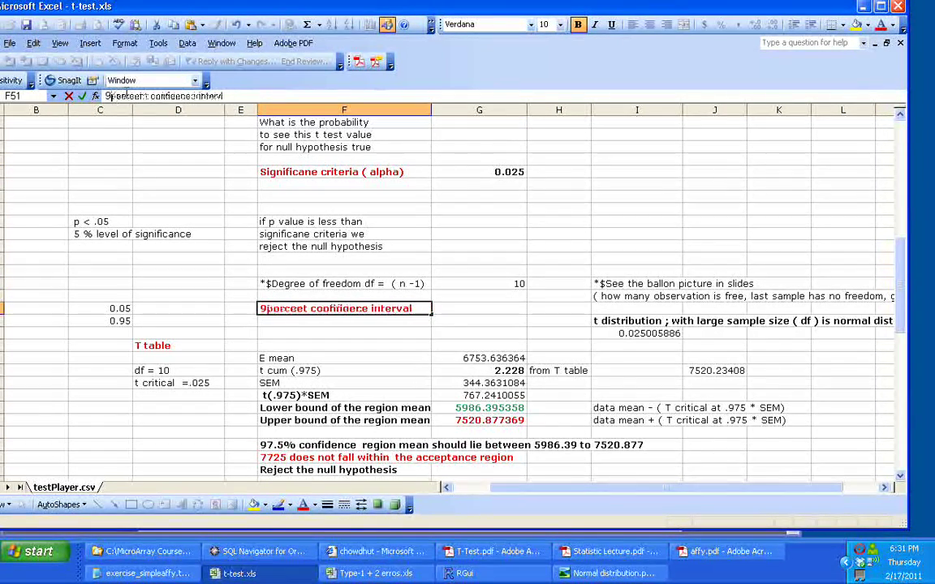
text(5%)
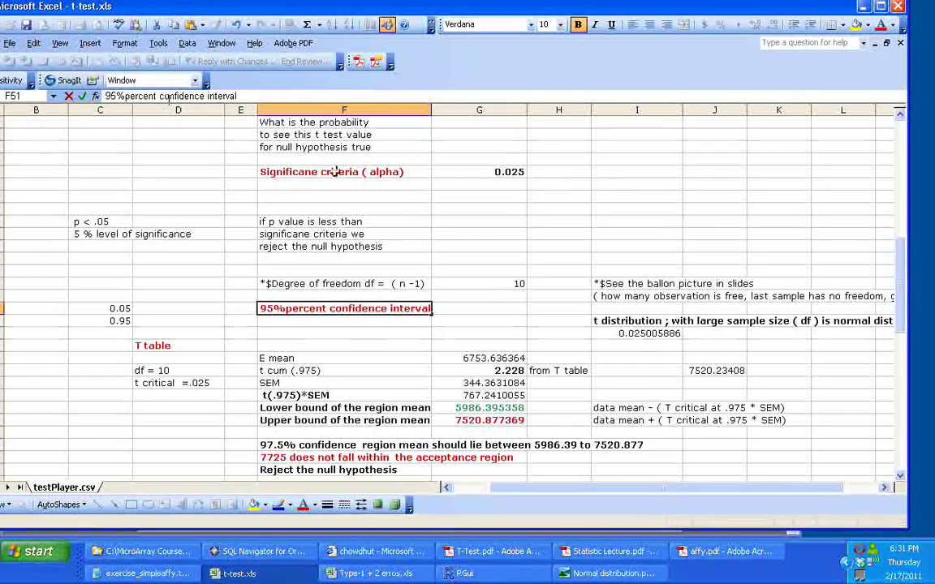
click(456, 233)
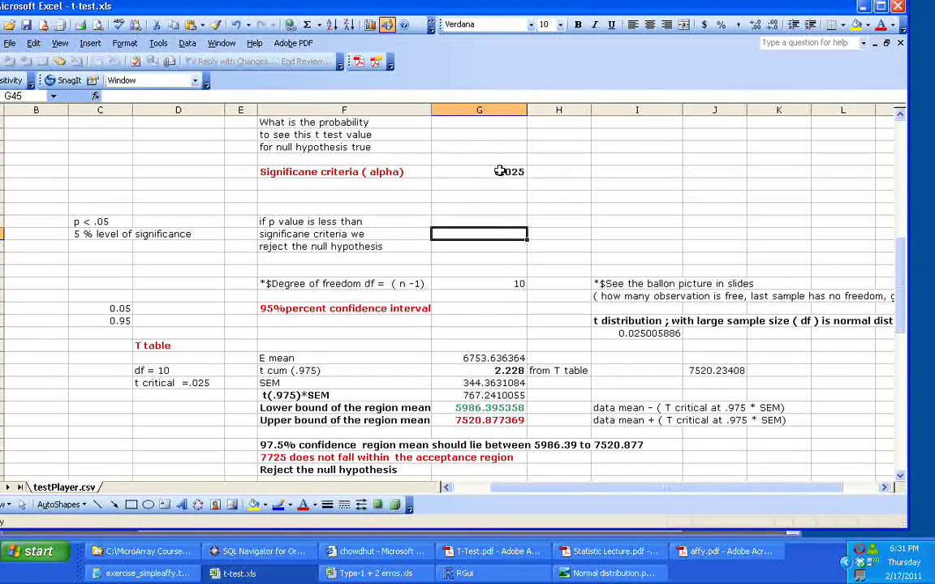
click(494, 172)
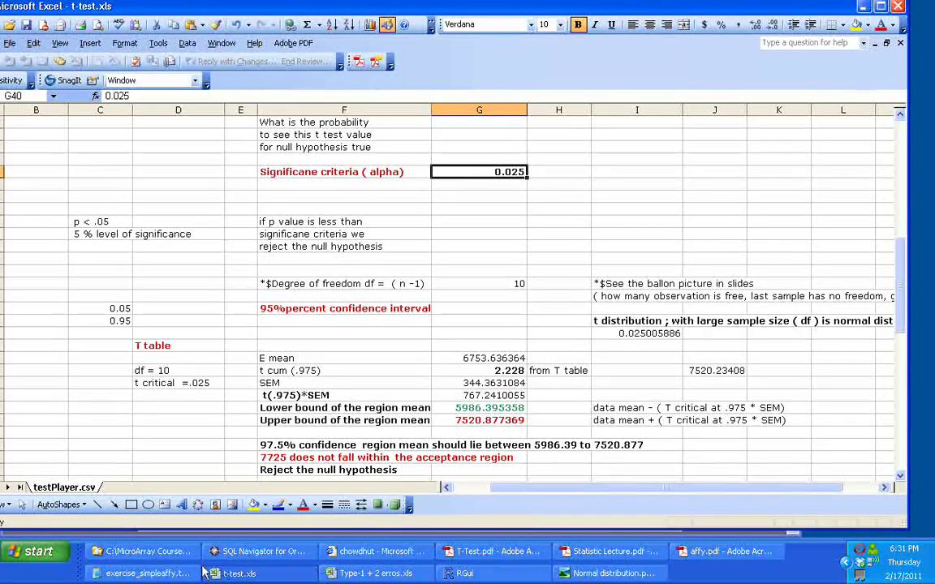
Open t-table.pdf in Acrobat from the Lecture 02\Web Session 02 folder
click(146, 551)
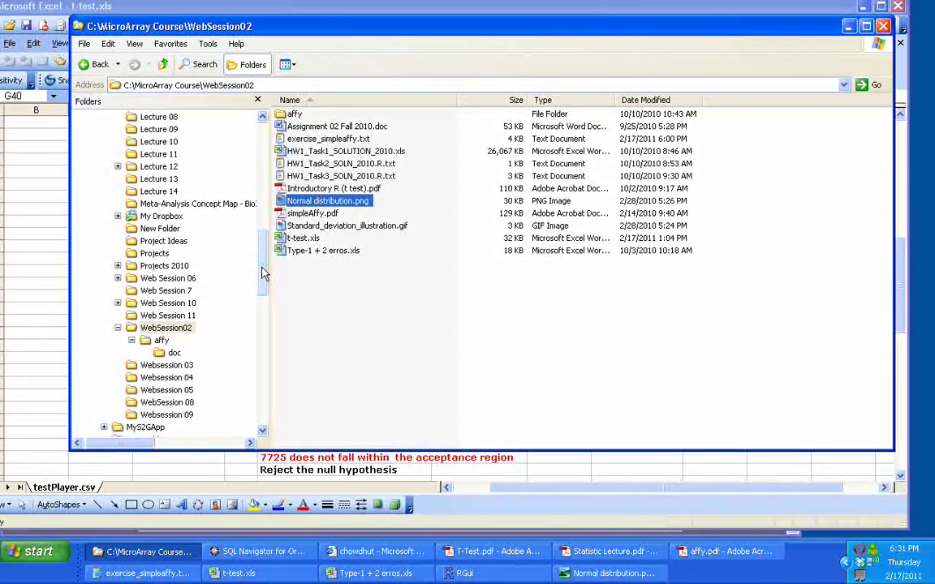
drag(262, 272, 264, 216)
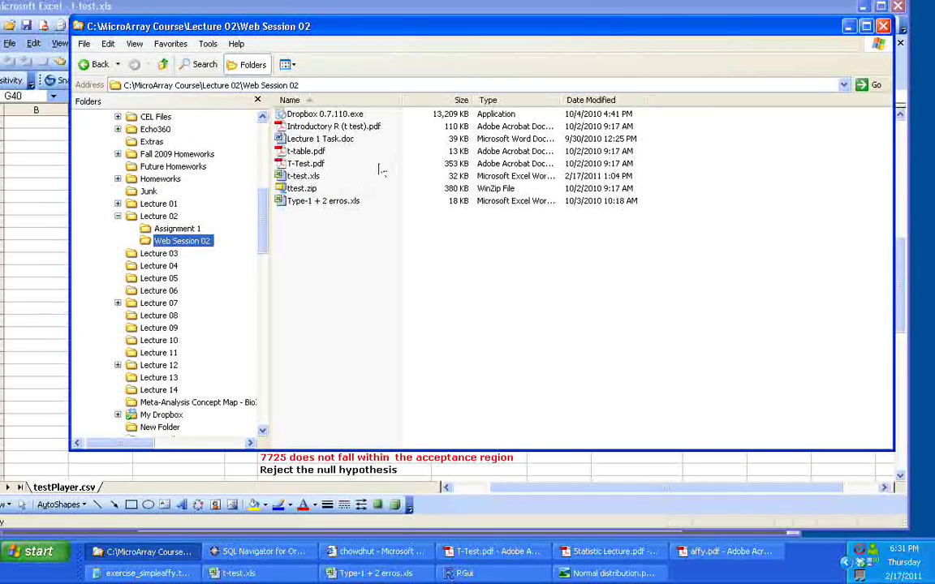
click(309, 153)
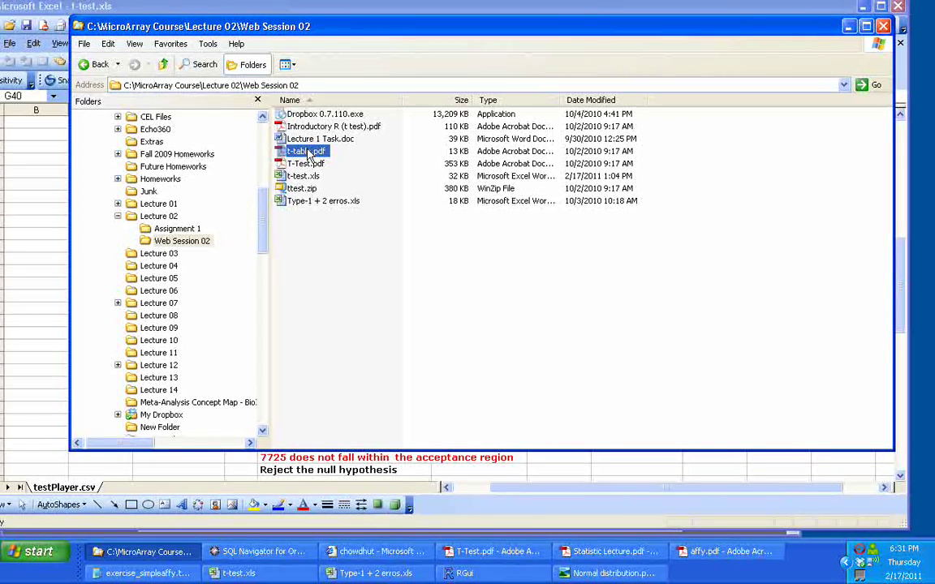
right_click(308, 152)
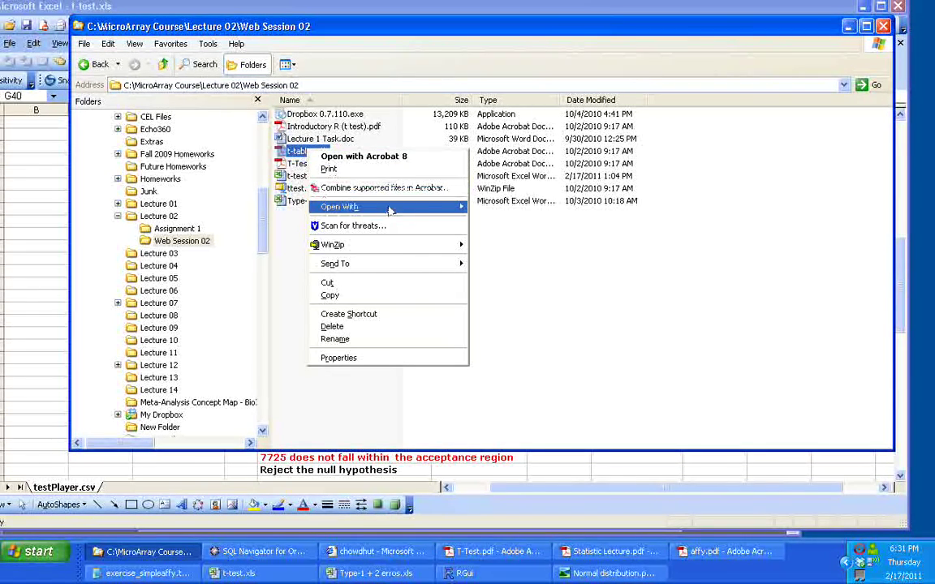
click(521, 217)
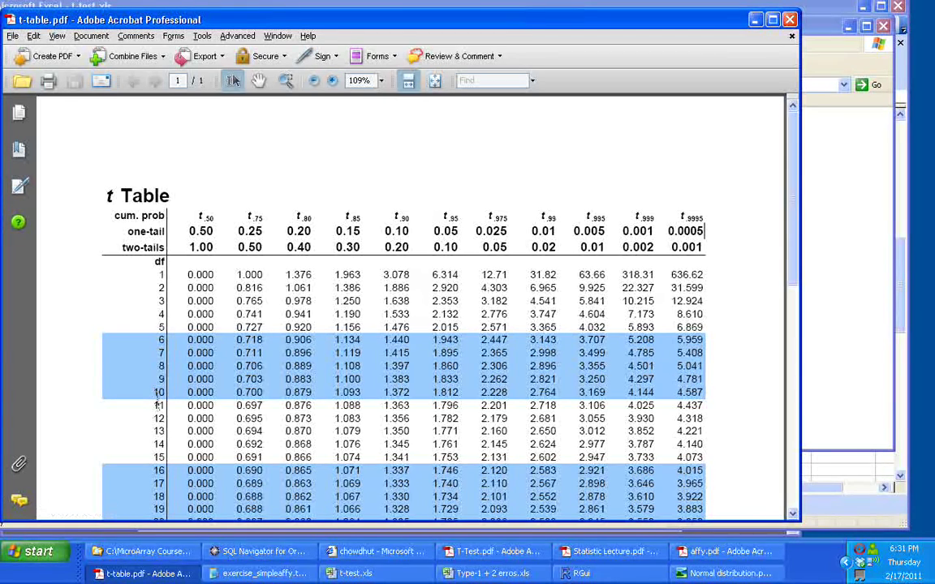
Examine the df 9 and 10 rows and the one-tail and two-tails probability headings in the t table, including one-tail 0.025
drag(143, 355, 249, 388)
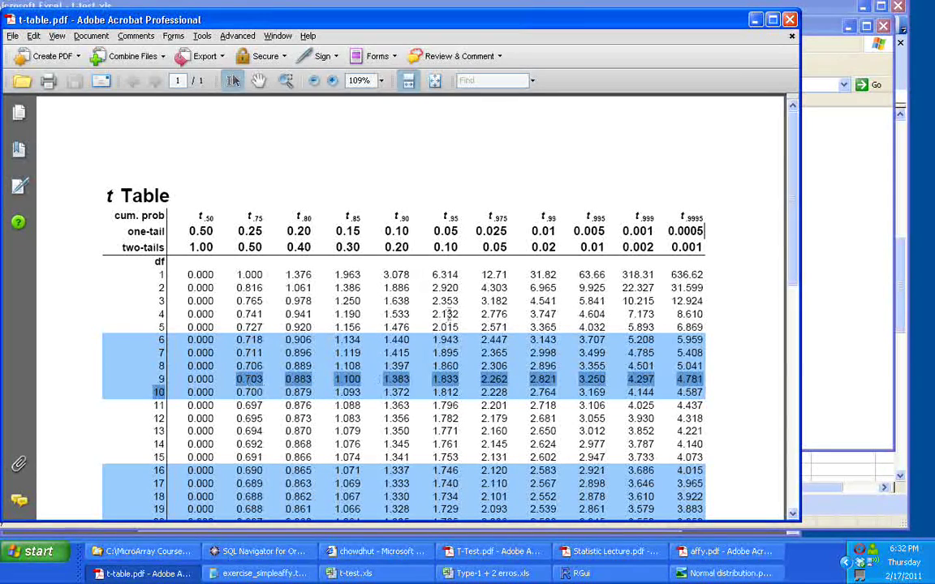
click(405, 282)
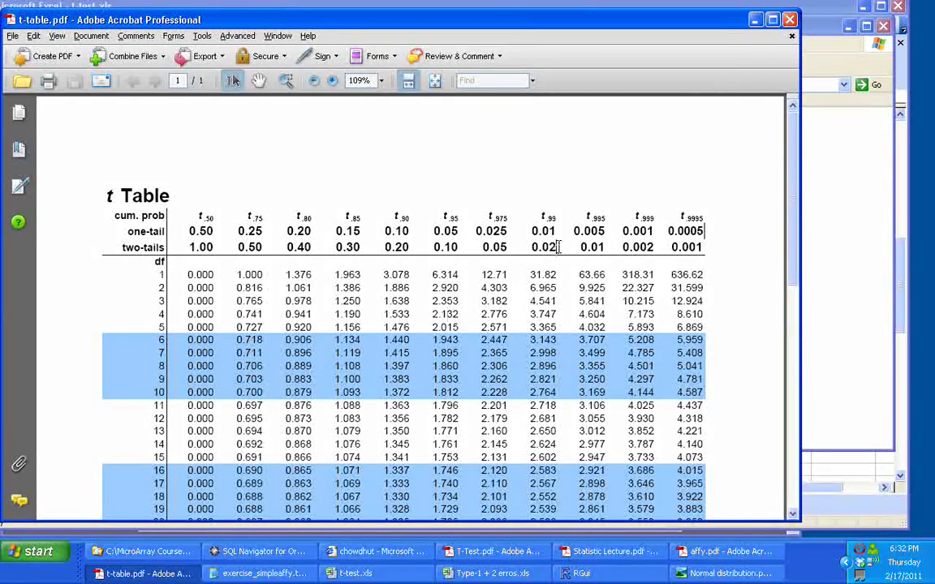
drag(560, 247, 581, 247)
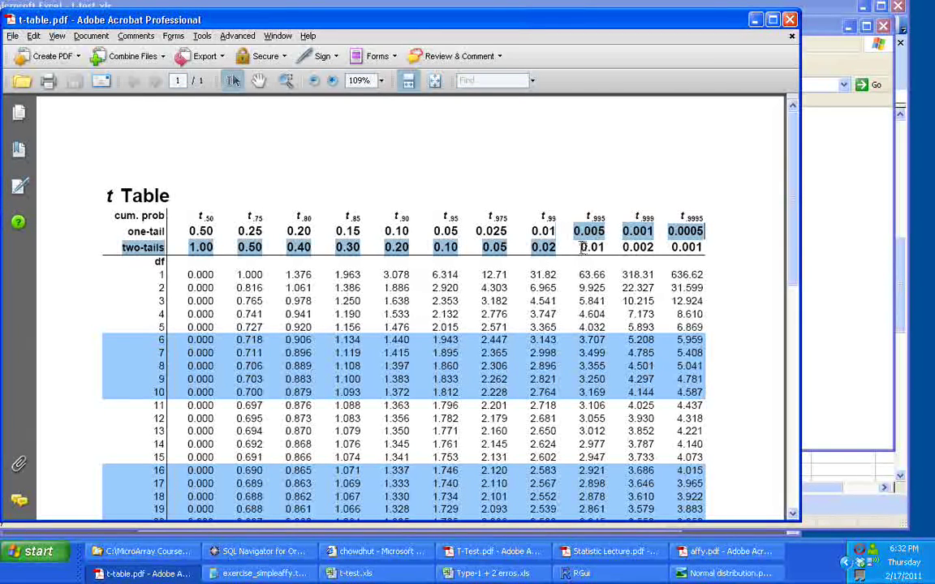
click(561, 392)
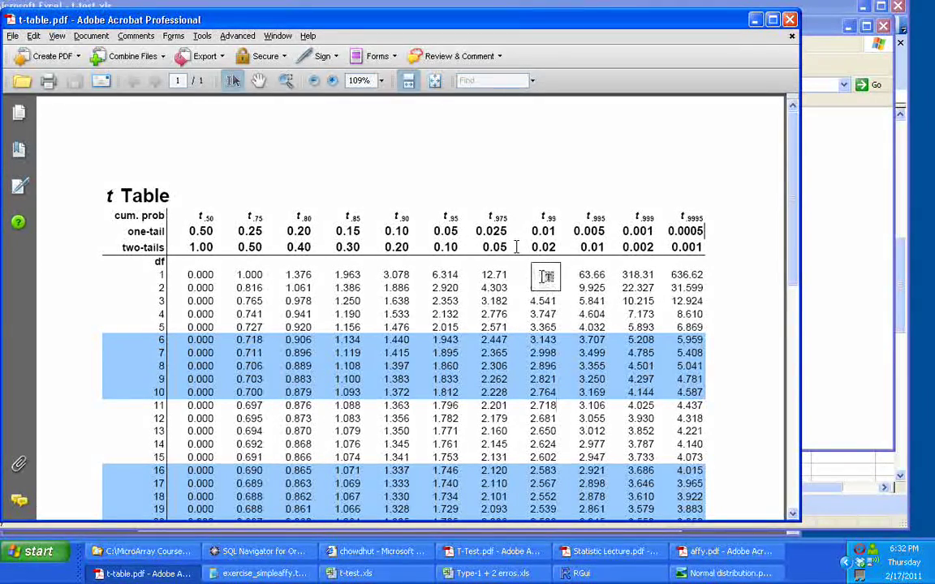
right_click(546, 277)
click(571, 245)
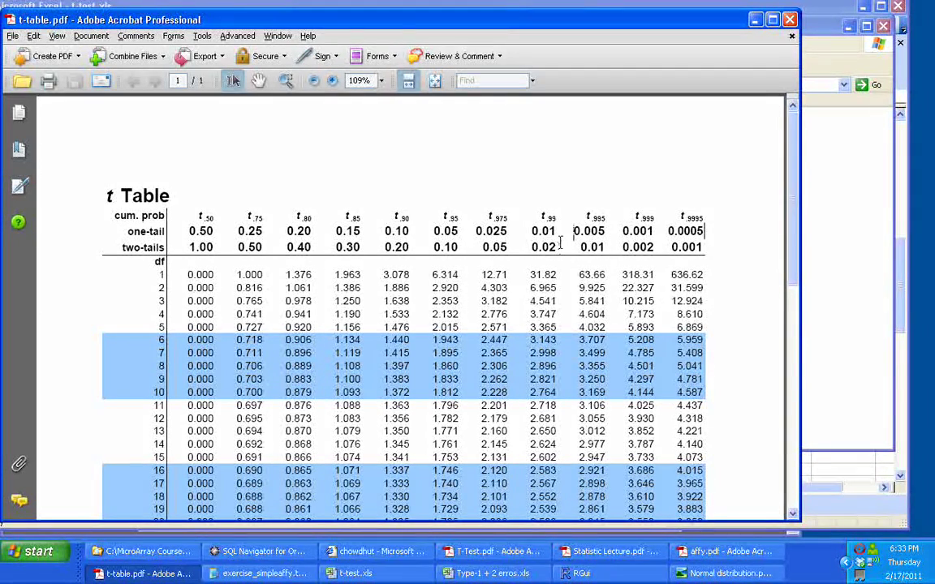
drag(530, 232, 457, 202)
click(528, 235)
drag(510, 235, 475, 232)
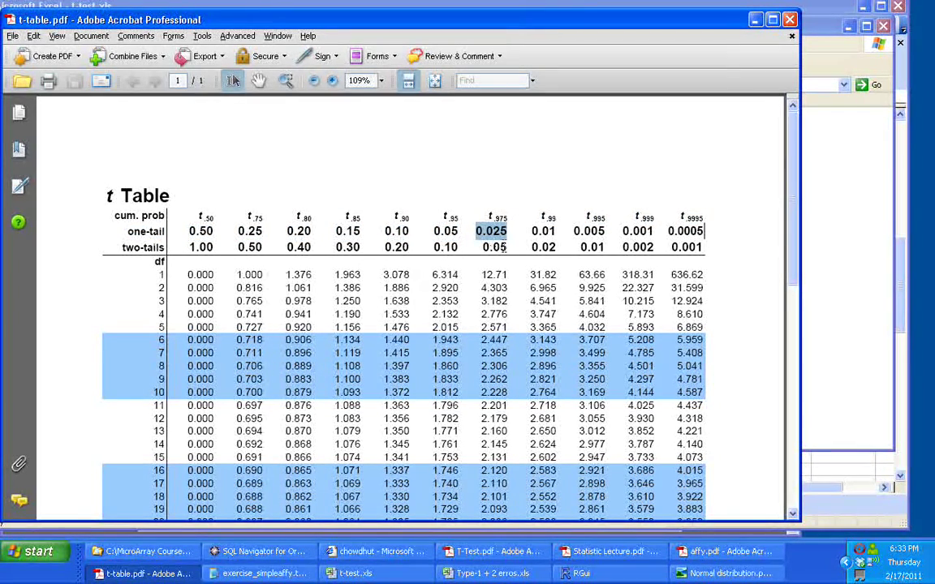
click(510, 247)
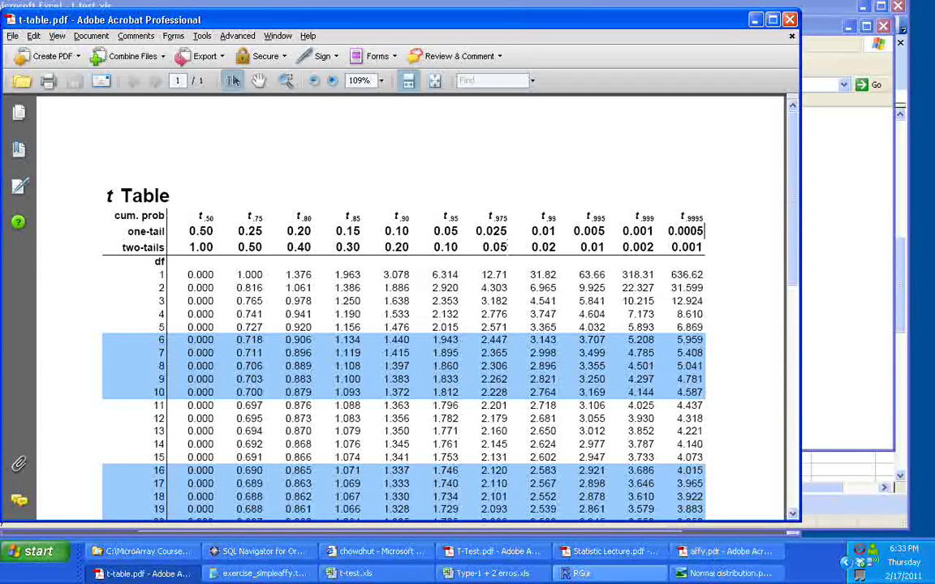
Switch to t-test.xls in Excel and review the t test calculation from the sample statistics to the t value in G33
click(398, 578)
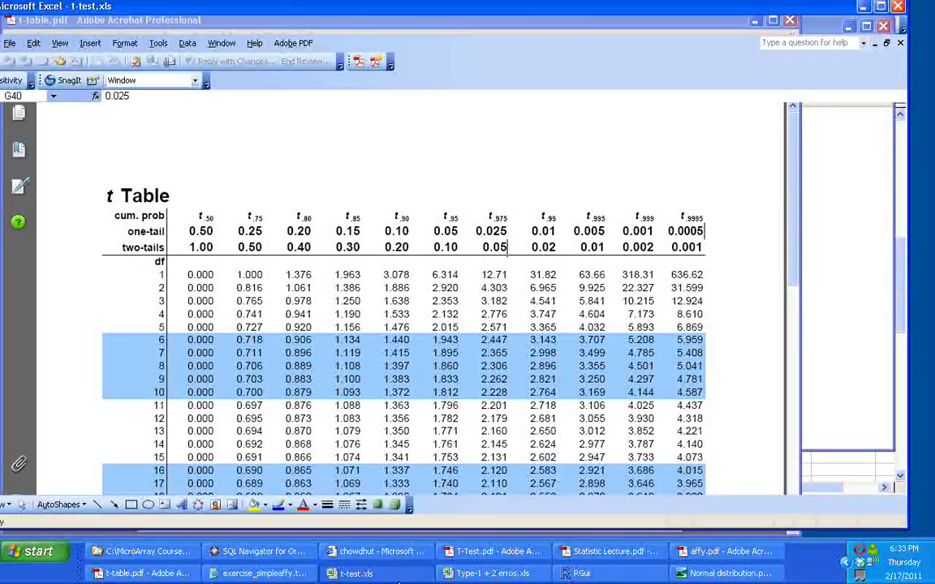
key(Up)
key(Up)
key(Up)
key(Up)
key(Up)
key(Up)
key(Up)
key(Up)
key(Up)
key(Up)
key(Up)
key(Up)
key(Up)
key(Down)
key(Down)
key(Down)
key(Down)
key(Down)
key(Down)
key(Down)
key(Down)
key(Down)
key(Down)
key(Down)
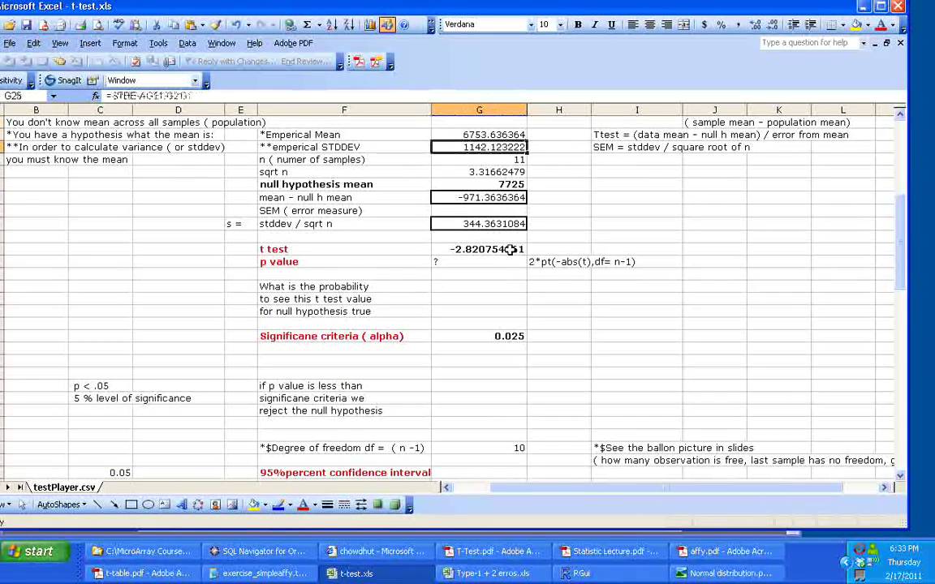
text(?)
key(Up)
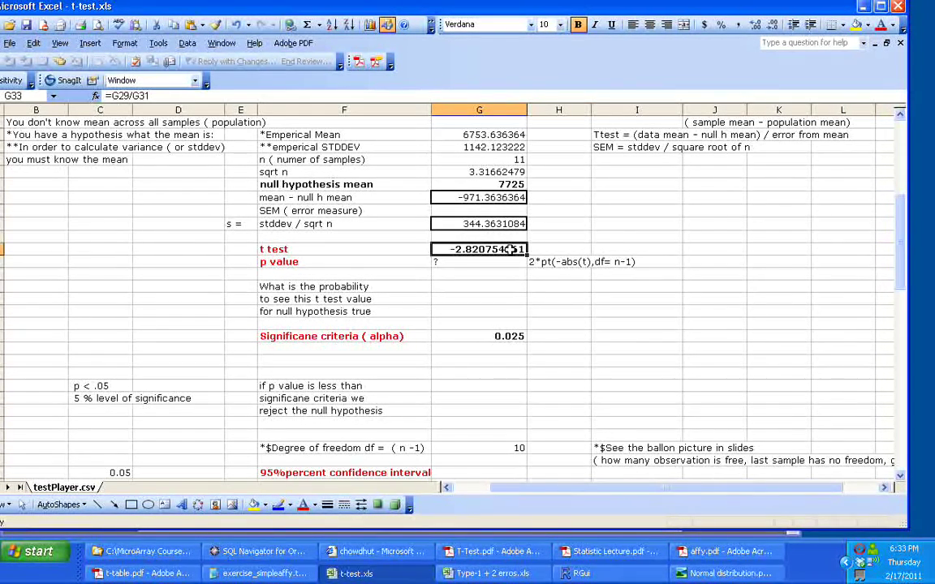
Review the p value, significance criteria and degrees of freedom rows, ending at the E mean in G55
key(Down)
key(Down)
key(Down)
key(Down)
key(Down)
key(Down)
key(Down)
key(Down)
key(Down)
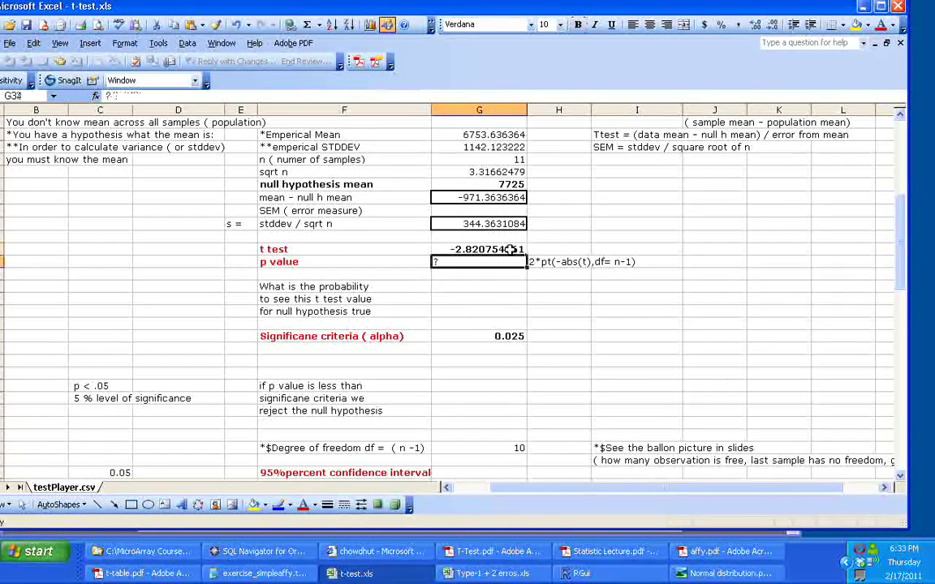
key(Down)
key(Down)
key(Down)
key(Down)
key(Down)
key(Down)
key(Down)
key(Down)
key(Down)
key(Down)
key(Down)
key(Down)
key(Down)
key(Down)
key(Down)
key(Down)
key(Down)
key(Down)
key(Down)
key(Down)
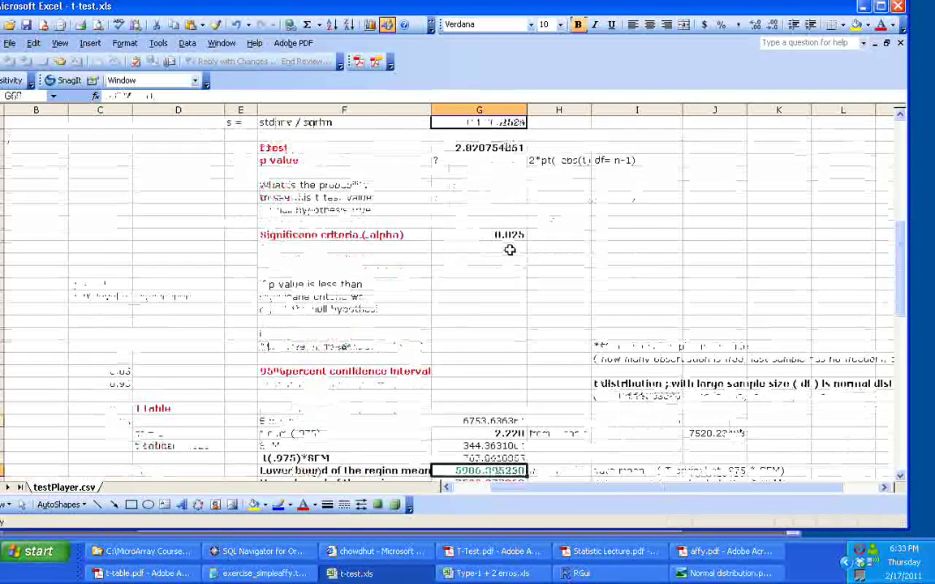
key(Up)
key(Up)
key(Up)
key(Up)
key(Up)
key(Up)
key(Up)
key(Up)
key(Up)
key(Up)
key(Up)
key(Up)
key(Up)
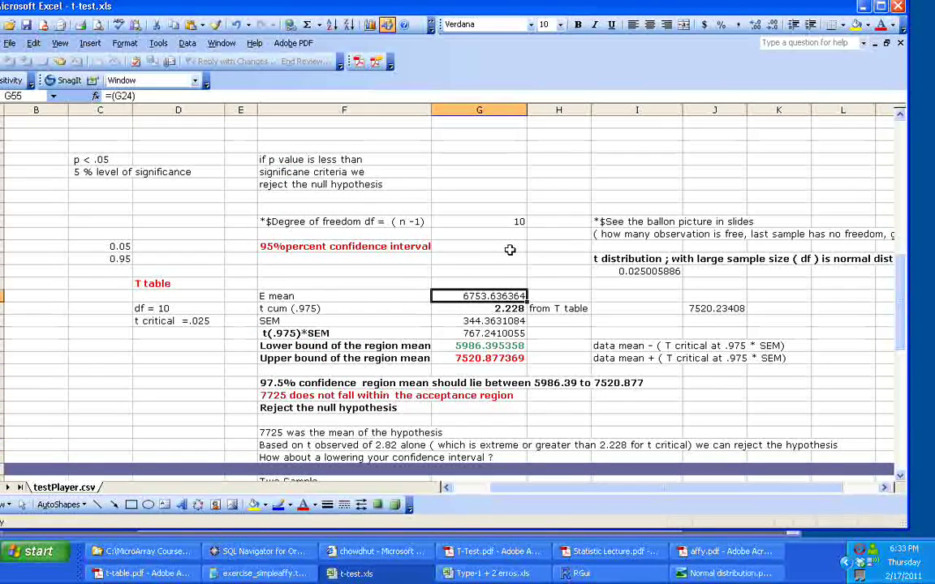
Examine how the E mean, t cum (.975) and SEM combine into the lower and upper bounds of the region mean
key(Down)
key(Down)
key(Down)
key(Down)
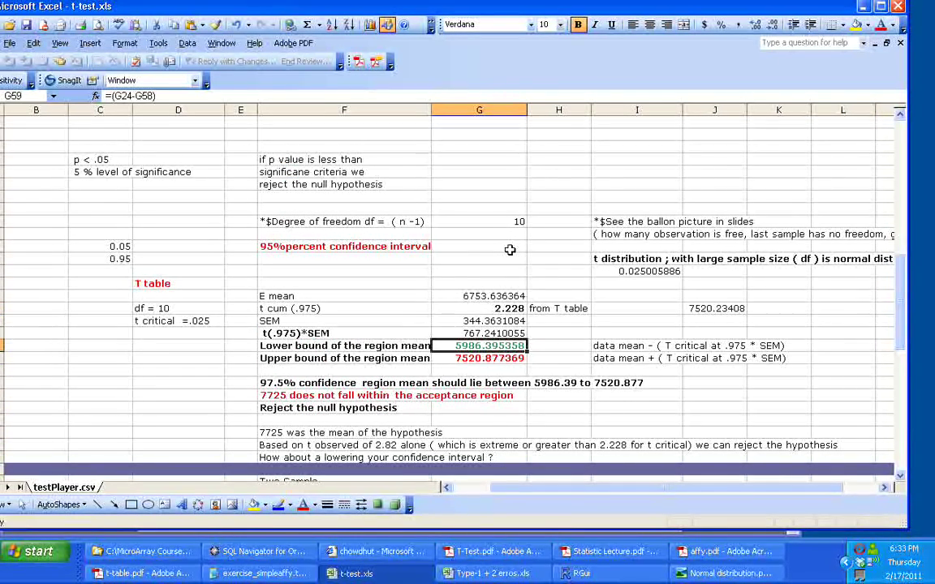
key(Up)
key(Up)
key(Up)
key(Up)
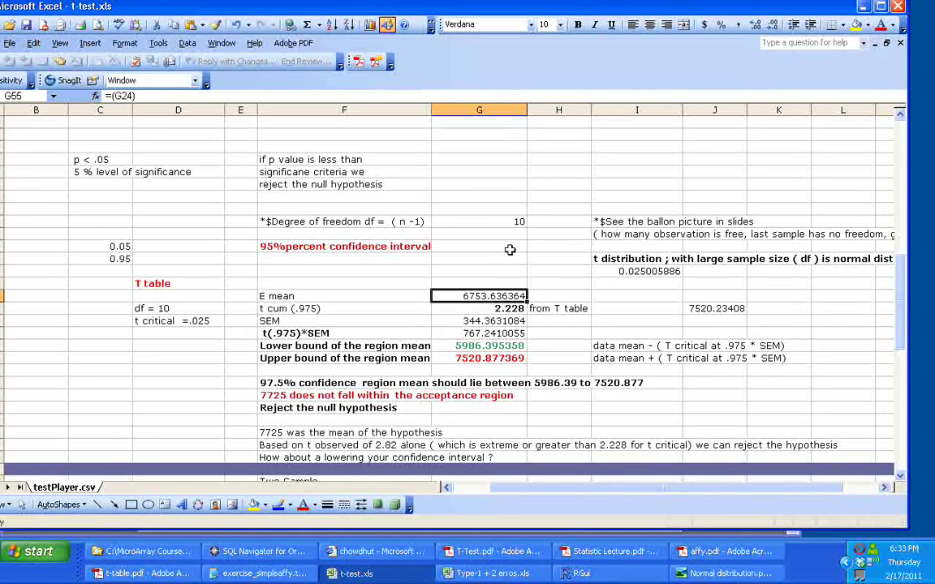
key(Down)
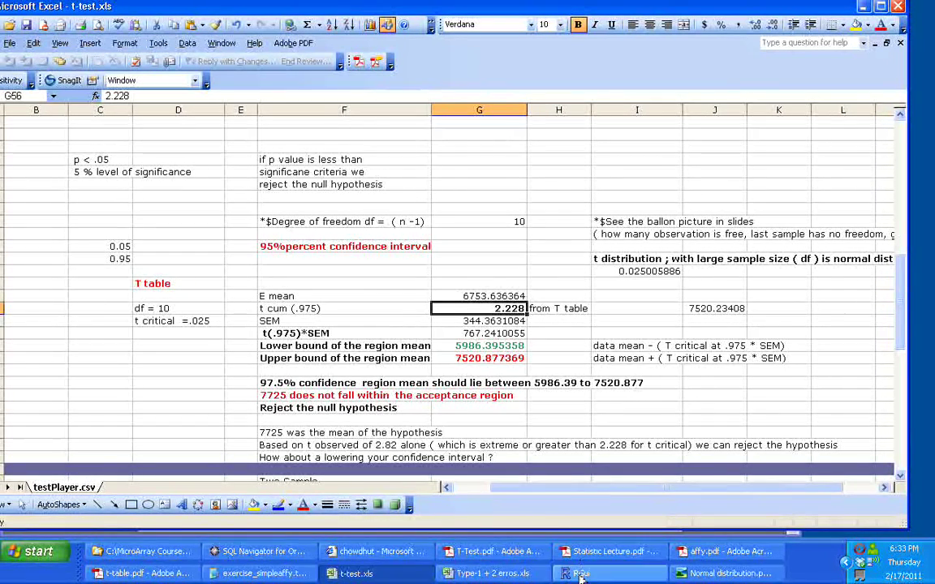
click(459, 333)
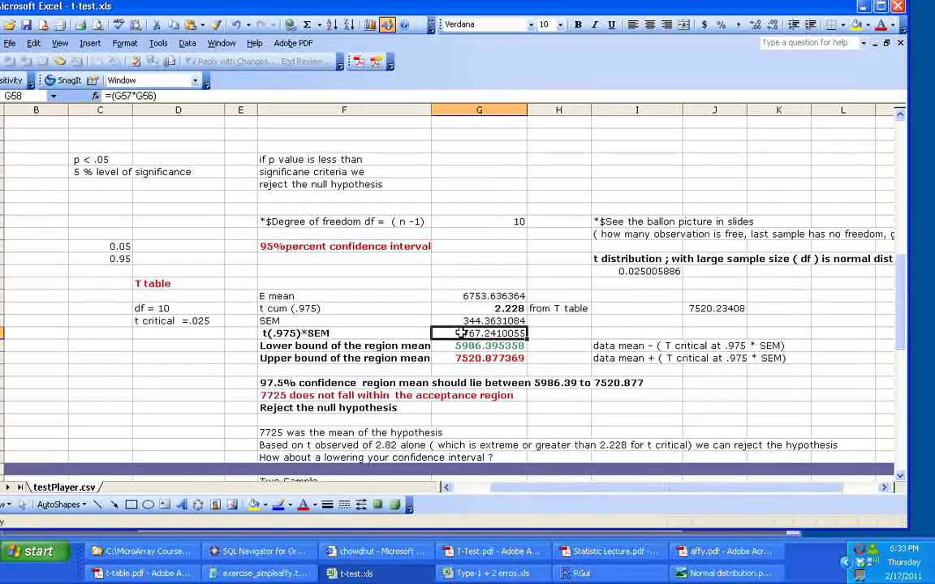
click(514, 311)
click(414, 344)
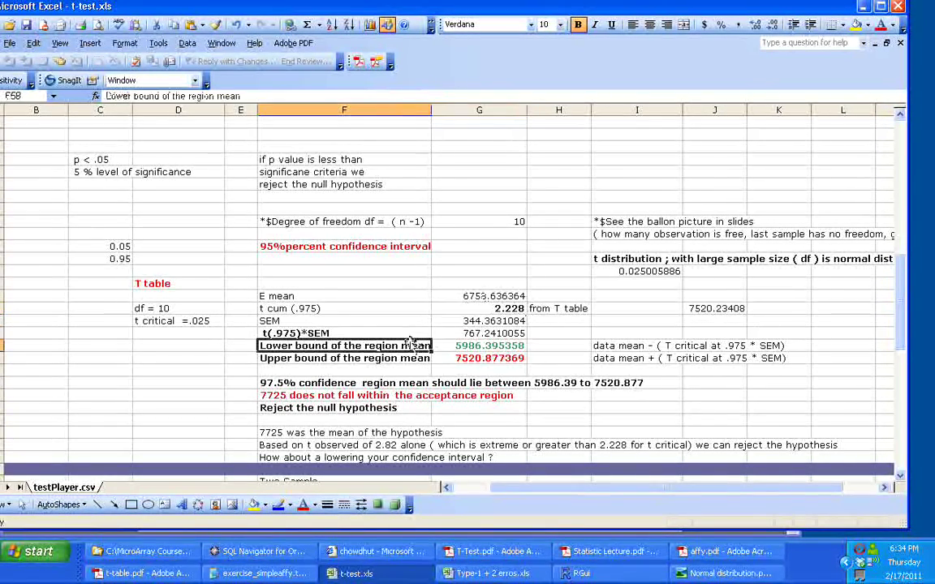
click(469, 333)
click(480, 344)
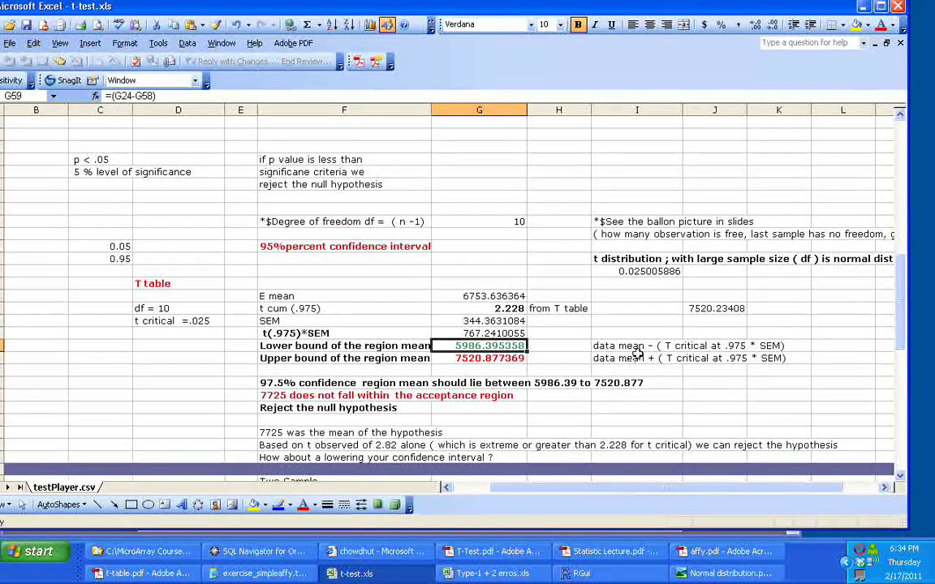
click(560, 359)
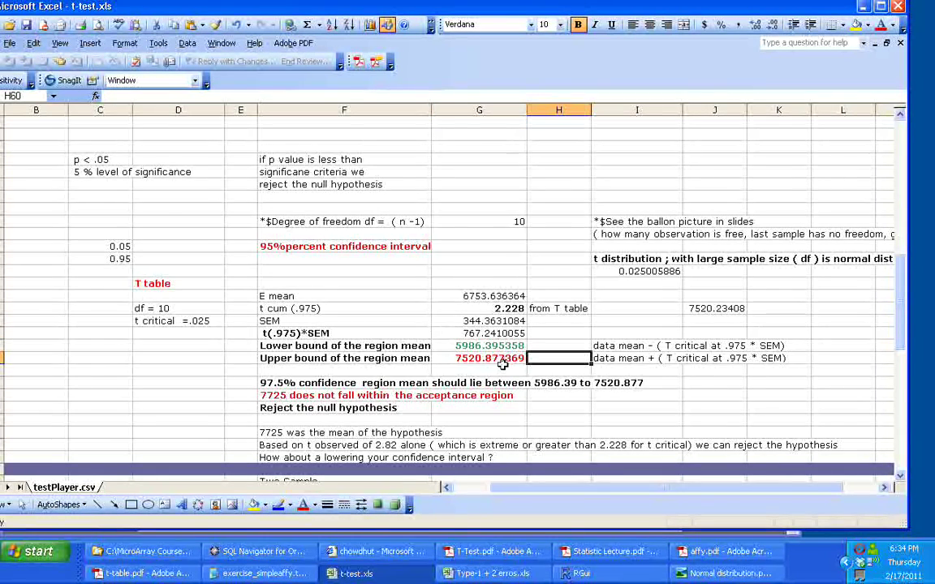
Examine the 97.5% confidence region statement in row 62 and its two bounds, 5986.39 and 7520.877
click(286, 386)
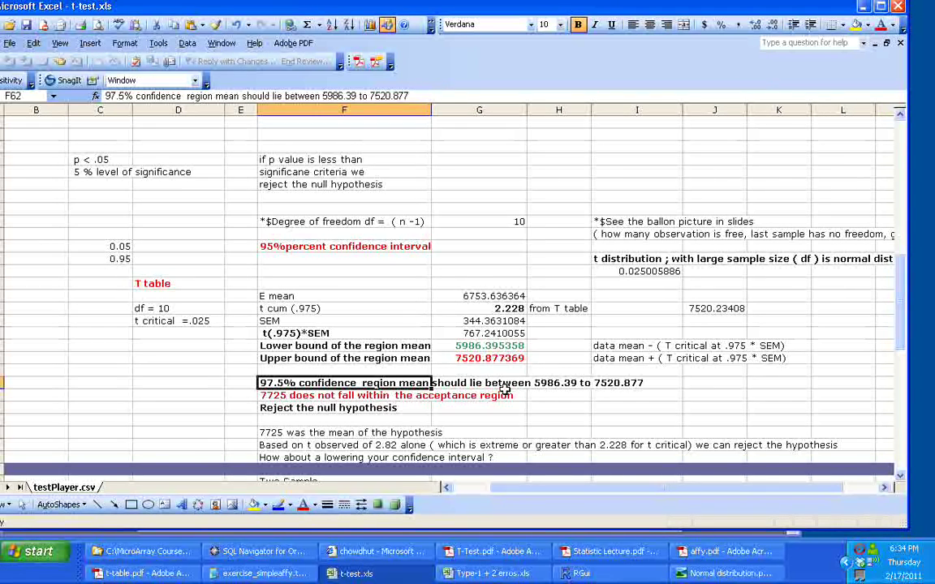
click(553, 384)
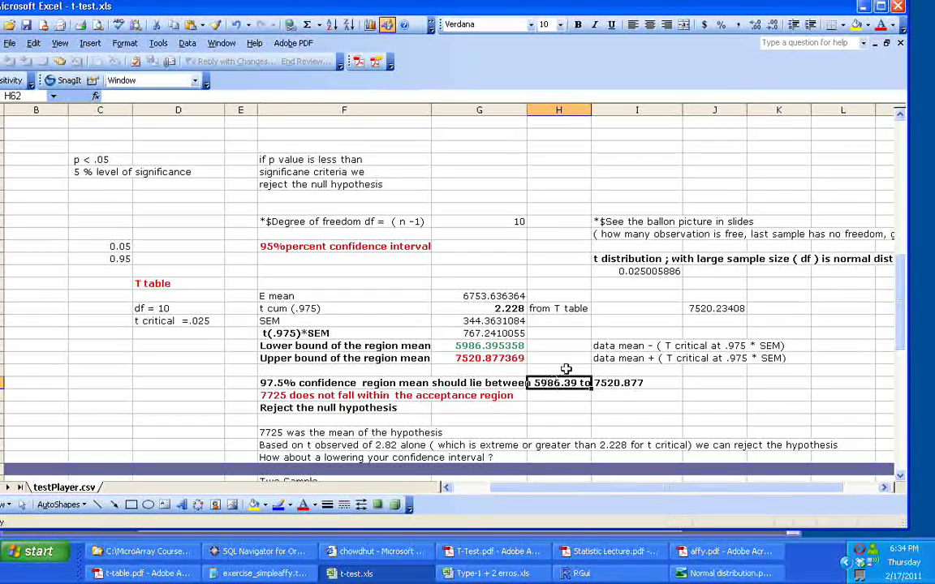
click(622, 387)
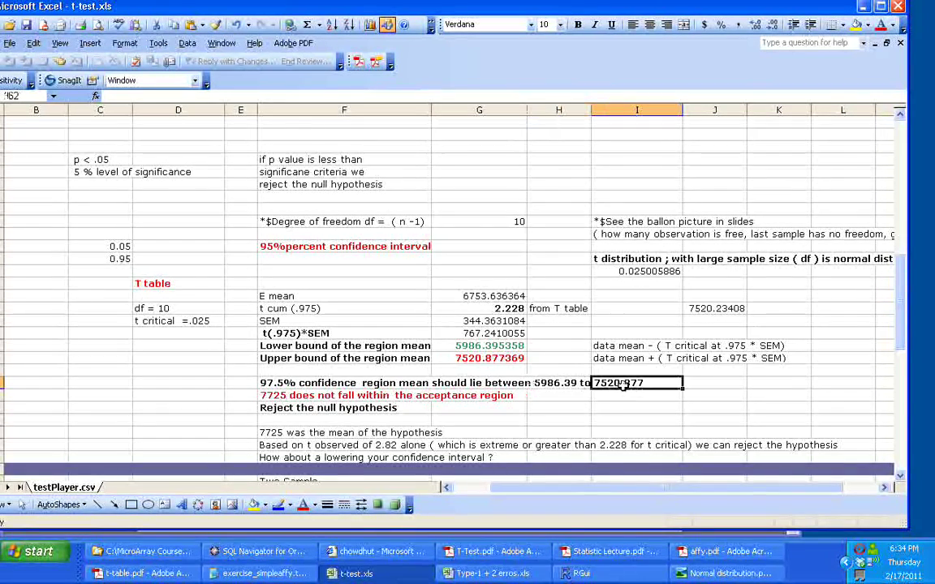
Revisit the hypotheses stating a mean of 7725 near the top of the sheet, then return to the confidence region conclusions
drag(901, 278, 900, 130)
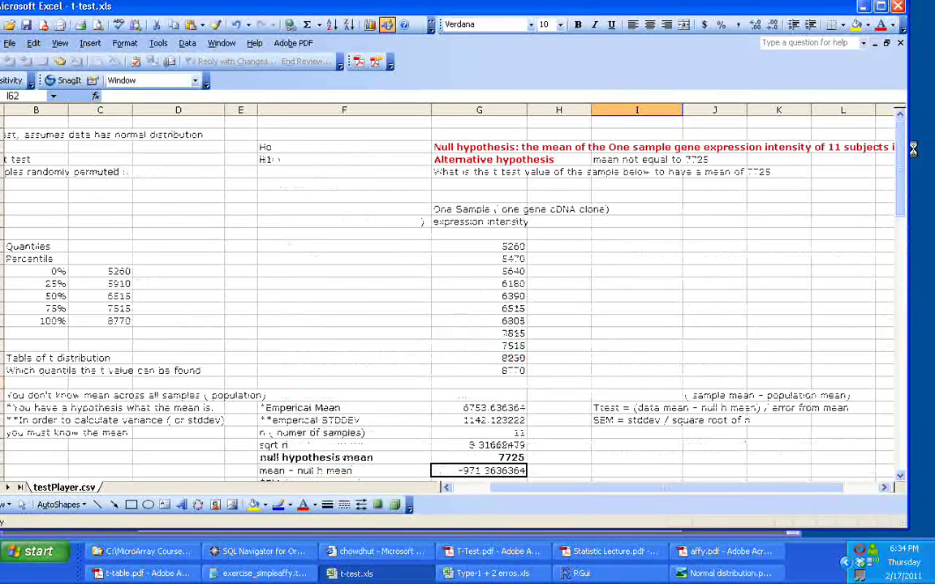
click(763, 172)
key(Down)
key(Down)
key(Down)
key(Down)
key(Down)
key(Down)
key(Down)
key(Down)
key(Down)
key(Down)
key(Down)
key(Down)
key(Down)
key(Down)
key(Down)
key(Down)
key(Down)
key(Down)
key(Down)
key(Down)
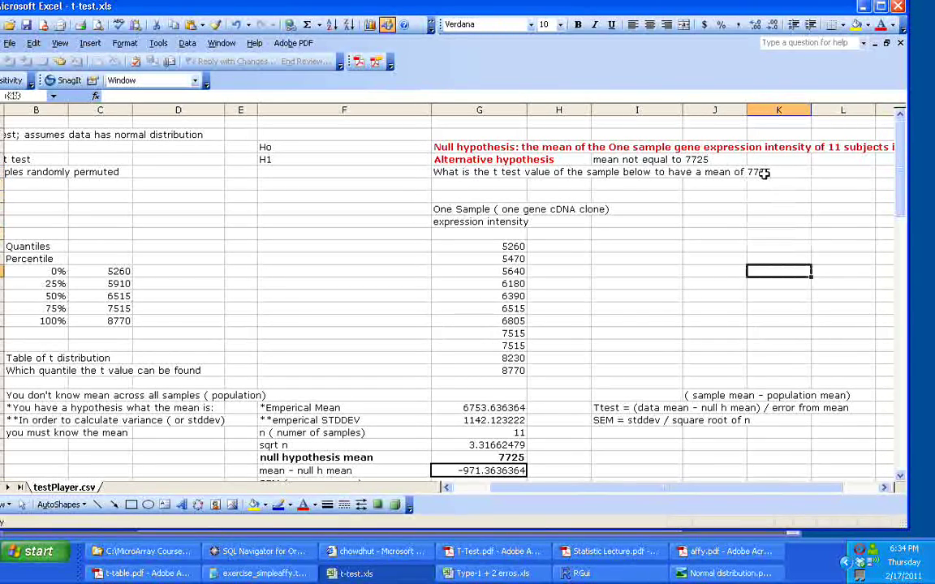
key(Down)
key(Down)
key(Down)
key(Down)
key(Down)
key(Down)
key(Down)
key(Down)
key(Down)
key(Down)
key(Down)
key(Down)
key(Down)
key(Down)
key(Down)
key(Down)
key(Down)
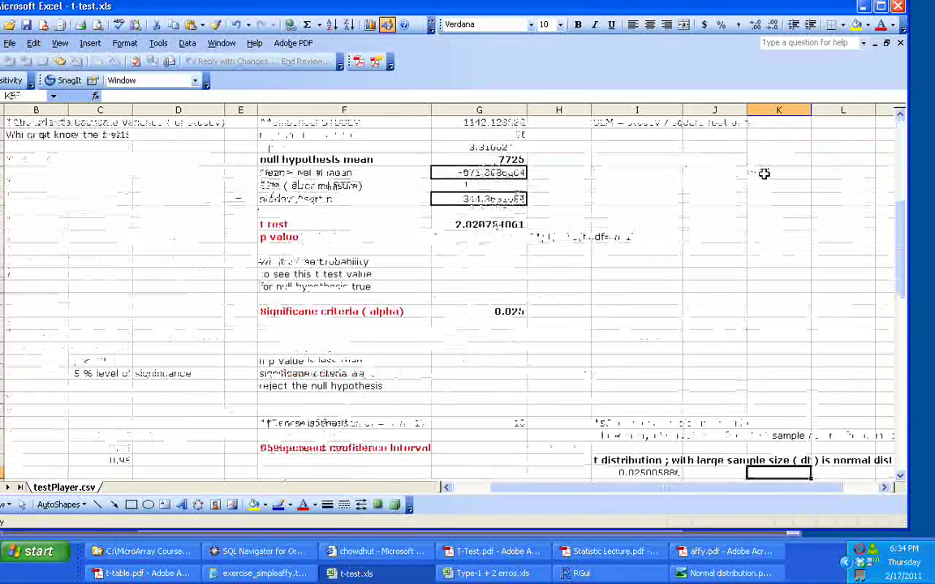
key(Down)
key(Down)
key(Down)
key(Down)
key(Down)
key(Down)
key(Down)
key(Down)
key(Down)
key(Down)
key(Down)
key(Down)
key(Down)
key(Down)
key(Down)
key(Down)
key(Up)
key(Up)
key(Up)
key(Up)
key(Up)
key(Up)
key(Up)
key(Up)
key(Up)
key(Up)
key(Up)
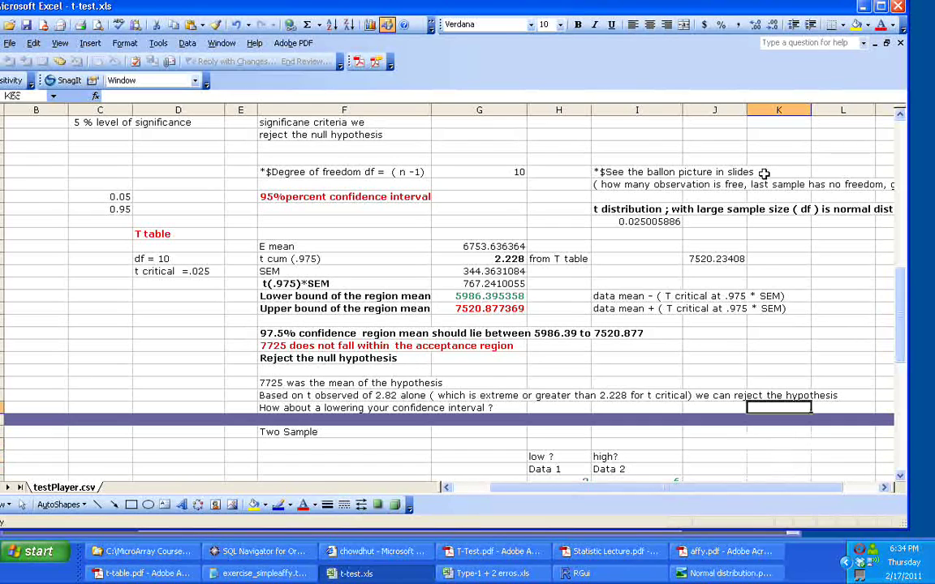
Compare the hypothesized mean of 7725 with the confidence region bounds in row 62, ending beside the null hypothesis conclusion at E64
key(Down)
key(Down)
key(Left)
key(Left)
key(Left)
key(Left)
key(Left)
key(Left)
key(Left)
key(Left)
key(Left)
key(Up)
key(Right)
key(Right)
key(Right)
key(Right)
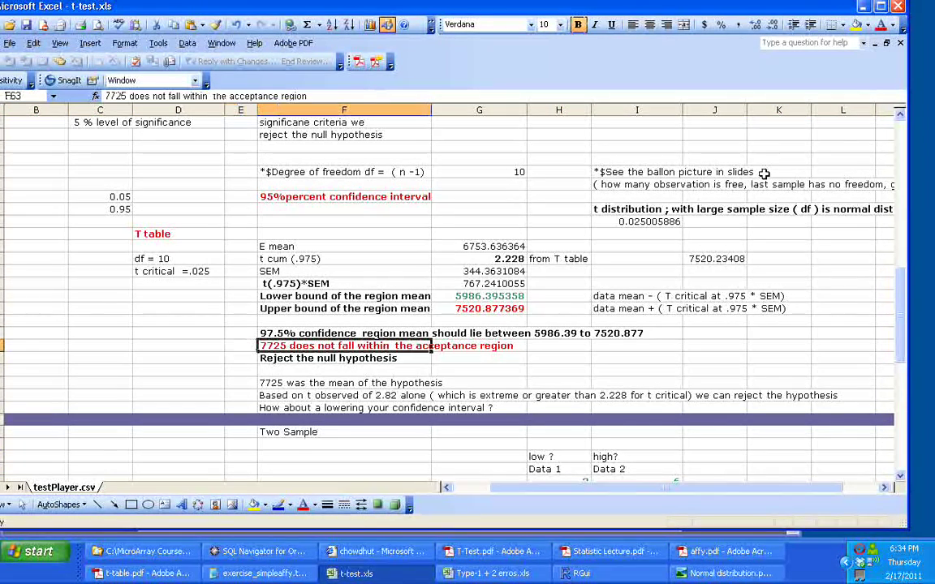
key(Up)
key(Right)
key(Right)
key(Right)
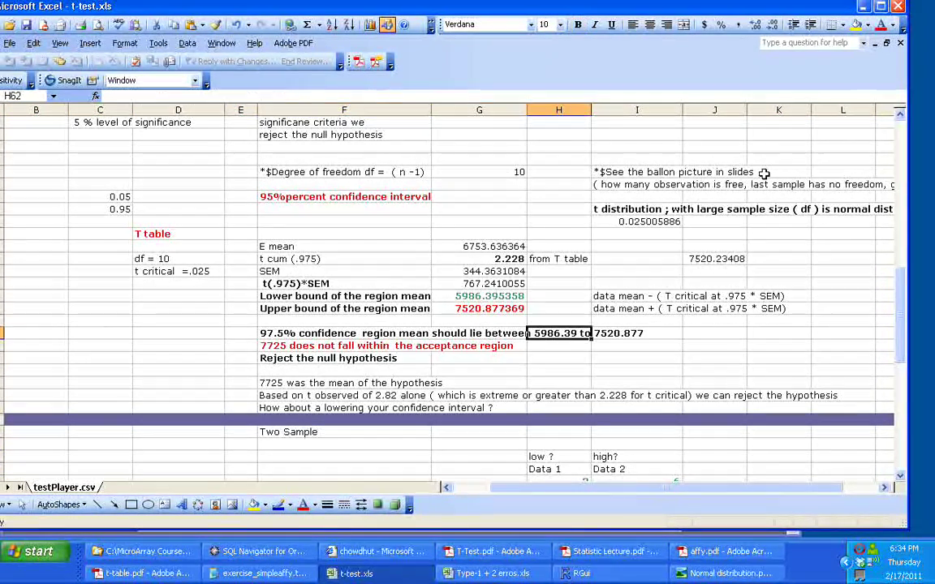
key(Down)
key(Down)
key(Left)
key(Left)
key(Left)
key(Left)
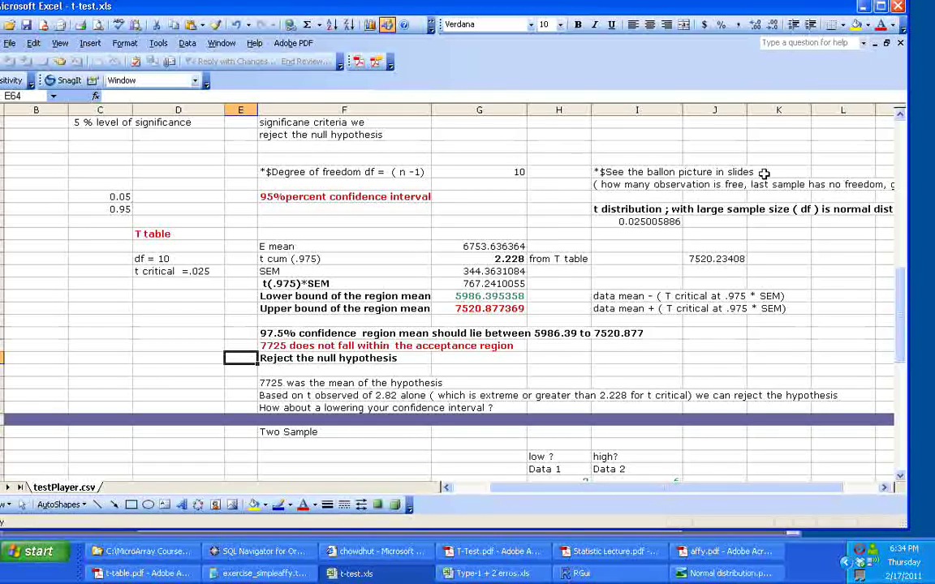
Review the sample data, t test calculation and p value rows again, ending beside the significance criteria at E40
key(Up)
key(Up)
key(Up)
key(Up)
key(Up)
key(Up)
key(Up)
key(Up)
key(Up)
key(Up)
key(Up)
key(Up)
key(Up)
key(Up)
key(Up)
key(Up)
key(Up)
key(Up)
key(Up)
key(Up)
key(Up)
key(Up)
key(Up)
key(Up)
key(Up)
key(Up)
key(Up)
key(Up)
key(Up)
key(Up)
key(Up)
key(Up)
key(Up)
key(Up)
key(Up)
key(Up)
key(Up)
key(Up)
key(Up)
key(Up)
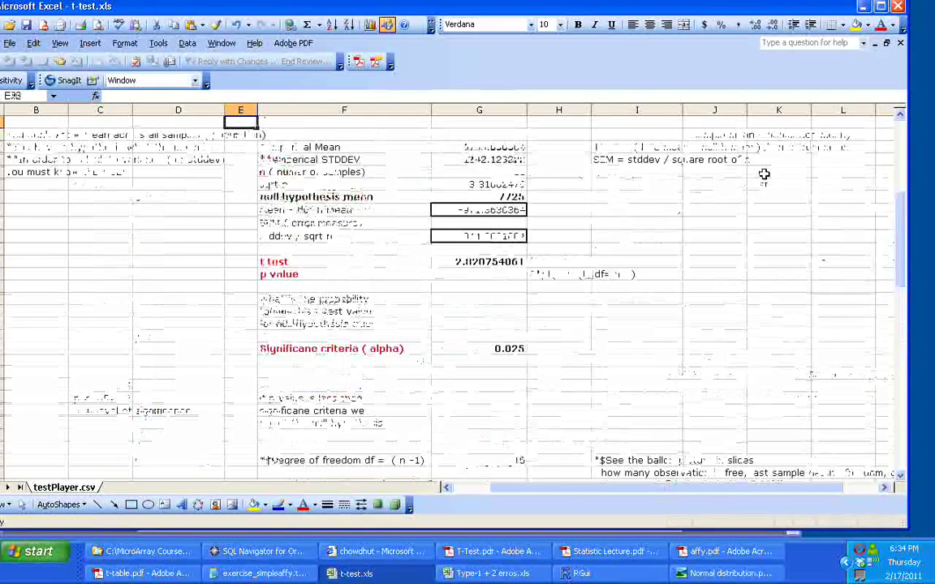
key(Down)
key(Down)
key(Down)
key(Down)
key(Down)
key(Down)
key(Down)
key(Down)
key(Down)
key(Down)
key(Down)
key(Down)
key(Down)
key(Down)
key(Down)
key(Down)
key(Down)
key(Down)
key(Down)
key(Down)
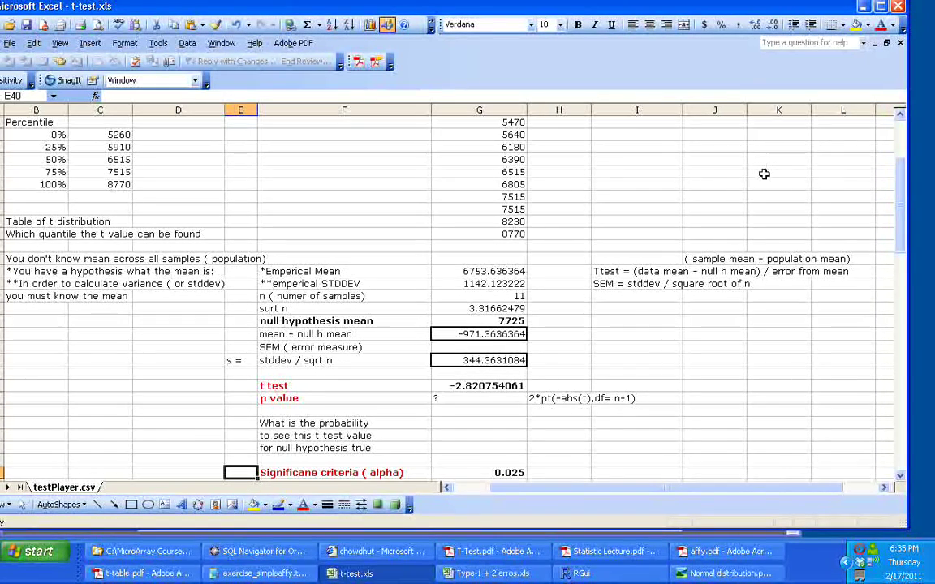
Continue past the one-sample conclusions to the Two Sample section, ending at E73 in the row of the data headings
key(Down)
key(Down)
key(Down)
key(Down)
key(Down)
key(Down)
key(Down)
key(Down)
key(Down)
key(Down)
key(Down)
key(Down)
key(Down)
key(Down)
key(Down)
key(Down)
key(Down)
key(Down)
key(Down)
key(Down)
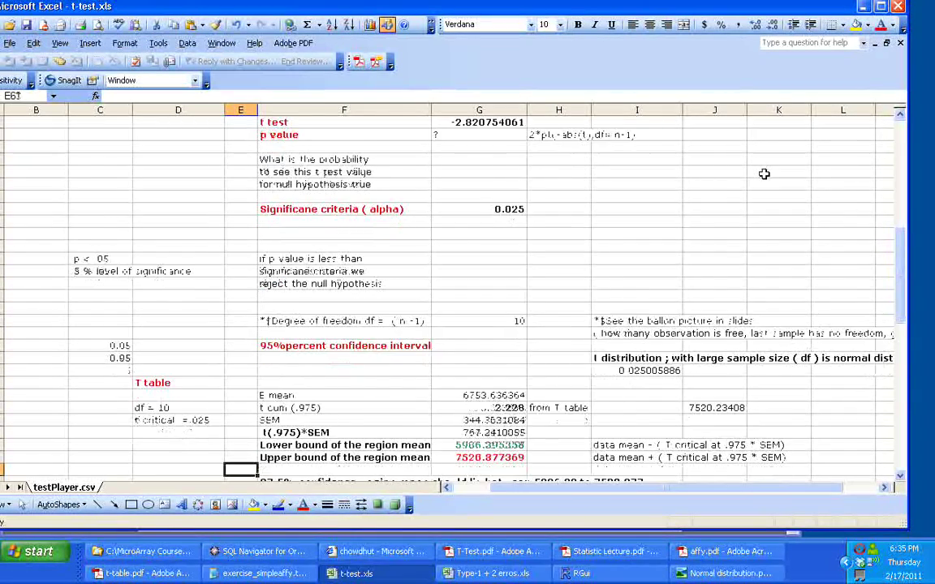
key(Down)
key(Down)
key(Down)
key(Down)
key(Down)
key(Down)
key(Down)
key(Down)
key(Down)
key(Down)
key(Down)
key(Down)
key(Down)
key(Down)
key(Down)
key(Down)
key(Down)
key(Down)
key(Down)
key(Down)
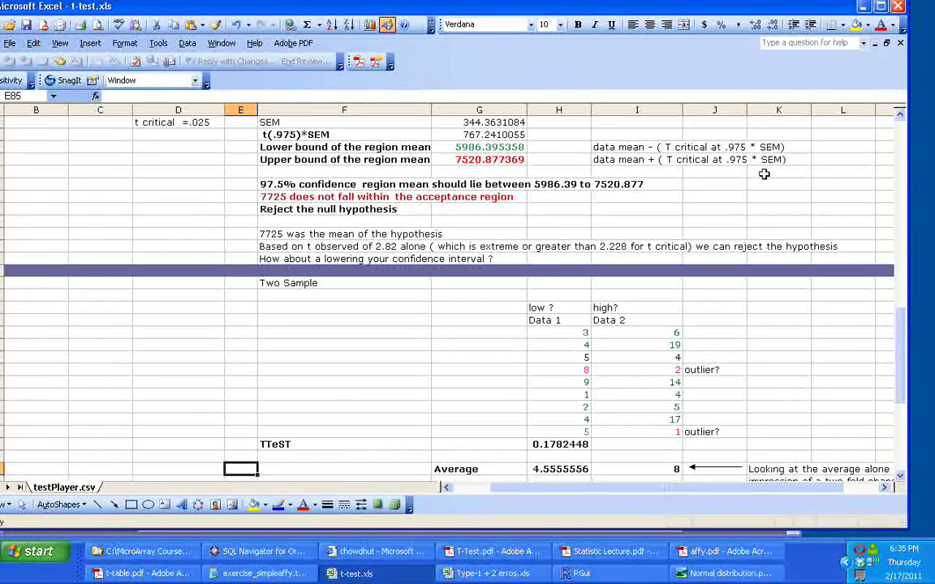
key(Down)
key(Down)
key(Down)
key(Down)
key(Down)
key(Down)
key(Down)
key(Down)
key(Down)
key(Up)
key(Up)
key(Up)
key(Up)
key(Up)
key(Up)
key(Up)
key(Up)
key(Up)
key(Up)
key(Up)
key(Up)
key(Up)
key(Up)
key(Up)
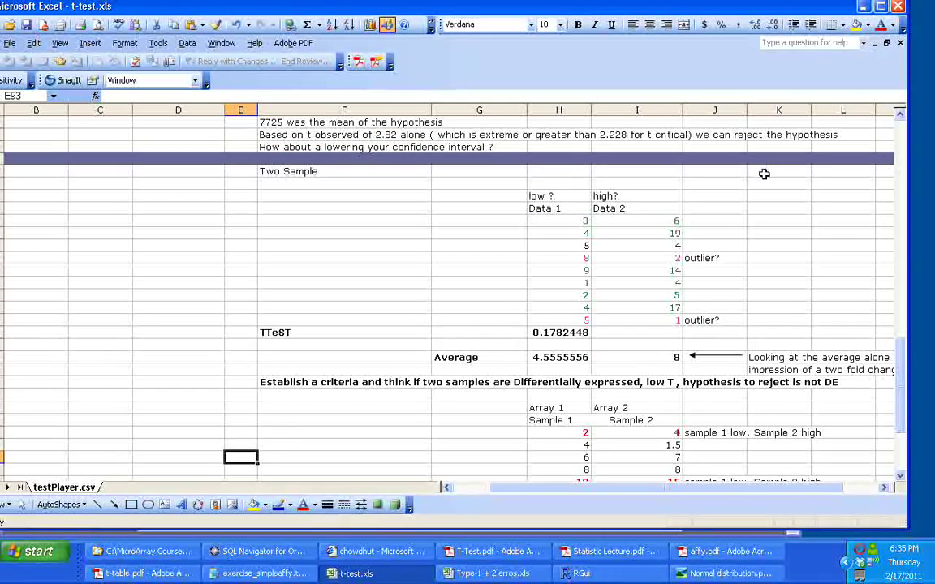
key(Up)
key(Up)
key(Up)
key(Up)
key(Up)
key(Up)
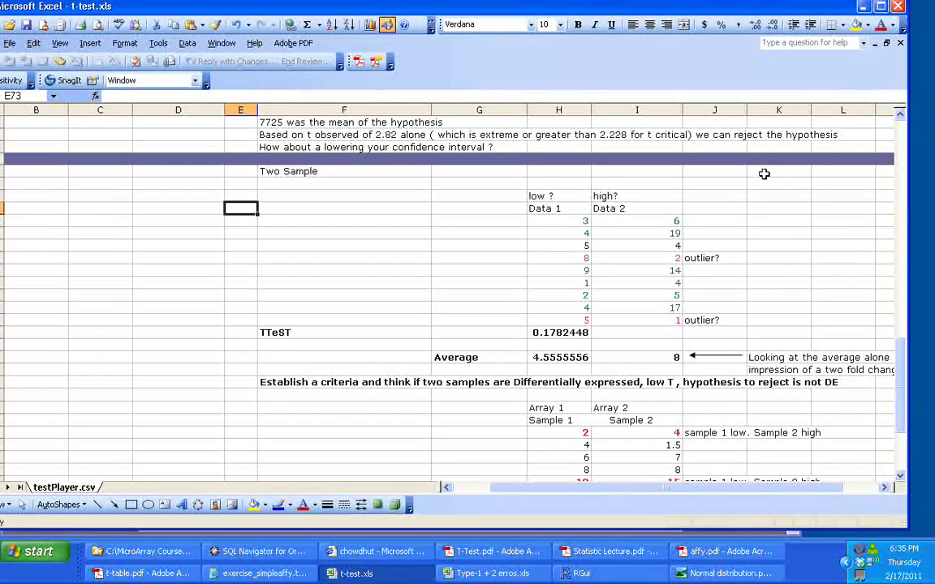
Examine the Data 1 and Data 2 column headings in row 73, marked low and high, ending on I73
key(Right)
key(Right)
key(Right)
key(Right)
key(Right)
key(Right)
key(Right)
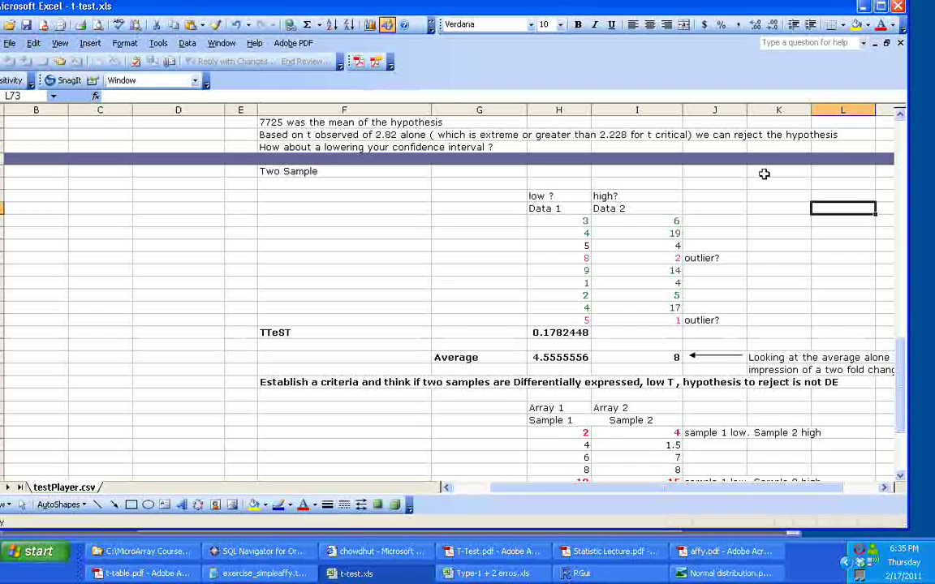
key(Left)
key(Left)
key(Left)
key(Left)
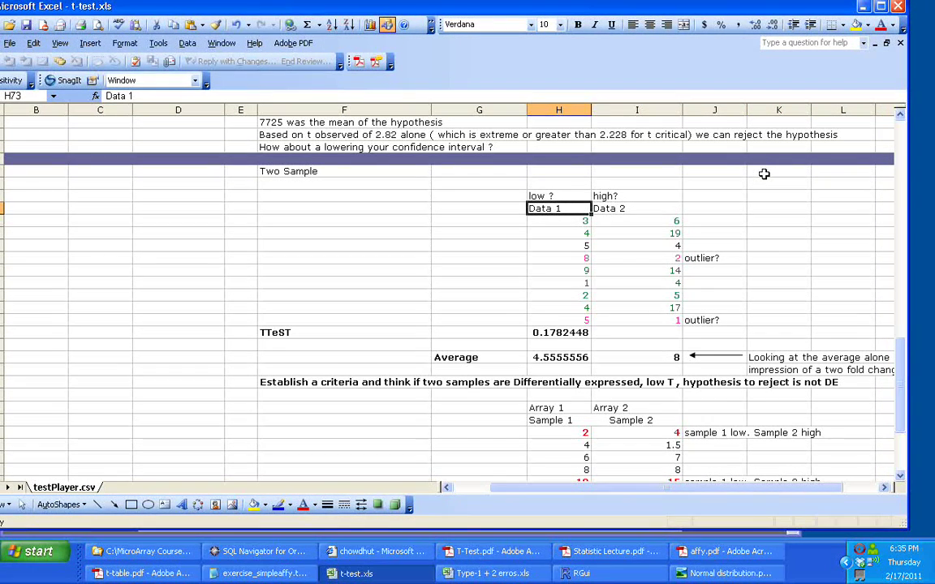
key(Right)
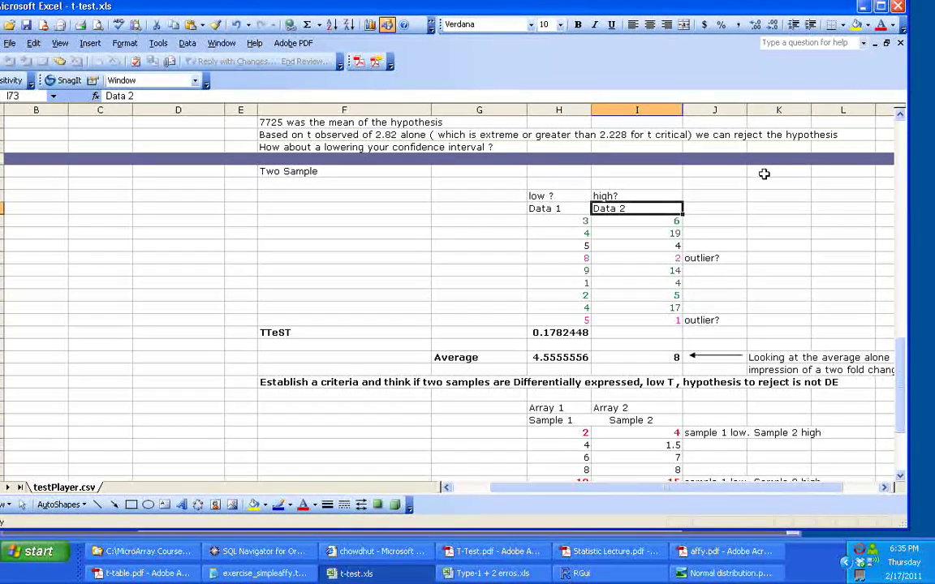
Compare the first Data 1 and Data 2 values pair by pair in rows 74 to 76
key(Left)
key(Down)
key(Down)
key(Down)
key(Down)
key(Up)
key(Up)
key(Up)
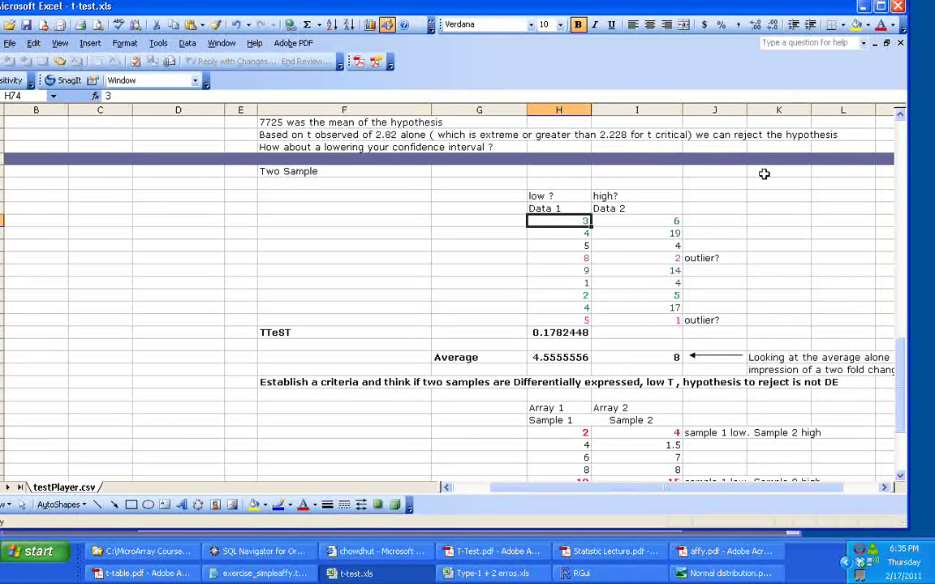
key(Right)
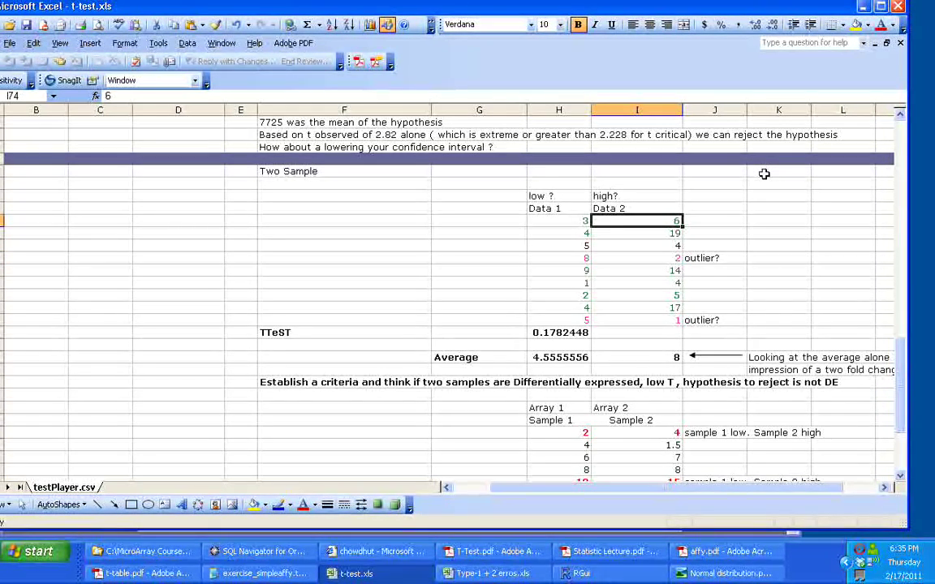
key(Down)
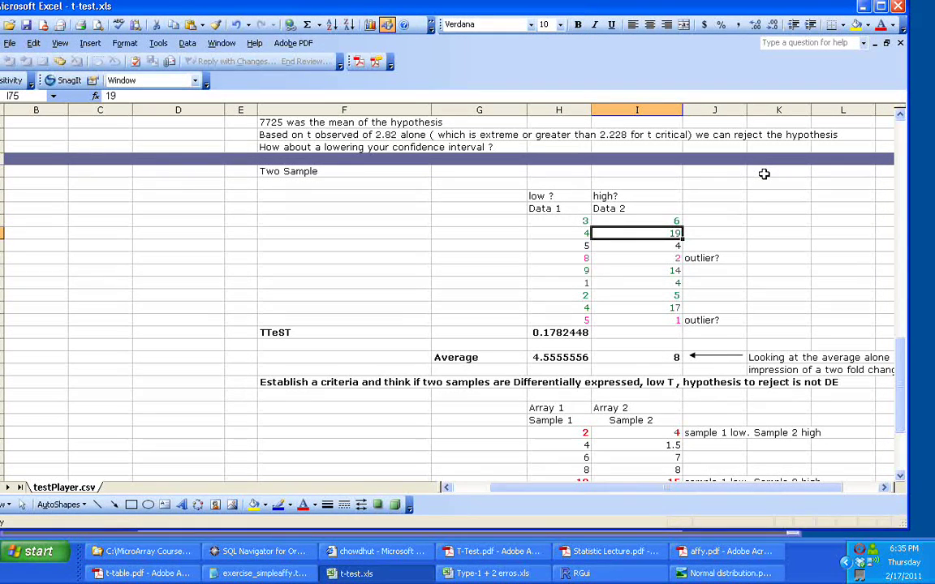
key(Up)
key(Left)
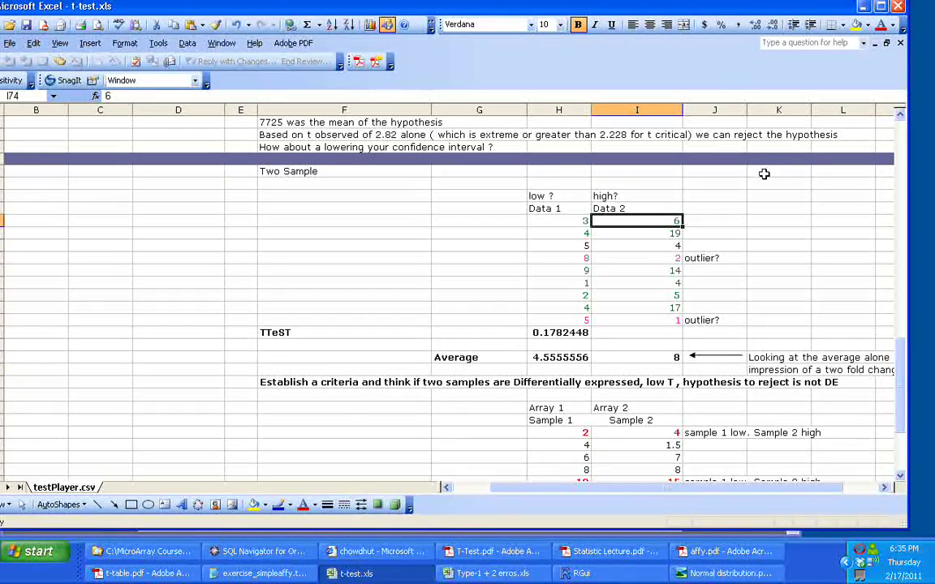
key(Down)
key(Down)
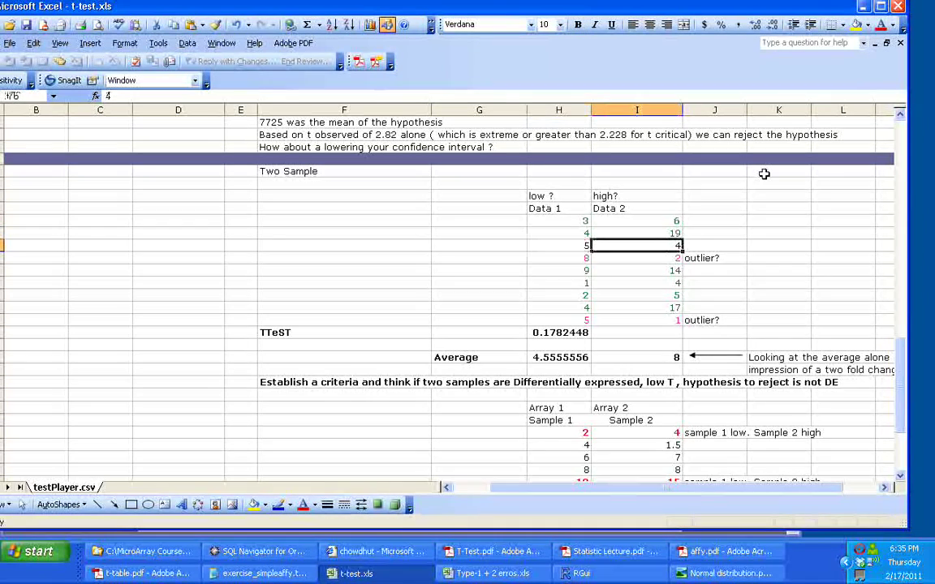
Follow the remaining Data 1 and Data 2 pairs down to the two column averages in row 85, ending on H85
key(Left)
key(Down)
key(Down)
key(Right)
key(Down)
key(Down)
key(Down)
key(Down)
key(Down)
key(Down)
key(Down)
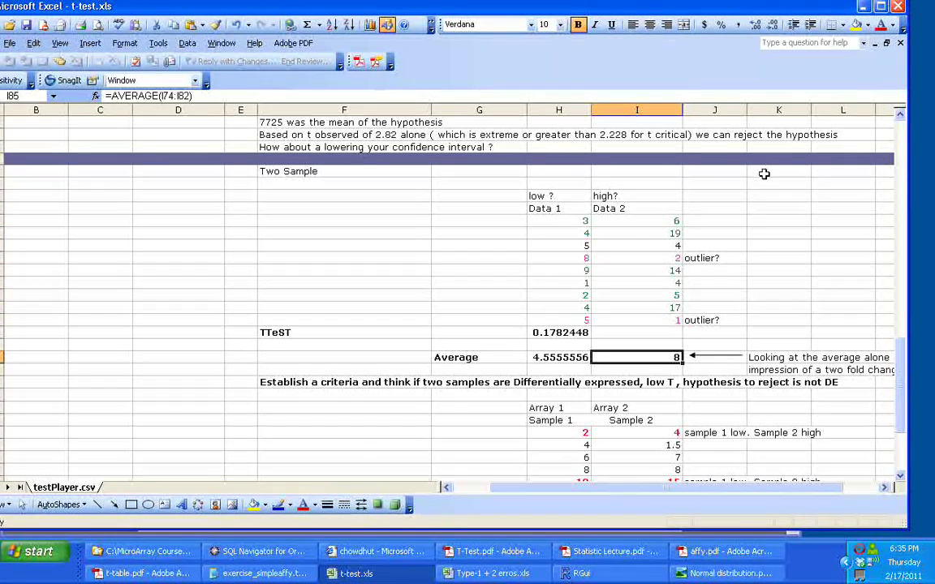
key(Left)
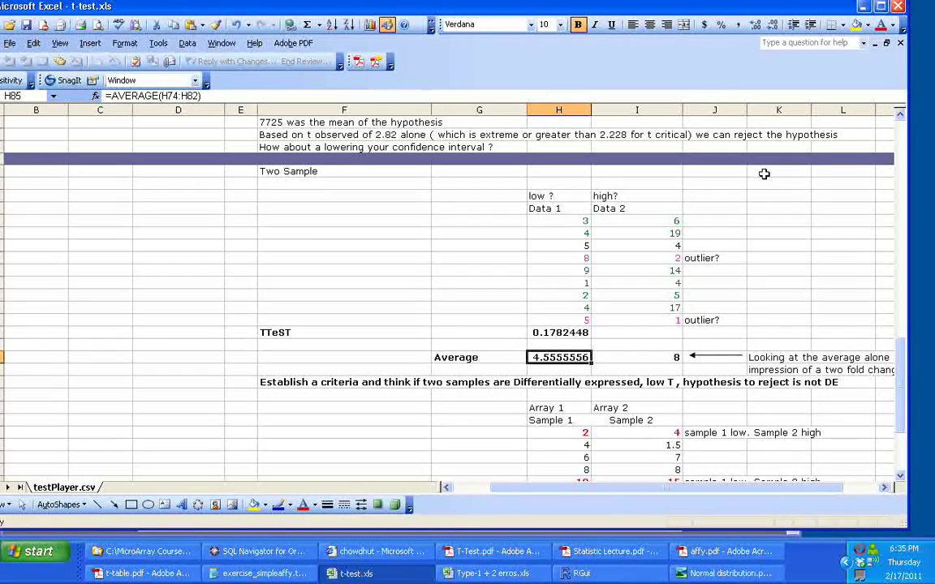
Review the Data 1 column up to its low label and back down, ending on the Data 2 average in I85
key(Up)
key(Up)
key(Up)
key(Up)
key(Up)
key(Up)
key(Up)
key(Up)
key(Up)
key(Up)
key(Up)
key(Up)
key(Up)
key(Down)
key(Down)
key(Down)
key(Down)
key(Down)
key(Down)
key(Down)
key(Down)
key(Down)
key(Down)
key(Down)
key(Down)
key(Down)
key(Right)
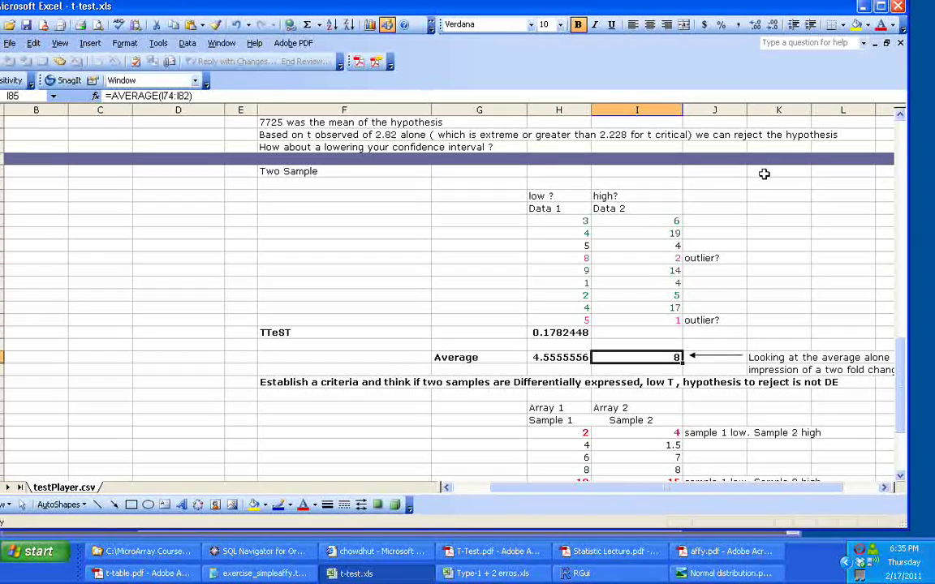
Compare the Data 1 and Data 2 averages in row 85 alongside the note about looking at the average alone
key(Left)
key(Right)
key(Left)
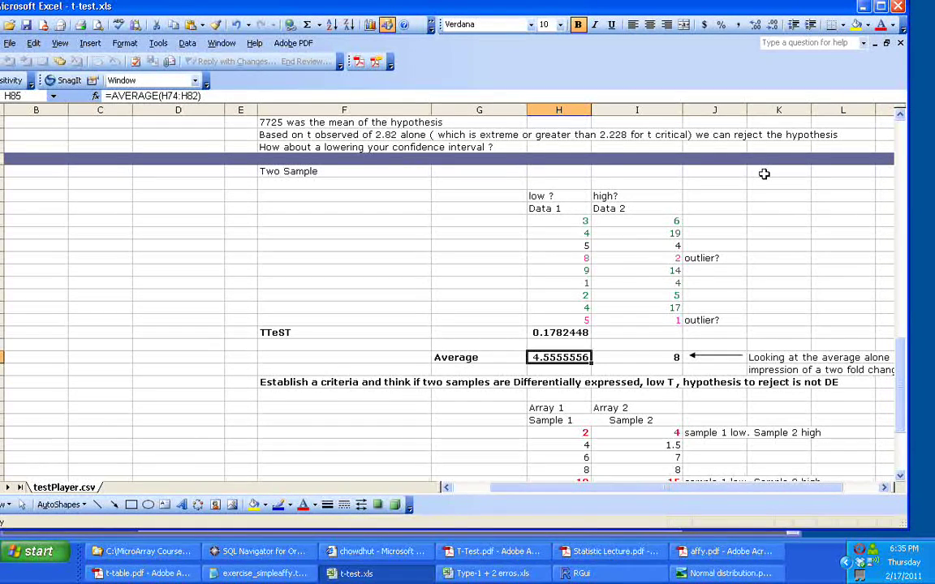
key(Right)
key(Right)
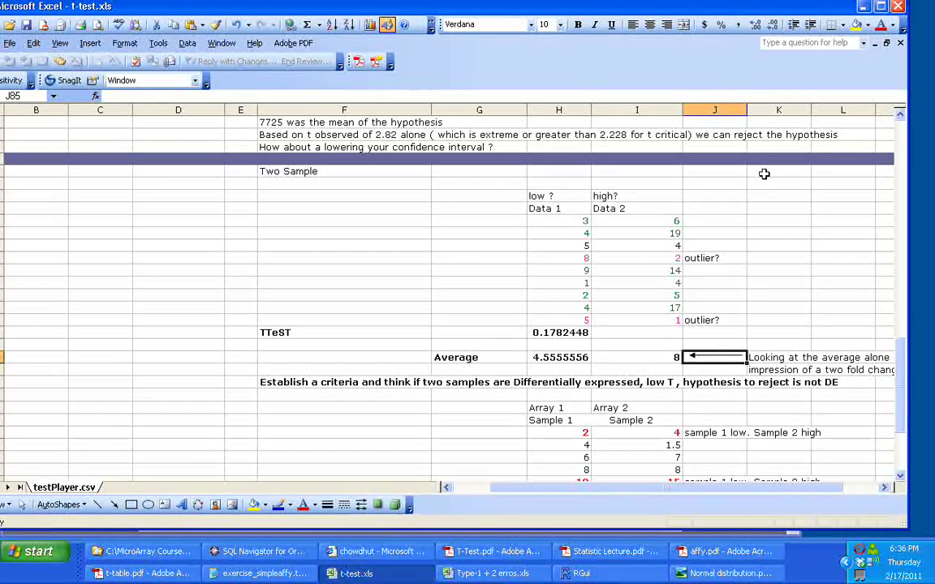
key(Left)
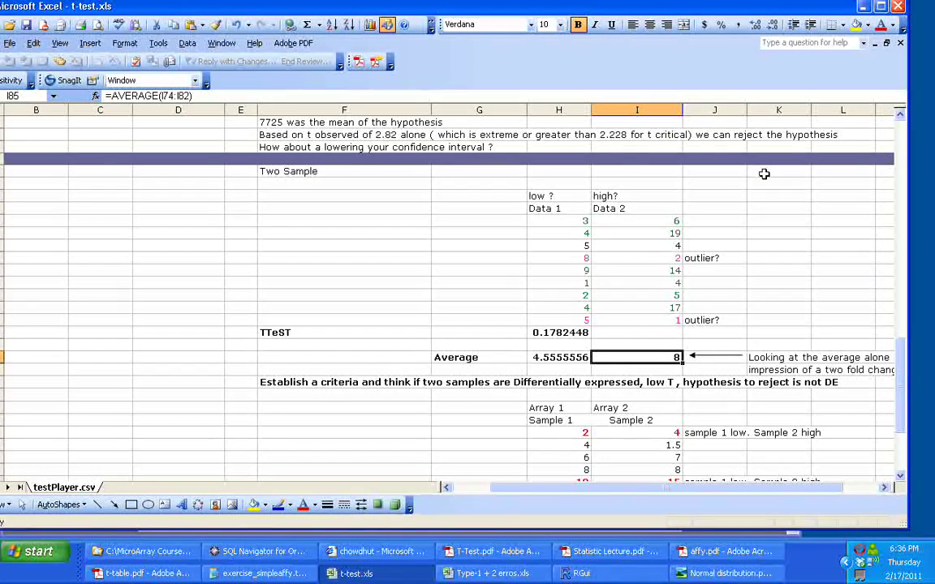
Review the one-sample section above, from the confidence region bounds up to the t test, p value and significance criteria, ending on H41
key(Up)
key(Up)
key(Up)
key(Up)
key(Up)
key(Up)
key(Up)
key(Up)
key(Up)
key(Up)
key(Up)
key(Up)
key(Up)
key(Up)
key(Up)
key(Up)
key(Up)
key(Up)
key(Up)
key(Up)
key(Up)
key(Up)
key(Up)
key(Up)
key(Up)
key(Up)
key(Up)
key(Up)
key(Up)
key(Up)
key(Up)
key(Up)
key(Up)
key(Up)
key(Up)
key(Up)
key(Up)
key(Up)
key(Up)
key(Up)
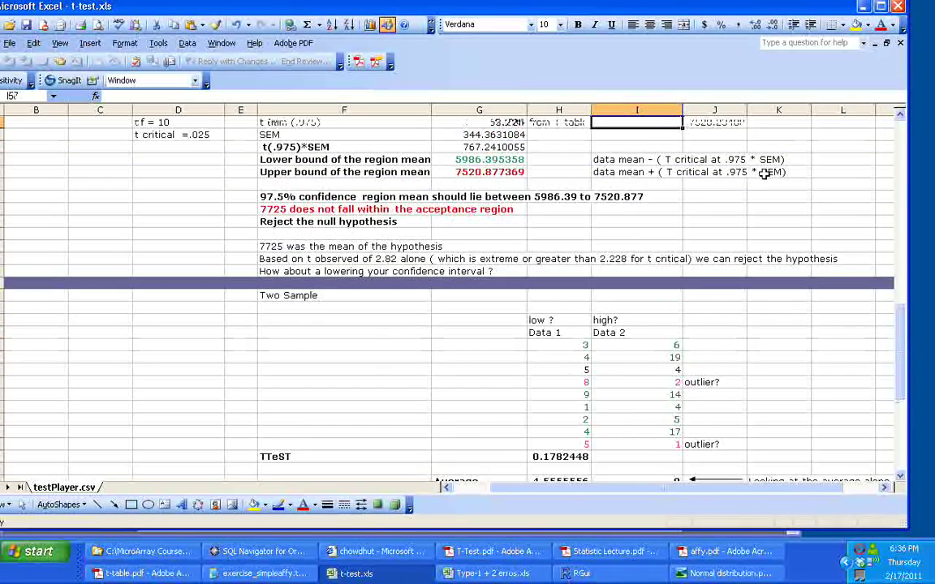
key(Down)
key(Down)
key(Down)
key(Down)
key(Down)
key(Down)
key(Down)
key(Down)
key(Down)
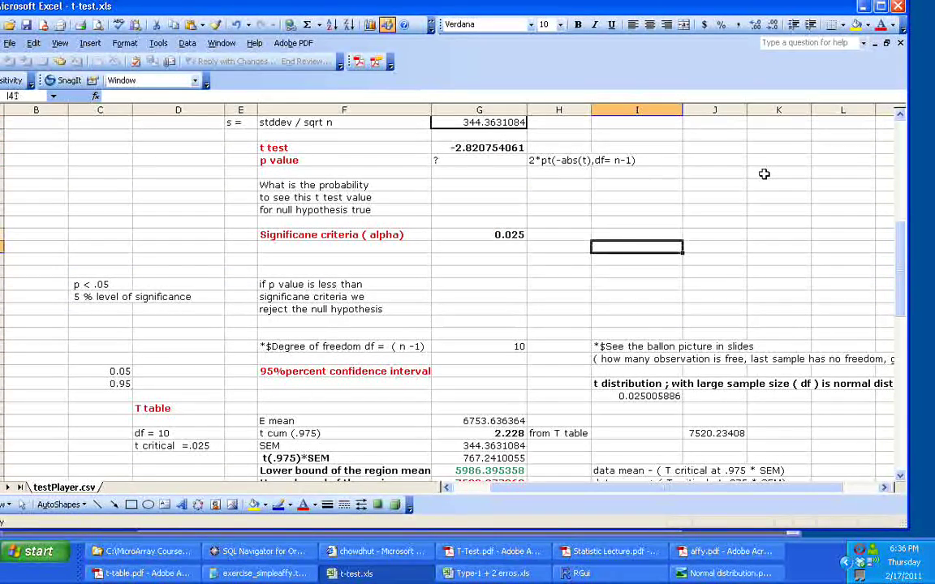
key(Left)
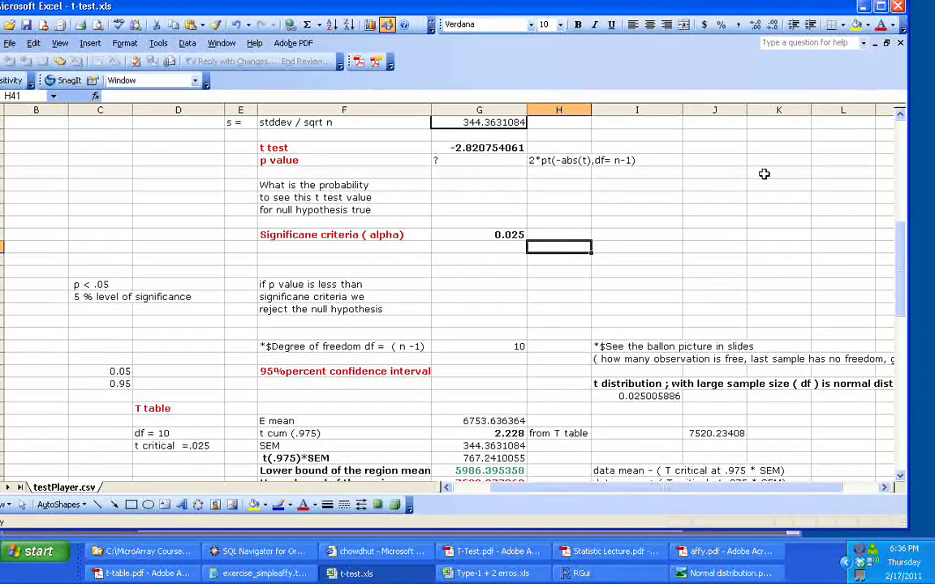
Return from the one-sample section to the two-sample data and examine the TTEST formula in H83 comparing Data 1 with Data 2
key(Down)
key(Down)
key(Down)
key(Down)
key(Down)
key(Down)
key(Down)
key(Down)
key(Down)
key(Down)
key(Down)
key(Down)
key(Down)
key(Down)
key(Down)
key(Down)
key(Down)
key(Down)
key(Down)
key(Down)
key(Down)
key(Down)
key(Down)
key(Down)
key(Down)
key(Down)
key(Down)
key(Down)
key(Down)
key(Down)
key(Down)
key(Down)
key(Down)
key(Down)
key(Down)
key(Down)
key(Down)
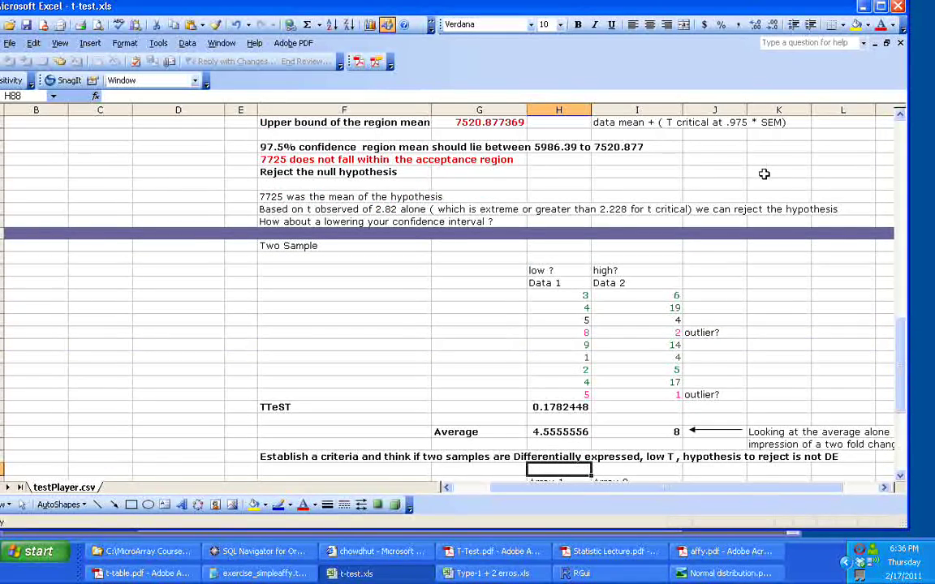
key(Up)
key(Up)
key(Up)
key(Up)
key(Up)
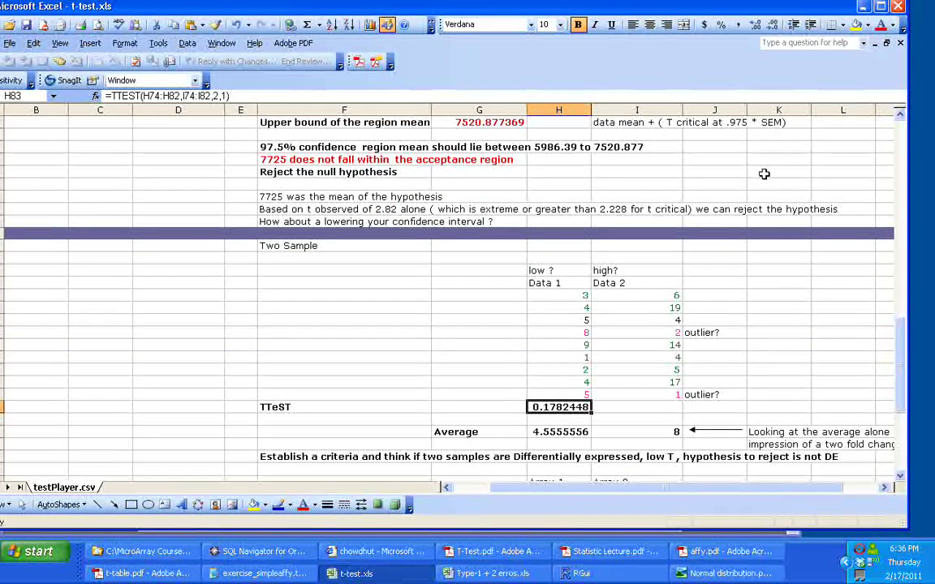
Read past the averages and the differential-expression criteria to the Array 1 and Array 2 comparison, ending on the Sample 1 value in H94
key(Down)
key(Down)
key(Down)
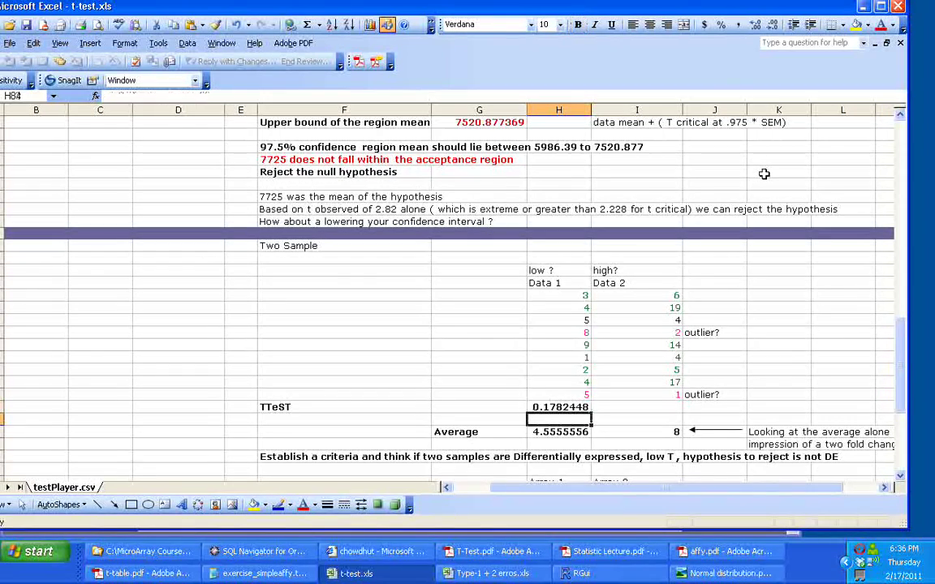
key(Down)
key(Down)
key(Down)
key(Down)
key(Down)
key(Down)
key(Down)
key(Down)
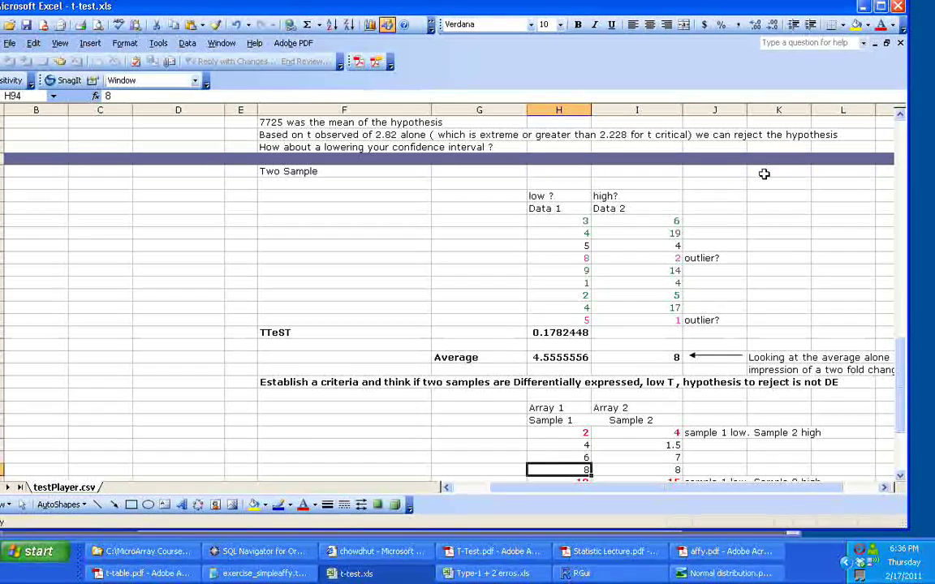
Examine the remaining Sample 1 and Sample 2 values, their averages, t-test result and acceptance criteria, continuing past the QC note
key(Down)
key(Down)
key(Down)
key(Down)
key(Down)
key(Down)
key(Down)
key(Down)
key(Down)
key(Down)
key(Down)
key(Down)
key(Down)
key(Down)
key(Down)
key(Down)
key(Down)
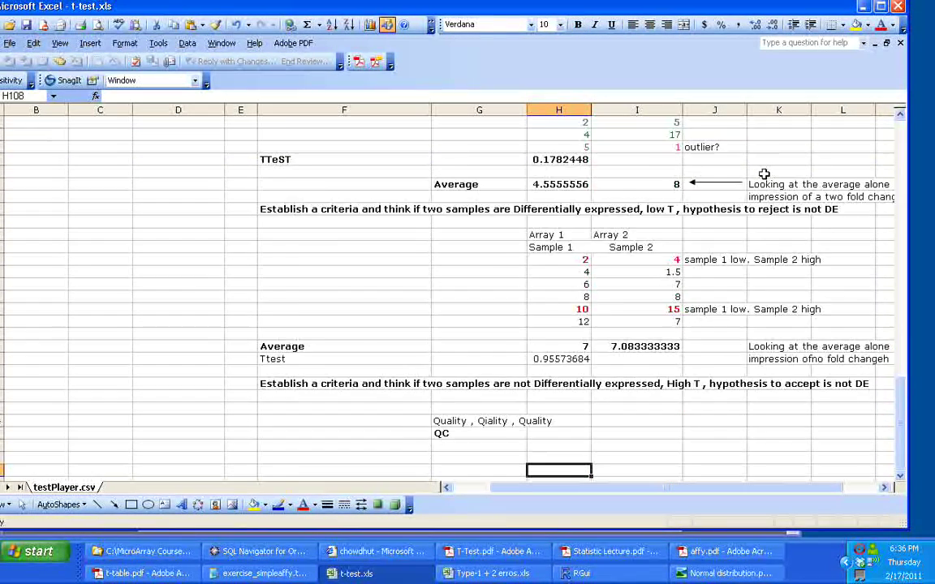
key(Down)
Go back up column H from the empty rows below the QC note through the Sample 1 and Sample 2 comparison
key(Up)
key(Up)
key(Up)
key(Up)
key(Up)
key(Up)
key(Up)
key(Up)
key(Up)
key(Up)
key(Up)
key(Up)
key(Up)
key(Up)
key(Up)
key(Up)
key(Up)
key(Up)
key(Up)
key(Up)
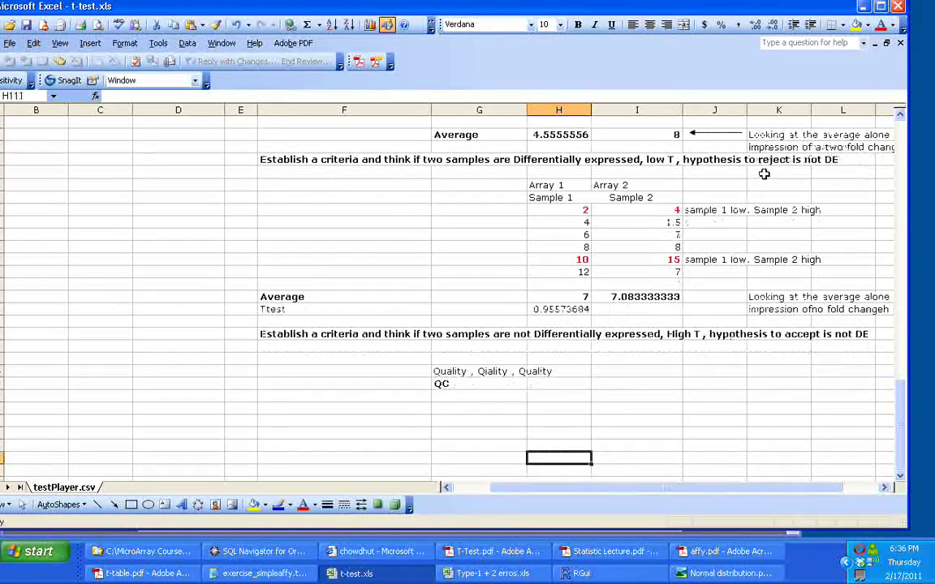
Go back up column H past the two-sample data and the one-sample conclusions to cell H1 above the hypotheses
key(Up)
key(Up)
key(Up)
key(Up)
key(Up)
key(Up)
key(Up)
key(Up)
key(Up)
key(Up)
key(Up)
key(Up)
key(Up)
key(Up)
key(Up)
key(Up)
key(Up)
key(Up)
key(Up)
key(Up)
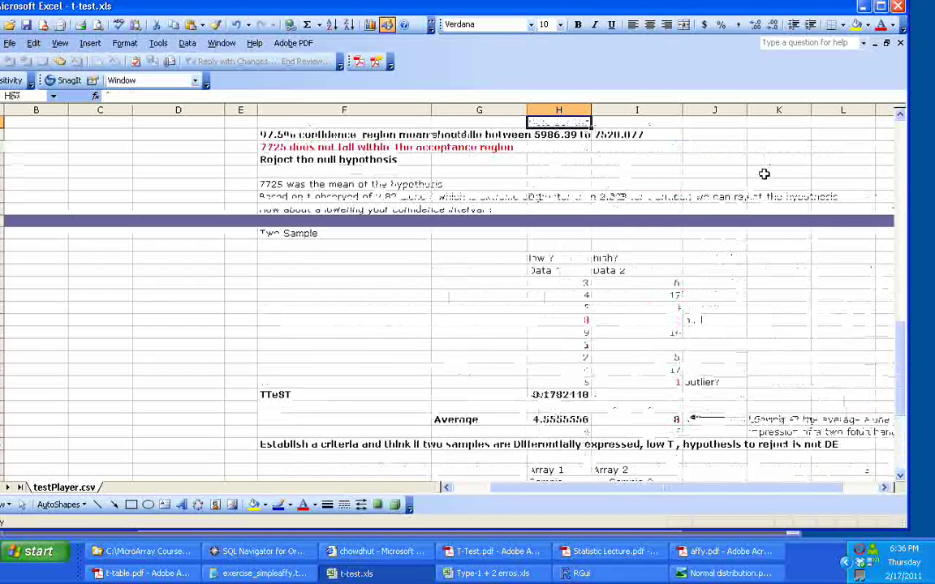
key(Up)
key(Up)
key(Up)
key(Up)
key(Up)
key(Up)
key(Up)
key(Up)
key(Up)
key(Up)
key(Up)
key(Up)
key(Up)
key(Up)
key(Up)
key(Up)
key(Up)
key(Up)
key(Up)
key(Up)
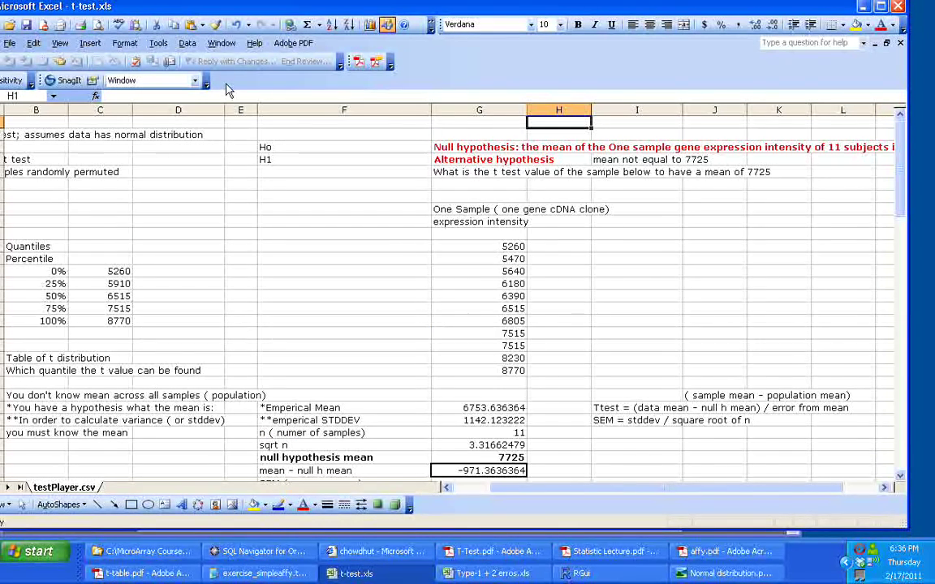
Switch to the Type-1 + 2 erros.xls workbook and go to cell B6 above the Error types notes
click(222, 43)
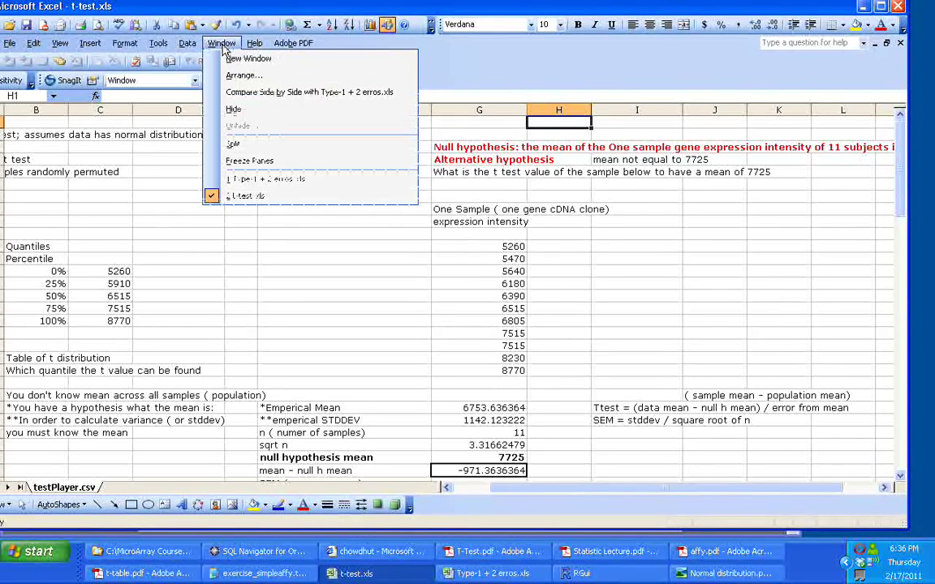
click(268, 179)
click(450, 202)
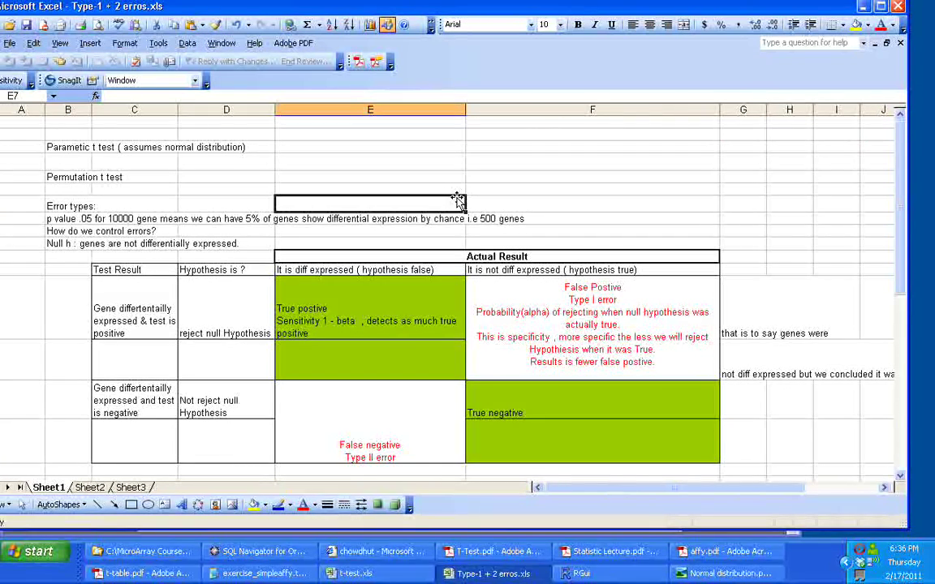
key(Left)
key(Left)
key(Left)
key(Up)
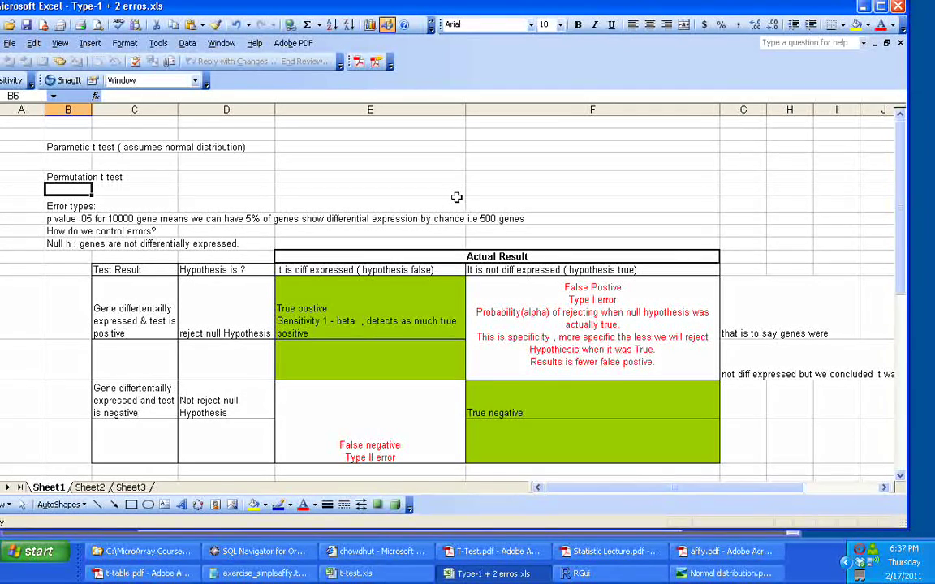
Read down column B past the error notes and the result table, returning to B11 beside the Actual Result heading
key(Down)
key(Down)
key(Down)
key(Down)
key(Down)
key(Down)
key(Down)
key(Down)
key(Down)
key(Down)
key(Down)
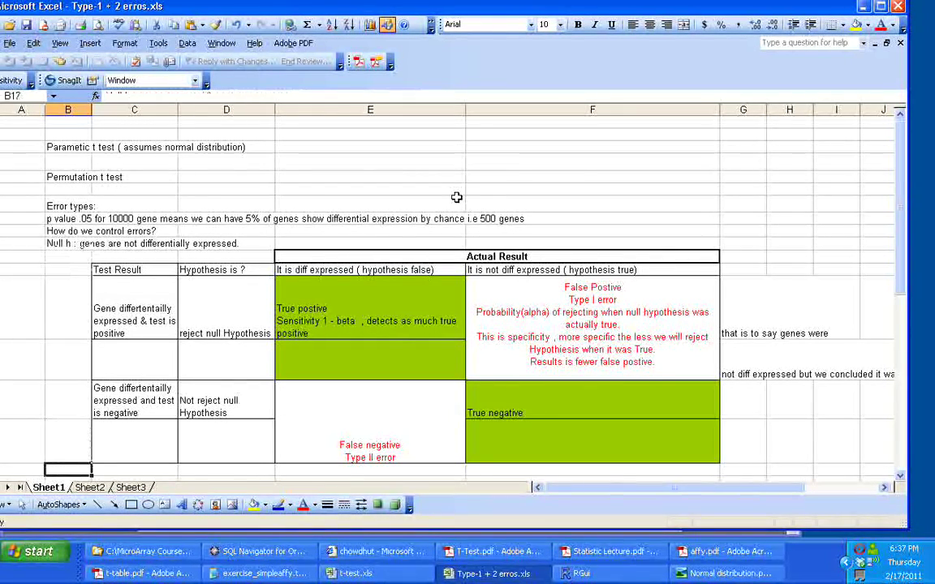
key(Down)
key(Up)
key(Up)
key(Up)
key(Up)
key(Up)
key(Up)
key(Up)
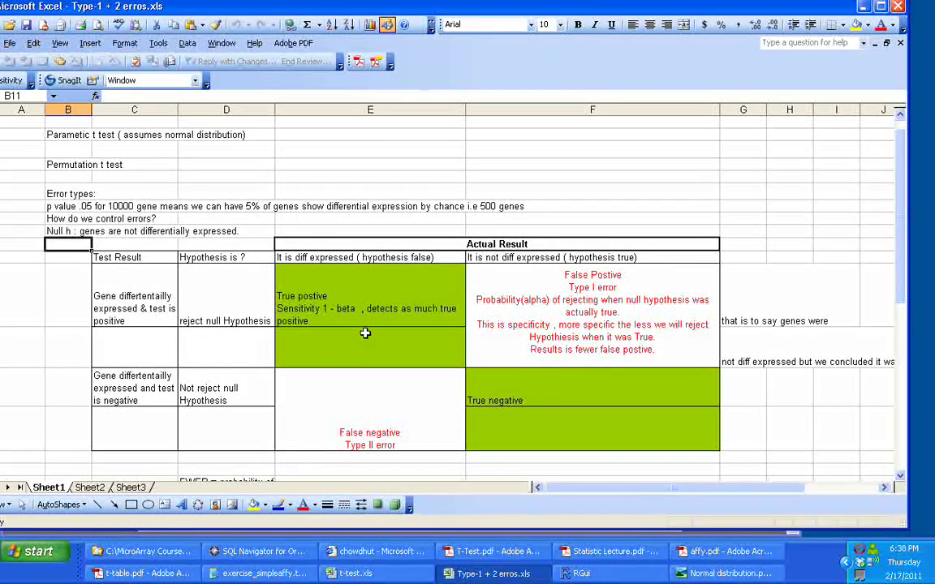
Examine the positive and negative test results together with their reject and not reject null hypothesis entries
click(156, 298)
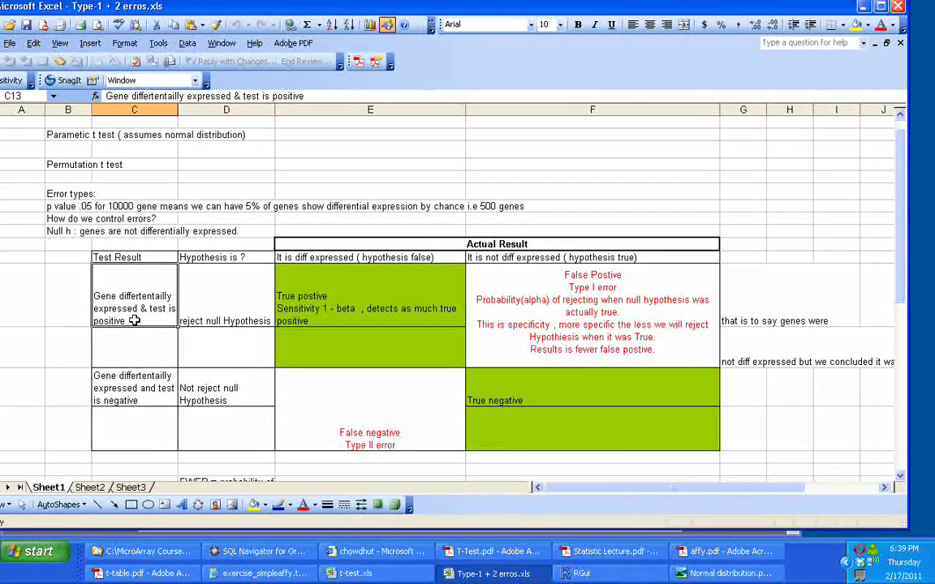
click(222, 318)
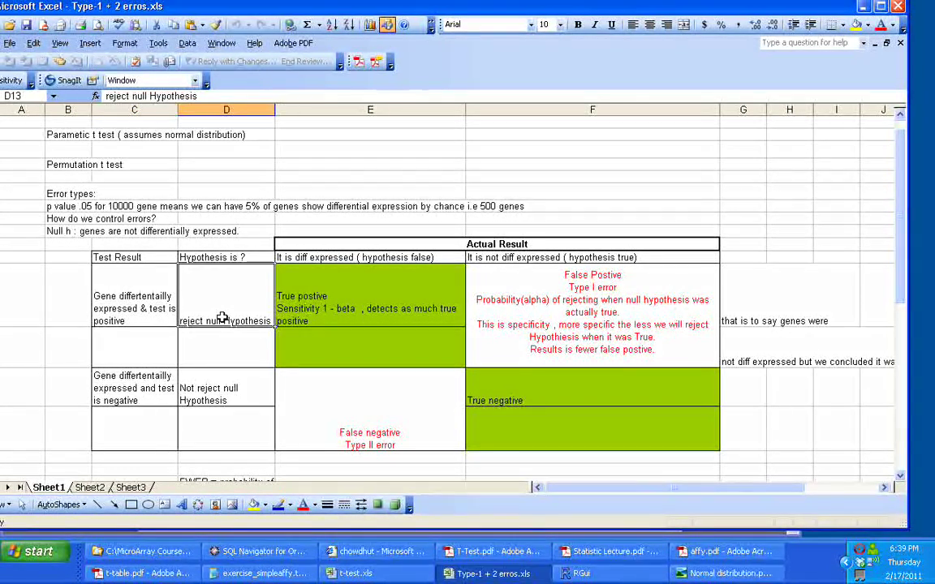
click(141, 390)
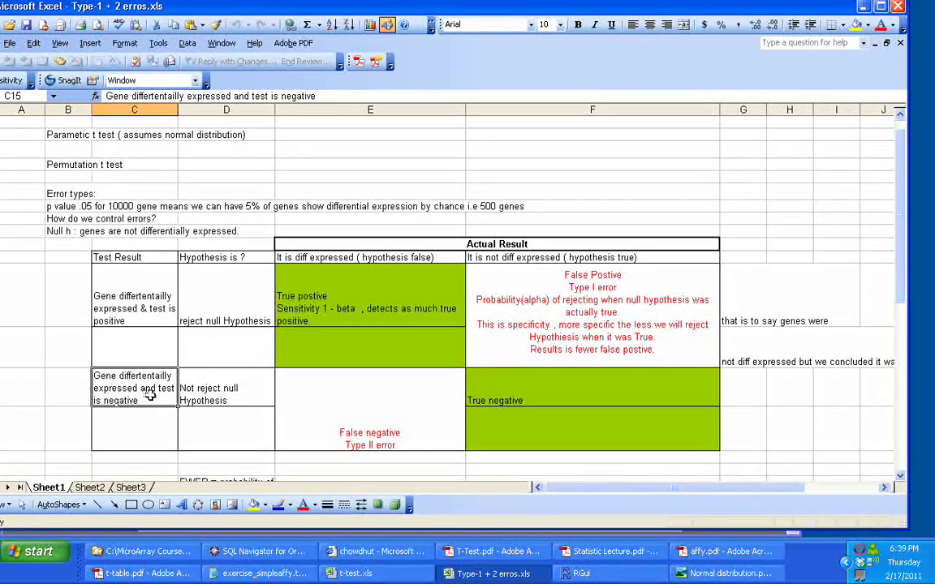
click(231, 393)
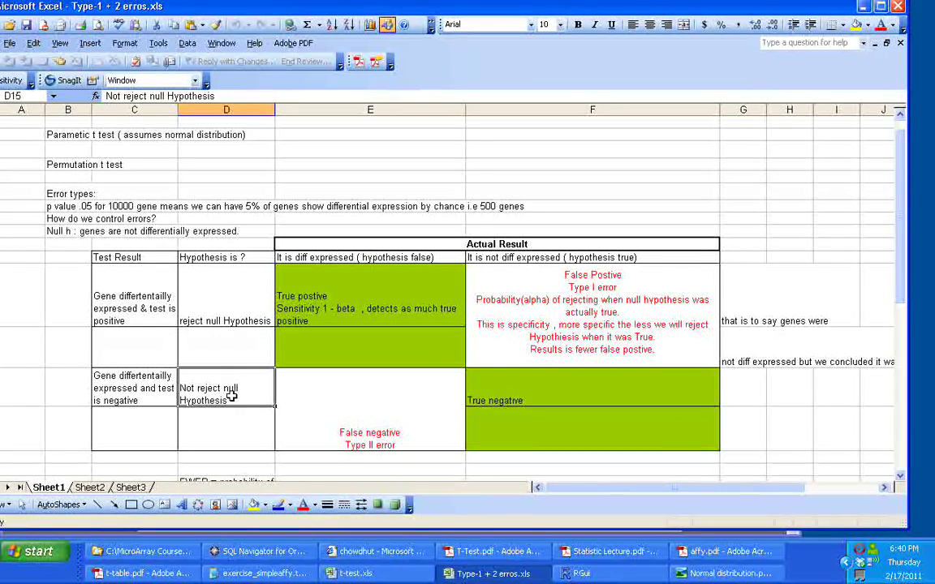
Relate the Actual Result heading to the True positive cell, and the negative test row to the True negative cell
click(284, 311)
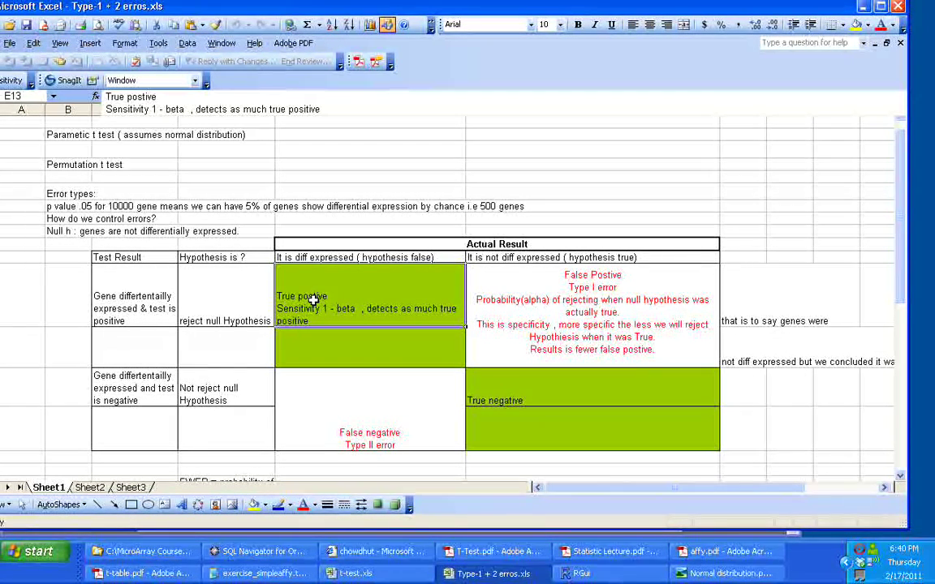
click(482, 242)
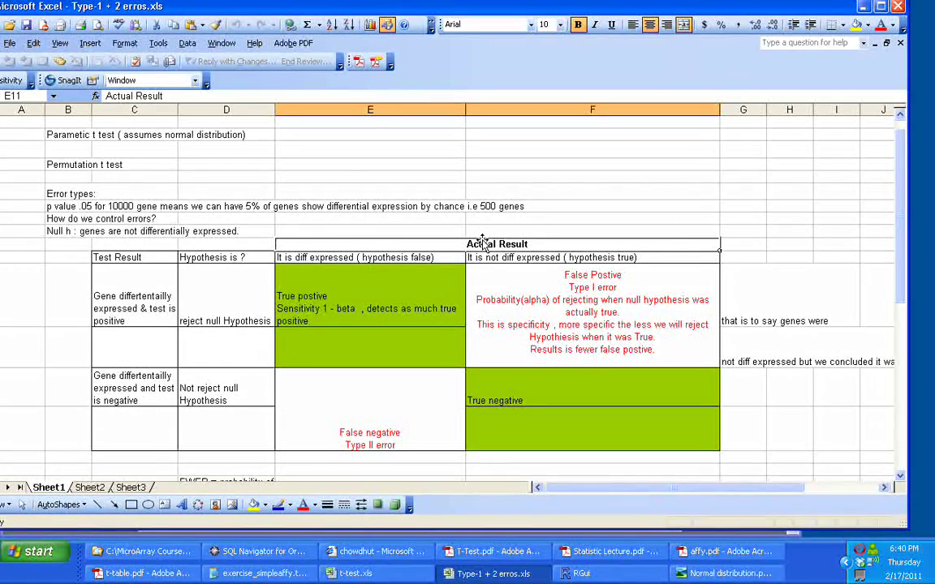
click(410, 279)
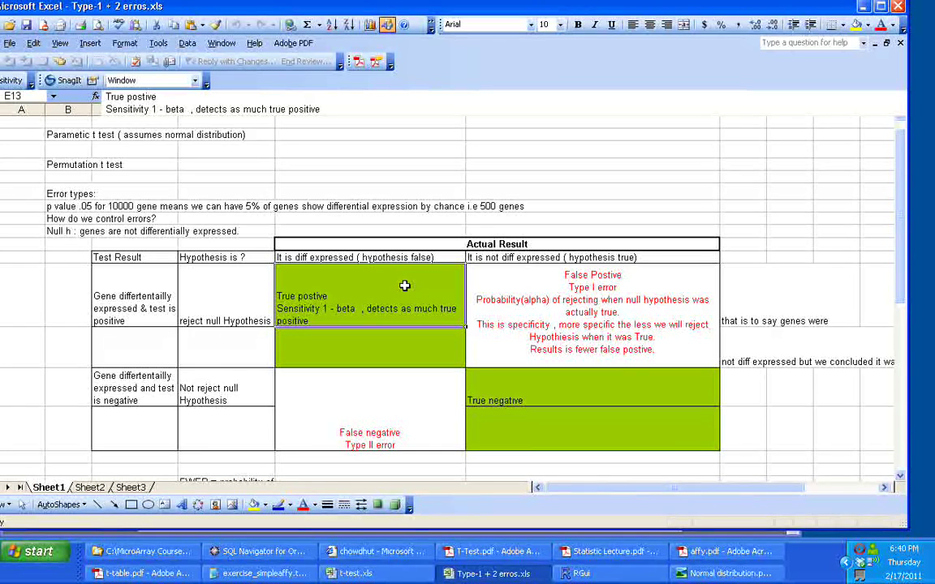
click(101, 387)
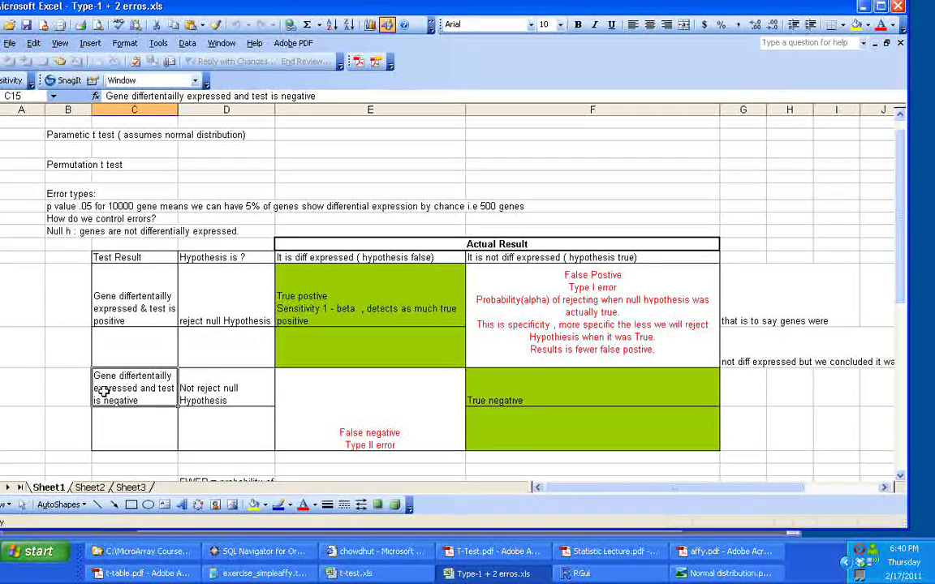
click(217, 398)
click(562, 379)
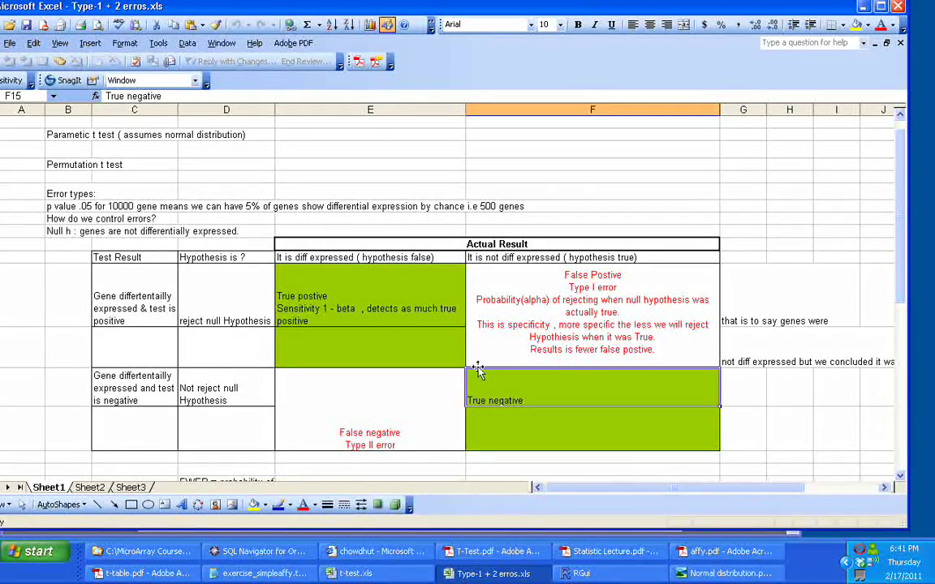
Compare the green True positive cell with the green cell F16 below True negative in the error table
click(326, 284)
click(578, 434)
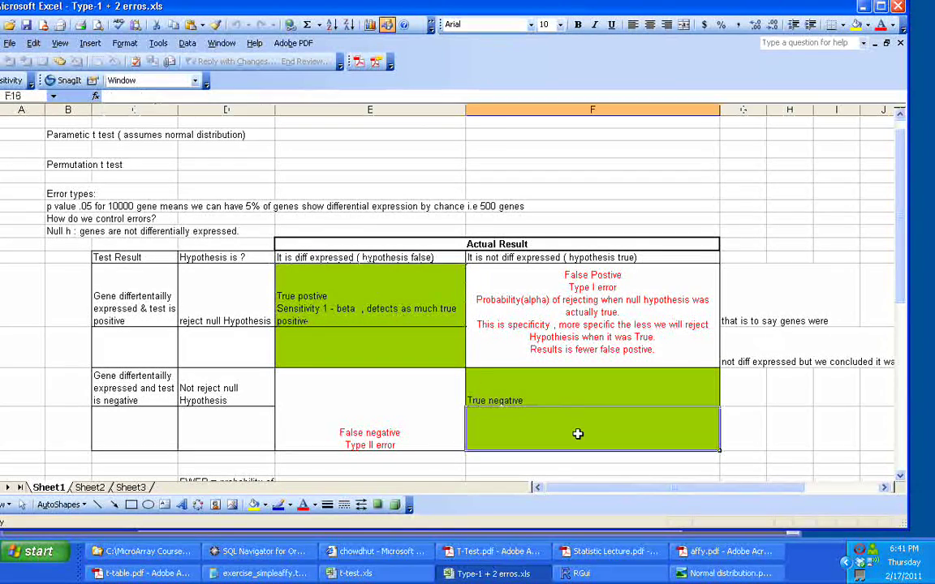
click(377, 289)
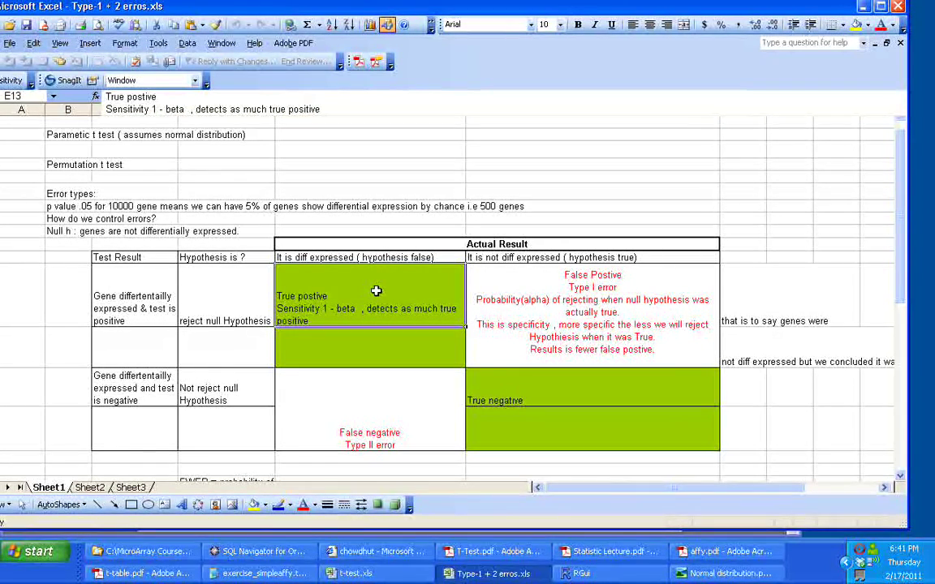
click(502, 410)
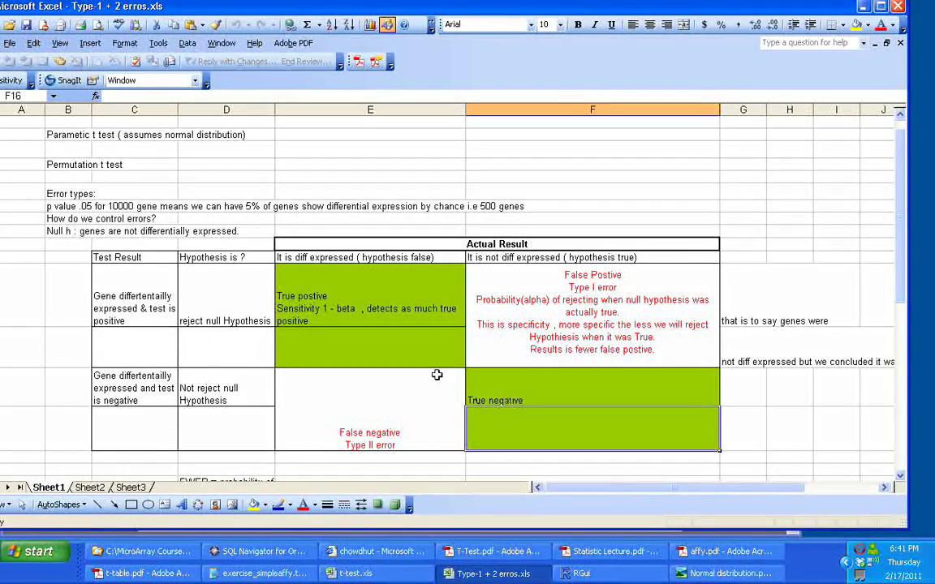
click(391, 310)
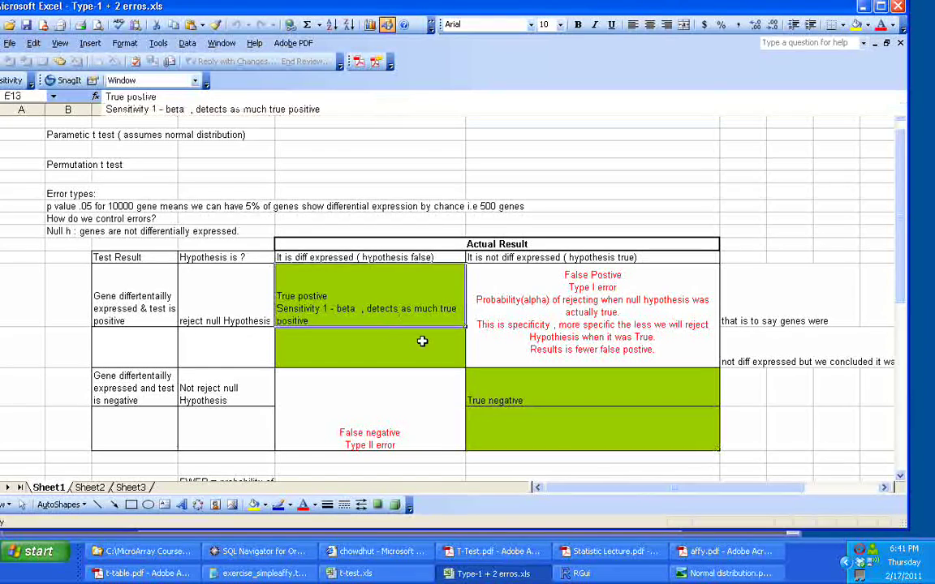
click(514, 417)
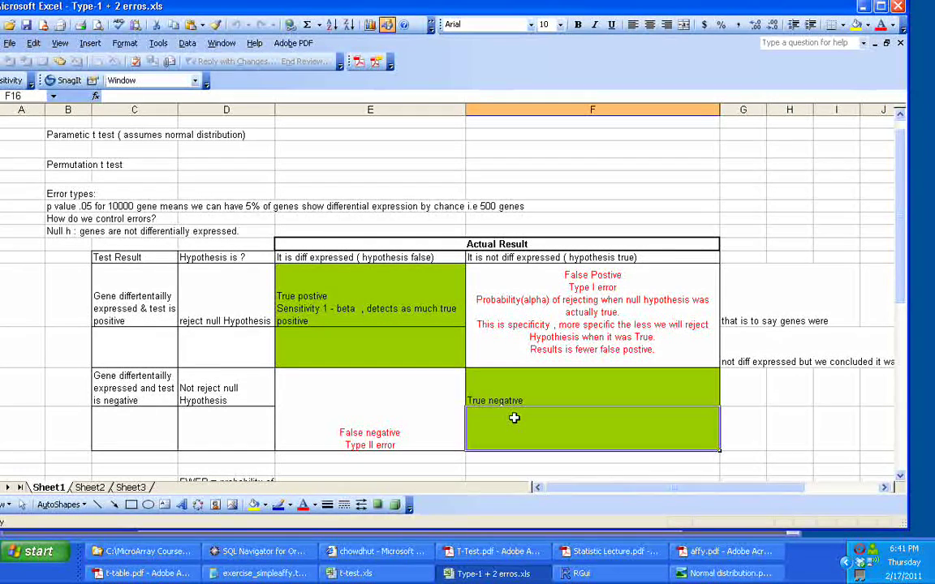
Compare the False negative Type II error cell with the False positive Type I error cell, ending on the Type I description
click(544, 345)
click(450, 419)
click(496, 372)
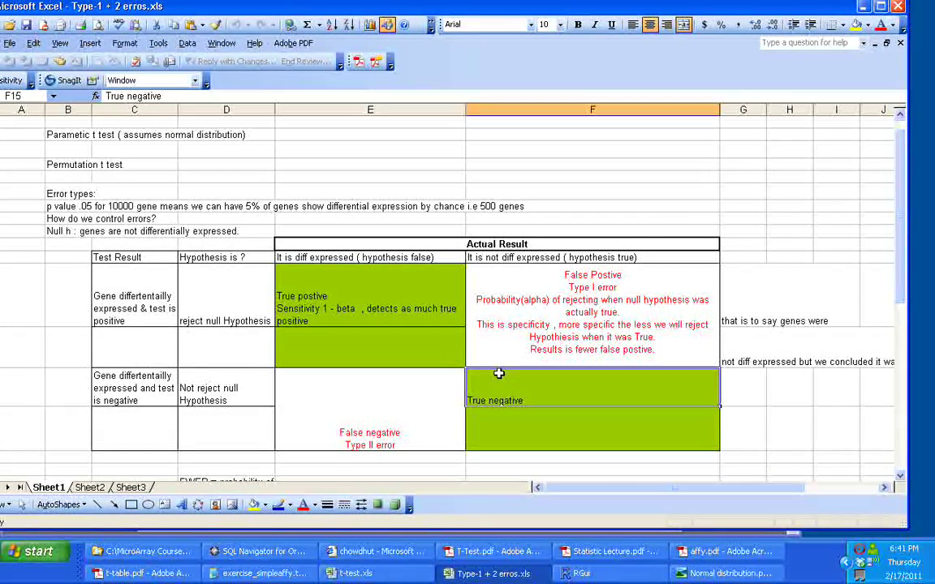
click(446, 411)
key(ctrl+c)
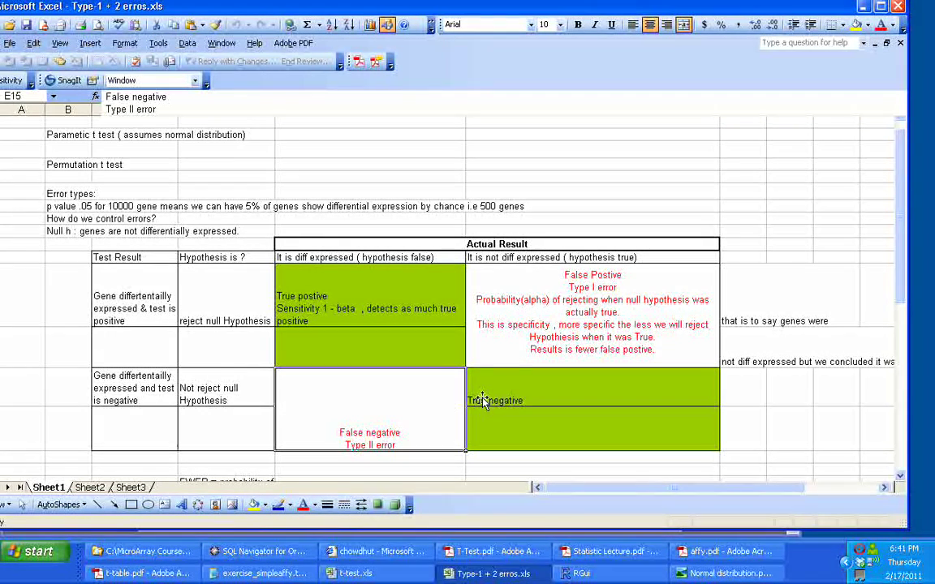
click(571, 315)
key(Escape)
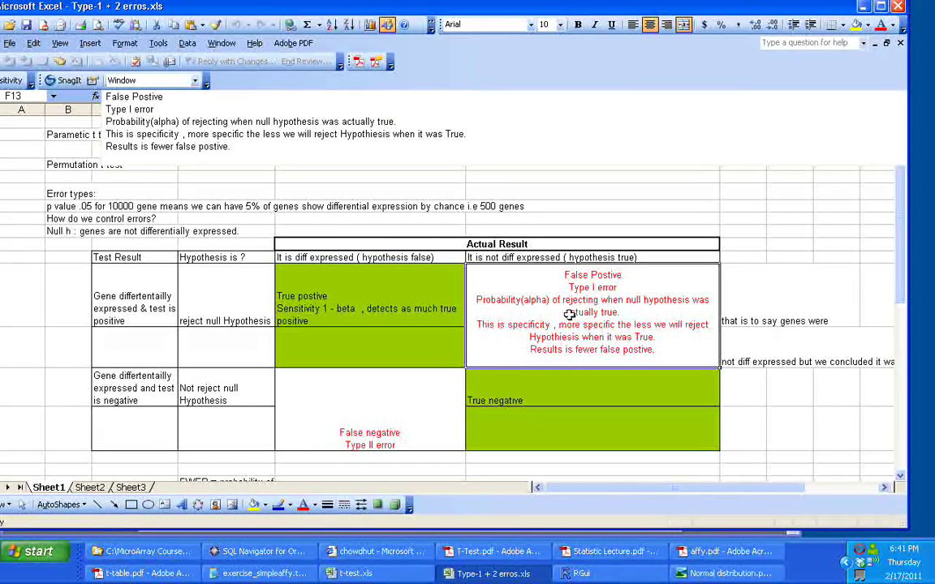
click(418, 425)
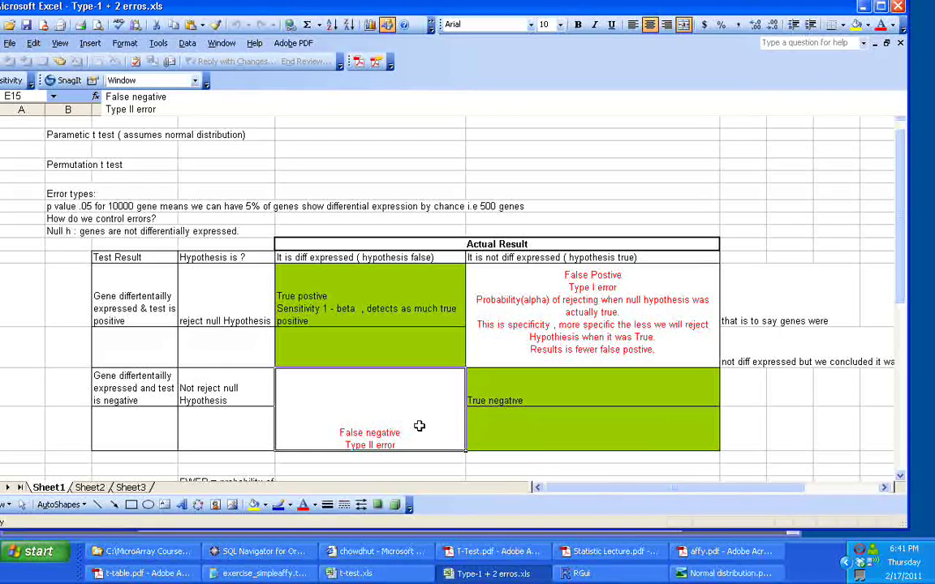
click(582, 305)
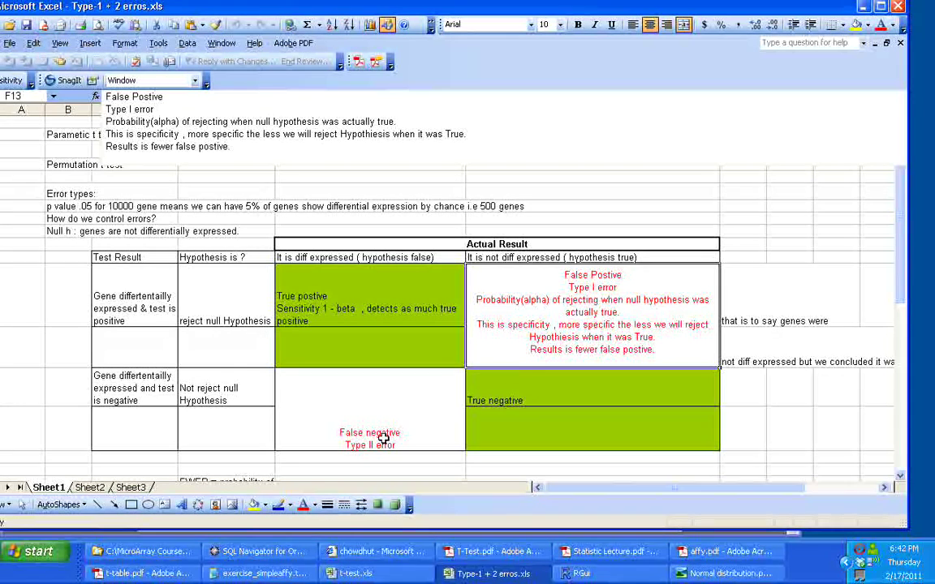
Go from the Type I error cell back to the True negative and True positive outcomes of the table
key(Up)
key(Up)
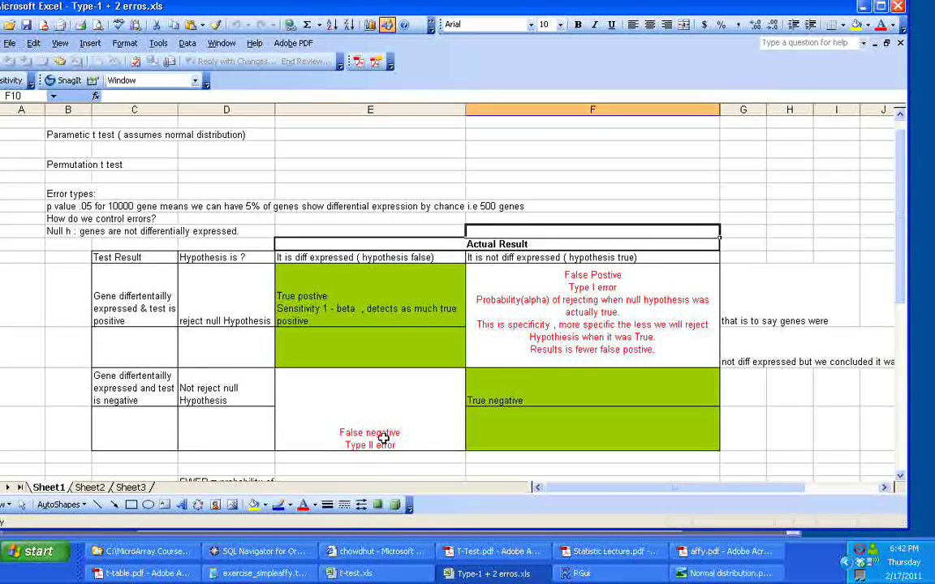
click(485, 388)
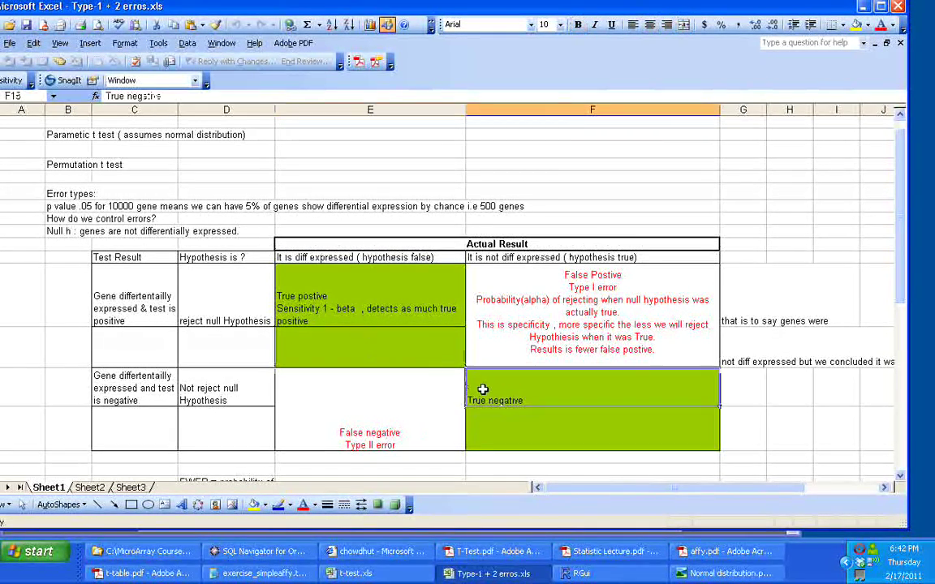
click(383, 297)
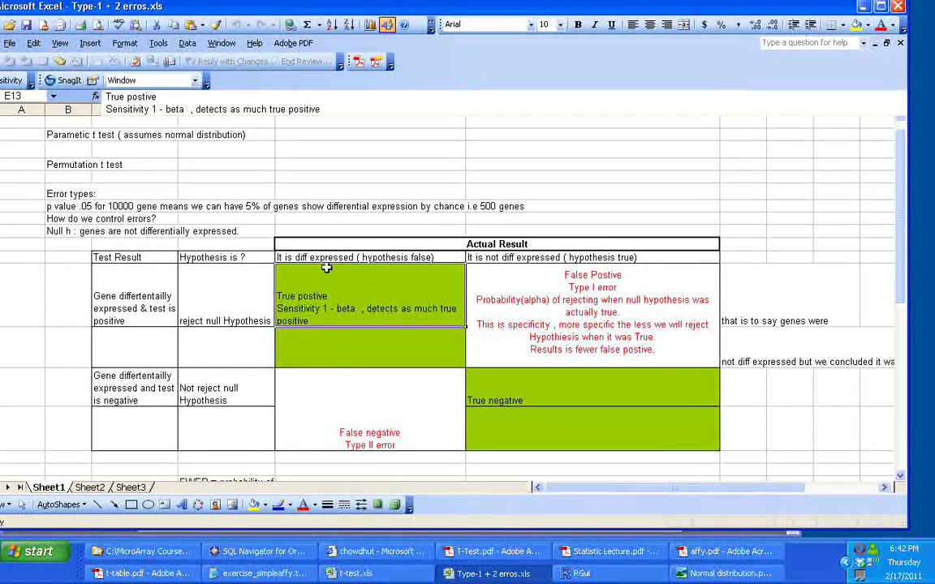
Read the p value .05 note in B8, continuing down column B to the multivariate permutation method steps
click(69, 207)
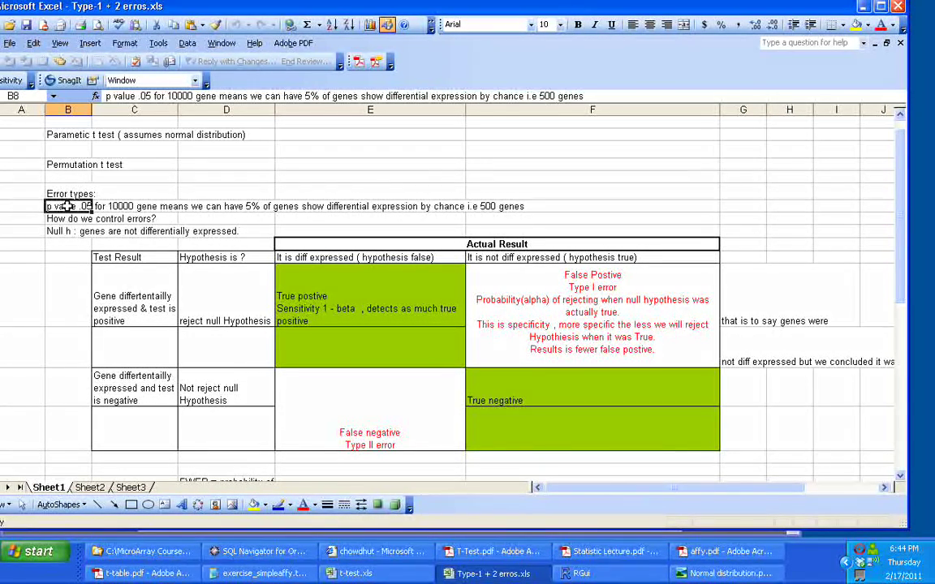
key(Down)
key(Down)
key(Down)
key(Down)
key(Down)
key(Down)
key(Down)
key(Down)
key(Down)
key(Down)
key(Down)
key(Down)
key(Down)
key(Down)
key(Down)
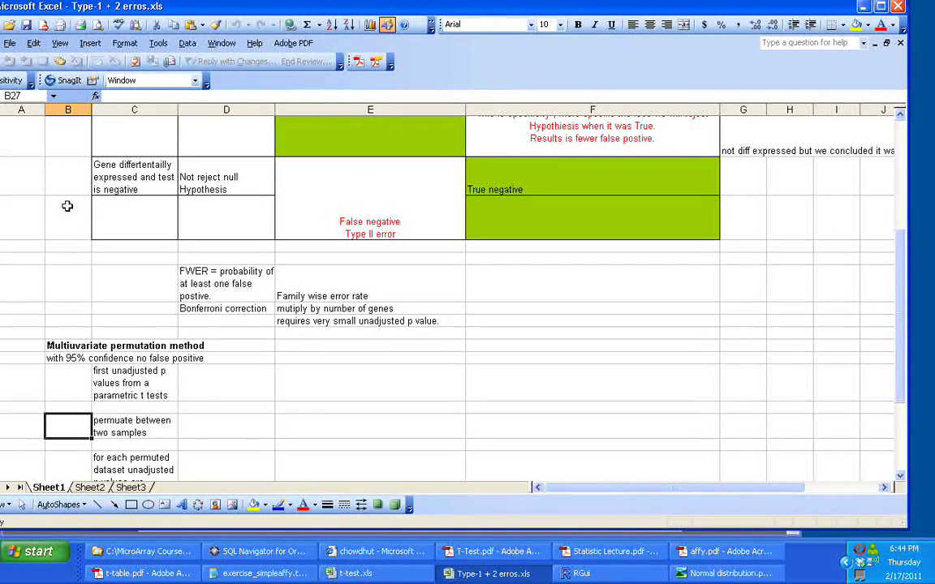
Return from the permutation steps to the FWER definition in D19 and examine it
key(Up)
key(Up)
key(Up)
key(Up)
key(Up)
key(Up)
key(Up)
key(Up)
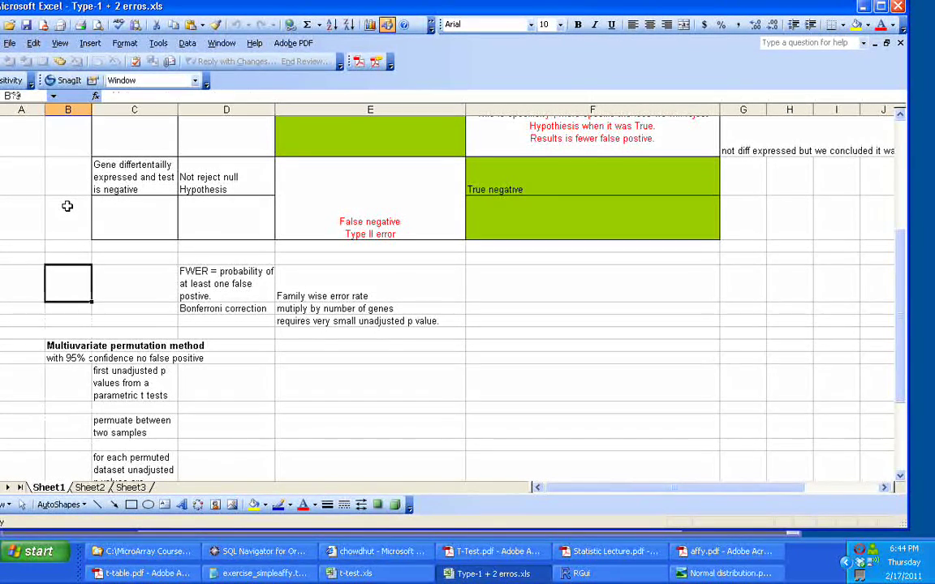
key(Right)
key(Right)
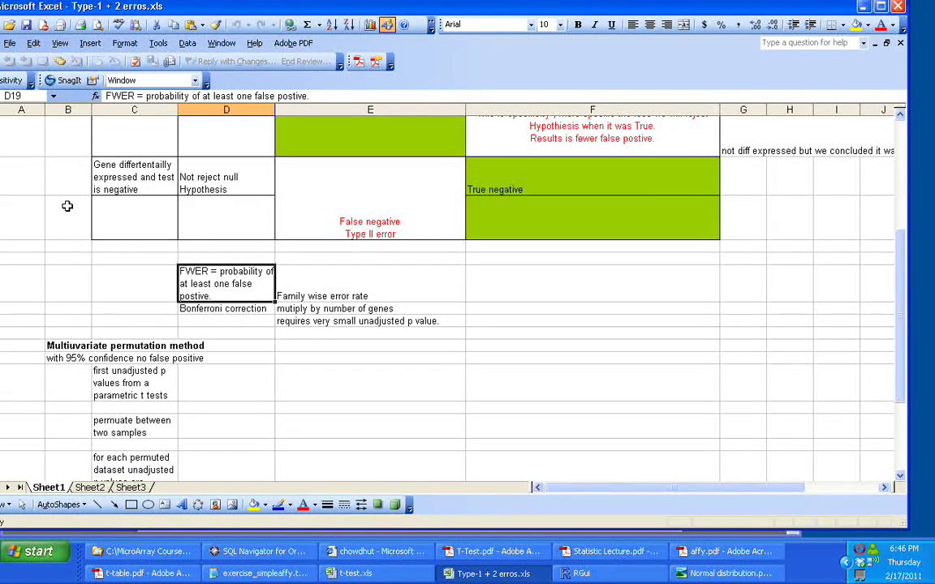
Read down column D from the Bonferroni correction past the permutation method to the Array 1 and Array 2 p-value table
key(Down)
key(Down)
key(Down)
key(Down)
key(Down)
key(Down)
key(Down)
key(Down)
key(Down)
key(Down)
key(Down)
key(Down)
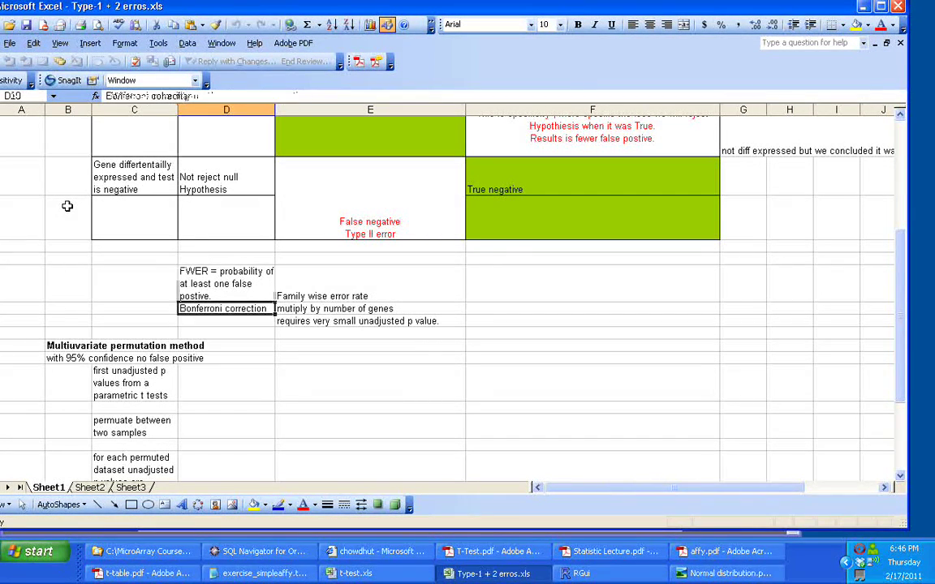
key(Down)
key(Down)
key(Down)
key(Down)
Go back up column D from the array p-value table to D22, just above the multivariate permutation method heading
key(Up)
key(Up)
key(Up)
key(Up)
key(Up)
key(Up)
key(Up)
key(Up)
key(Up)
key(Up)
key(Up)
key(Up)
key(Up)
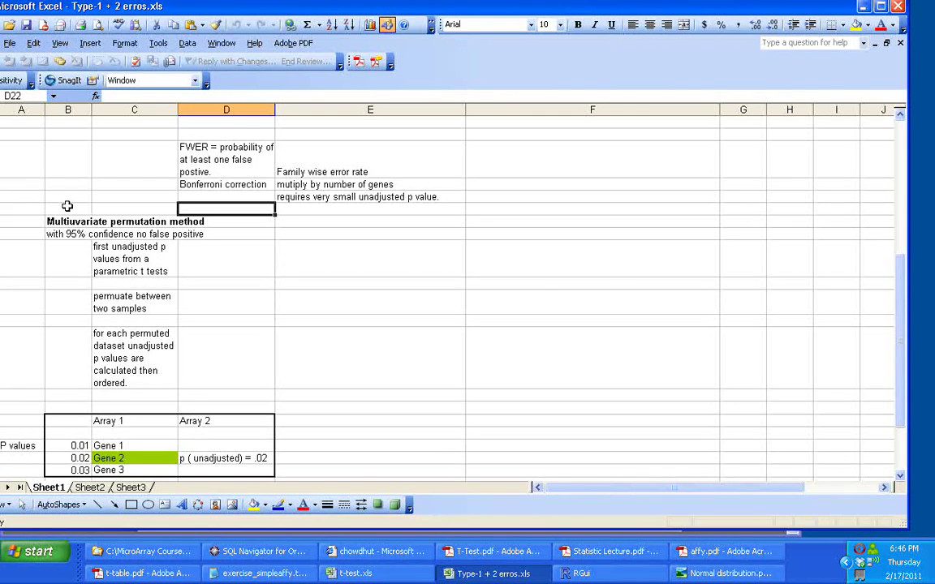
Read down past the multivariate permutation method to both array tables, returning to the Array 1 heading in C32
key(Down)
key(Down)
key(Down)
key(Down)
key(Down)
key(Down)
key(Down)
key(Down)
key(Down)
key(Down)
key(Down)
key(Down)
key(Down)
key(Down)
key(Down)
key(Down)
key(Down)
key(Down)
key(Down)
key(Down)
key(Up)
key(Up)
key(Up)
key(Up)
key(Up)
key(Up)
key(Up)
key(Up)
key(Up)
key(Up)
key(Up)
key(Up)
key(Up)
key(Up)
key(Left)
key(Up)
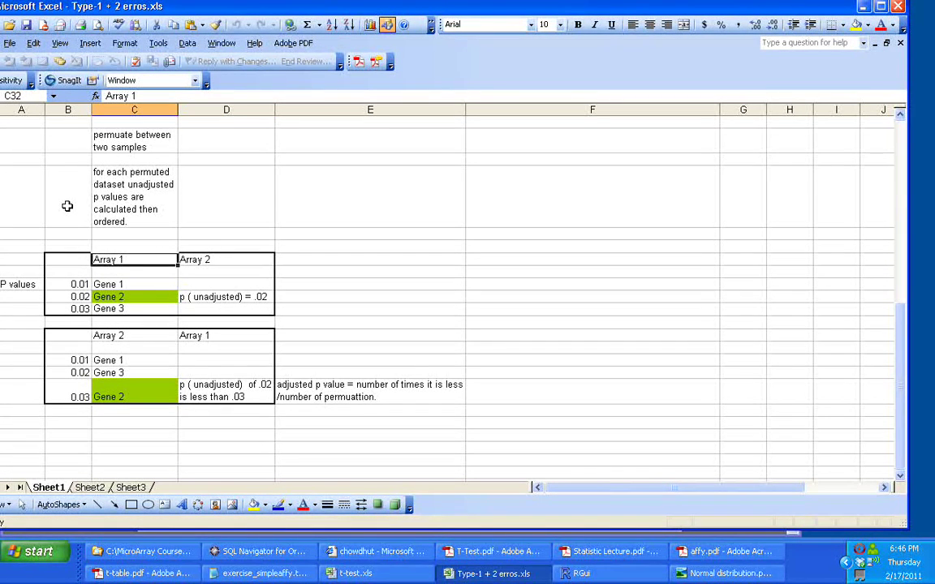
Enter sample values 12 in E34 and 34 in F34, on the Gene 1 row of the first array table
key(Down)
key(Down)
key(Down)
key(Down)
key(Up)
key(Up)
key(Right)
key(Right)
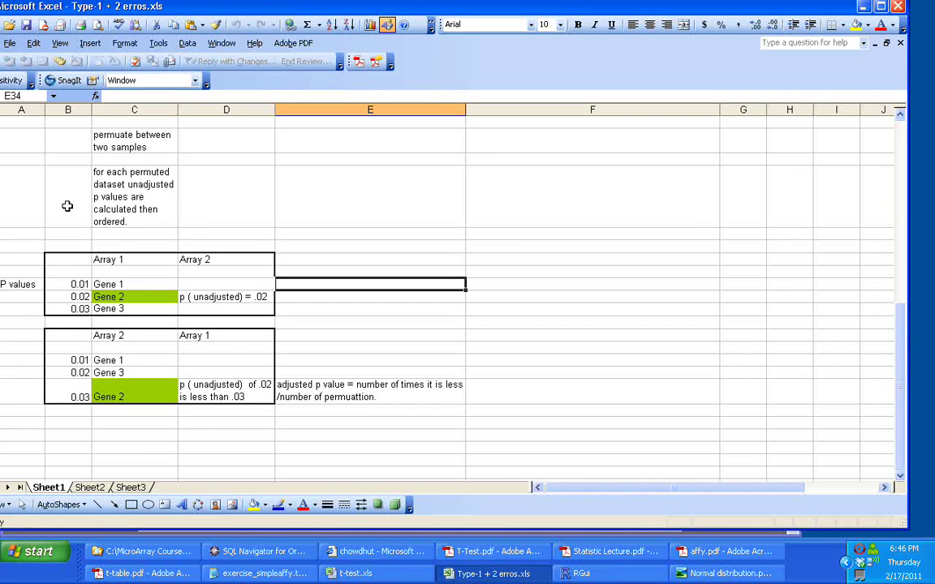
text(12)
key(Right)
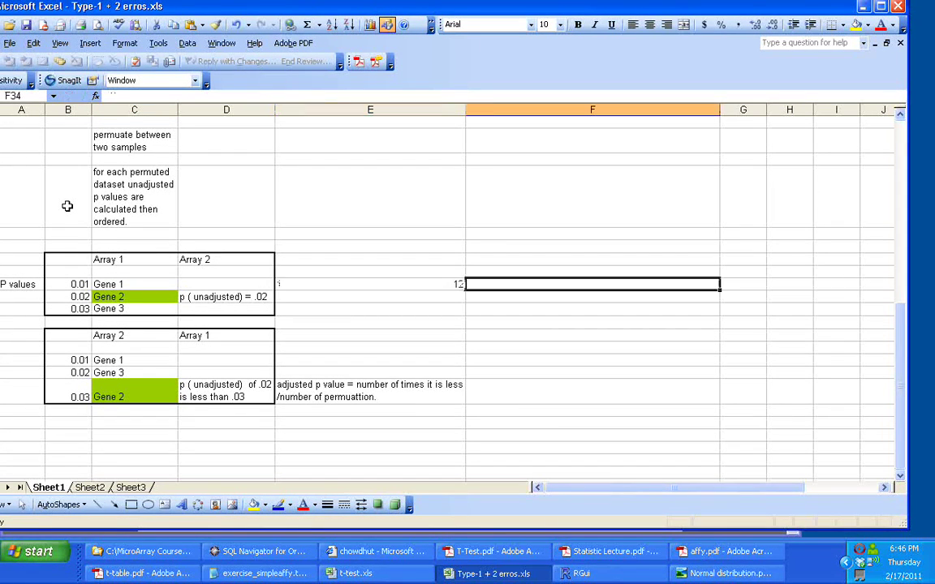
text(34)
key(Return)
Enter sample values 23 in E35 and 34 in F35, on the highlighted Gene 2 row
key(Left)
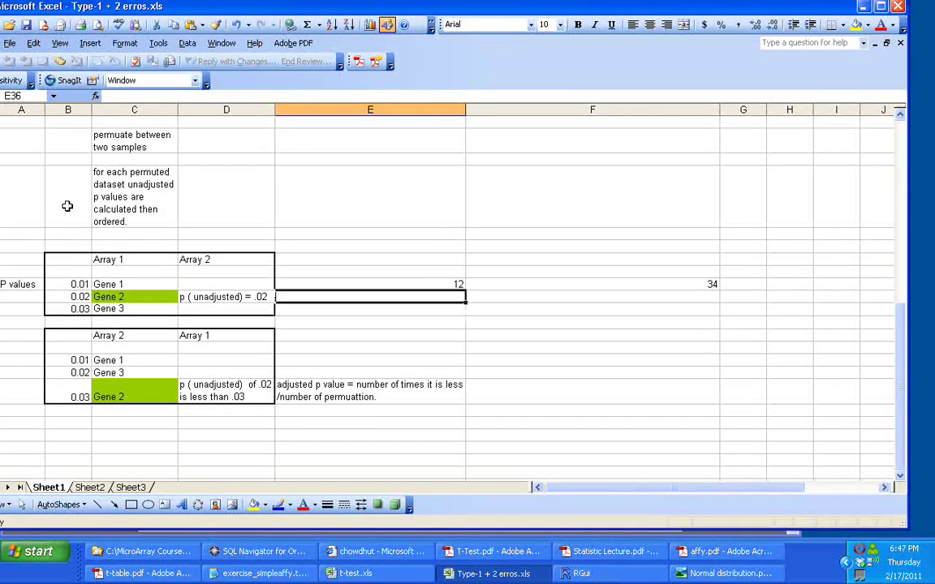
key(Right)
key(Left)
text(23)
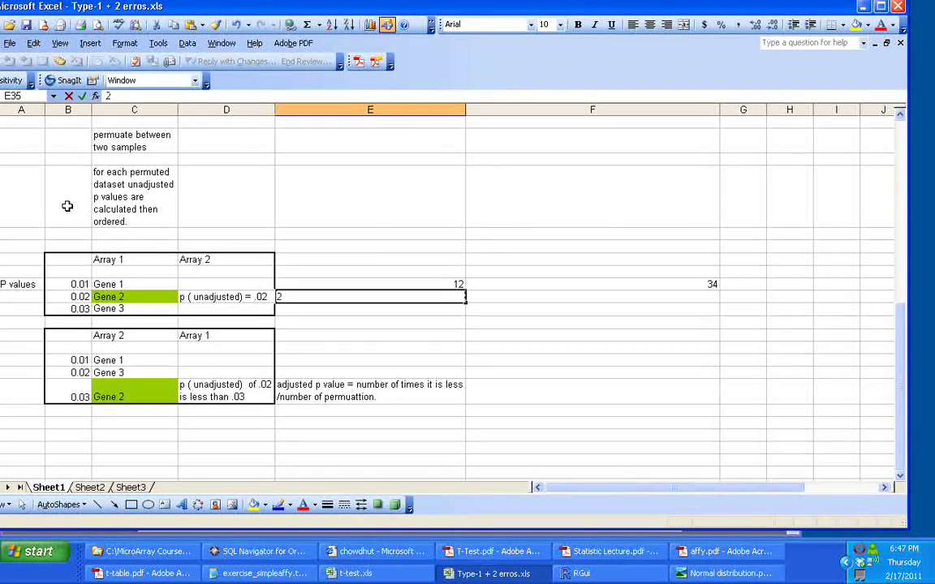
key(Right)
text(34)
key(Return)
Enter sample values 45 in E36 and 676 in F36, on the Gene 3 row
key(Left)
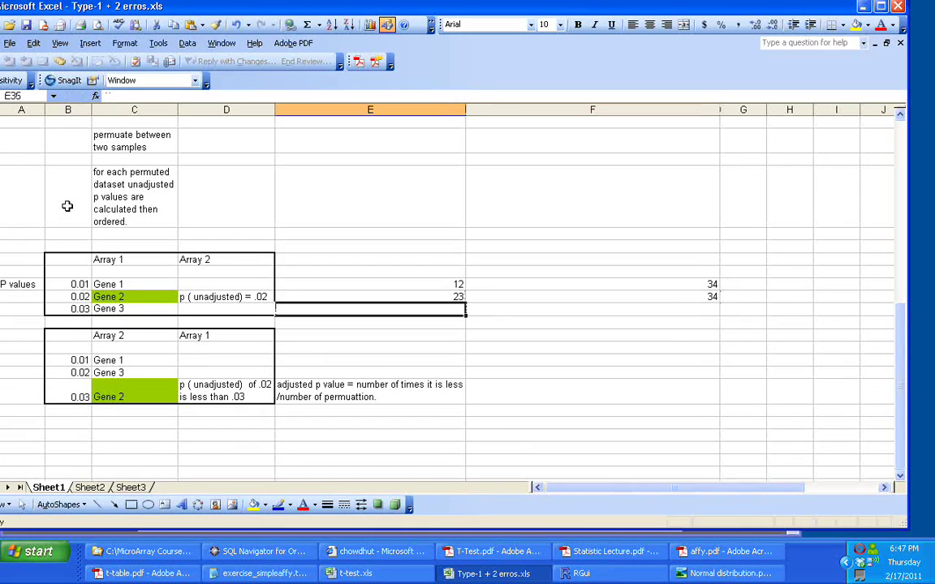
text(45)
key(Right)
text(676)
key(Return)
Go through the sample values in E34:F36 across the two arrays, finishing at F34
key(Up)
key(Up)
key(Left)
key(Up)
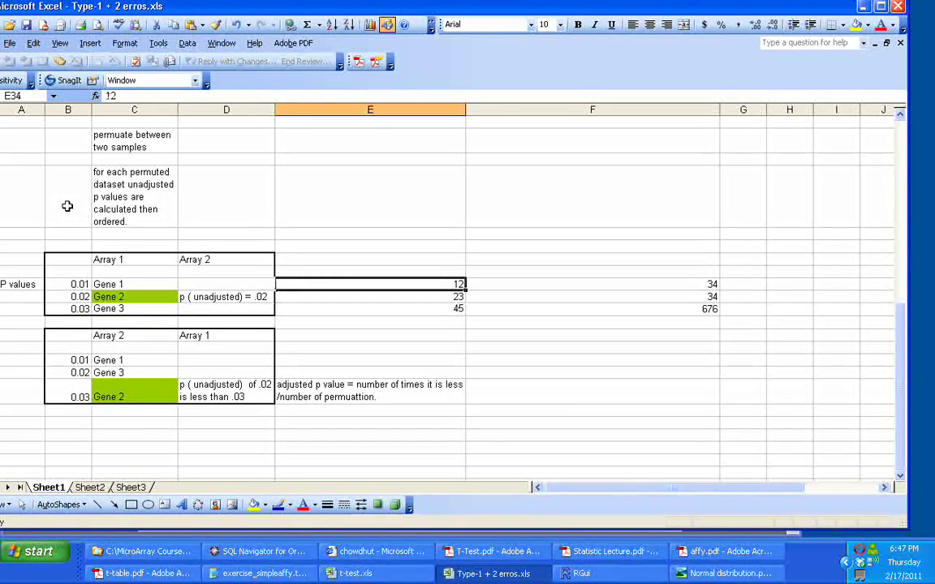
key(Right)
key(Down)
key(Left)
key(Down)
key(Right)
key(Up)
key(Up)
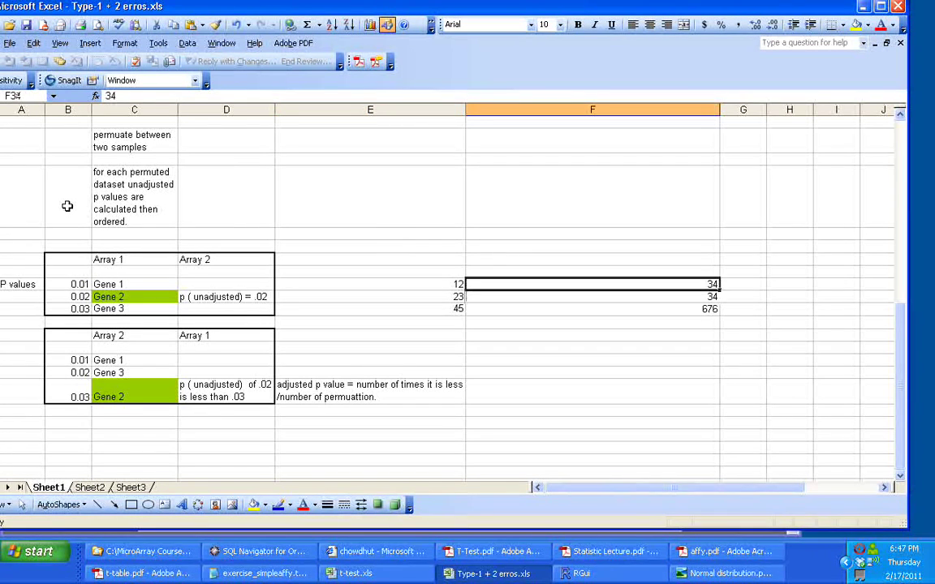
Examine the p values in B34:B36 for the three genes, finishing at Gene 2's unadjusted p value in D35
key(Left)
key(Left)
key(Left)
key(Left)
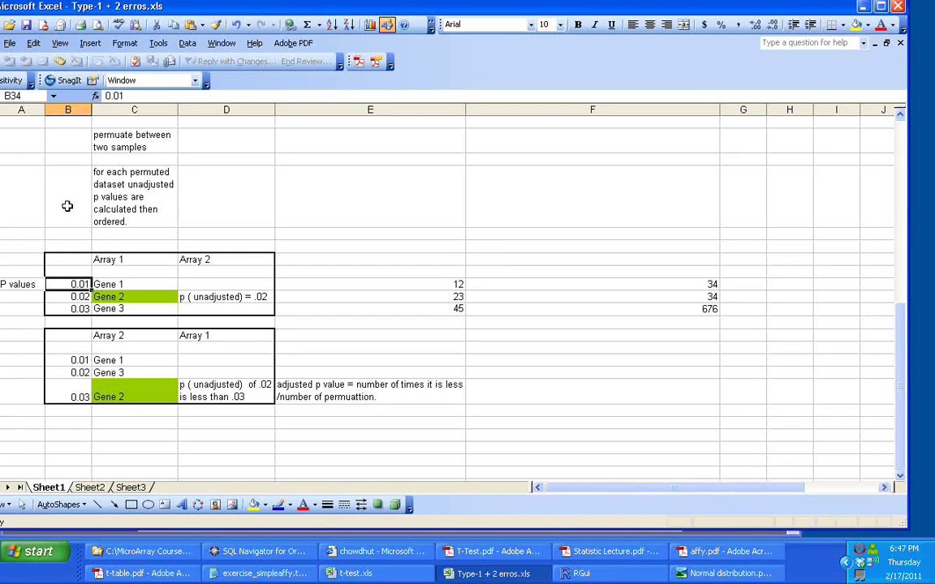
key(Down)
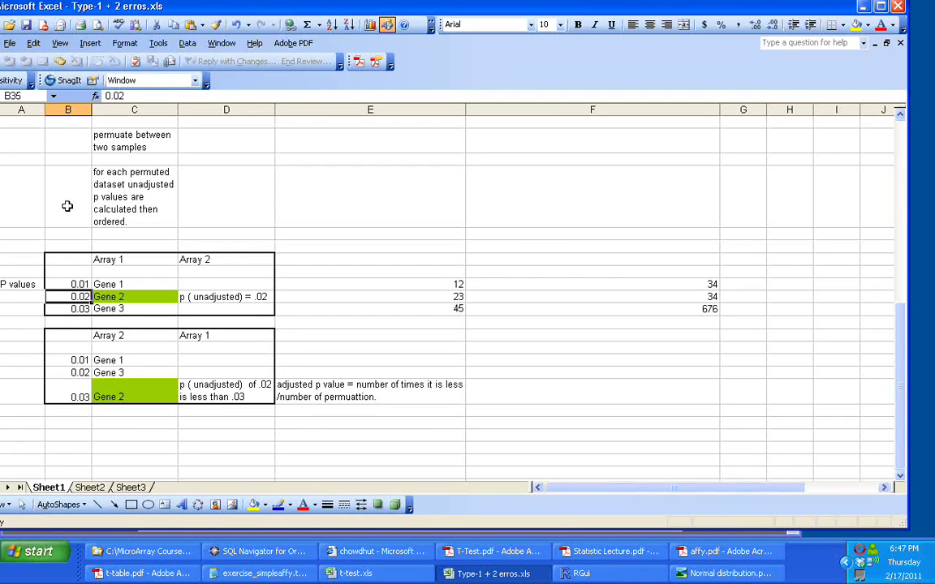
key(Down)
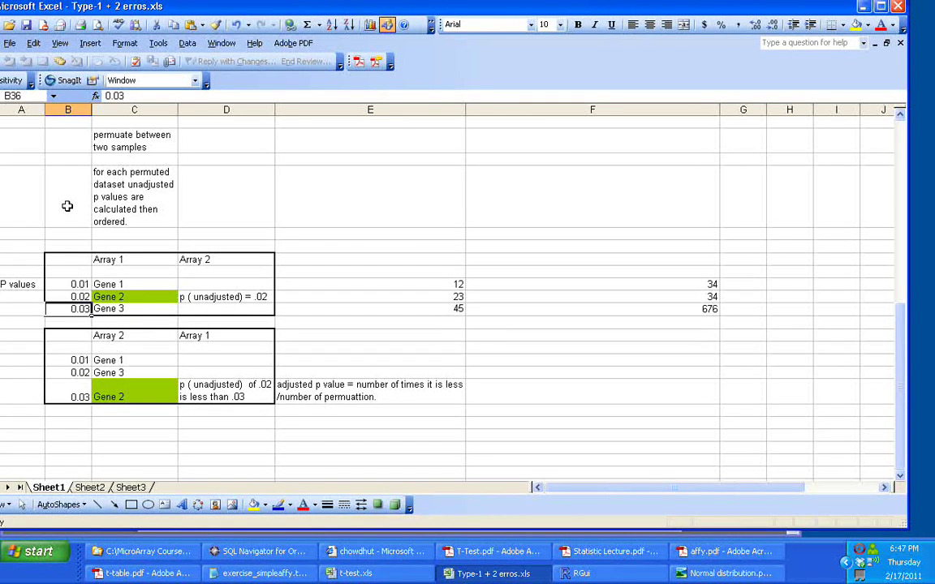
key(Up)
key(Up)
key(Right)
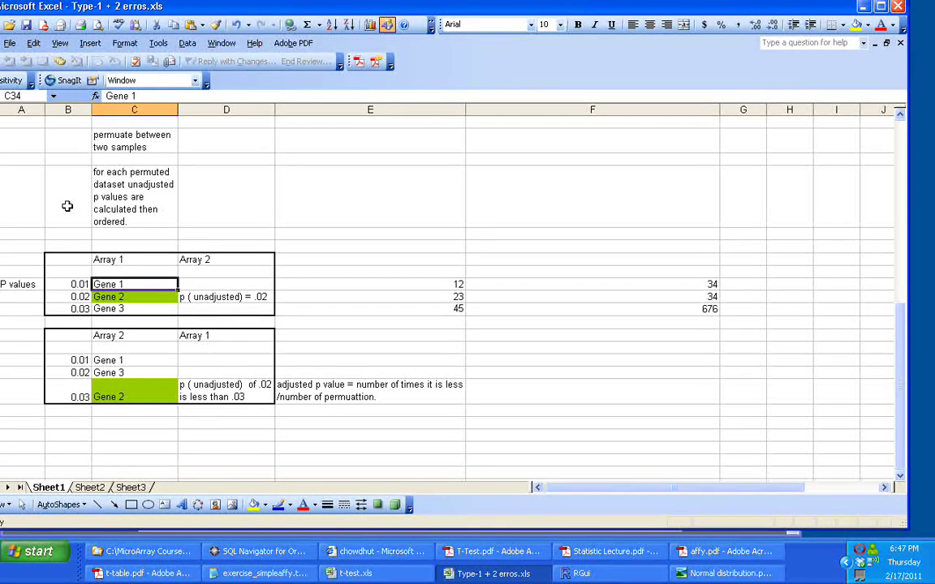
key(Down)
key(Right)
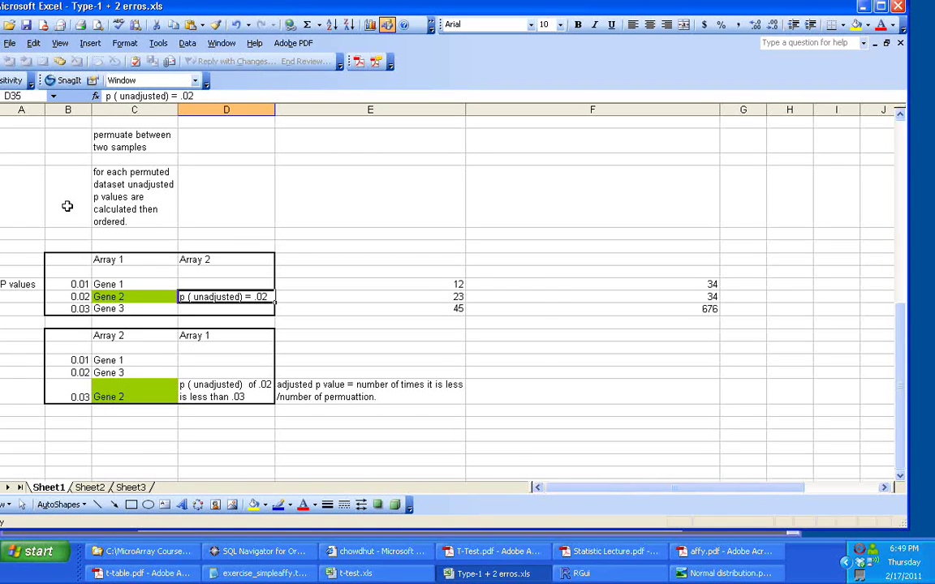
Look over the gene rows and the cells around Gene 2's unadjusted p value in columns C and D
key(Down)
key(Down)
key(Down)
key(Left)
key(Up)
key(Up)
key(Up)
key(Right)
key(Up)
key(Up)
key(Up)
key(Up)
key(Up)
key(Up)
key(Up)
key(Up)
key(Up)
key(Up)
key(Up)
key(Up)
key(Up)
key(Up)
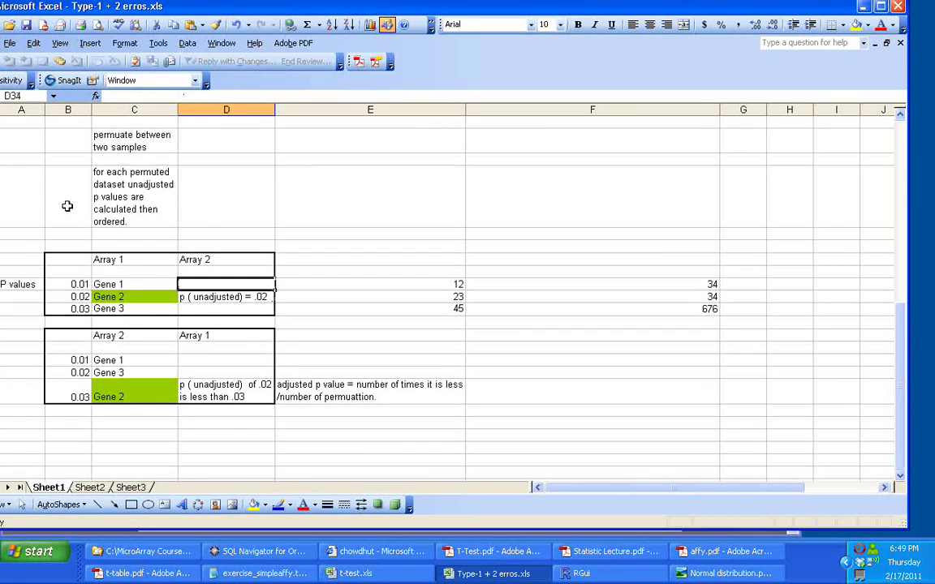
Look down column C past the permuted Array 2 and Array 1 table, returning to Gene 1 in C34
key(Left)
key(Down)
key(Down)
key(Down)
key(Down)
key(Down)
key(Down)
key(Down)
key(Down)
key(Down)
key(Down)
key(Down)
key(Down)
key(Down)
key(Down)
key(Down)
key(Down)
key(Down)
key(Down)
key(Down)
key(Down)
key(Up)
key(Up)
key(Up)
key(Up)
key(Up)
key(Up)
key(Up)
key(Up)
key(Up)
key(Up)
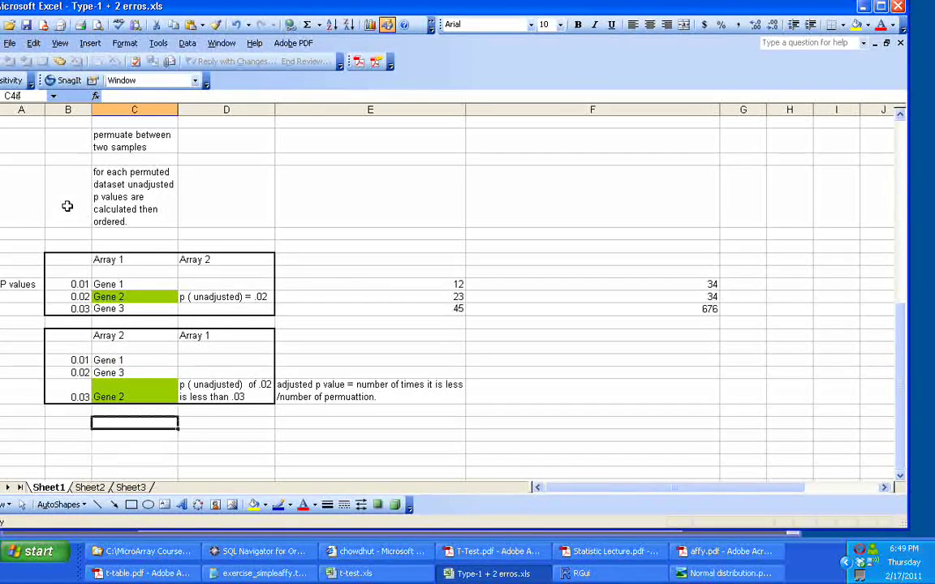
key(Up)
key(Up)
key(Up)
key(Up)
key(Up)
key(Up)
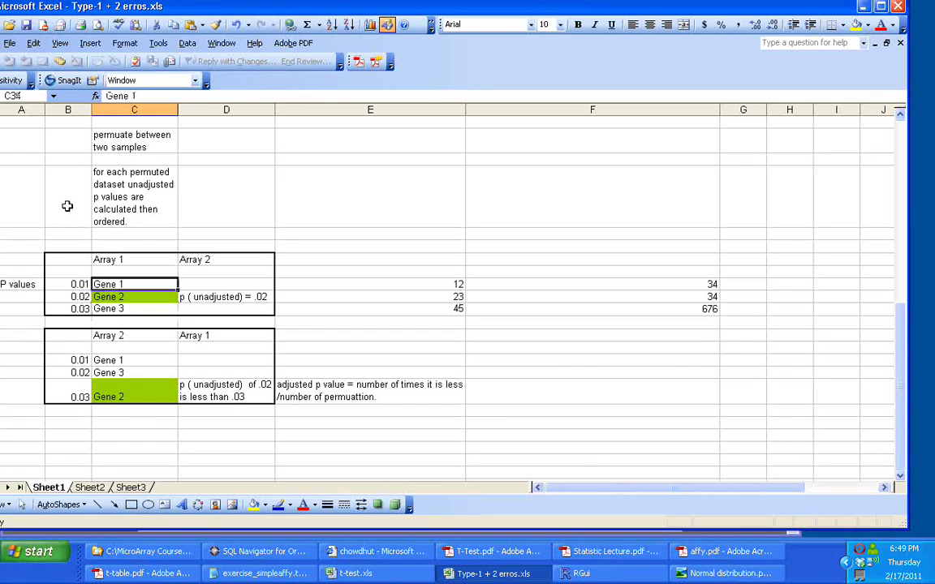
Examine the permuted table from the swapped Array 2 and Array 1 headings in row 38 down to Gene 2 in C42
key(Down)
key(Down)
key(Down)
key(Down)
key(Down)
key(Down)
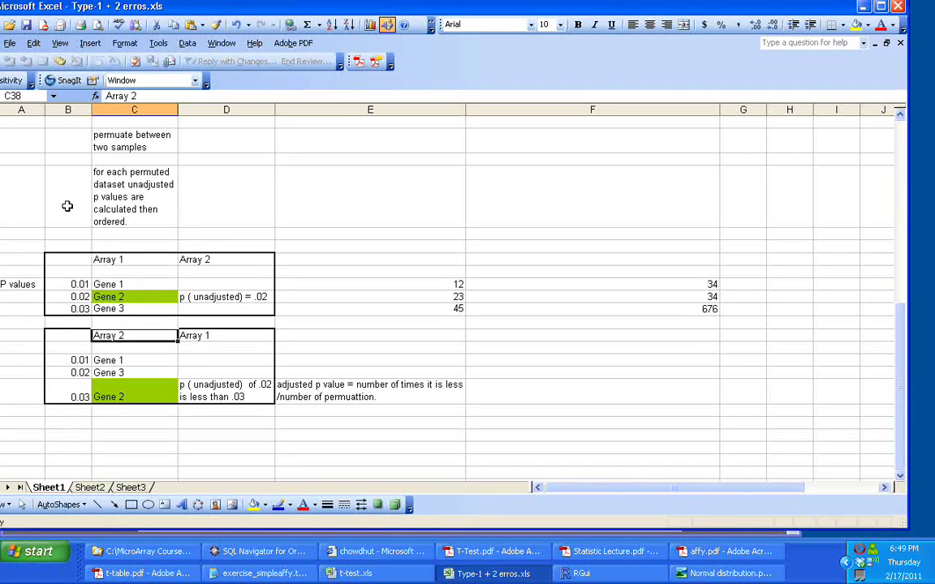
key(Right)
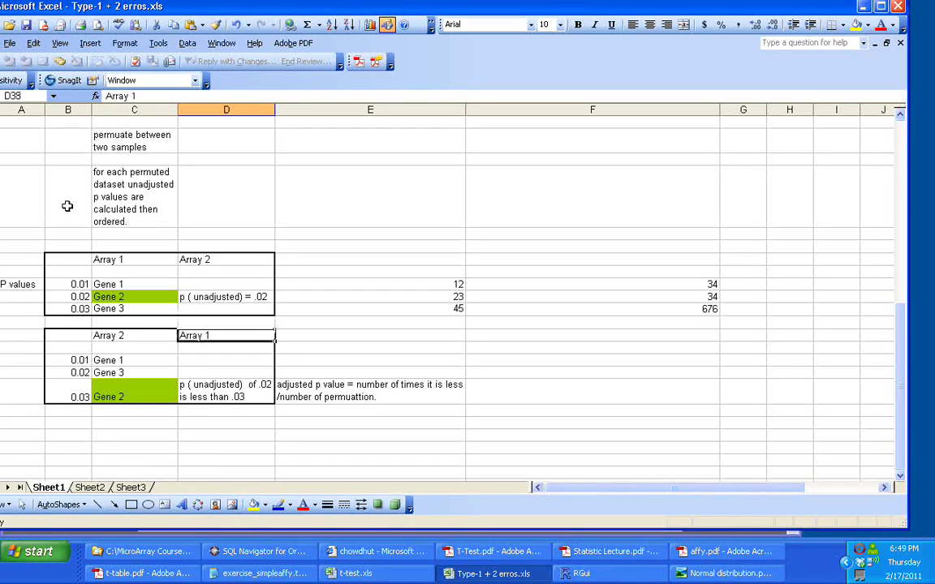
key(Down)
key(Right)
key(Down)
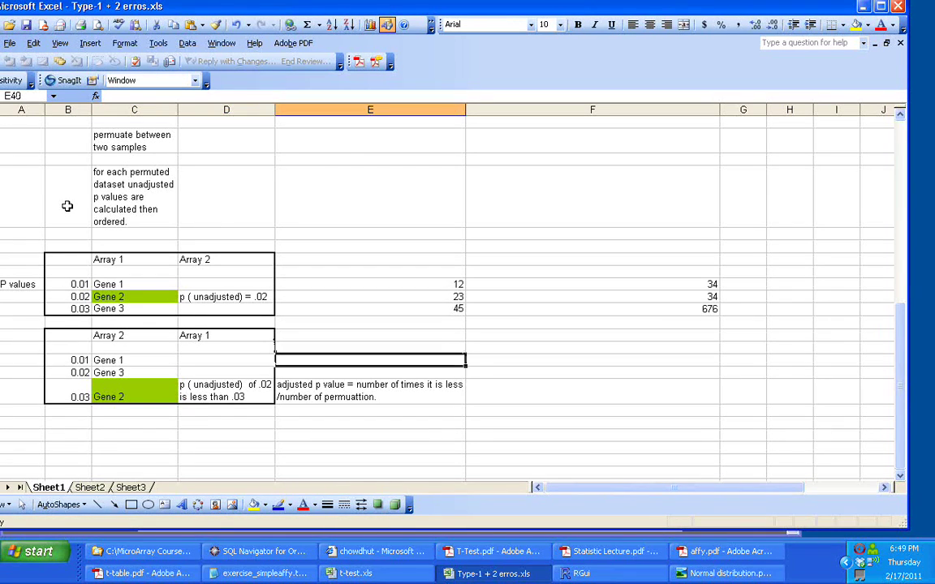
key(Left)
key(Left)
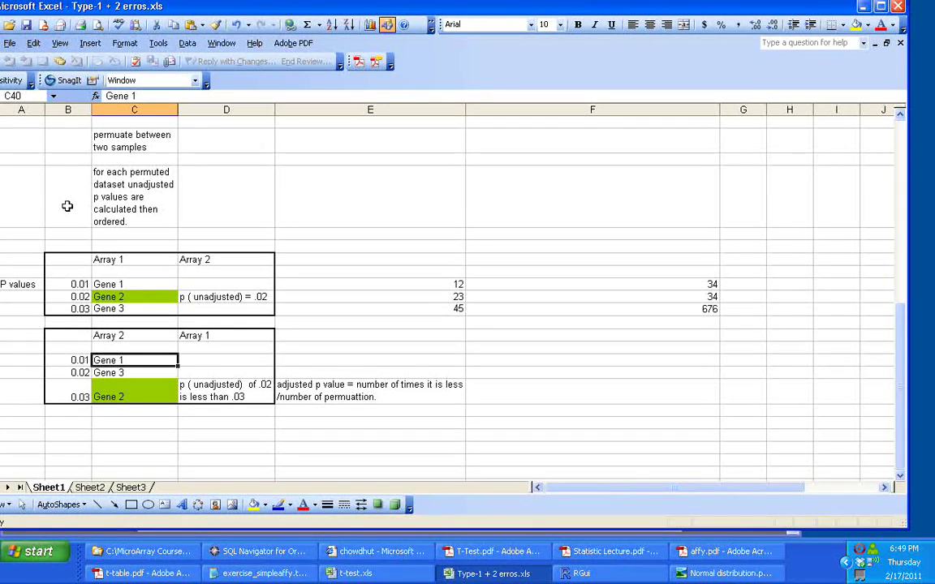
key(Down)
key(Down)
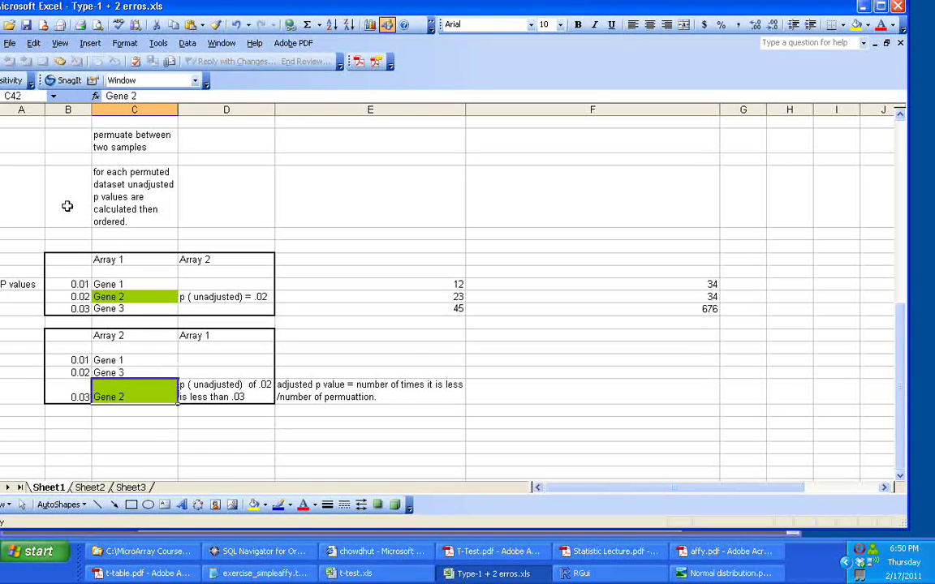
Trace back from the permuted table to Gene 2 in C35 and its unadjusted p value in D35
key(Up)
key(Down)
key(Up)
key(Up)
key(Up)
key(Up)
key(Up)
key(Up)
key(Up)
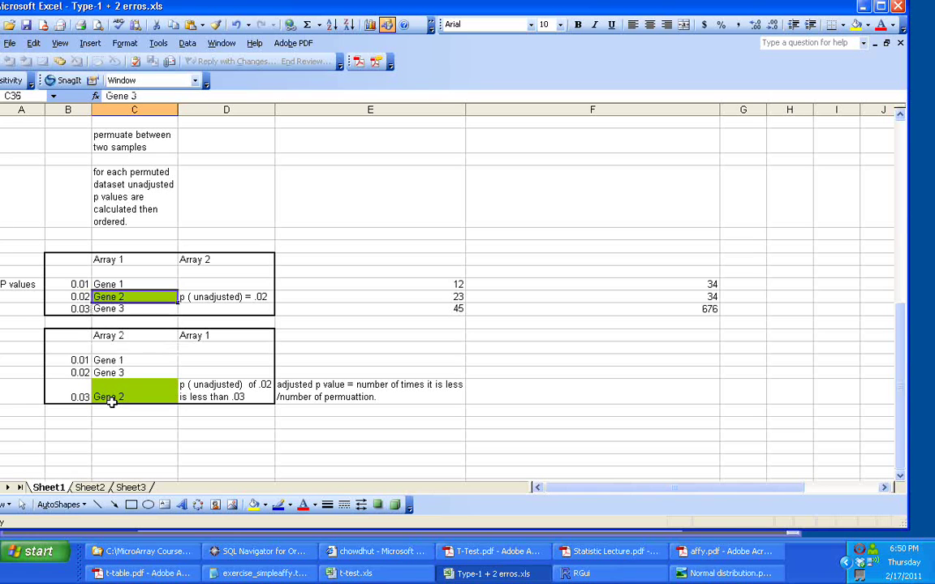
key(Right)
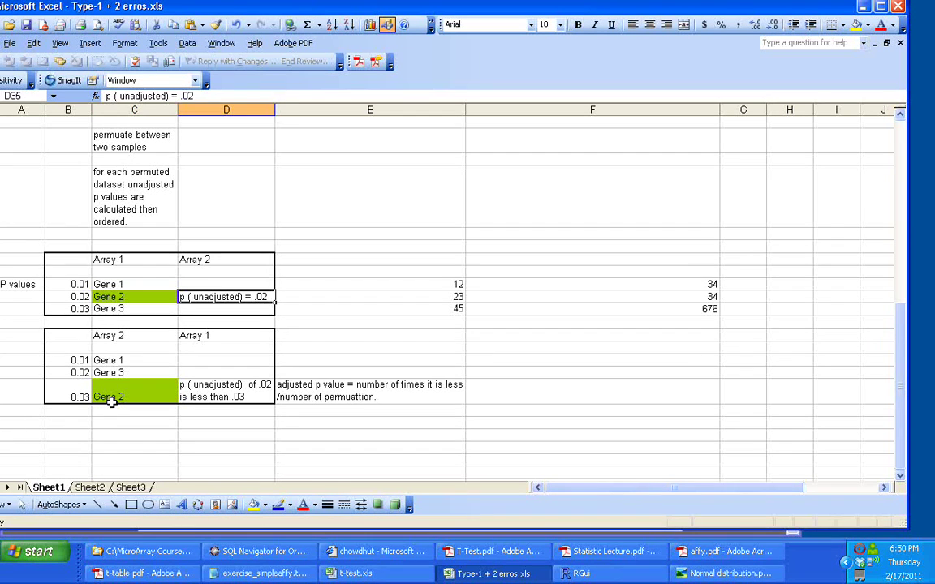
Examine Gene 2's row in the permuted table, from its p value in B42 to the adjusted p value definition in E42
key(Down)
key(Down)
key(Down)
key(Down)
key(Down)
key(Down)
key(Down)
key(Left)
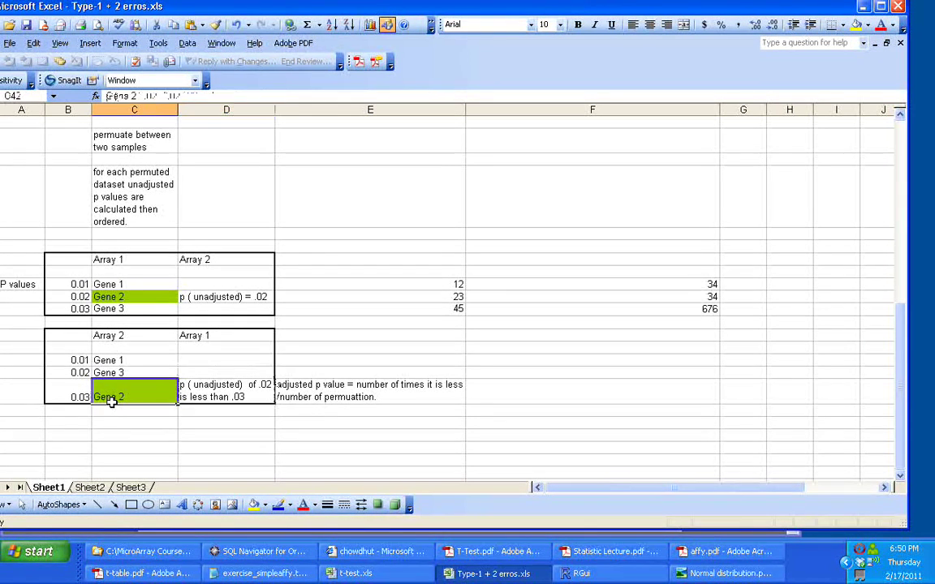
key(Left)
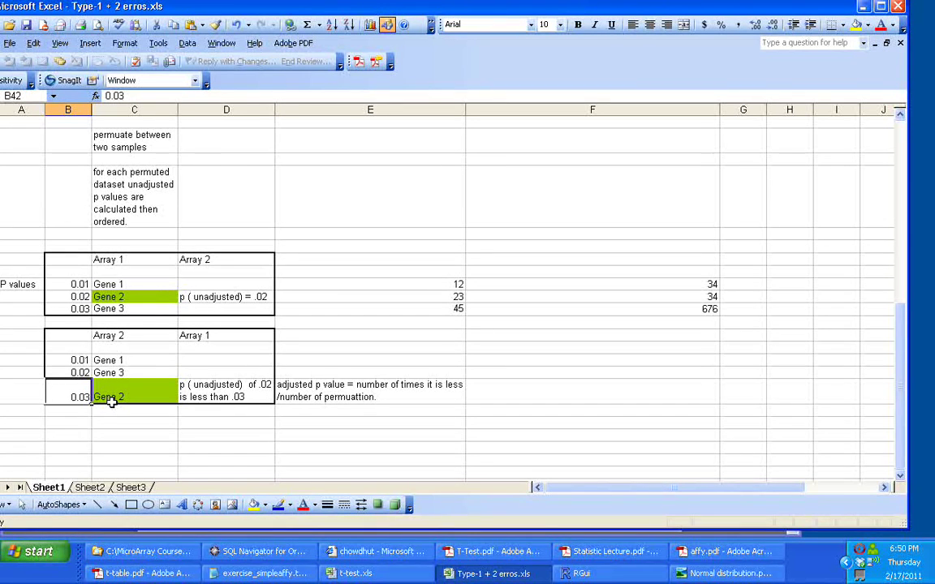
key(Right)
key(Right)
key(Right)
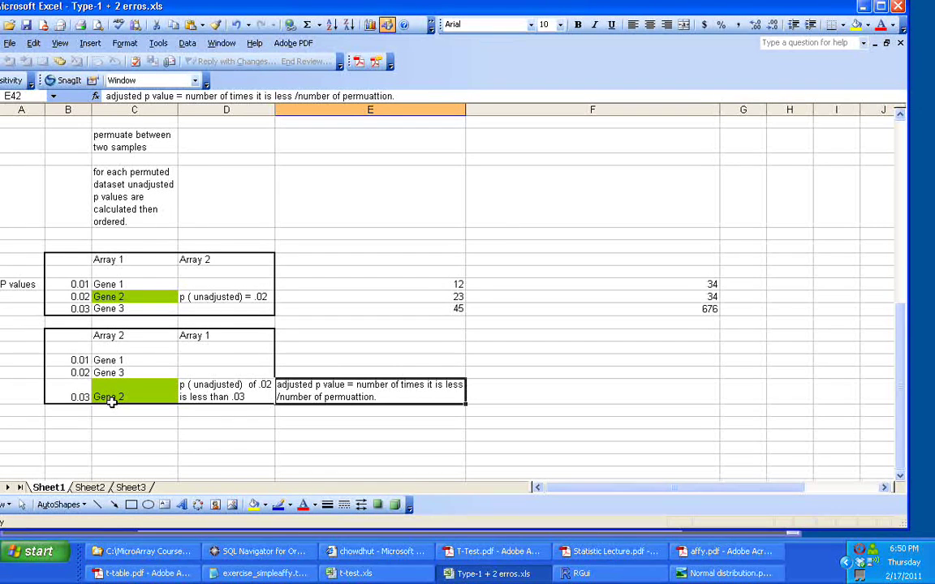
Copy the permuted Array 2 and Array 1 table in B38:D42 and paste the copy below it at B44
click(74, 393)
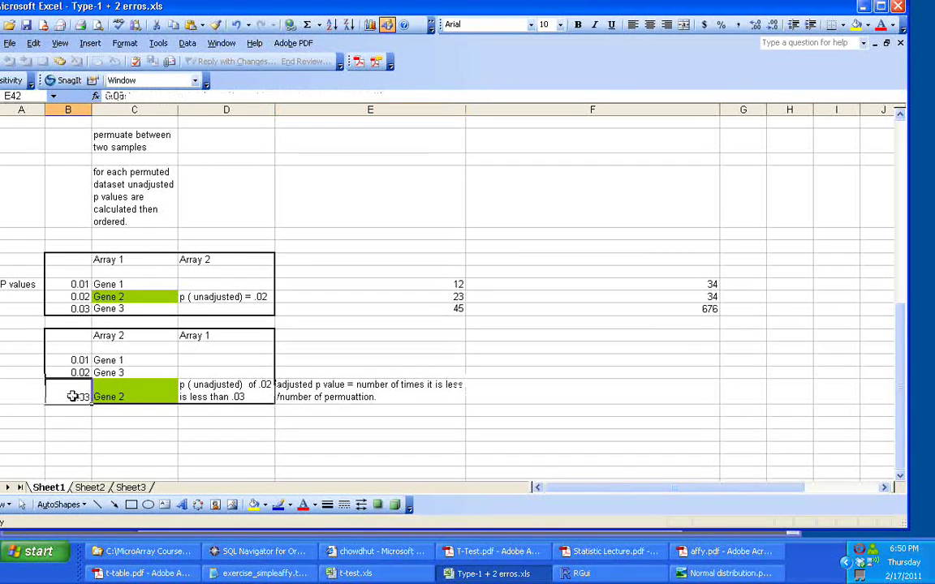
drag(69, 333, 238, 383)
key(ctrl+c)
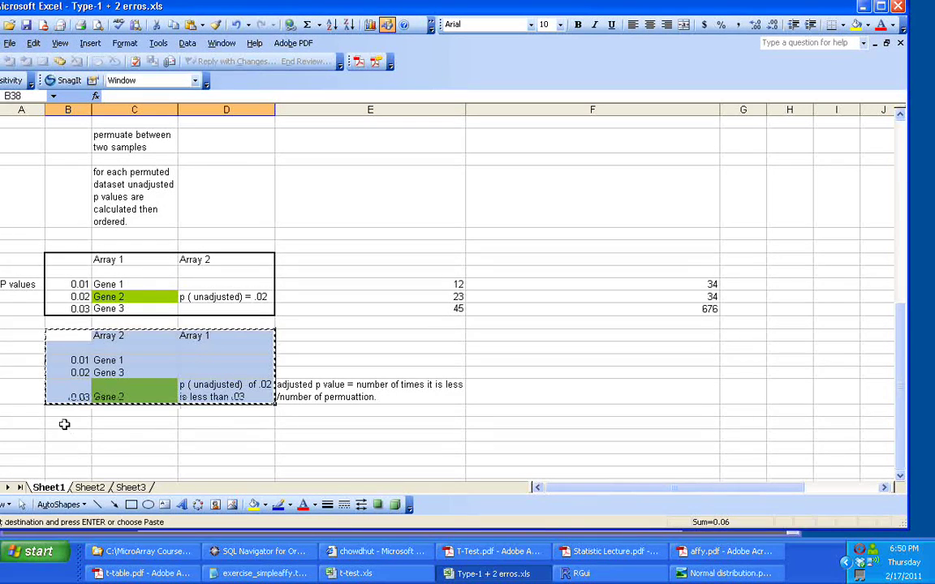
click(64, 423)
key(ctrl+v)
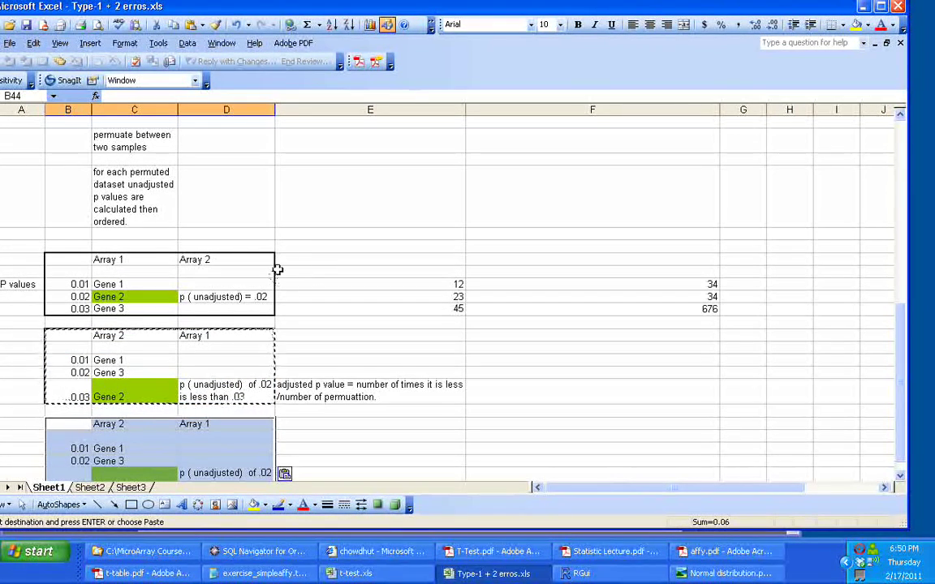
Add the heading "Array 3" in E32 beside the Array 2 heading of the original table
click(300, 259)
text(Array)
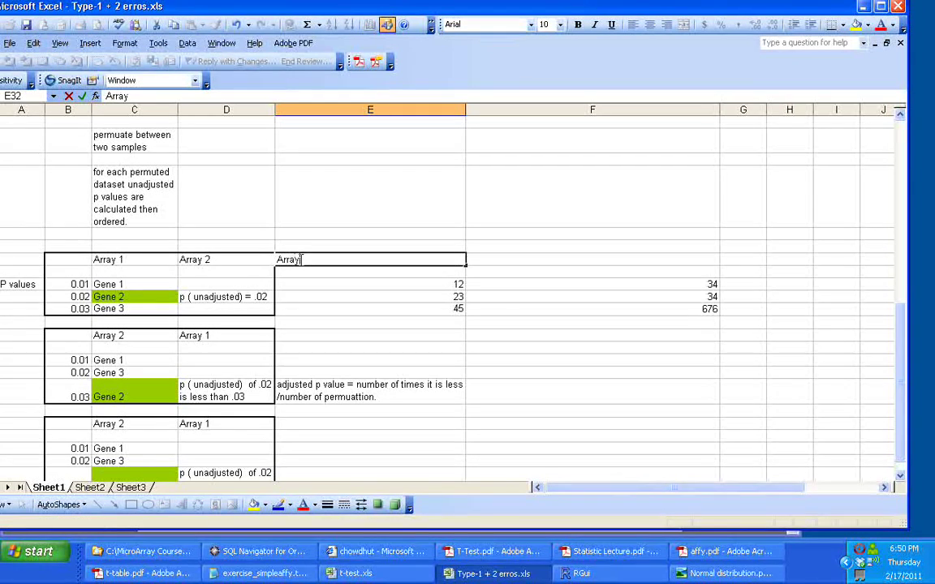
text( 3)
click(343, 337)
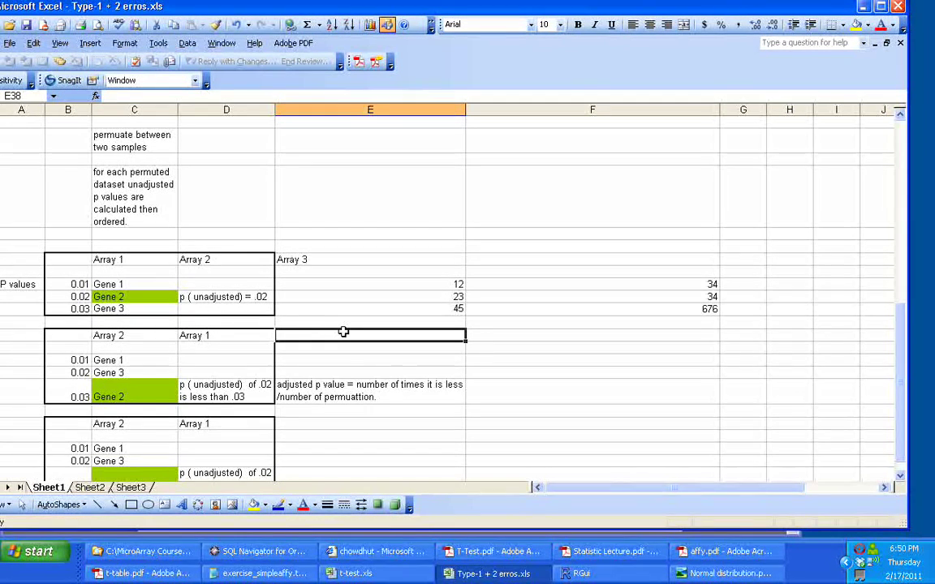
Set Gene 2's p value in B48 of the copied permutation table to .0005
key(Down)
key(Down)
key(Down)
key(Down)
key(Down)
key(Down)
key(Down)
key(Down)
key(Down)
key(Down)
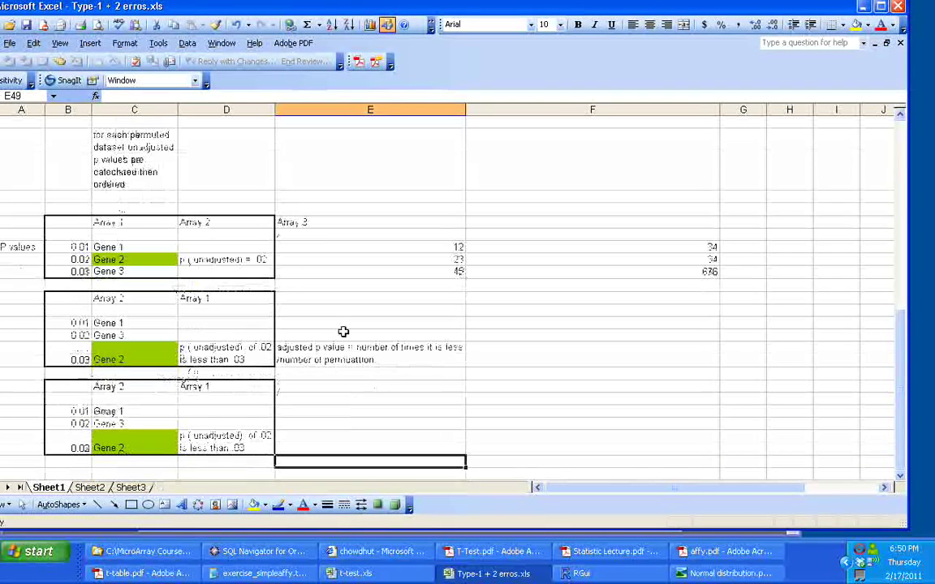
key(Left)
key(Up)
key(Left)
key(Left)
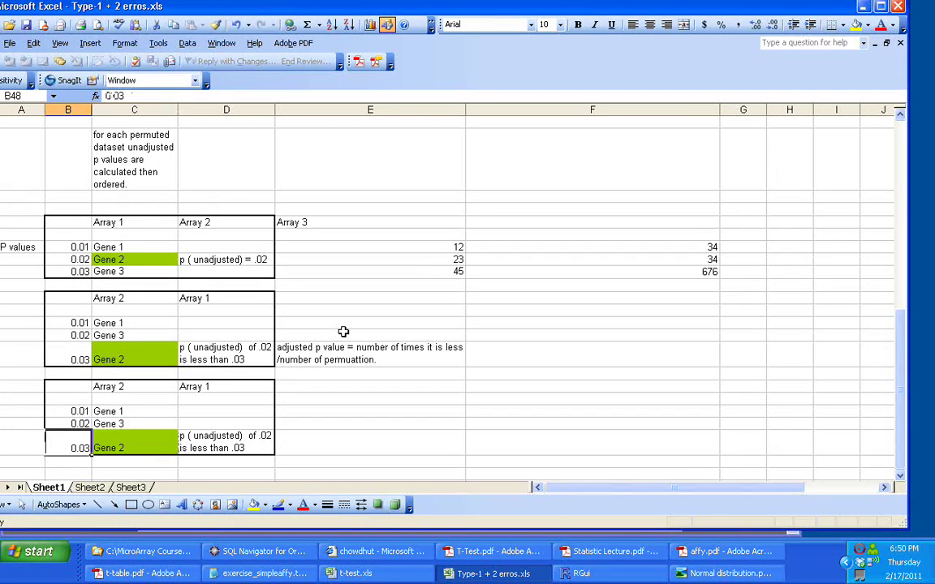
text(.0005)
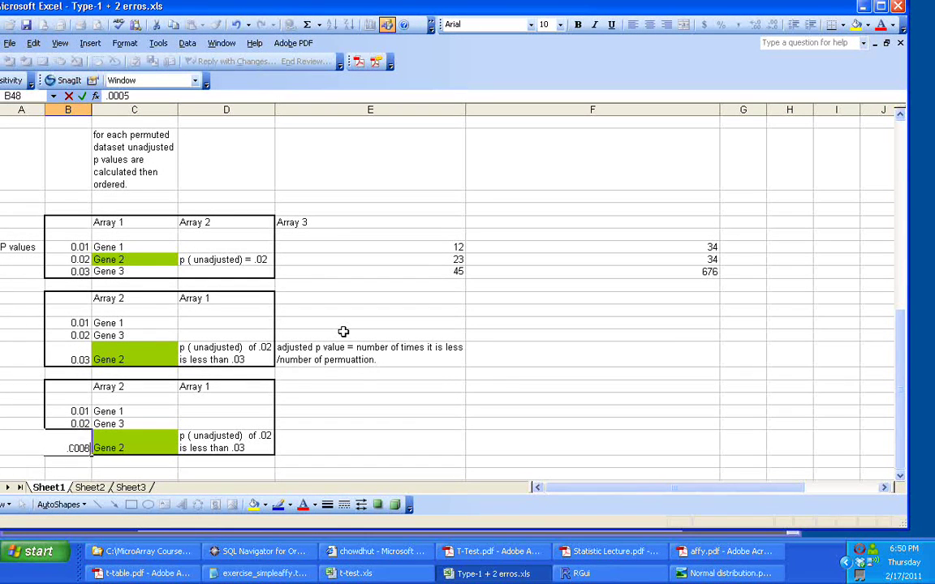
click(363, 424)
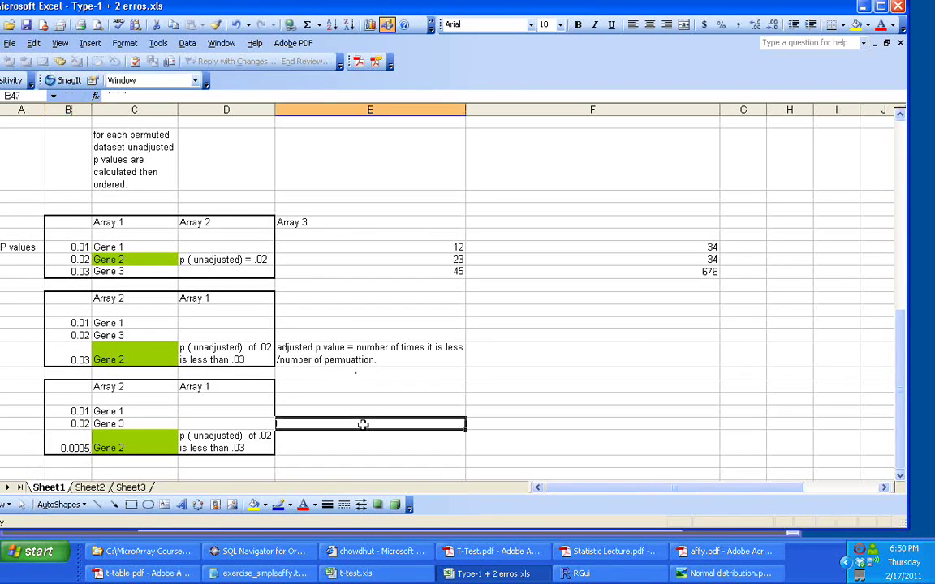
Compare Gene 2's new p value with the unadjusted one and enter 1/3 in E44 as the adjusted p value example
click(63, 449)
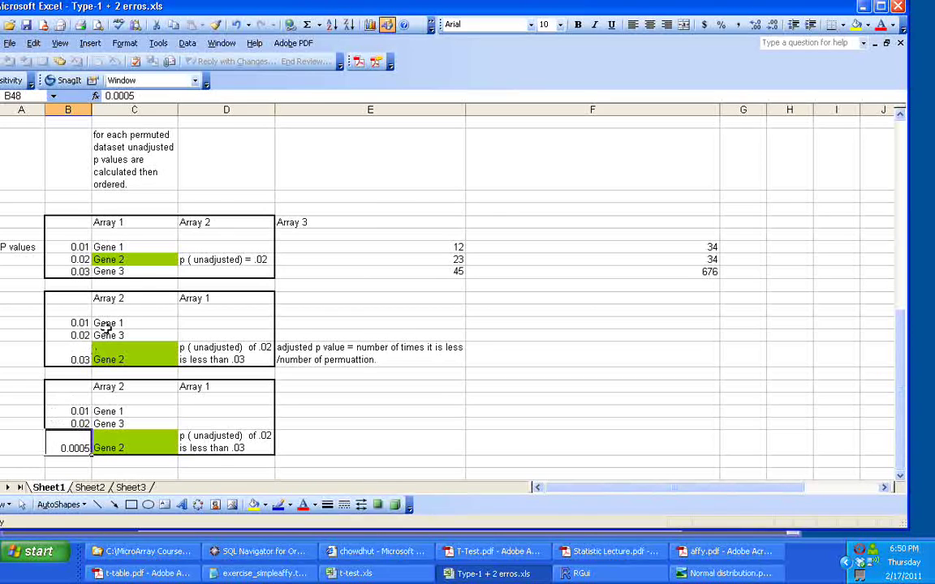
click(254, 260)
click(306, 348)
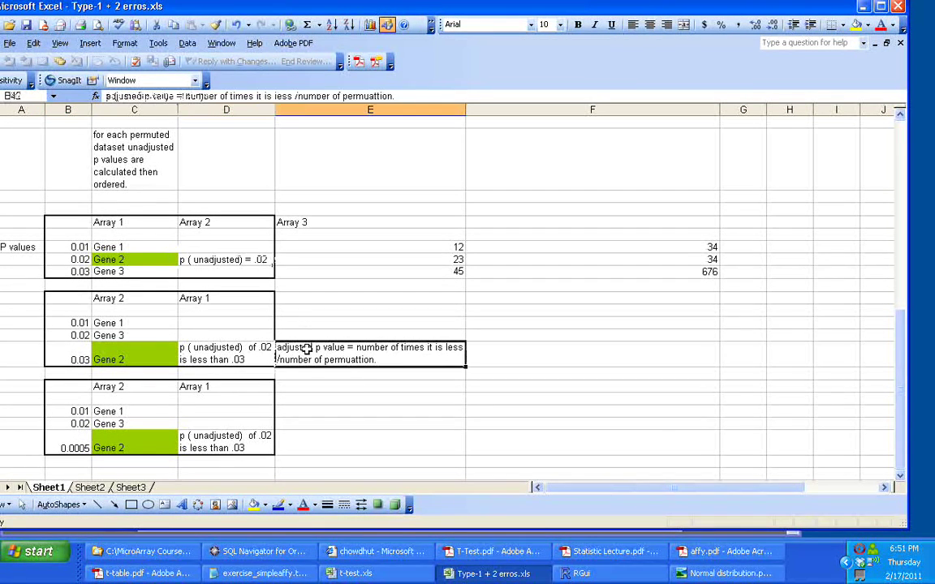
click(369, 388)
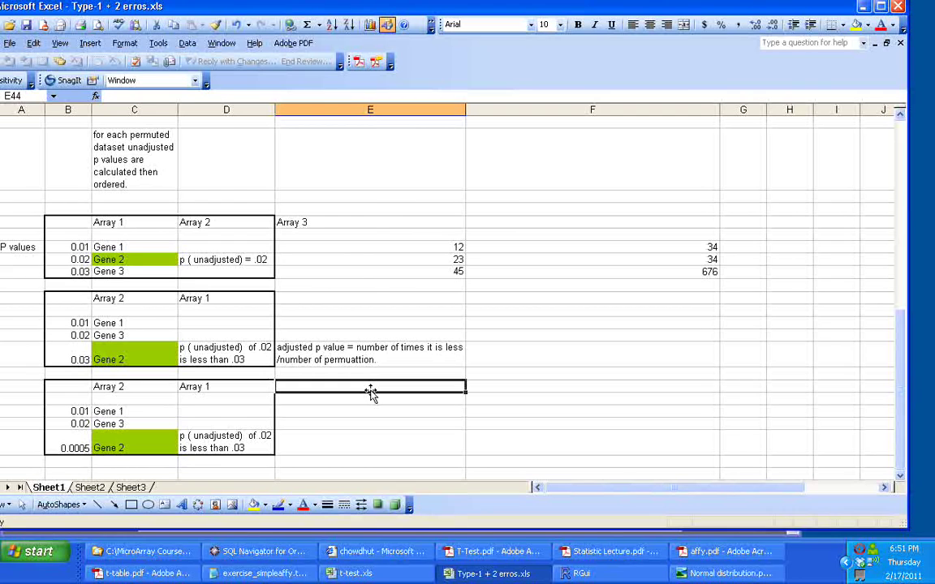
text(1/3)
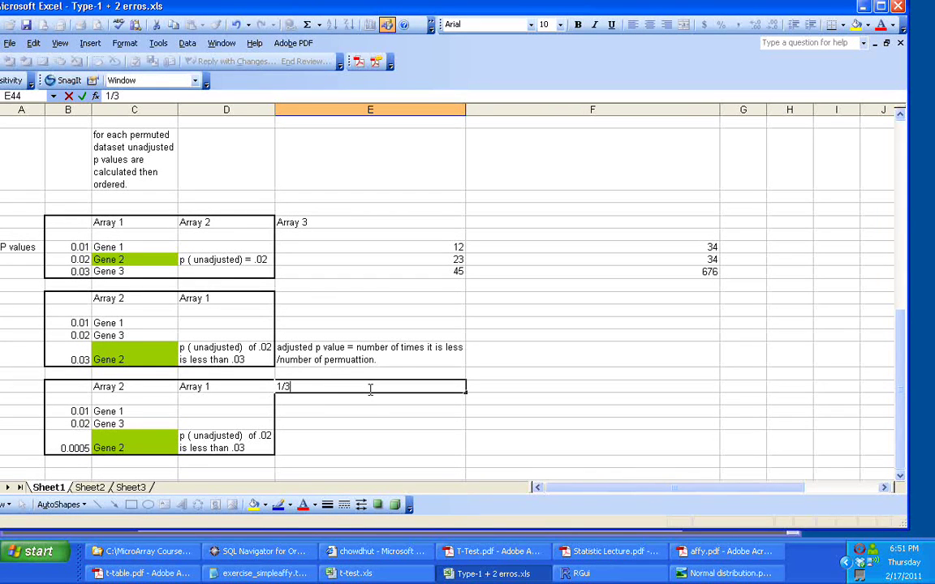
key(ctrl+Return)
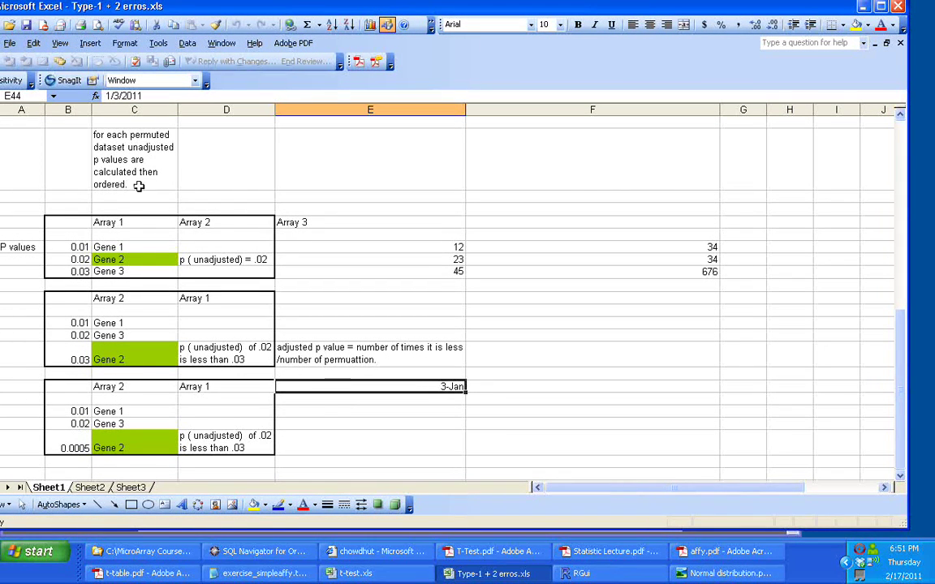
Return to the start of the sheet and review the t-test notes and the Type I and Type II error table
click(250, 108)
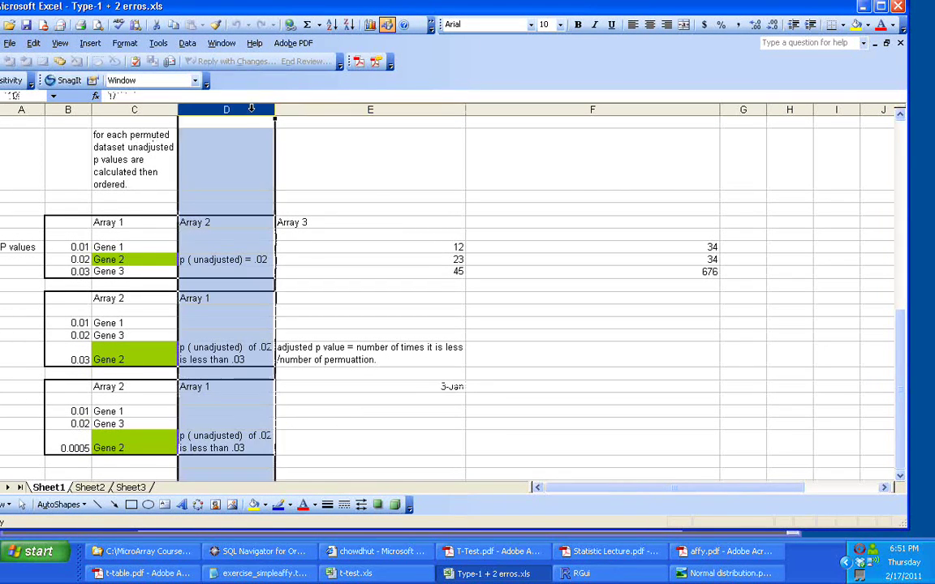
click(327, 177)
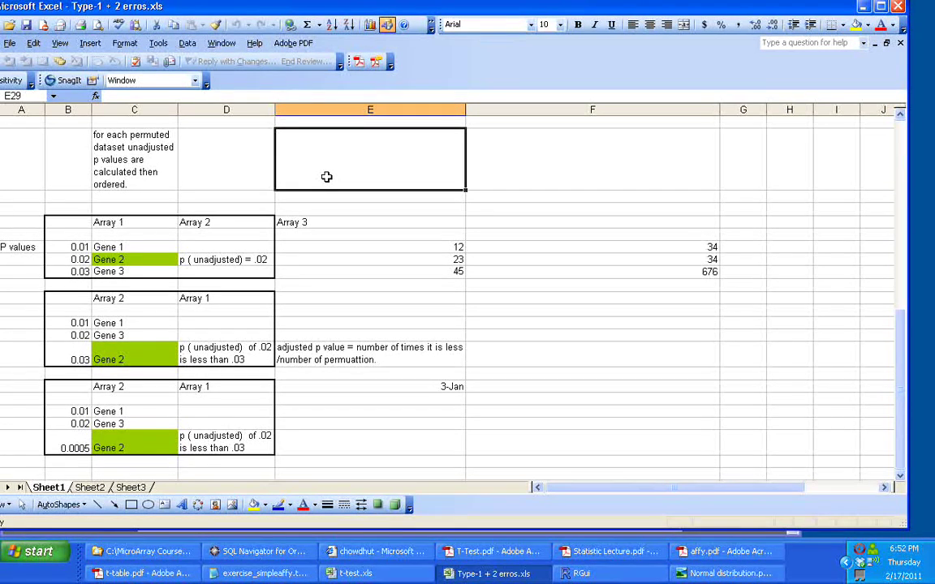
key(Up)
key(Up)
key(Up)
key(Up)
key(Up)
key(Up)
key(Up)
key(Up)
key(Up)
key(Up)
key(Up)
key(Up)
key(Up)
key(Up)
key(Up)
key(Up)
key(Up)
key(Up)
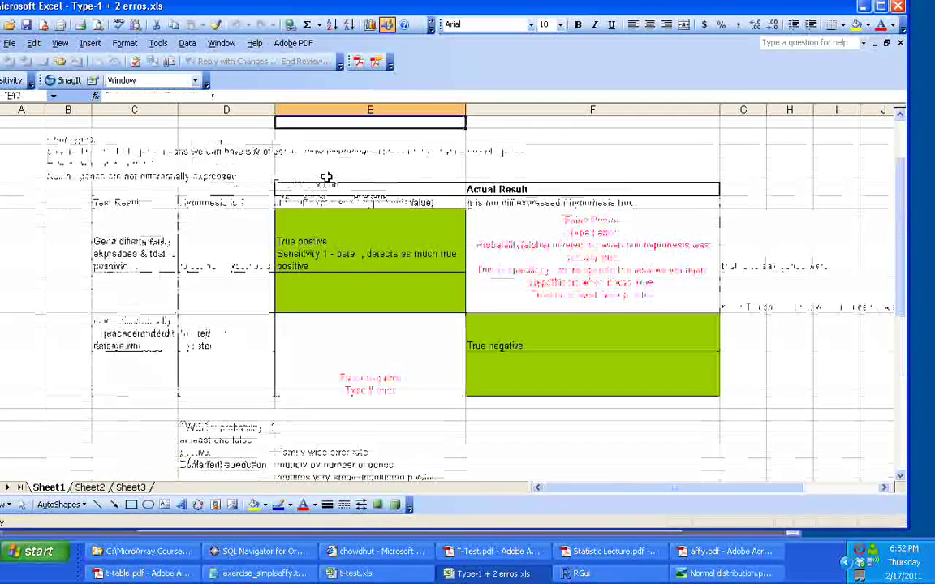
key(Down)
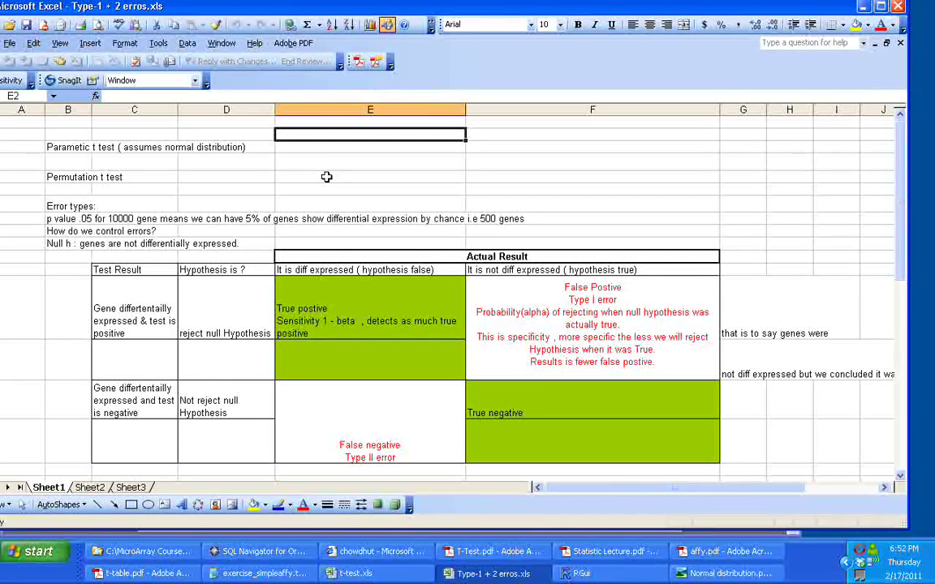
key(Down)
key(Down)
key(Down)
key(Down)
key(Down)
key(Down)
key(Down)
key(Down)
key(Down)
key(Down)
key(Down)
key(Down)
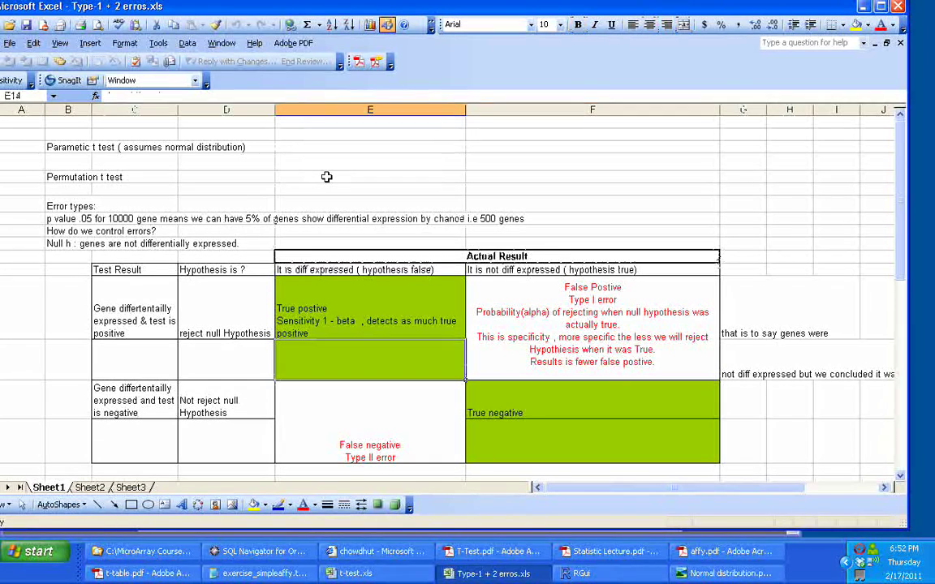
Review the notes on family-wise error rate, Bonferroni correction and the multivariate permutation method down to row 31
key(Down)
key(Down)
key(Down)
key(Down)
key(Down)
key(Down)
key(Down)
key(Down)
key(Down)
key(Down)
key(Down)
key(Down)
key(Down)
key(Down)
key(Down)
key(Down)
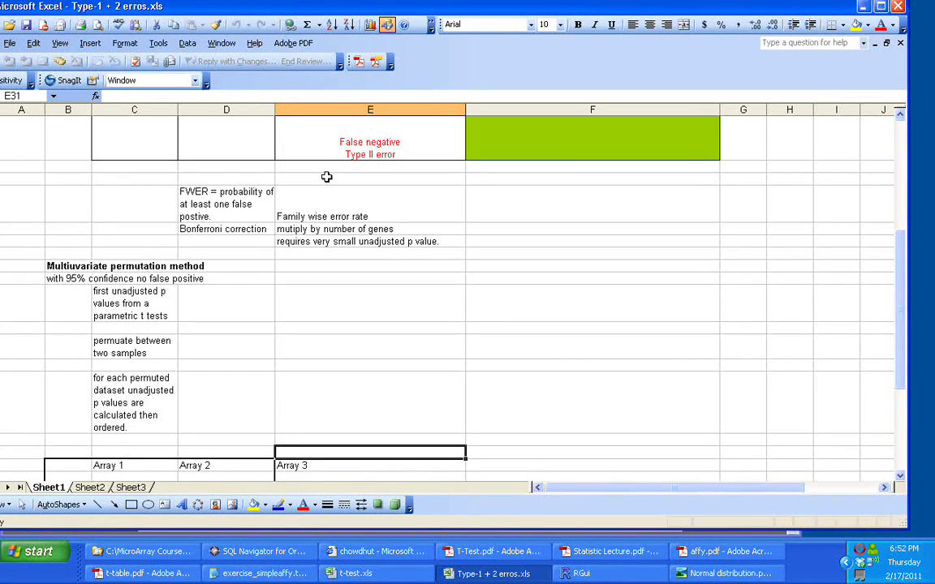
key(Up)
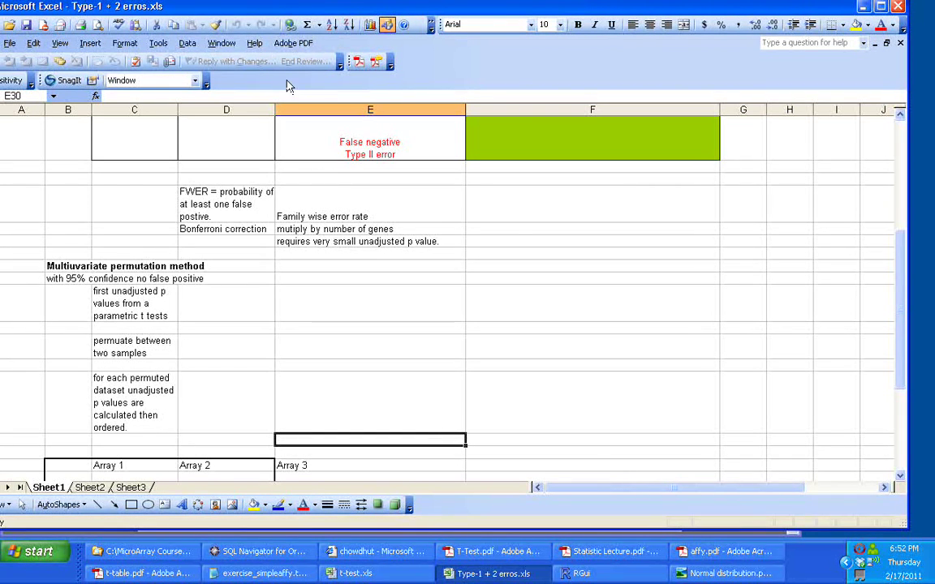
Bring up the t-test.xls workbook, switch to Statistic Lecture.pdf in Adobe Acrobat and go to its first page
click(221, 43)
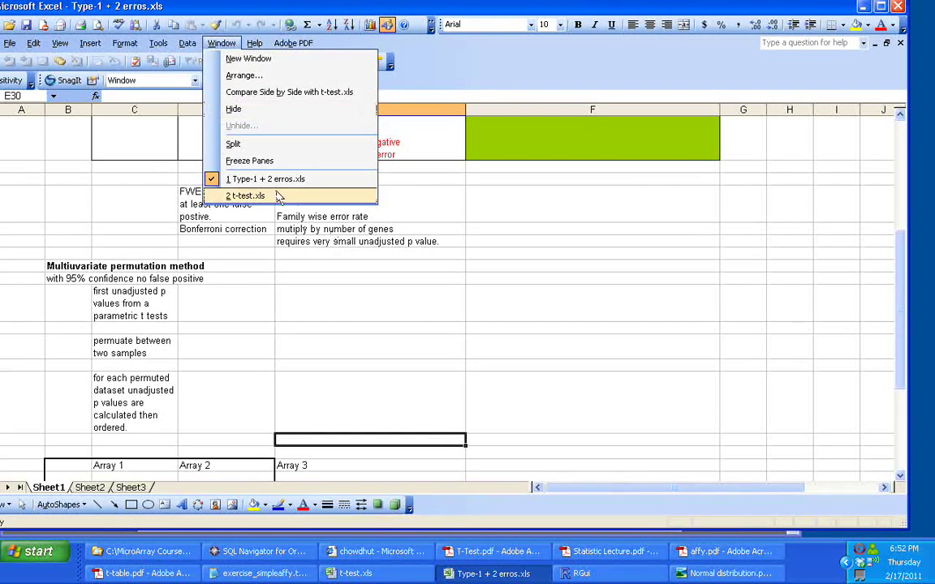
click(306, 196)
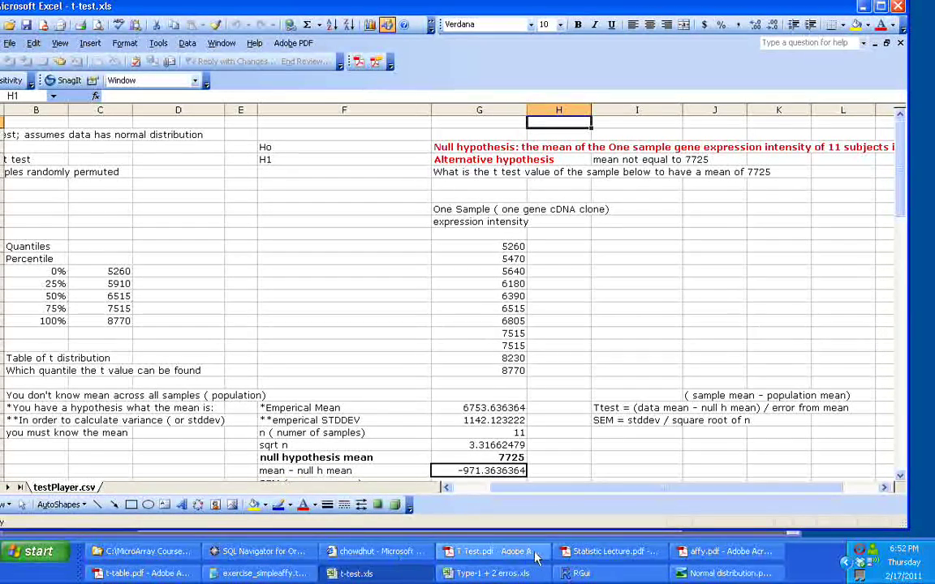
click(586, 551)
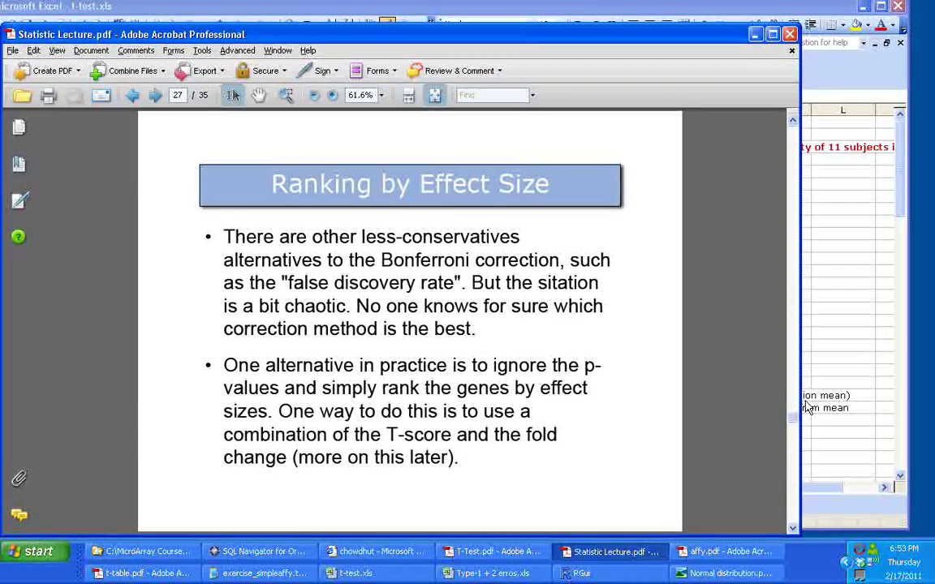
drag(795, 170, 794, 122)
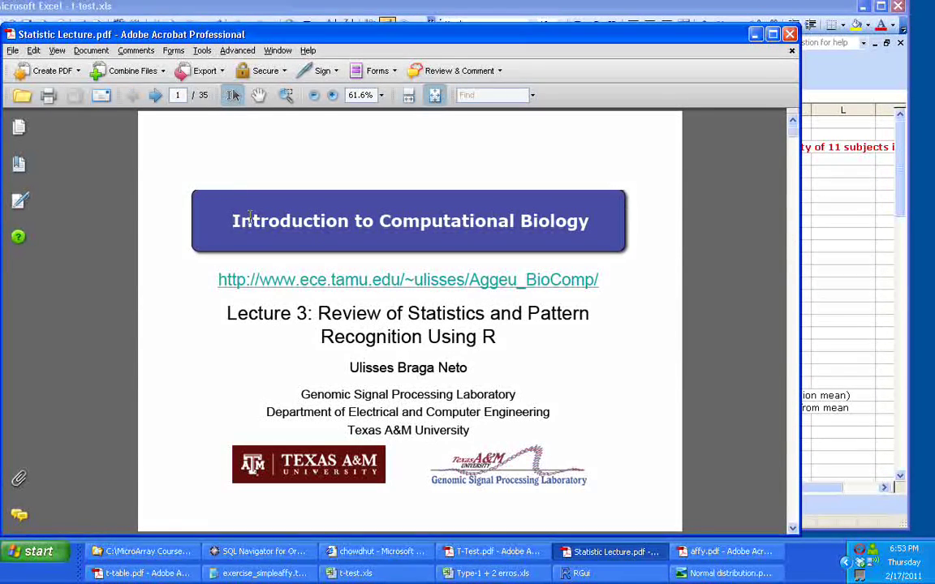
Page through the lecture's Differential Expression slides, including the R code and stripchart, to the Weakness of Fold Change slide on page 9
click(156, 95)
click(155, 95)
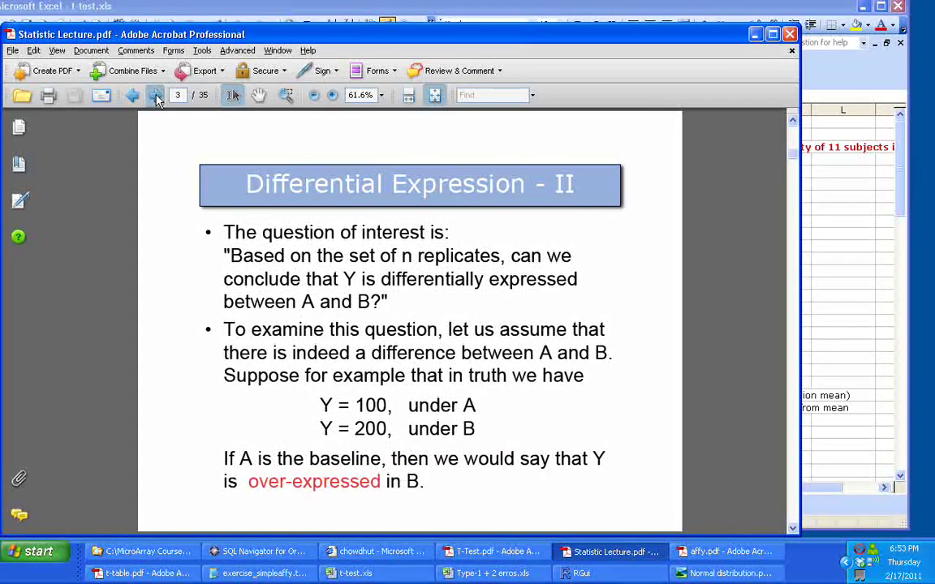
click(155, 95)
click(155, 95)
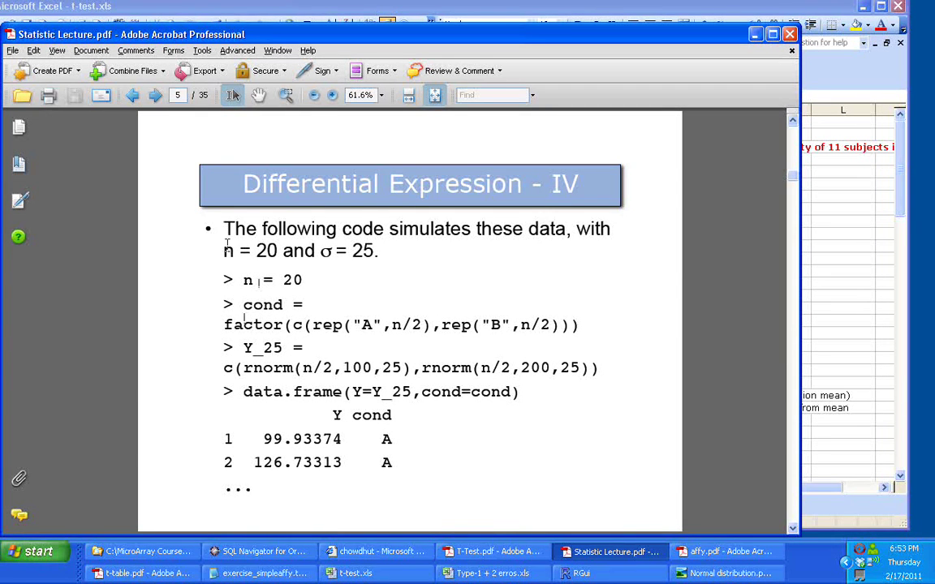
click(155, 95)
click(155, 95)
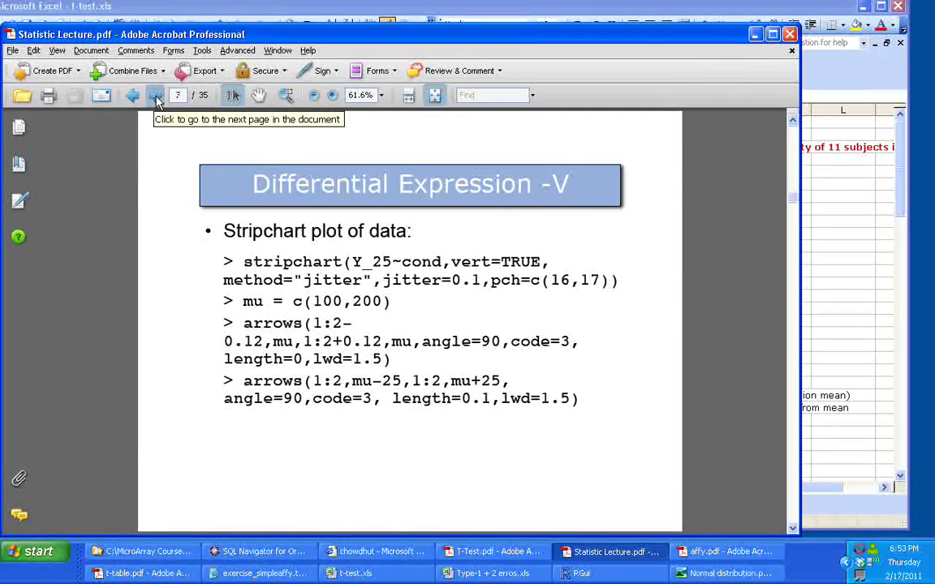
click(155, 95)
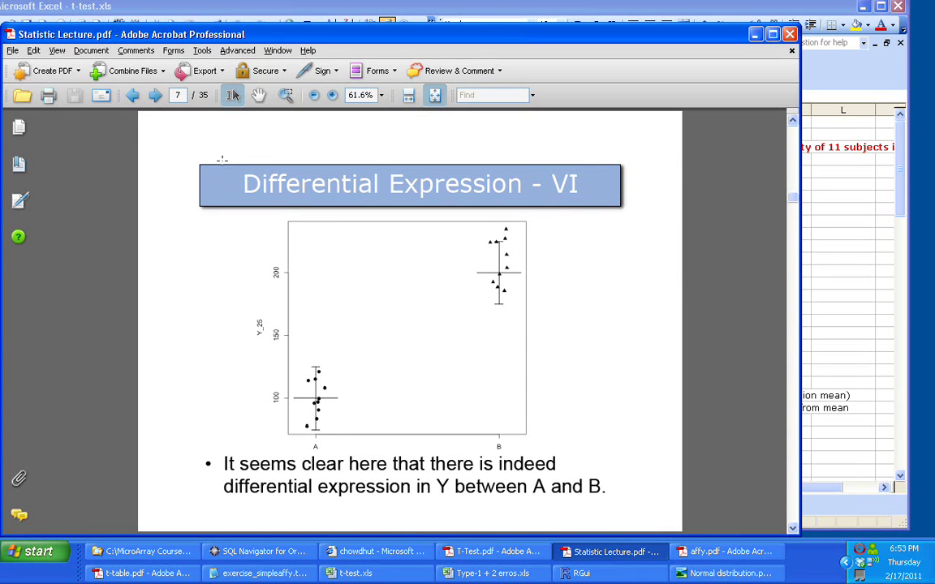
click(156, 96)
click(156, 96)
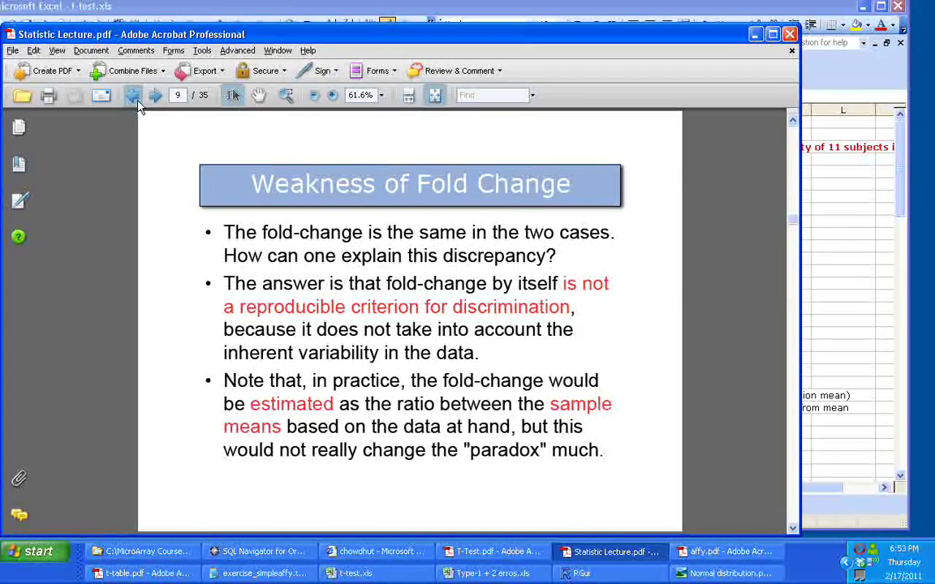
Revisit the Differential Expression -VII slide on page 8 and look over the Hypothesis Tests slides that follow page 9
click(131, 95)
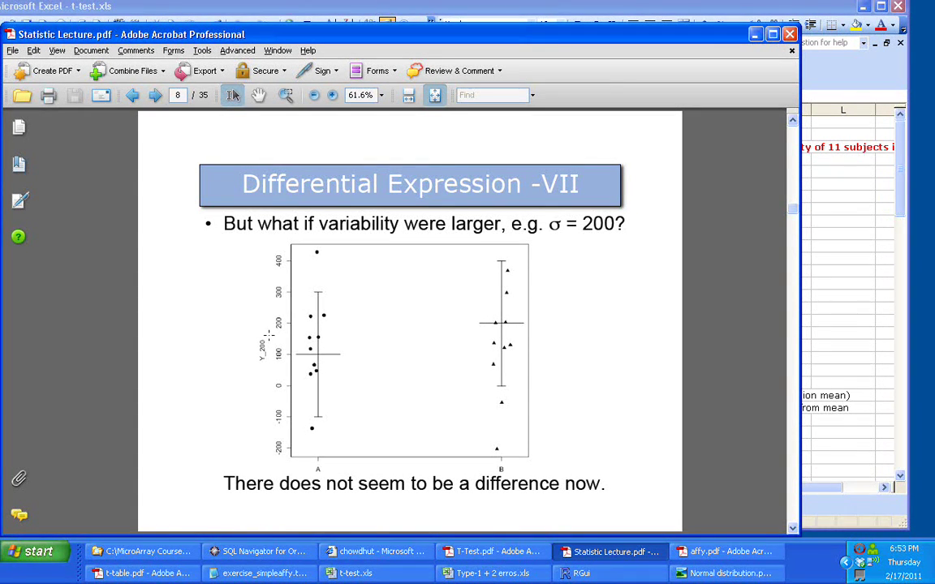
click(155, 95)
click(155, 96)
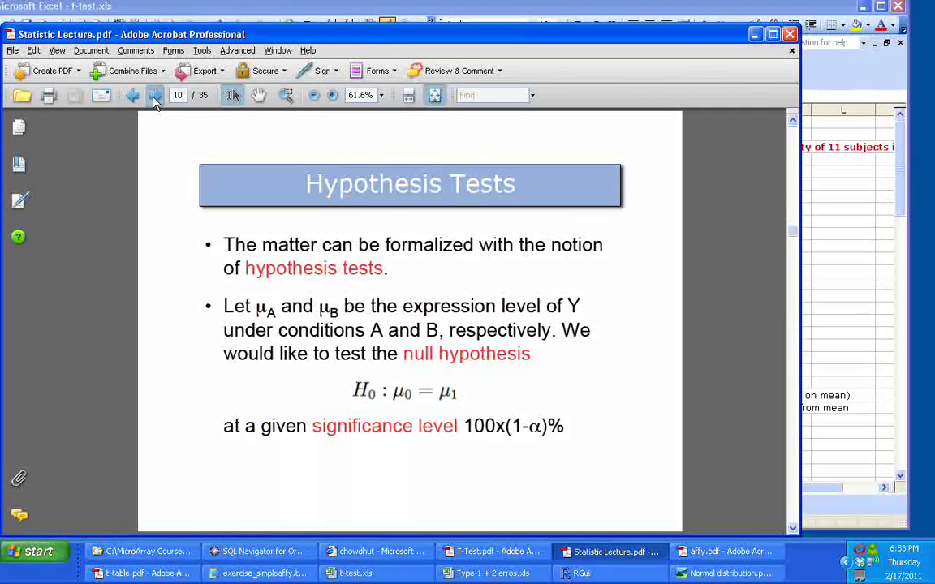
click(155, 96)
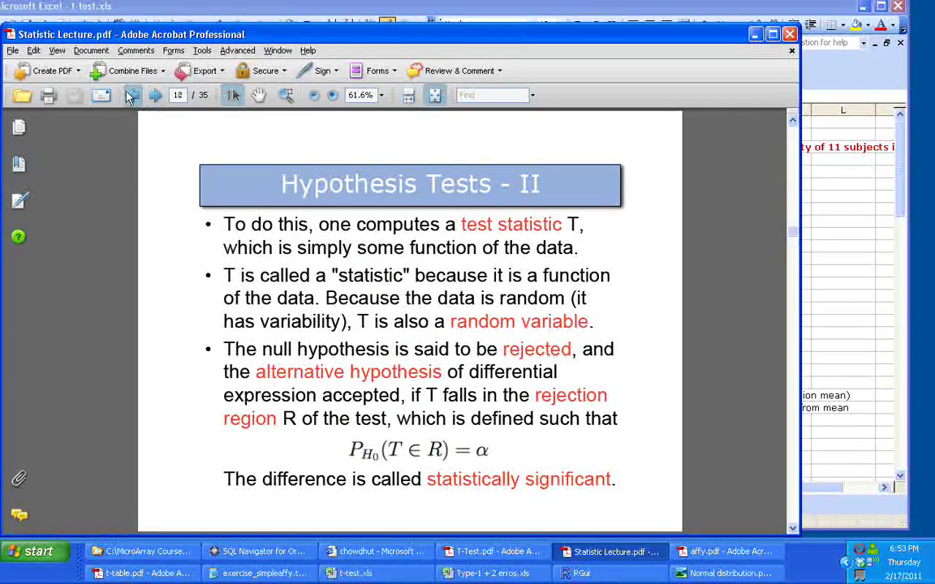
click(130, 96)
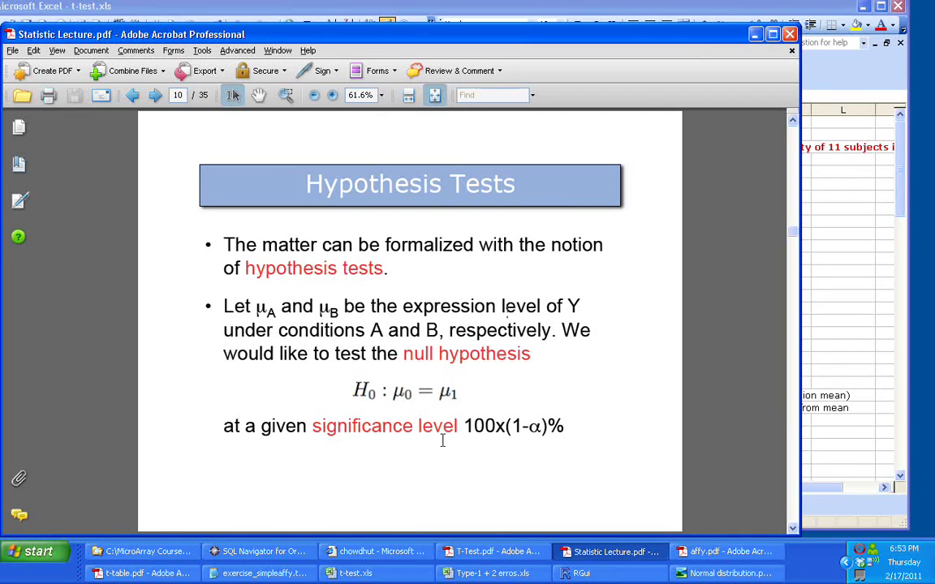
Put the lecture PDF away, switch to a maximized RGui and shift the exercise_simpleaffy.txt editor to uncover more of the console
click(756, 35)
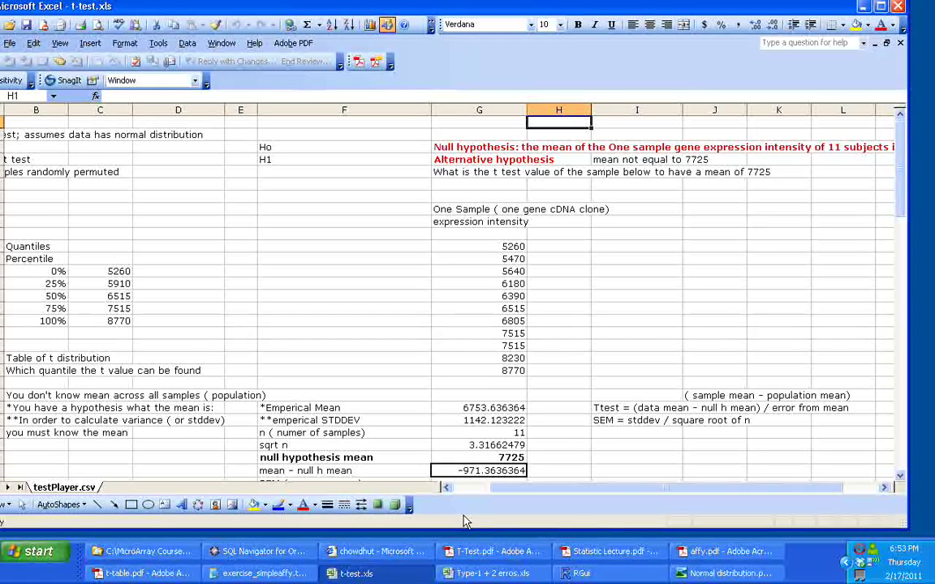
click(577, 573)
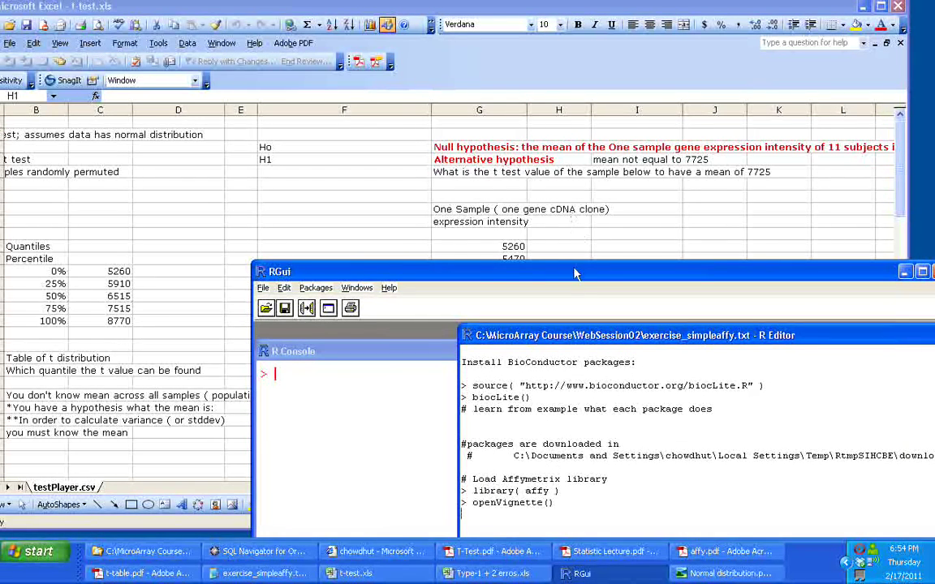
drag(463, 271, 281, 54)
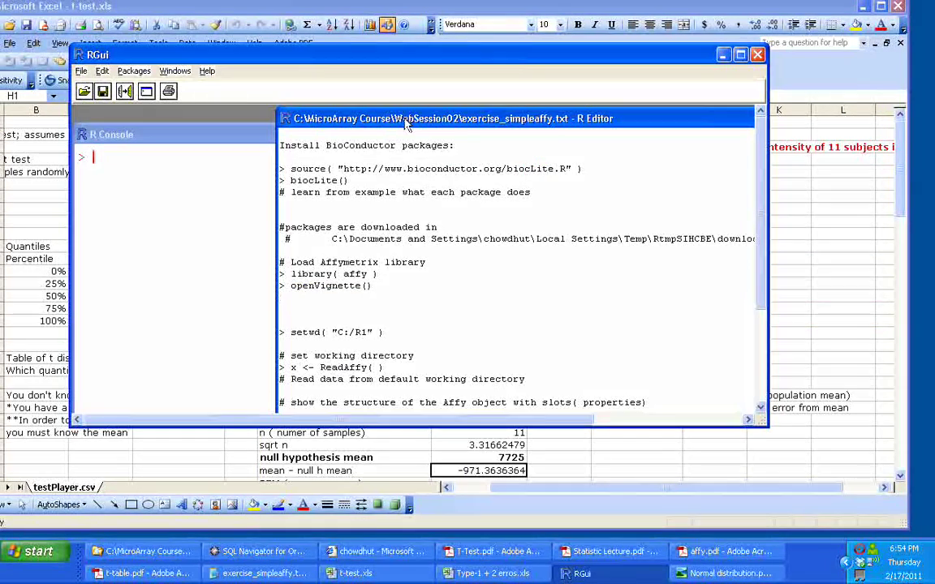
click(740, 54)
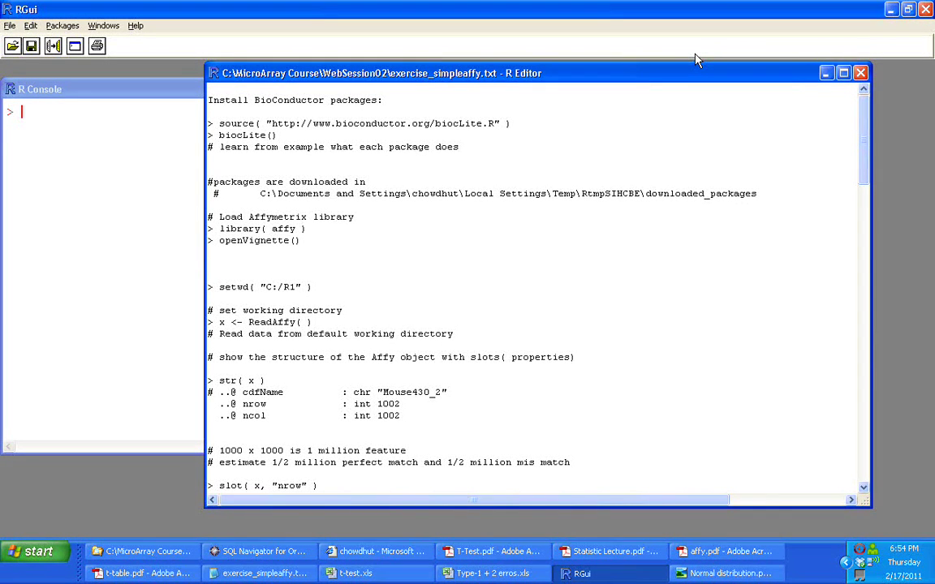
drag(669, 73, 747, 78)
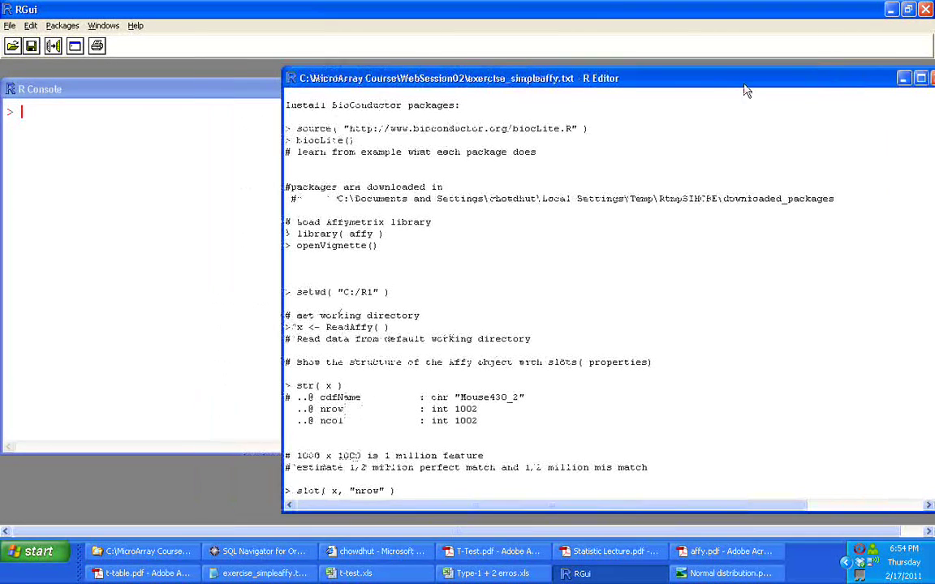
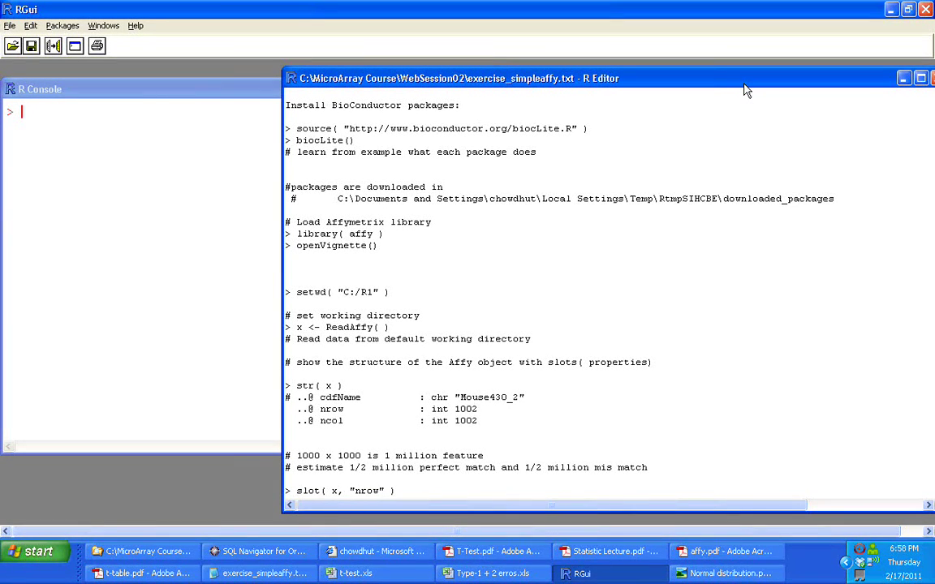
drag(588, 130, 302, 138)
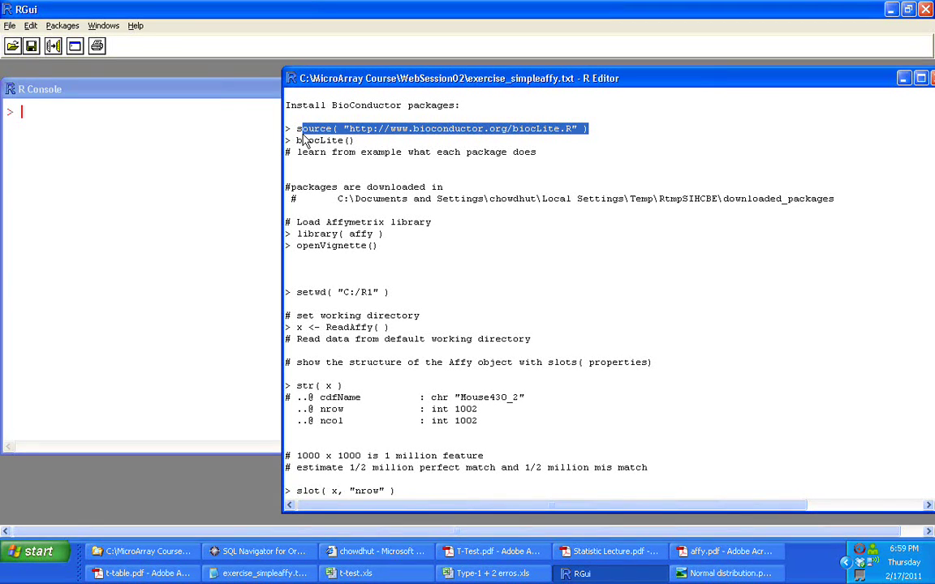
click(292, 130)
drag(297, 128, 607, 125)
click(571, 128)
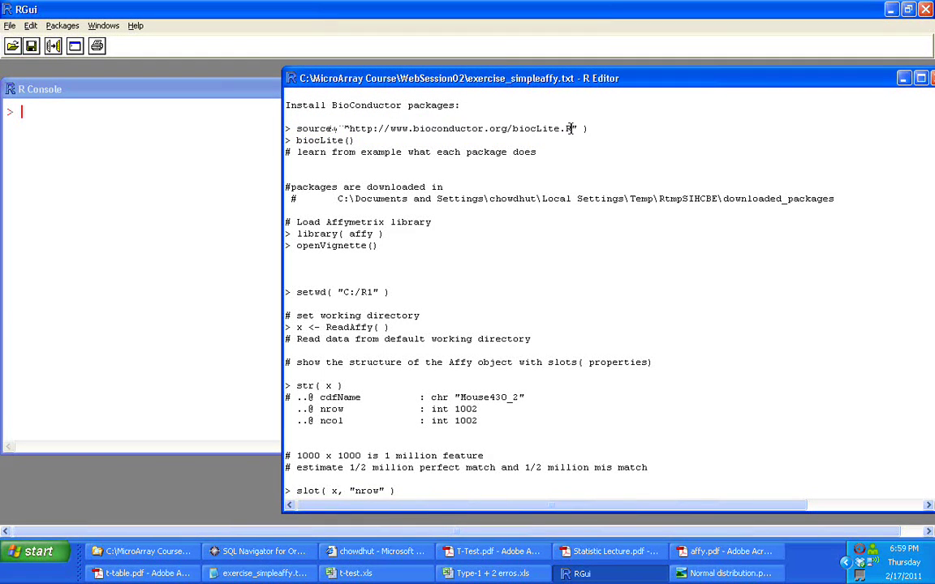
drag(571, 127, 511, 128)
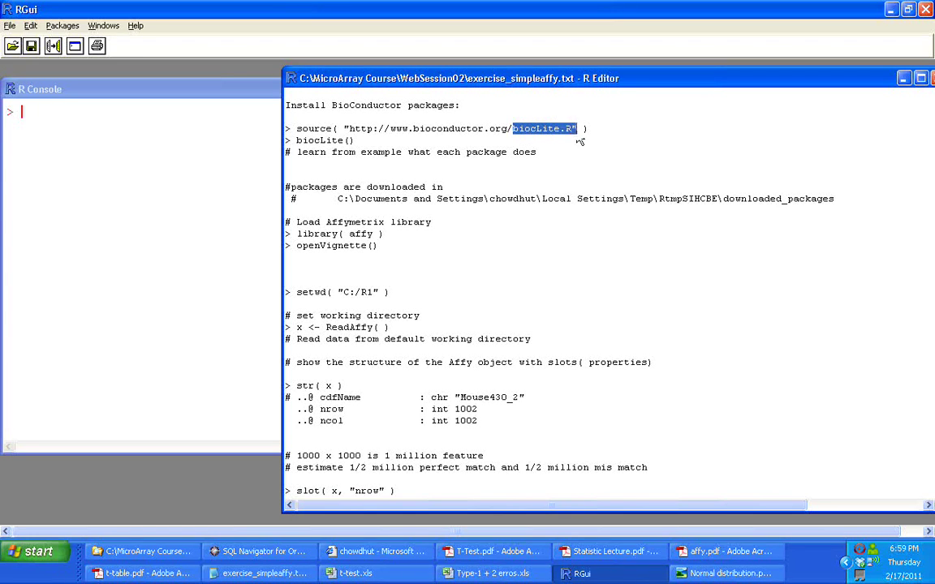
click(578, 147)
drag(588, 130, 293, 117)
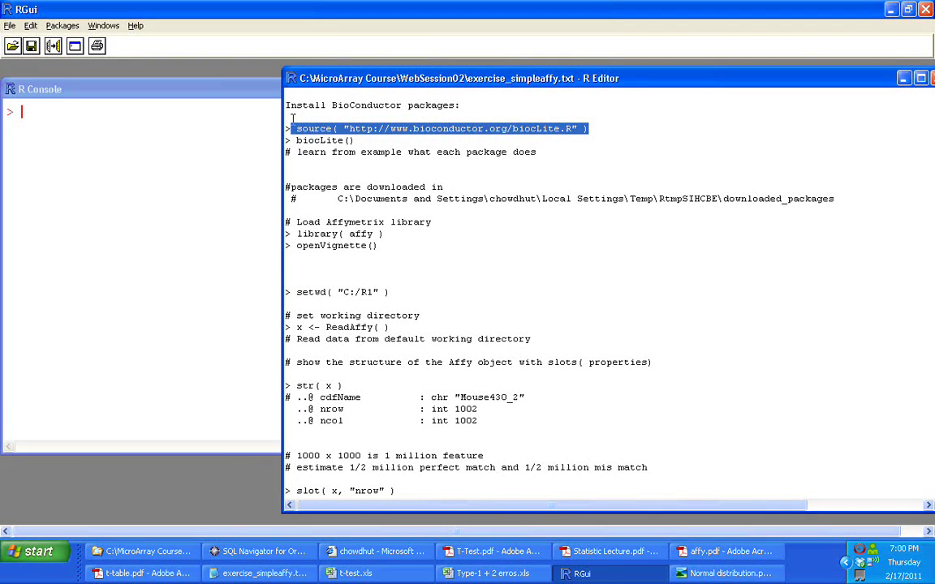
key(Down)
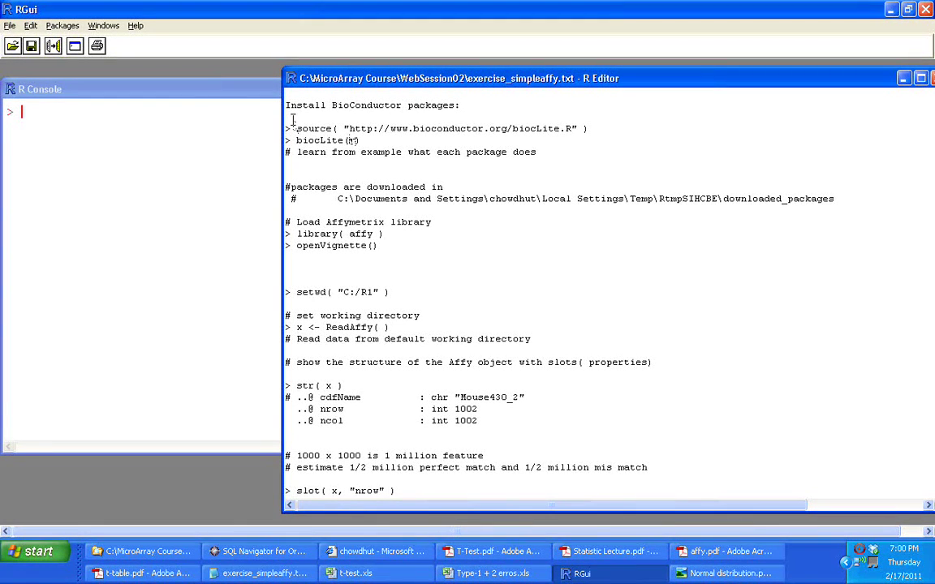
Walk through the script lines from the biocLite() install command to the downloaded packages path
text(yy")
key(BackSpace)
key(BackSpace)
key(BackSpace)
key(Up)
key(Up)
key(Down)
key(Down)
key(Down)
key(Down)
key(Down)
key(Down)
key(Down)
key(Down)
key(Down)
key(Down)
key(Up)
key(Up)
key(Up)
key(Right)
key(Right)
key(Right)
key(Right)
key(Right)
key(Right)
key(Right)
key(Right)
key(Right)
key(Right)
key(Right)
key(Right)
key(Right)
key(Right)
key(Right)
key(Right)
key(Right)
key(Right)
key(Right)
key(Right)
key(Right)
key(Right)
key(Right)
key(Right)
key(Right)
key(Right)
key(Right)
key(Right)
key(Right)
key(Right)
key(Right)
key(Right)
key(Right)
key(Right)
key(Right)
key(Right)
key(Right)
key(Right)
key(Right)
key(Right)
Run the library( affy ) line from the script to load the Affymetrix library
drag(374, 234, 349, 233)
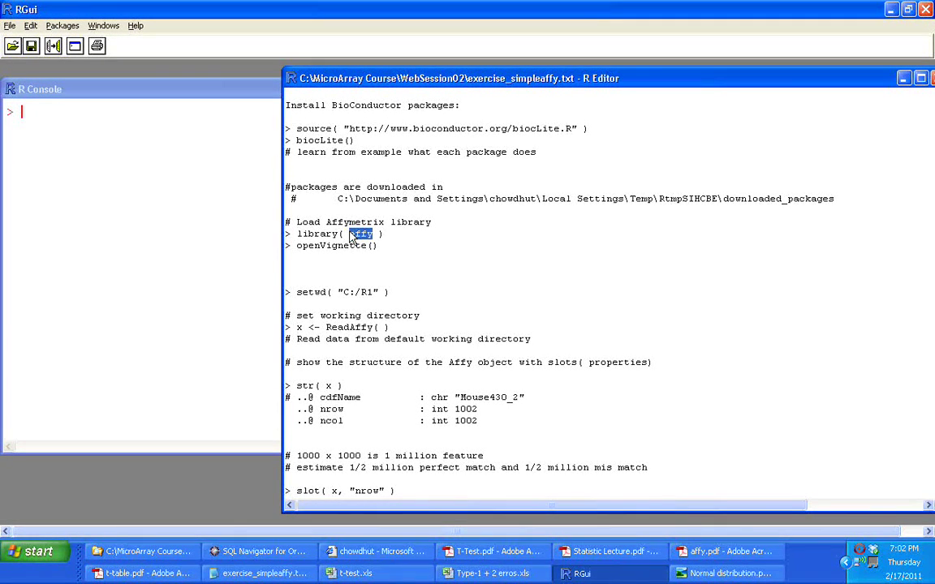
click(357, 278)
drag(294, 233, 395, 233)
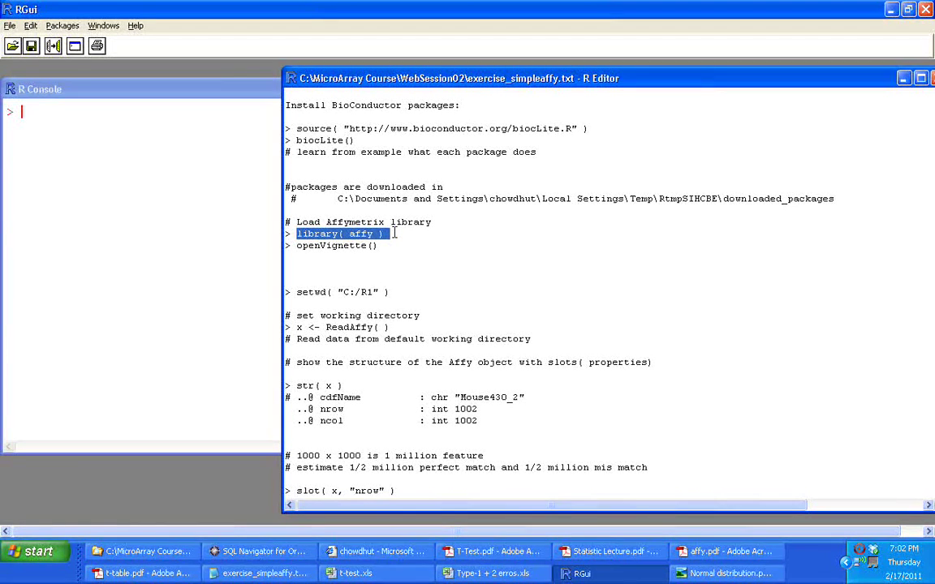
key(ctrl+r)
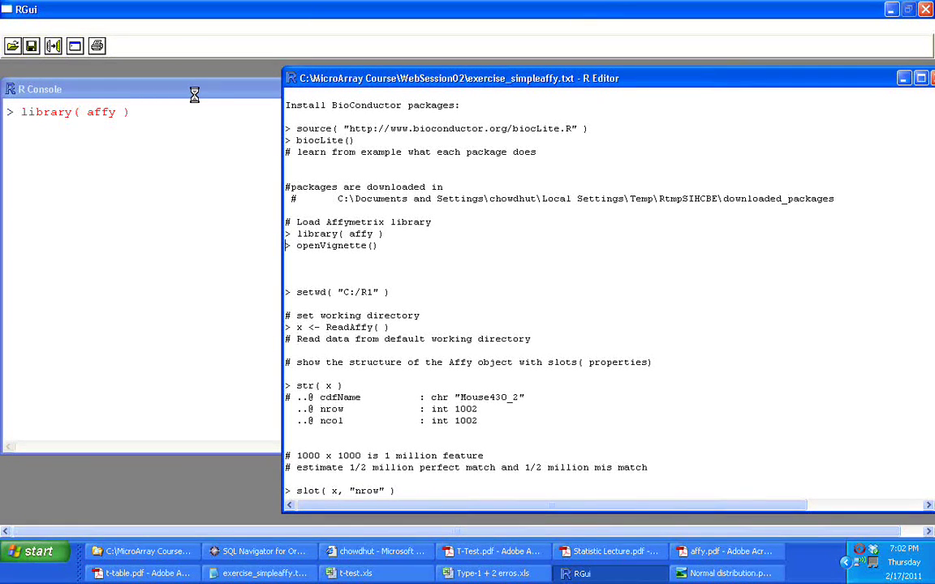
Clear the t-test.xls workbook out of the way in RGui and reposition the R Console in front of the script editor
key(alt+Tab)
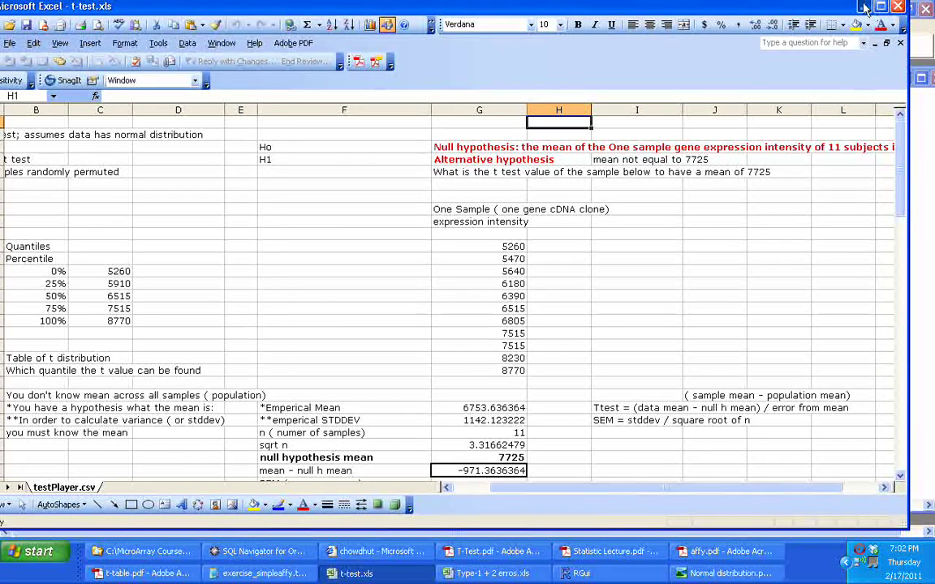
click(897, 7)
drag(142, 97, 234, 84)
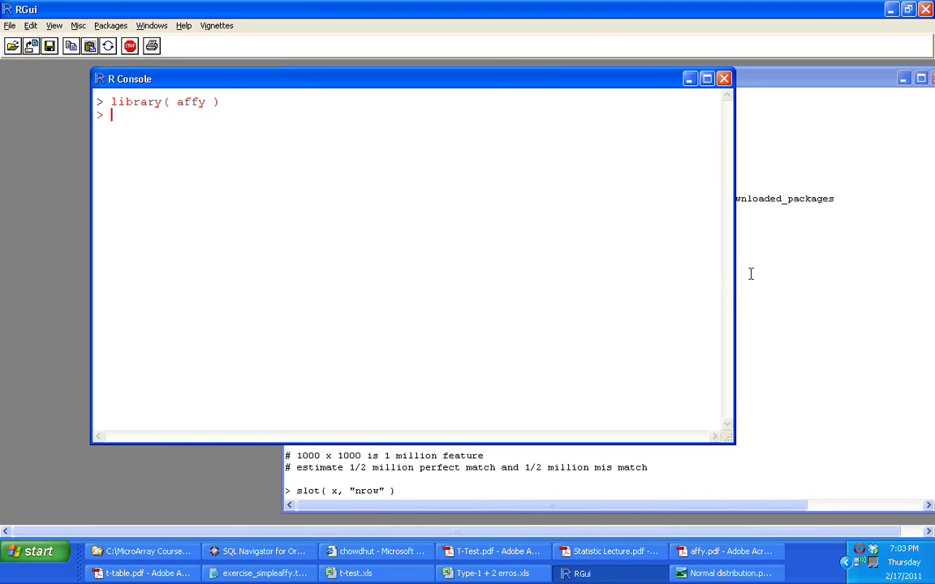
Run the openVignette() line from the script in the R Console
click(767, 141)
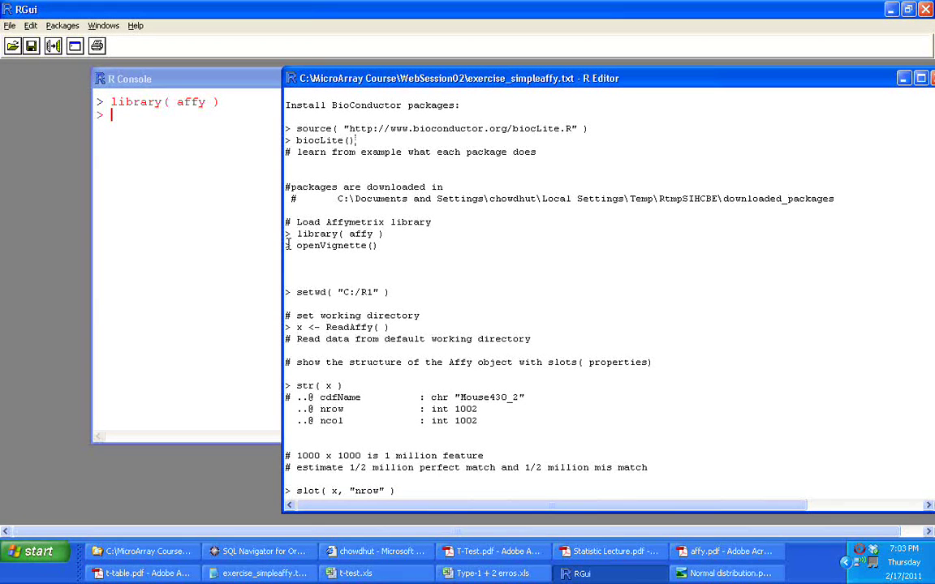
drag(294, 246, 401, 244)
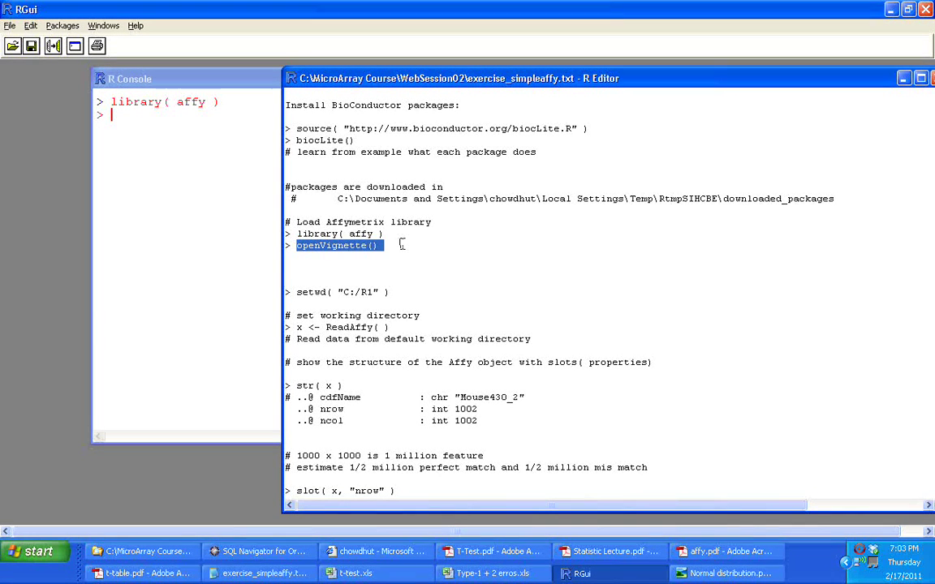
key(ctrl+r)
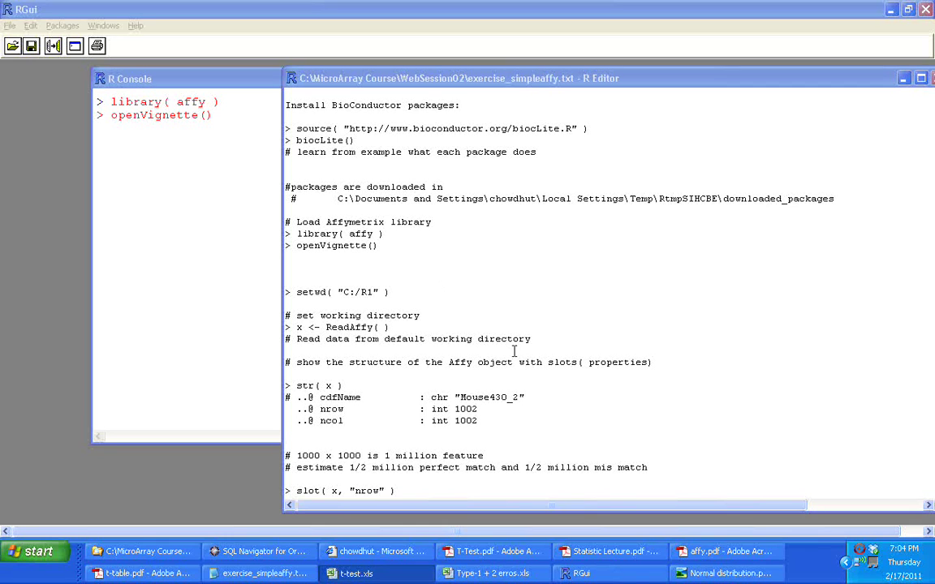
Switch to affy.pdf in Adobe Acrobat, hide its bookmarks, skim from the Introduction to page 5 and put the document away
click(703, 560)
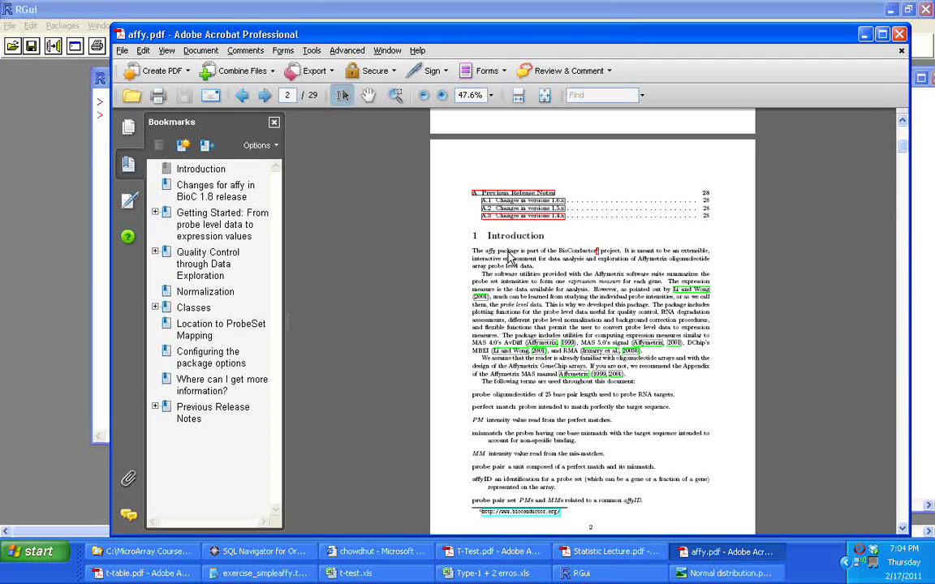
key(F4)
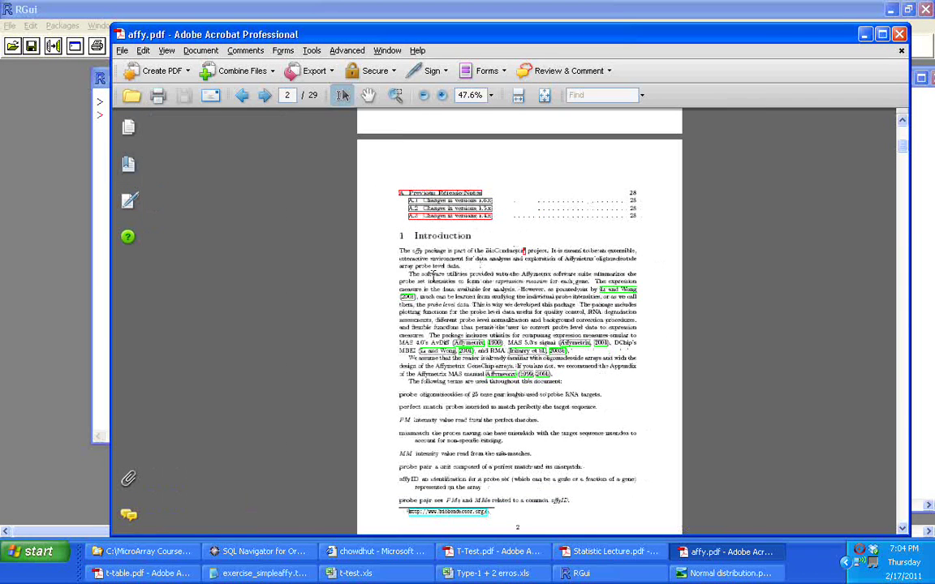
click(903, 532)
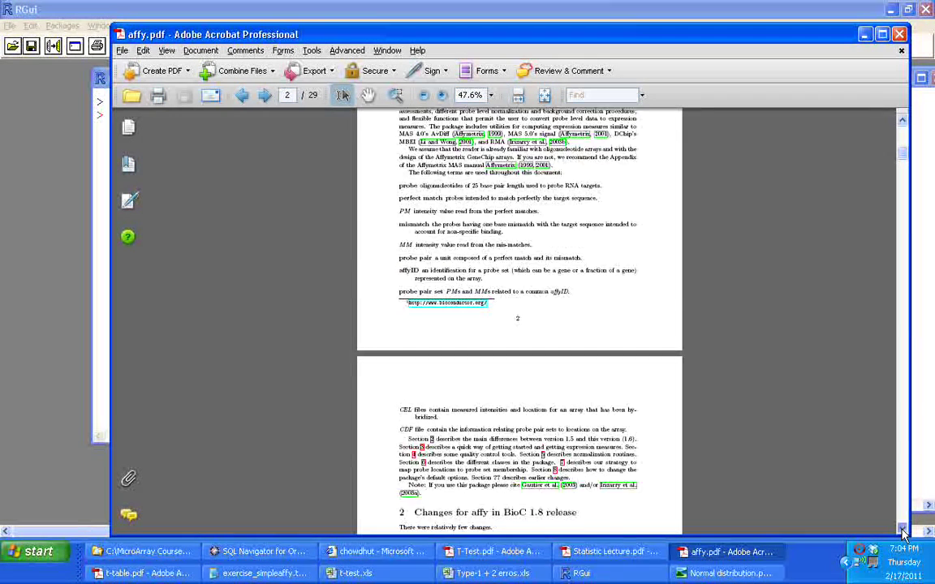
click(902, 533)
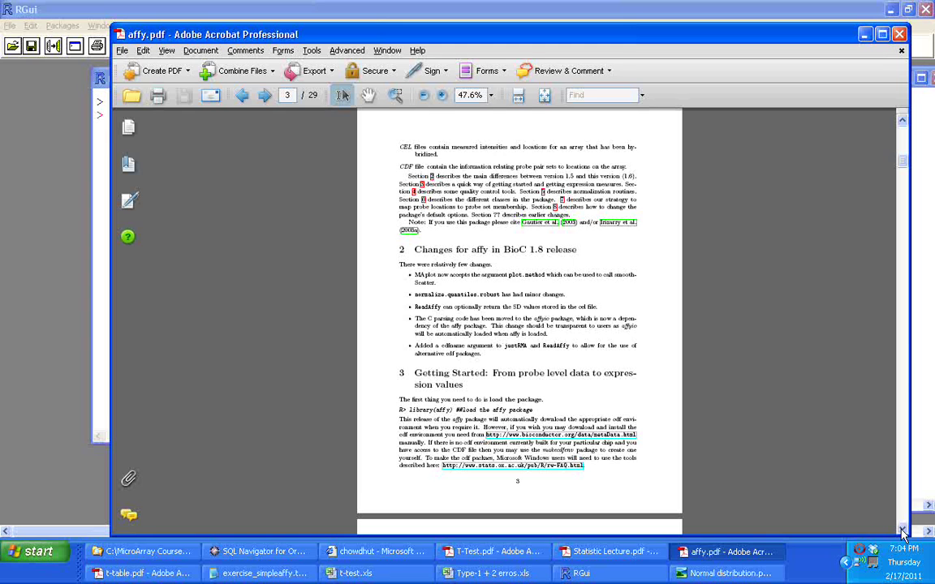
click(903, 532)
scroll(614, 454, down, 6)
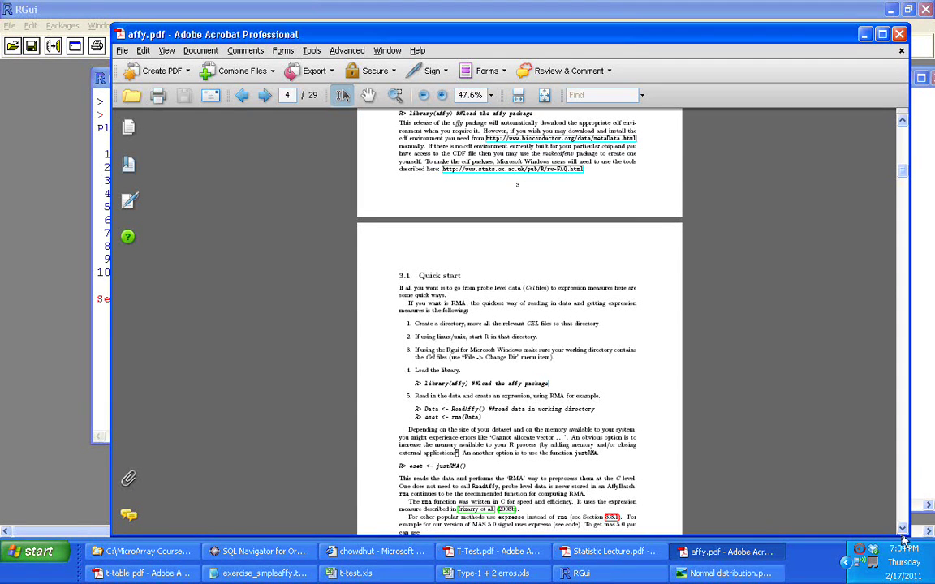
scroll(903, 532, down, 10)
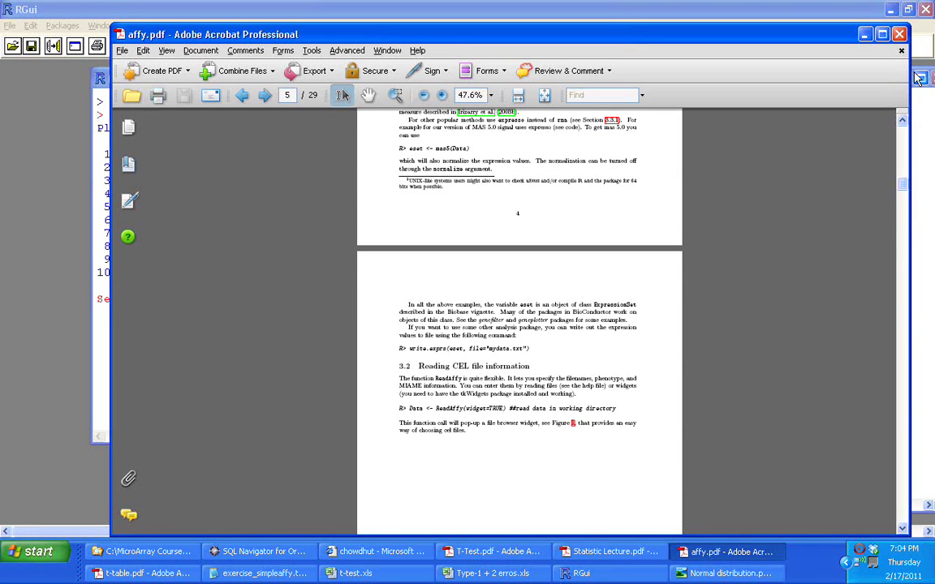
click(866, 35)
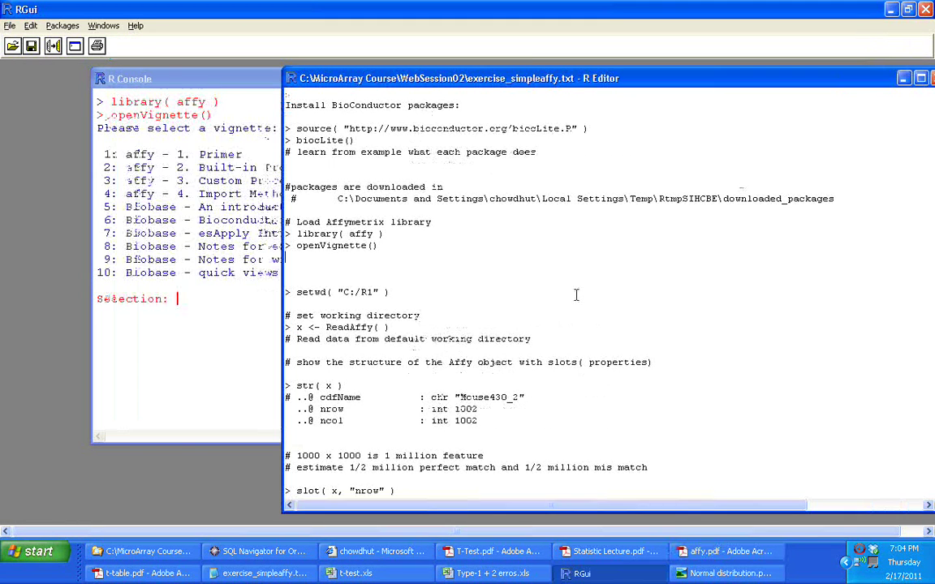
Choose vignette 6, Bioconductor Overview, in the R Console and close the PDF after viewing it
drag(396, 78, 314, 87)
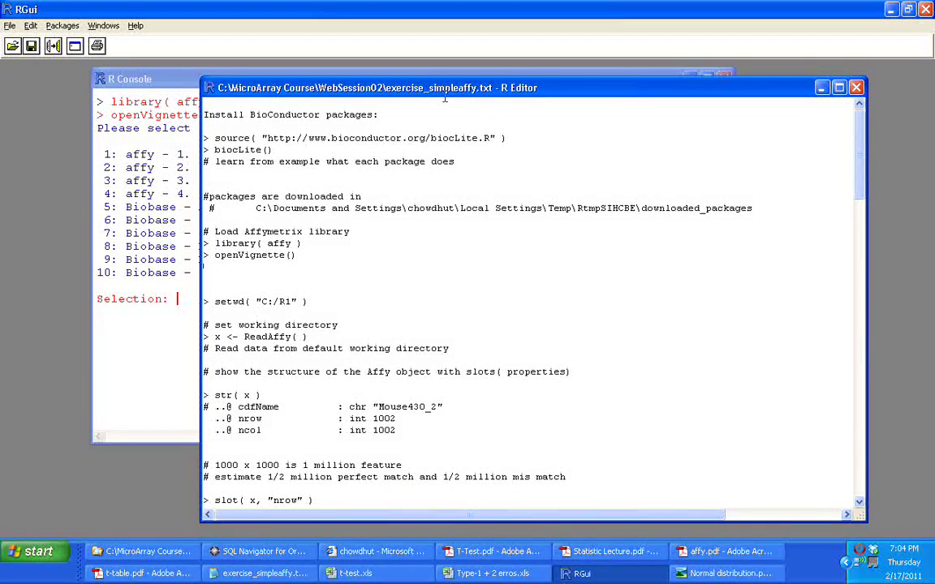
drag(468, 87, 523, 76)
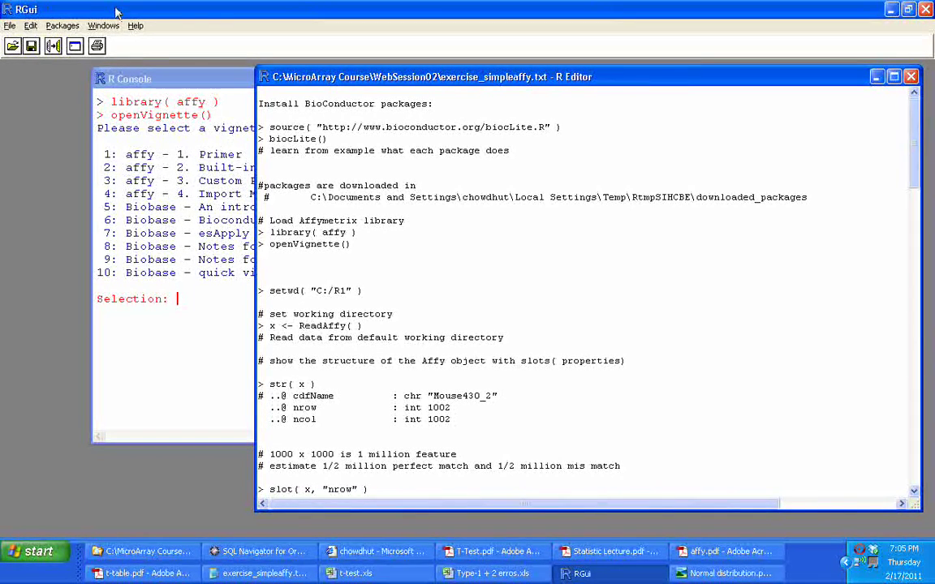
click(160, 81)
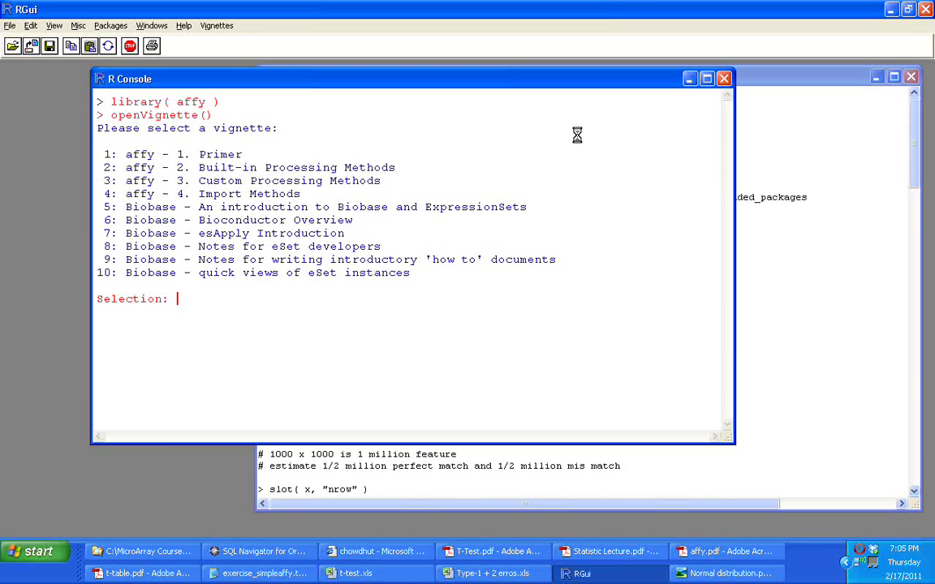
text(6)
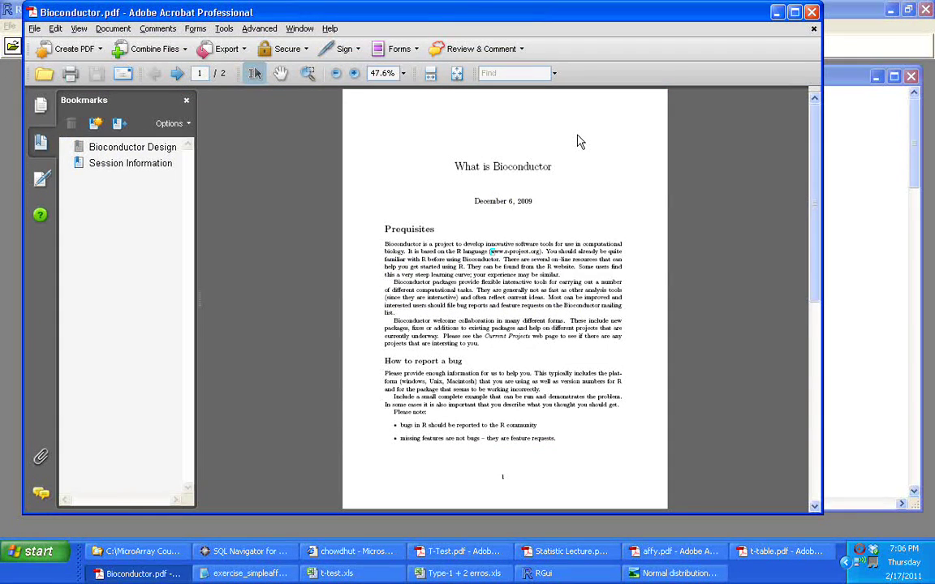
click(812, 12)
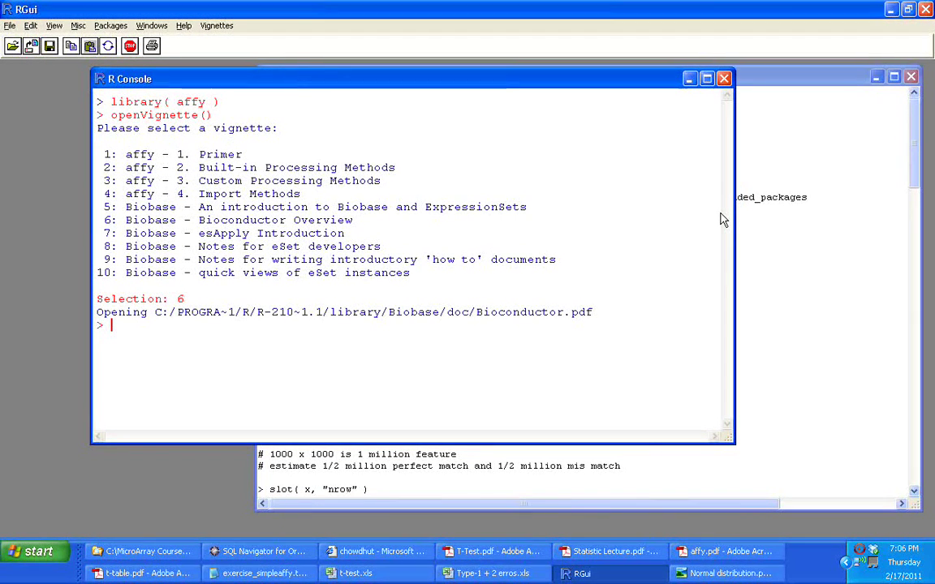
Switch to Windows Explorer and open the C:\R1 folder to view its CEL files
click(785, 81)
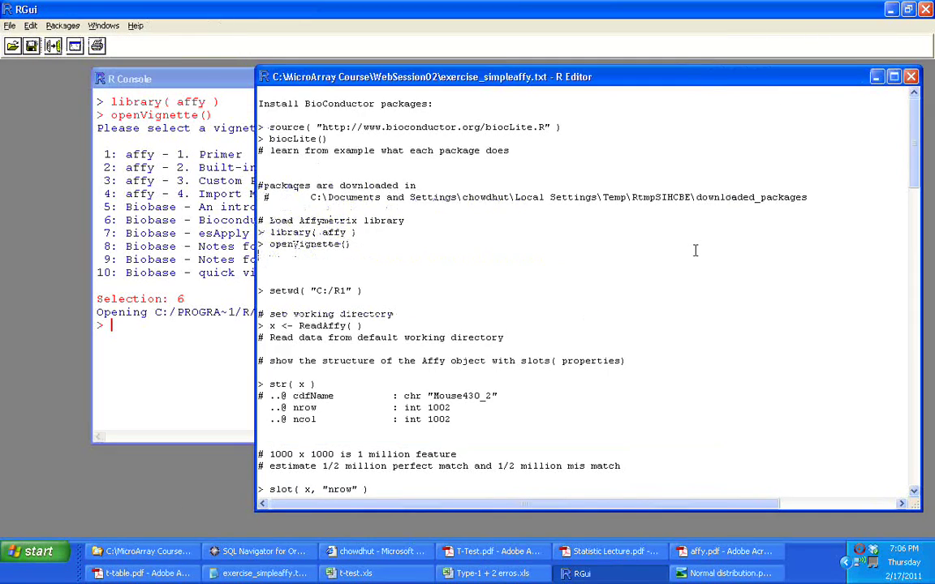
click(144, 555)
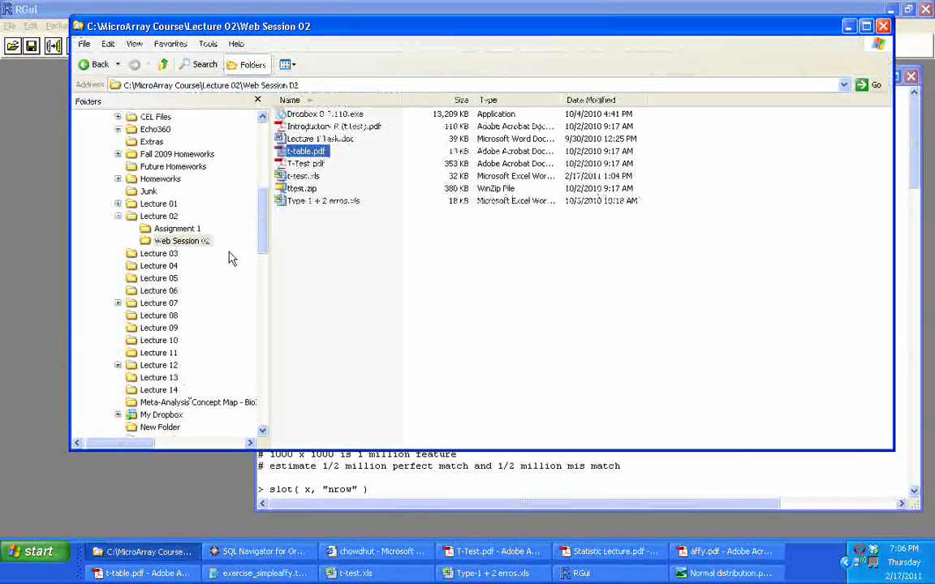
drag(258, 207, 258, 310)
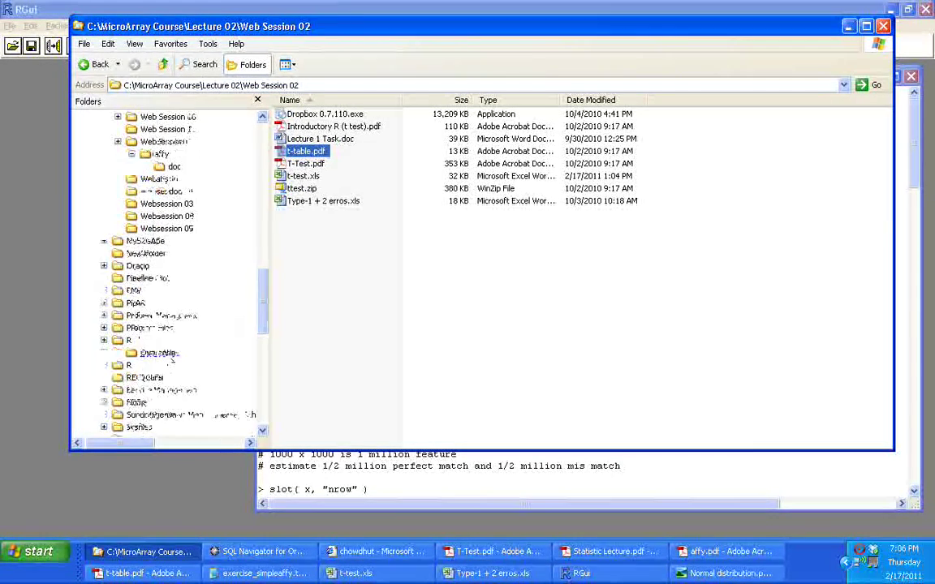
click(132, 364)
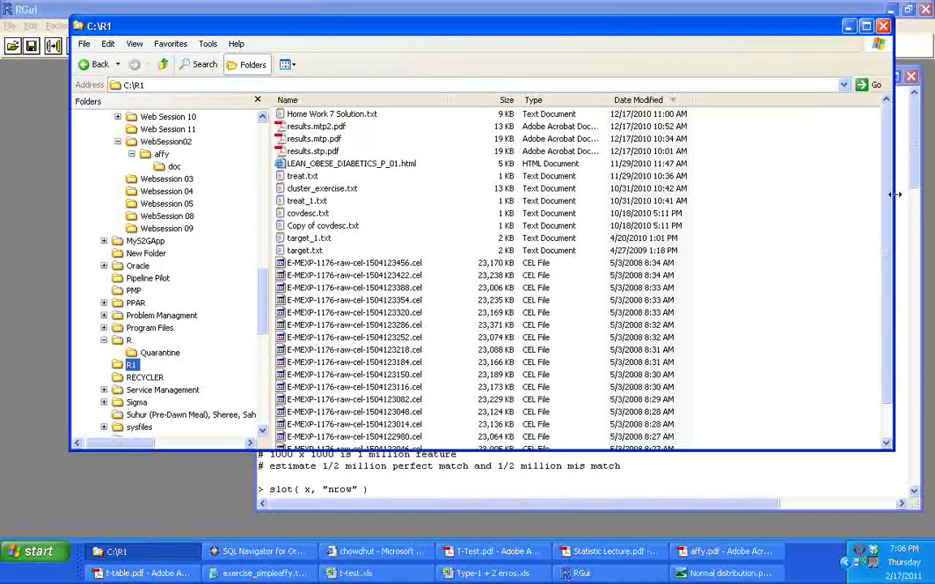
scroll(380, 302, down, 1)
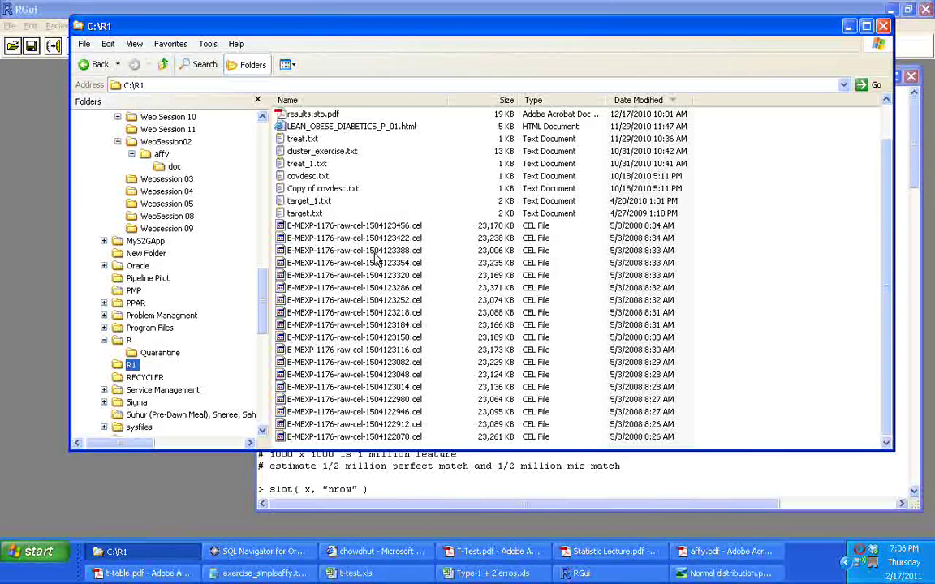
Go through the E-MEXP-1176 CEL files one by one from first to last and put the folder window away
click(372, 227)
key(Down)
key(Down)
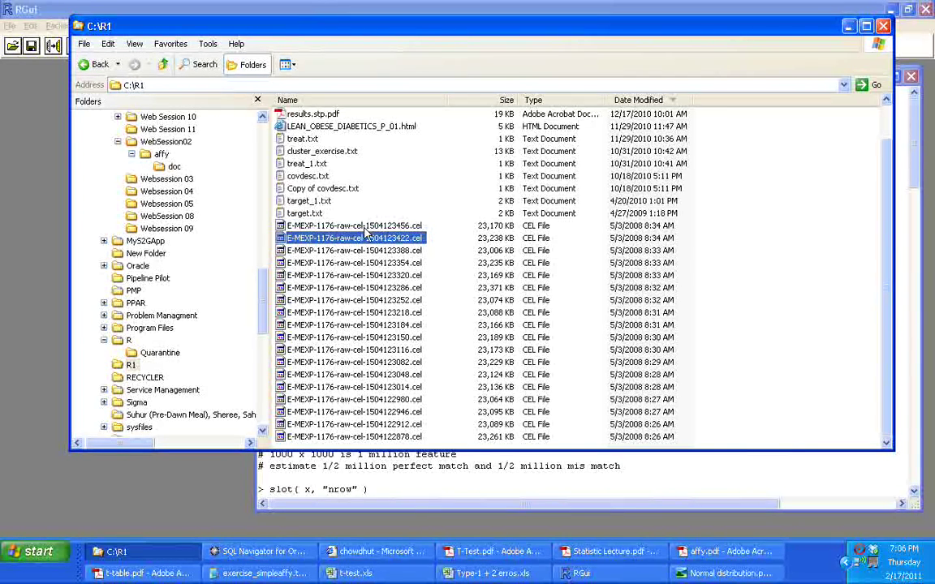
key(Down)
key(Down)
key(Down)
key(Down)
key(Down)
key(Down)
key(Down)
key(Down)
key(Down)
key(Down)
key(Down)
key(Down)
key(Down)
key(Down)
key(Down)
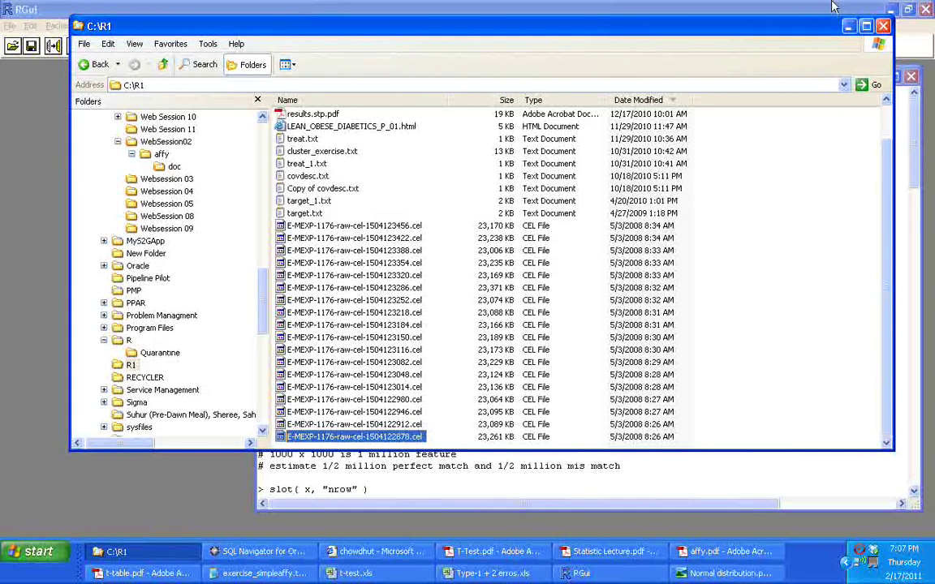
click(848, 28)
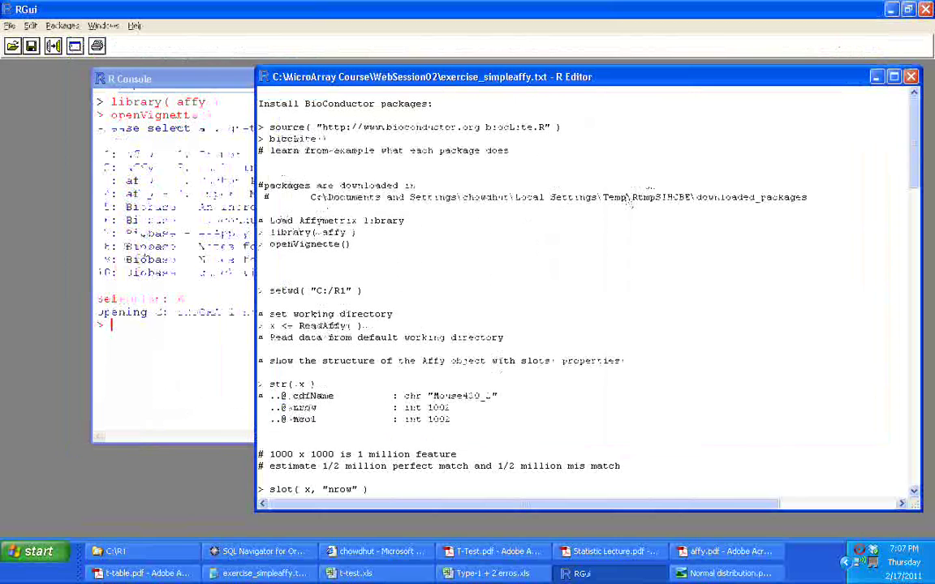
Highlight the script's setwd( "C:/R1" ) line and query the current working directory with getwd() in the R Console
drag(350, 302, 267, 290)
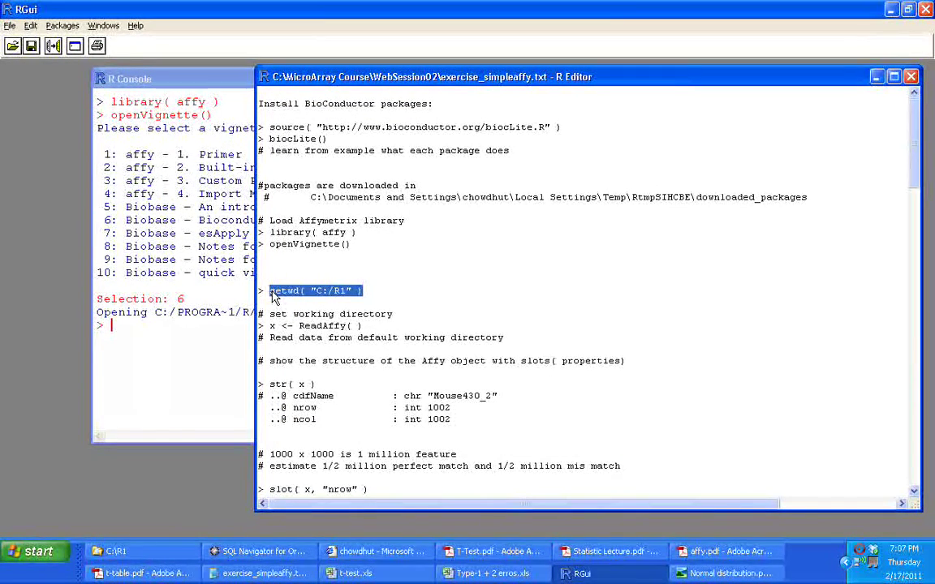
click(130, 344)
text(getwd())
key(Return)
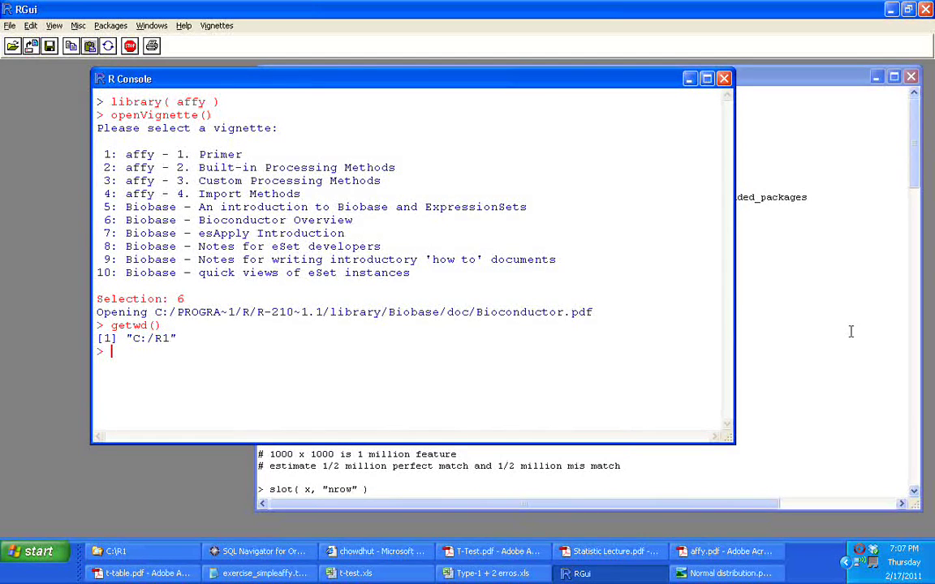
Run the setwd( "C:/R1" ) line from the script to set the working directory
click(775, 285)
drag(372, 291, 268, 291)
key(ctrl+r)
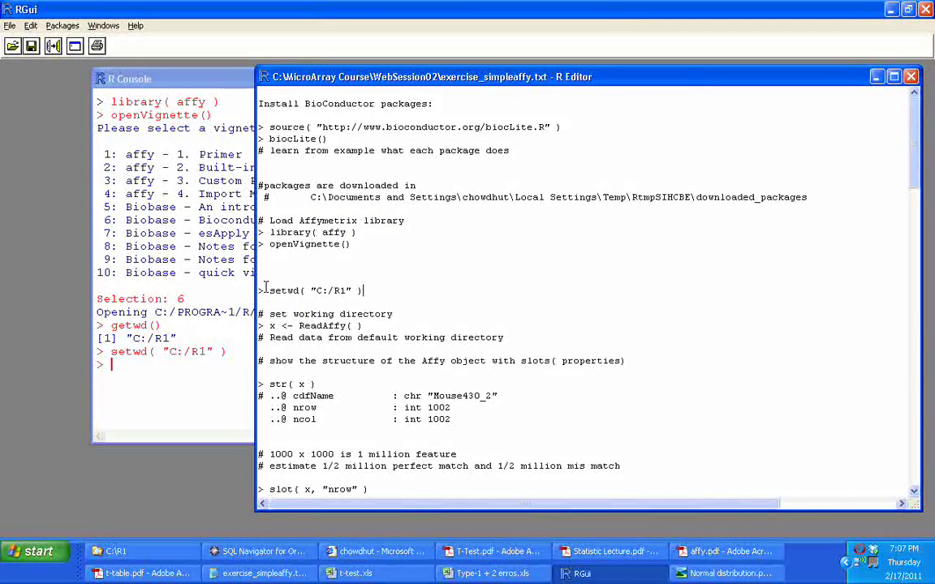
Run x <- ReadAffy( ) from the script and shift the script editor aside to uncover more of the R Console
drag(362, 326, 266, 327)
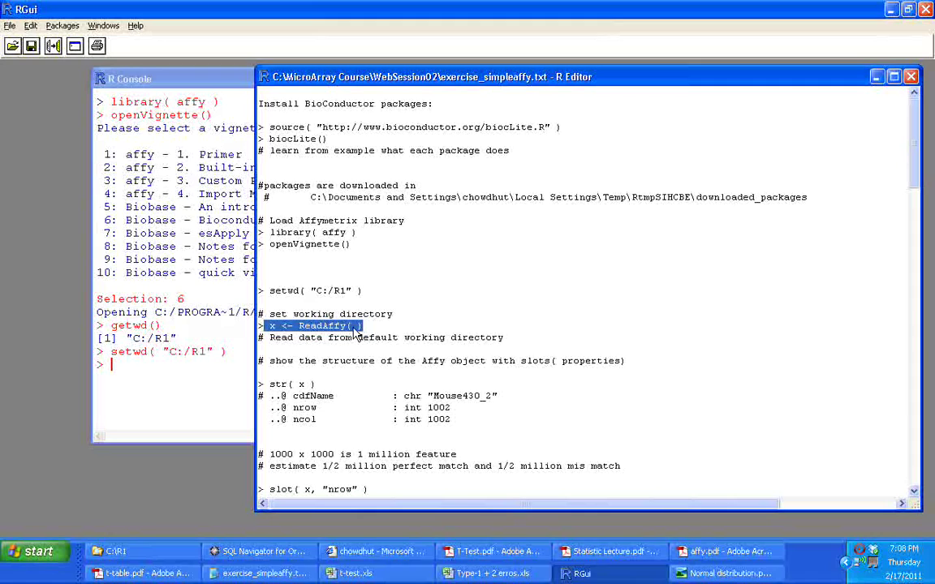
key(ctrl+r)
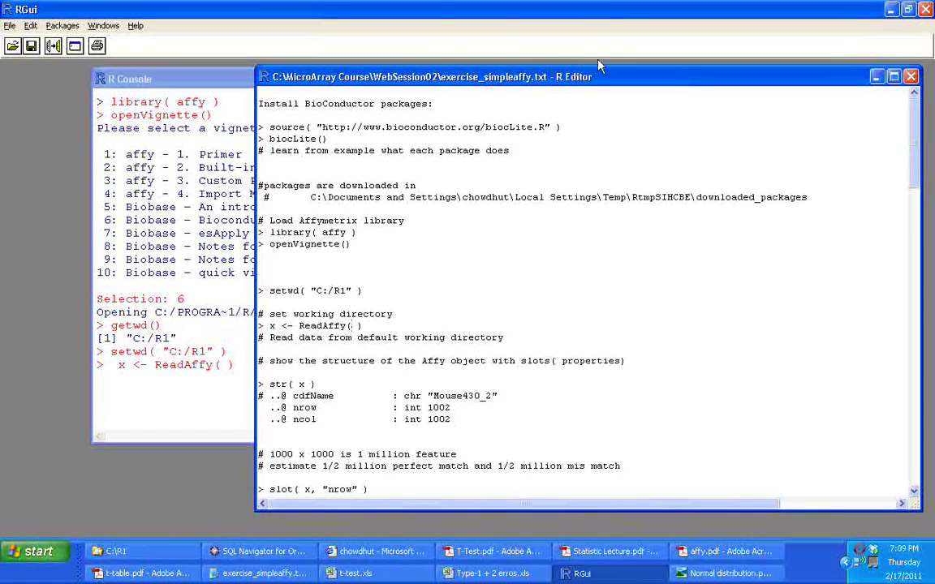
drag(435, 75, 583, 59)
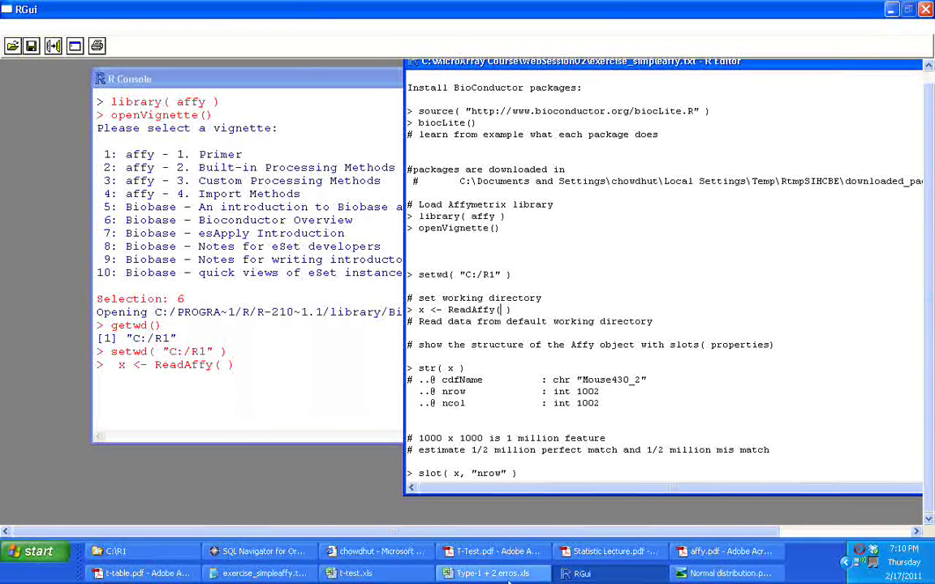
Check the web meeting and its public chat in Internet Explorer and put the browser away
click(375, 553)
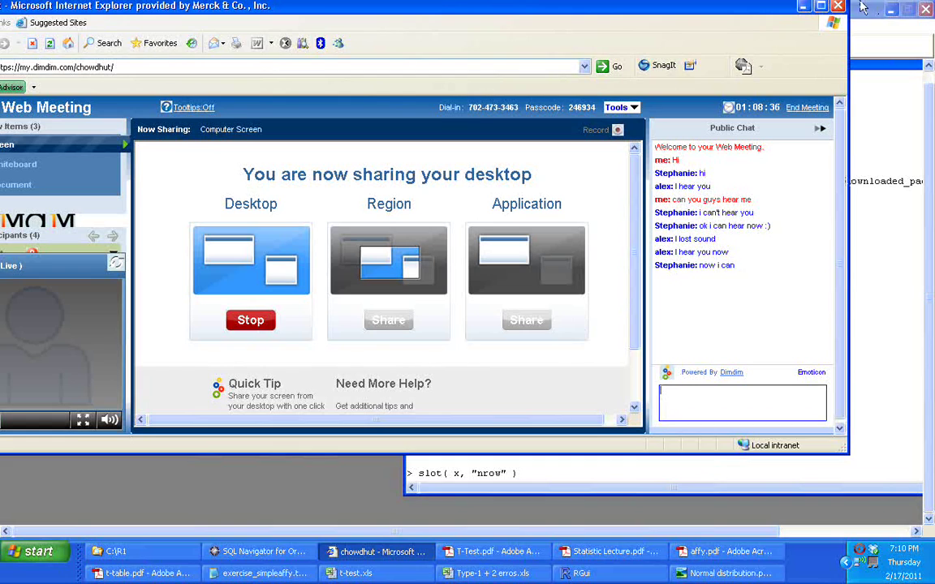
click(805, 8)
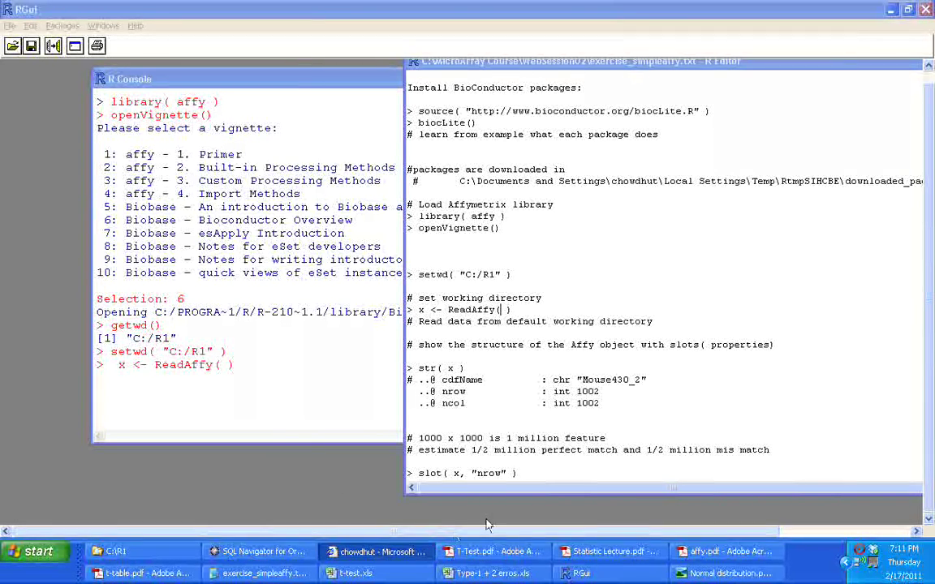
Arrange the script editor and R Console within RGui and highlight the x in the ReadAffy line
click(537, 495)
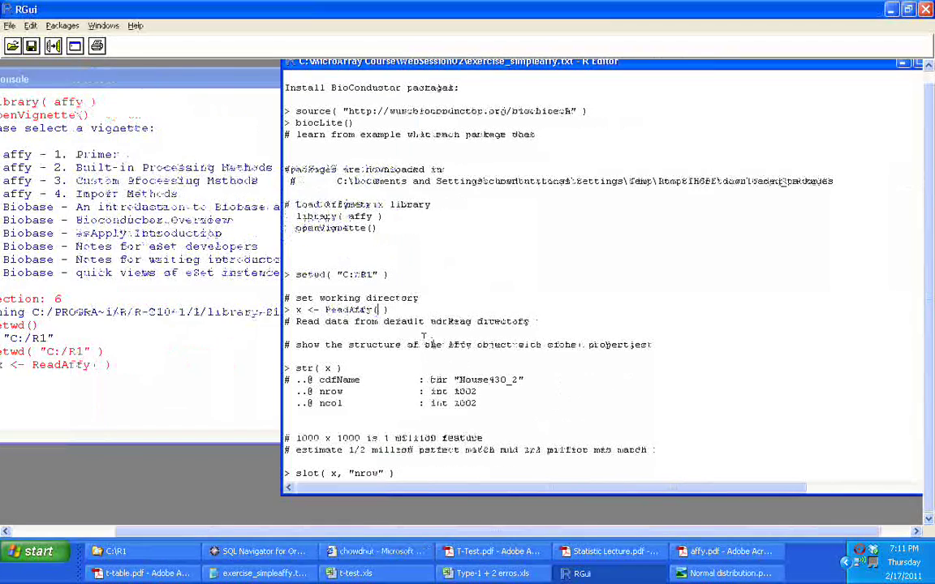
drag(198, 78, 250, 77)
click(670, 246)
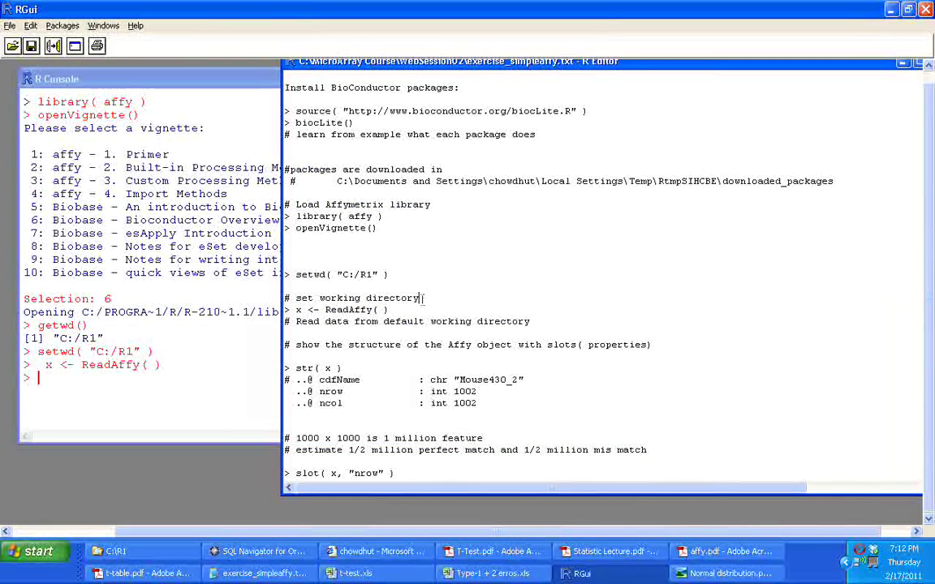
double_click(296, 310)
drag(558, 65, 524, 64)
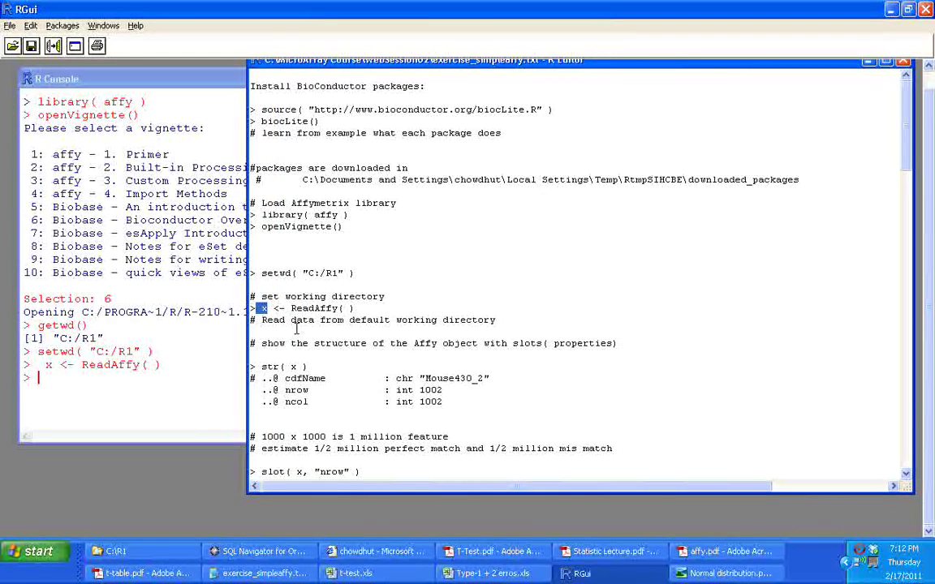
Highlight the comment on the Affy object's structure and run str( x ) from the script
drag(262, 343, 550, 344)
drag(261, 366, 281, 367)
click(523, 382)
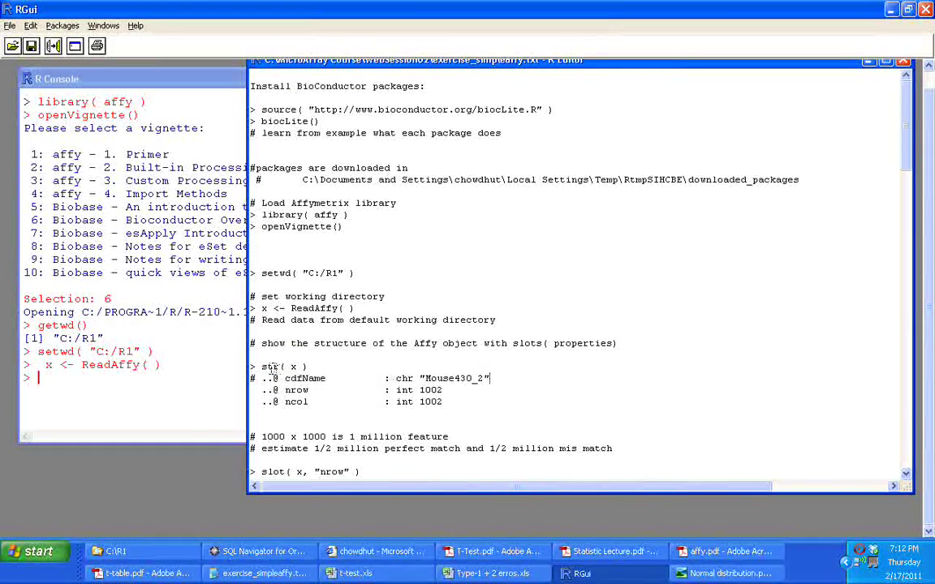
drag(261, 366, 304, 366)
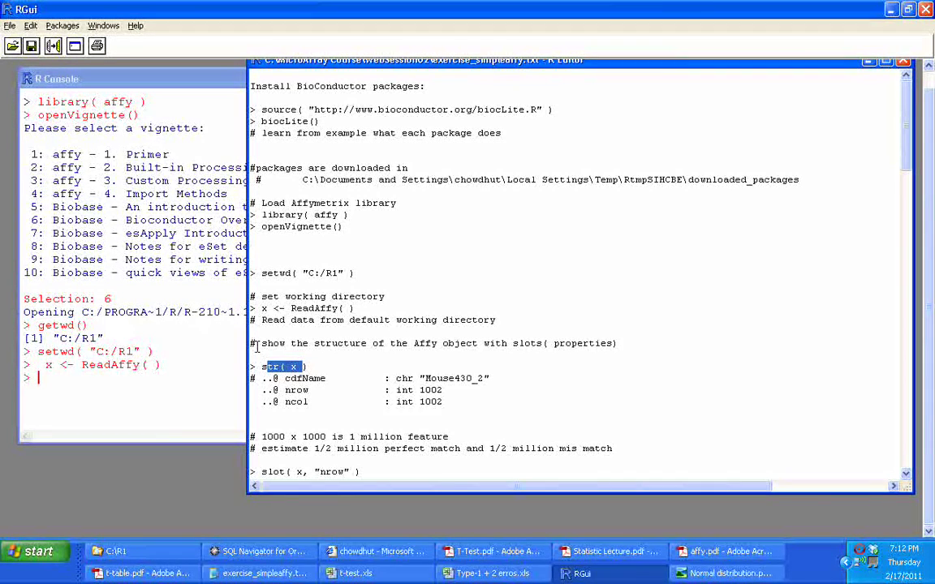
click(314, 367)
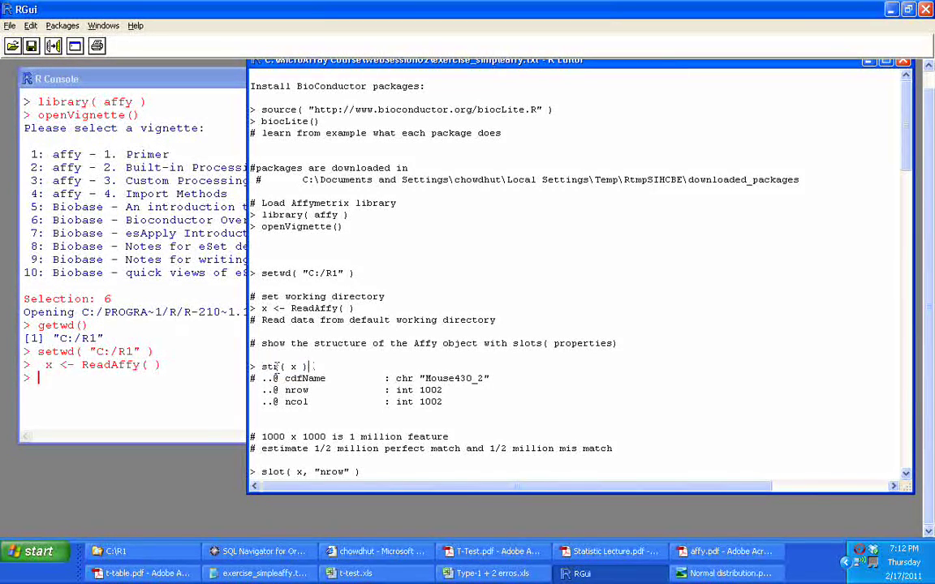
drag(262, 366, 317, 362)
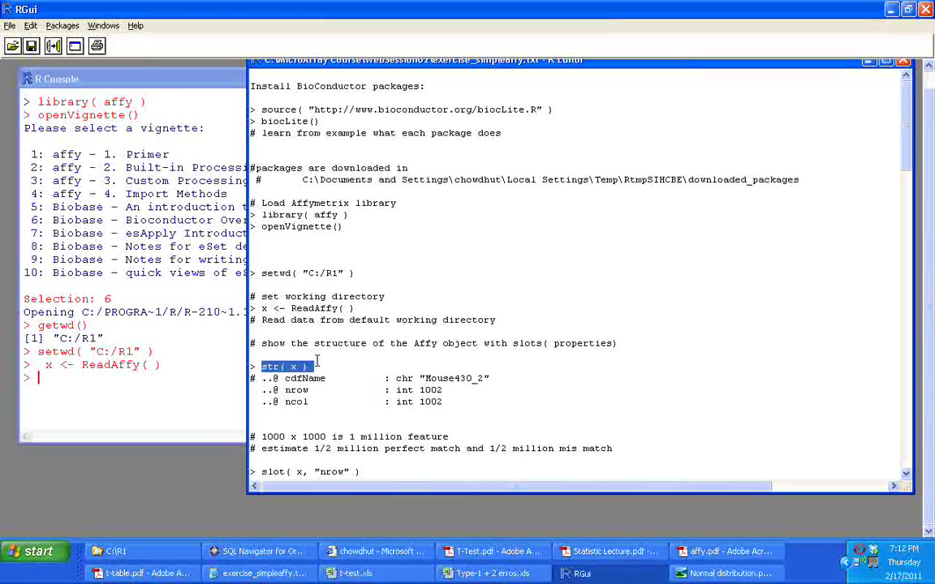
key(ctrl+r)
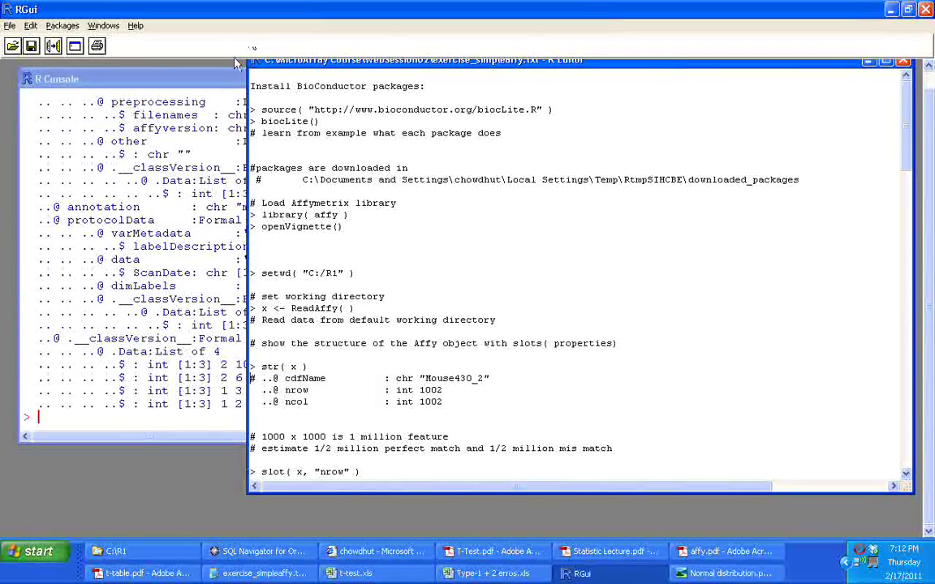
Bring the R Console forward and examine the str( x ) output from its beginning through to the final prompt
click(226, 83)
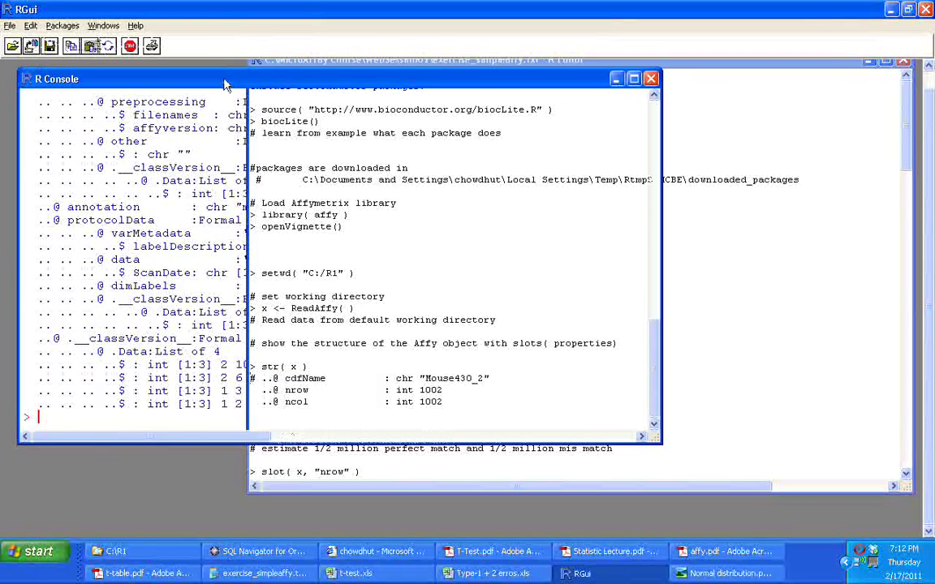
click(654, 97)
drag(656, 99, 661, 100)
scroll(341, 260, up, 5)
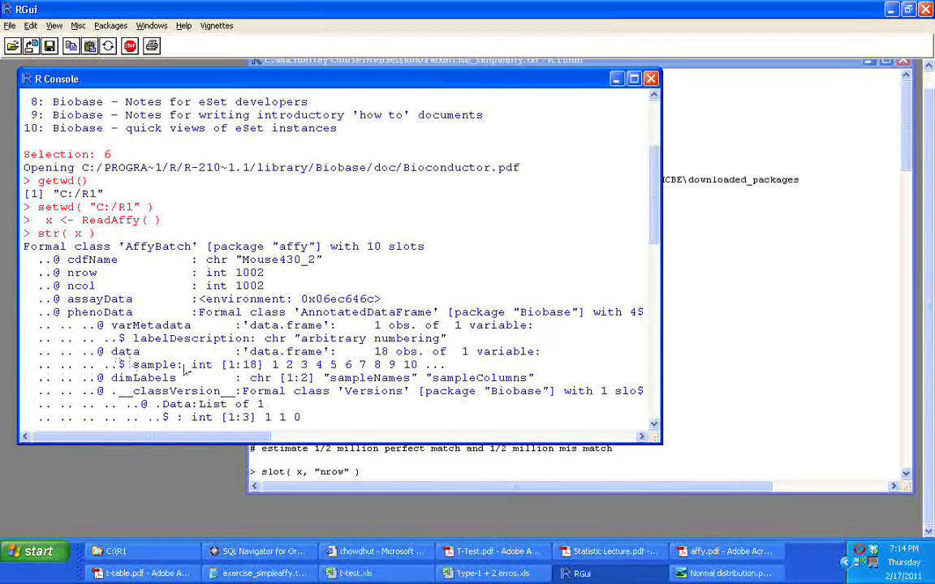
click(654, 428)
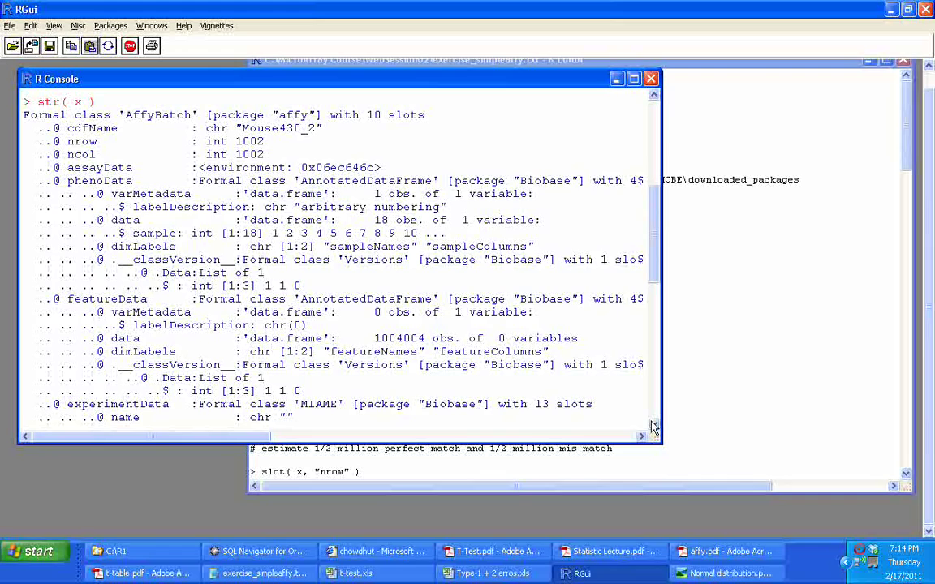
click(654, 425)
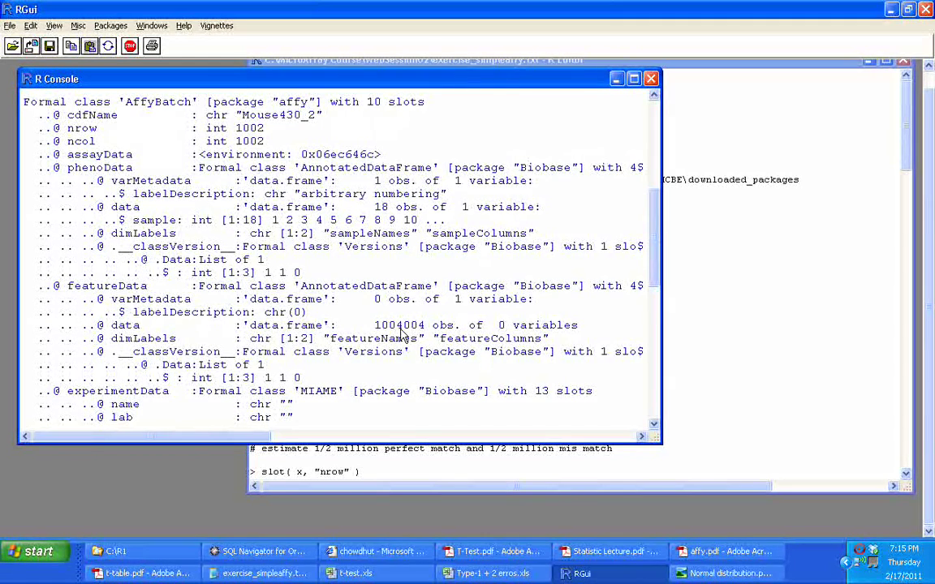
scroll(401, 334, down, 10)
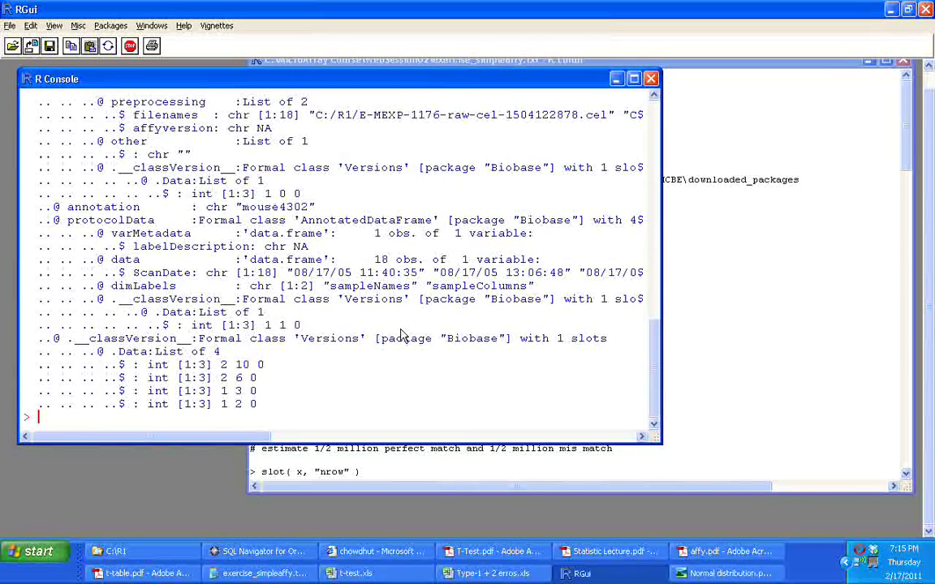
Return to the script editor and go over str( x ), the 1 million feature comment and the slot( x, "nrow" ) line
key(ctrl+Tab)
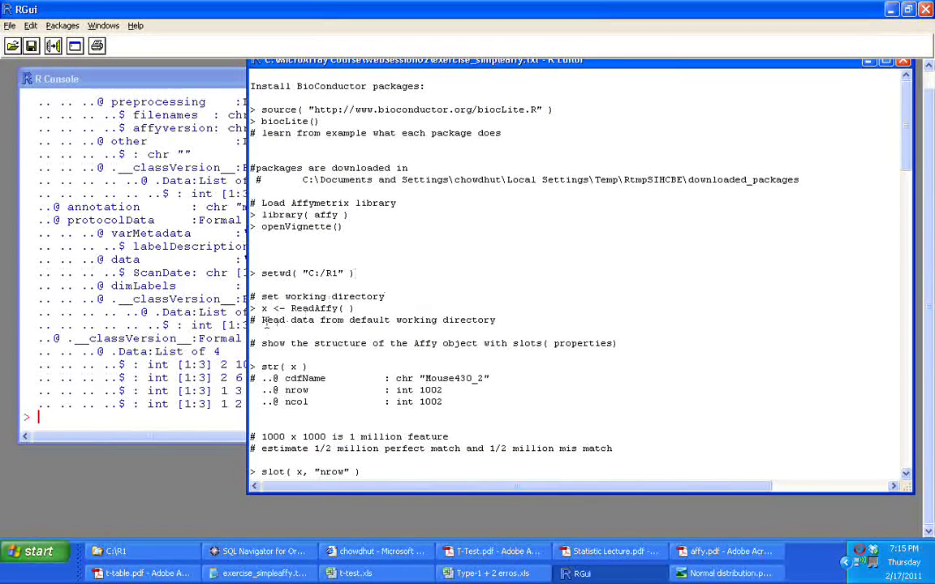
drag(258, 366, 313, 367)
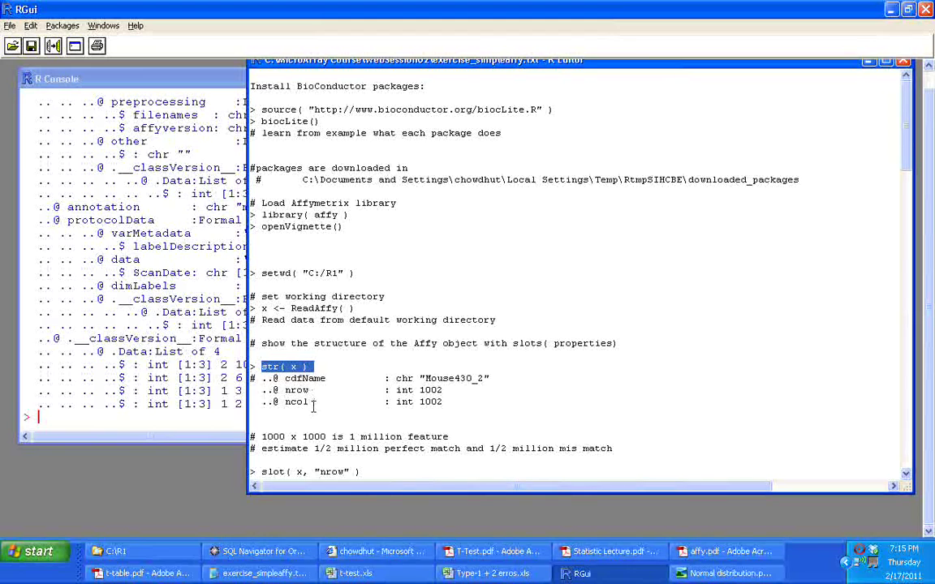
click(906, 478)
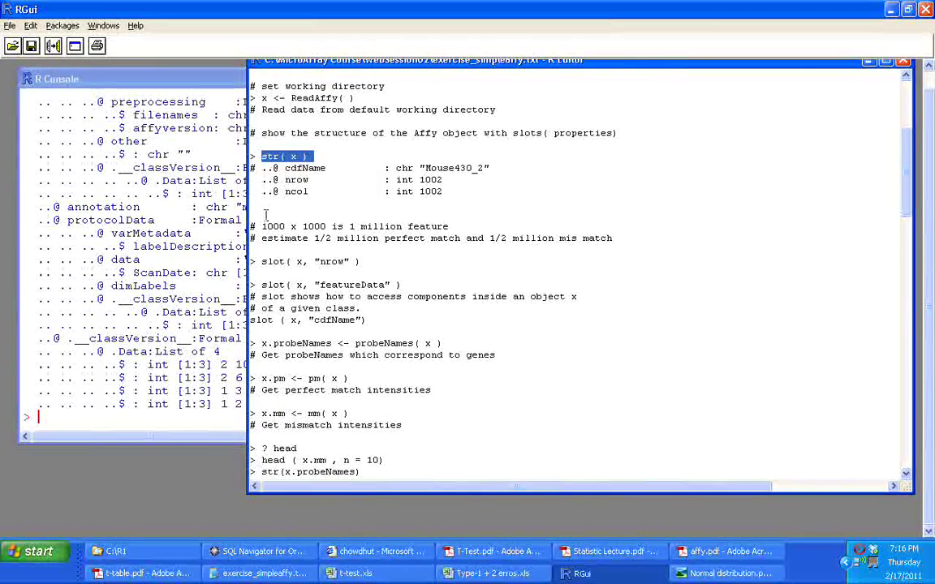
drag(261, 227, 451, 225)
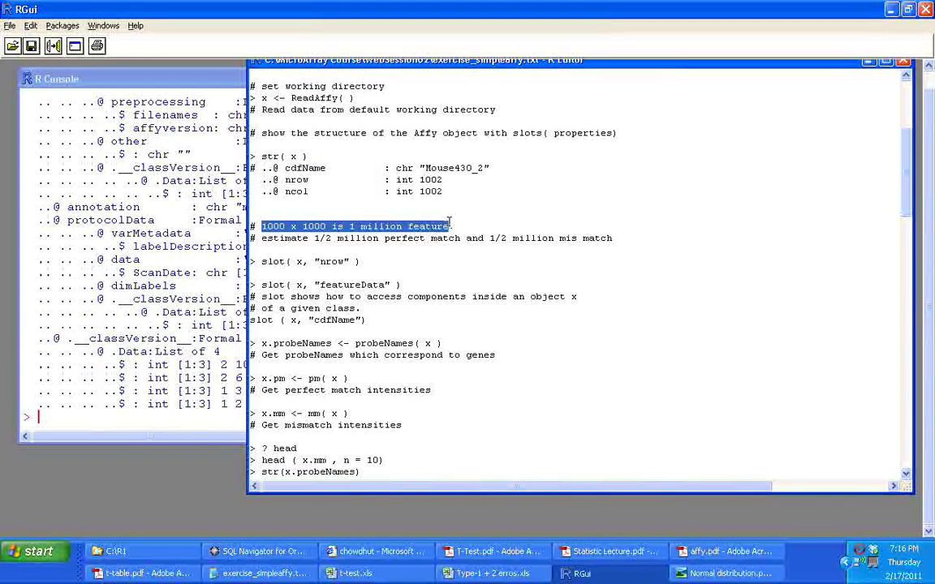
click(341, 235)
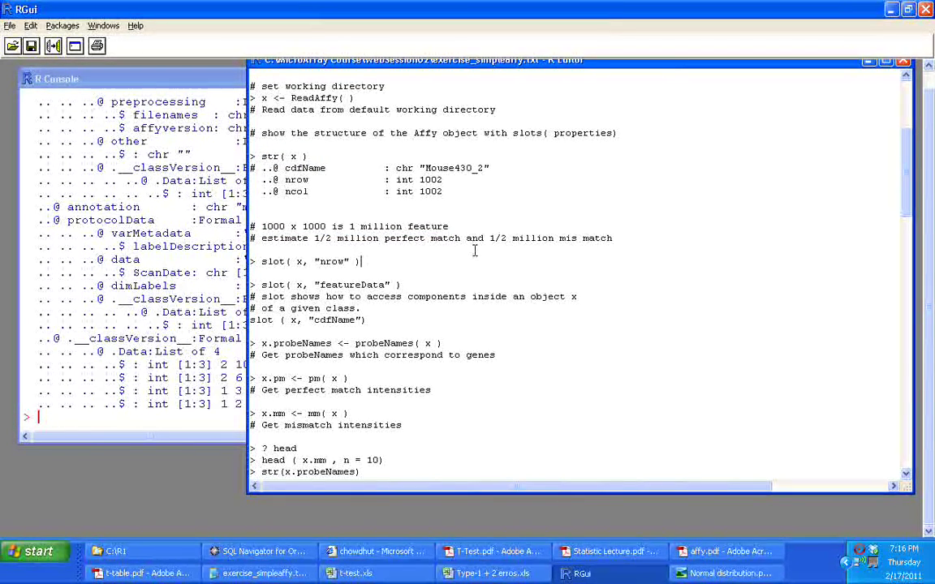
drag(366, 261, 261, 265)
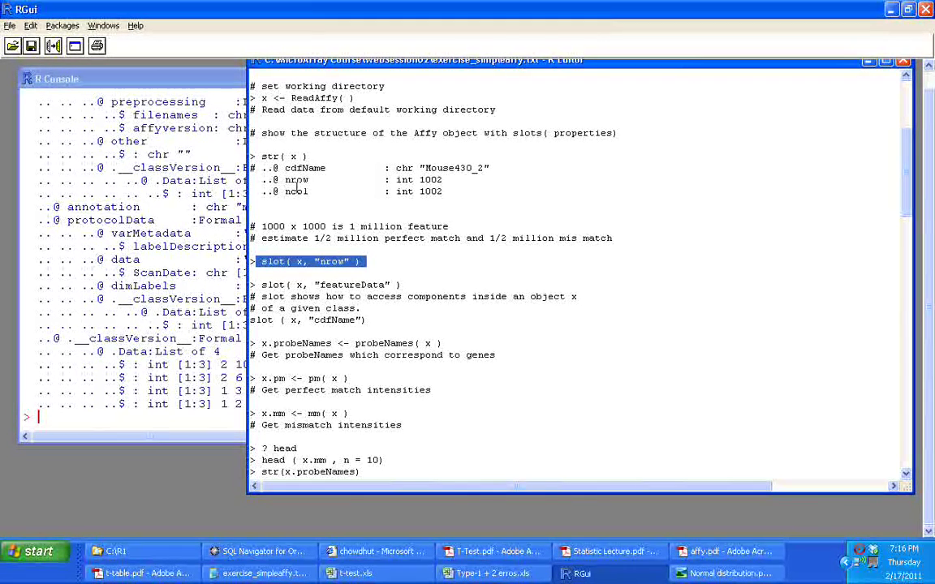
click(276, 266)
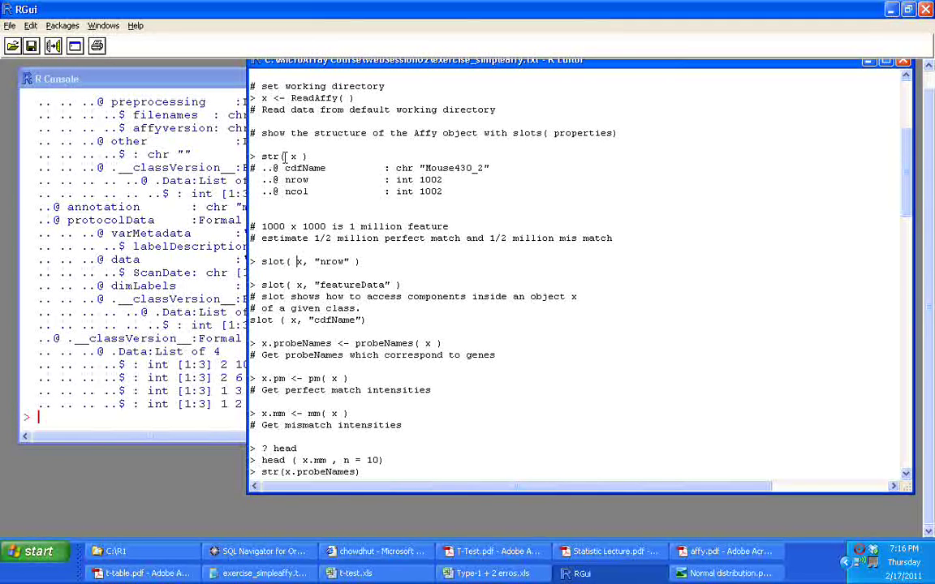
Run slot( x, "nrow" ) from the script to read the row count of the Affy object
drag(315, 261, 258, 261)
click(357, 262)
click(261, 266)
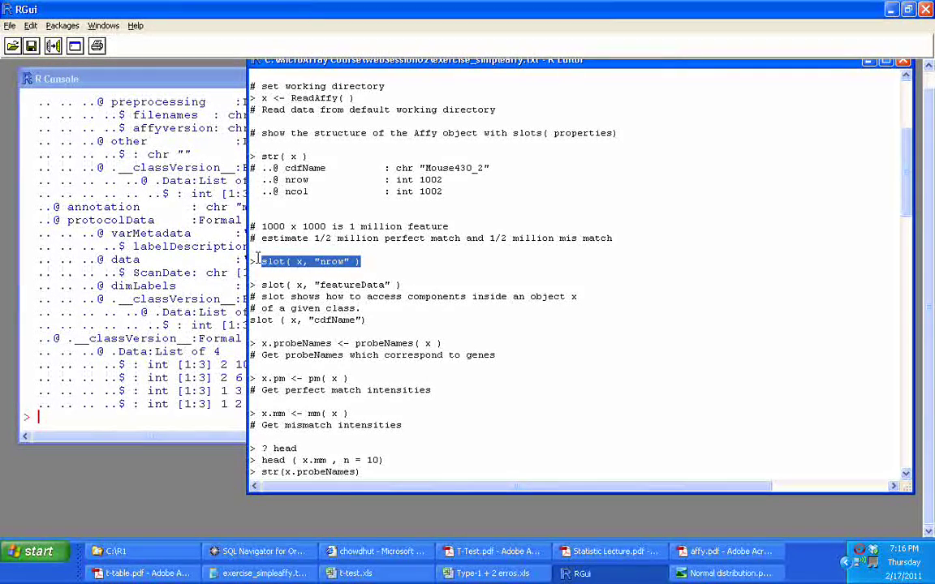
key(ctrl+r)
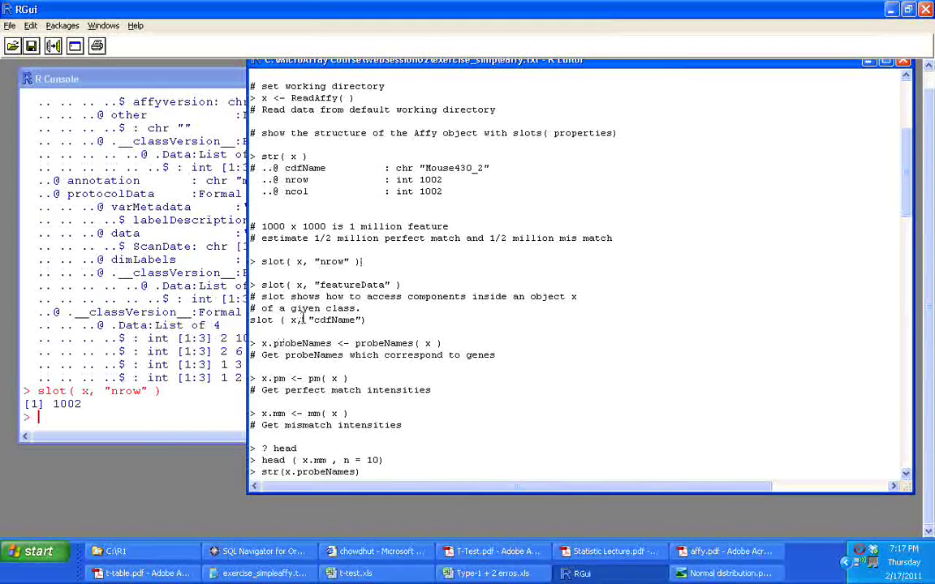
Run slot( x, "featureData" ) from the script and review its full output in the console
drag(260, 285, 427, 281)
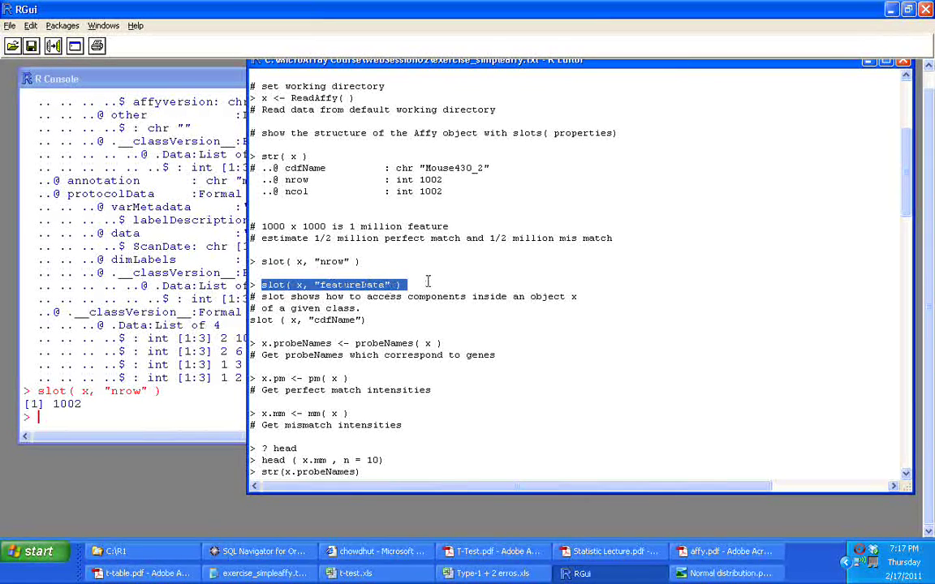
key(ctrl+r)
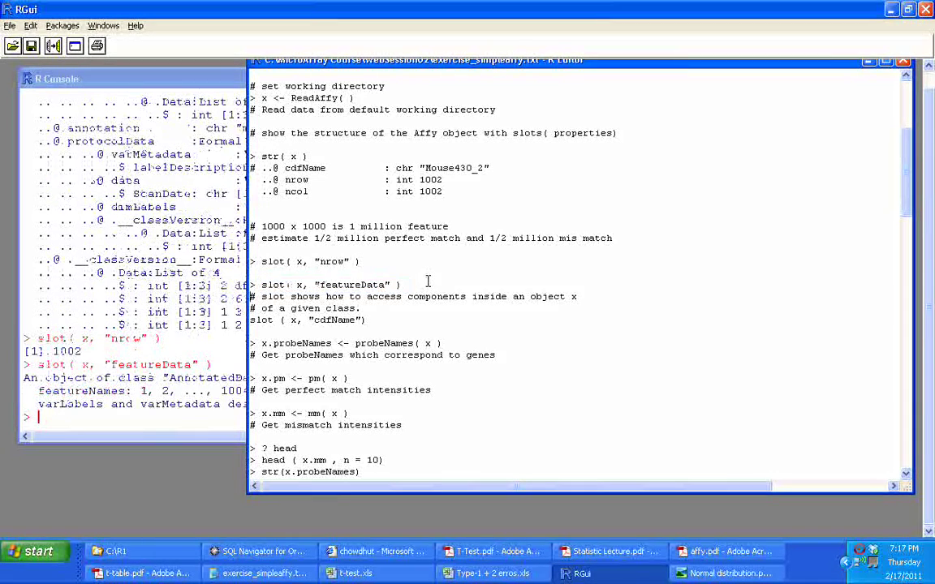
click(218, 95)
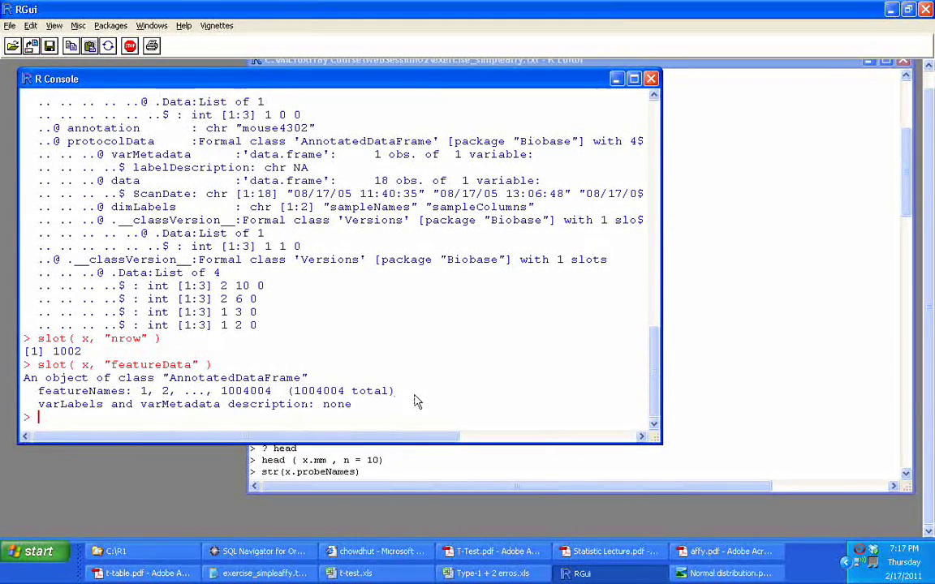
click(756, 228)
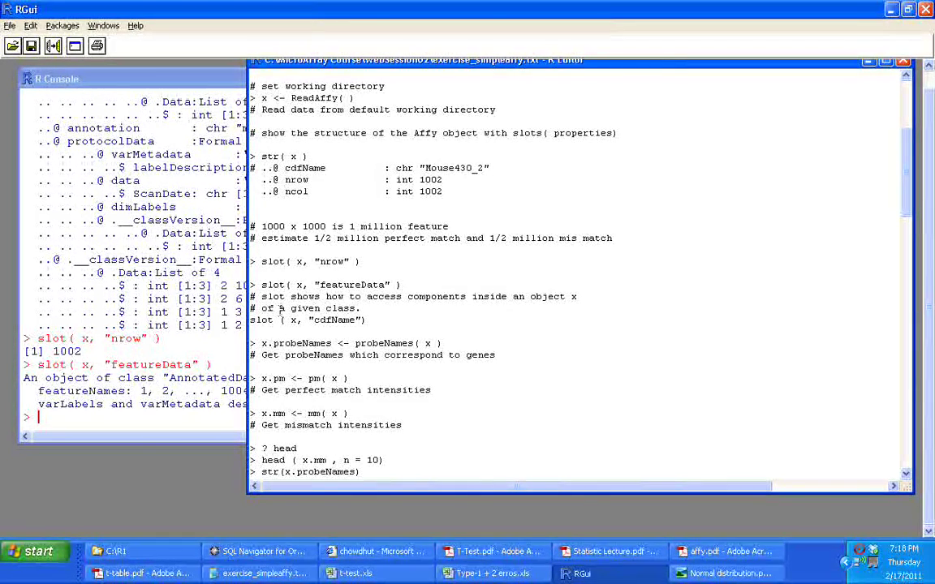
Run slot ( x, "cdfName") from the script and check the returned chip name in the console
click(269, 343)
drag(369, 321, 251, 320)
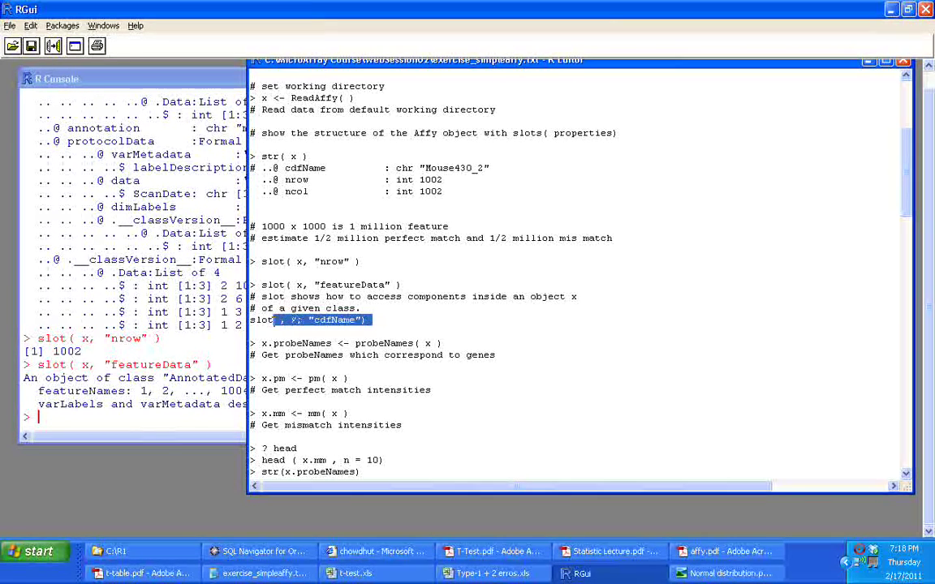
key(ctrl+r)
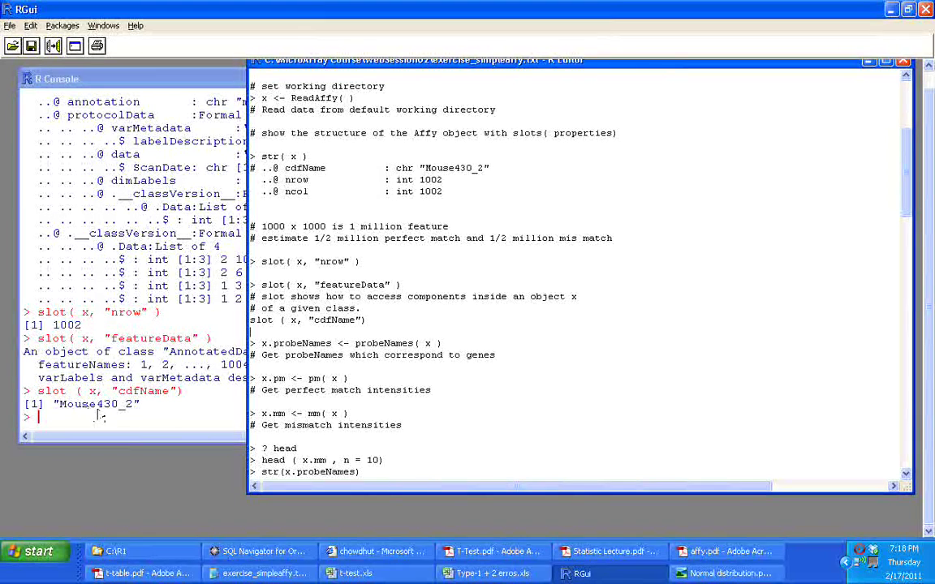
click(134, 363)
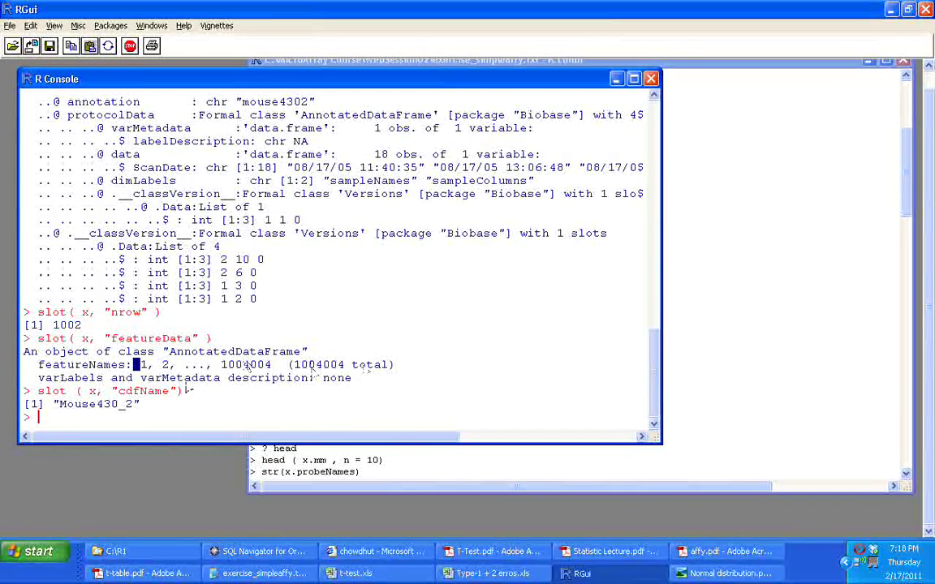
click(681, 307)
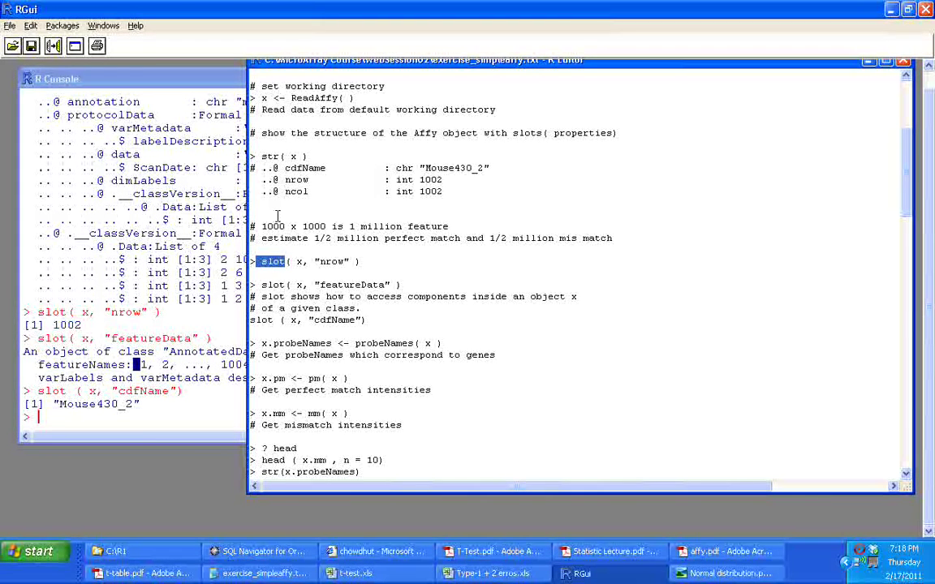
drag(274, 156, 282, 168)
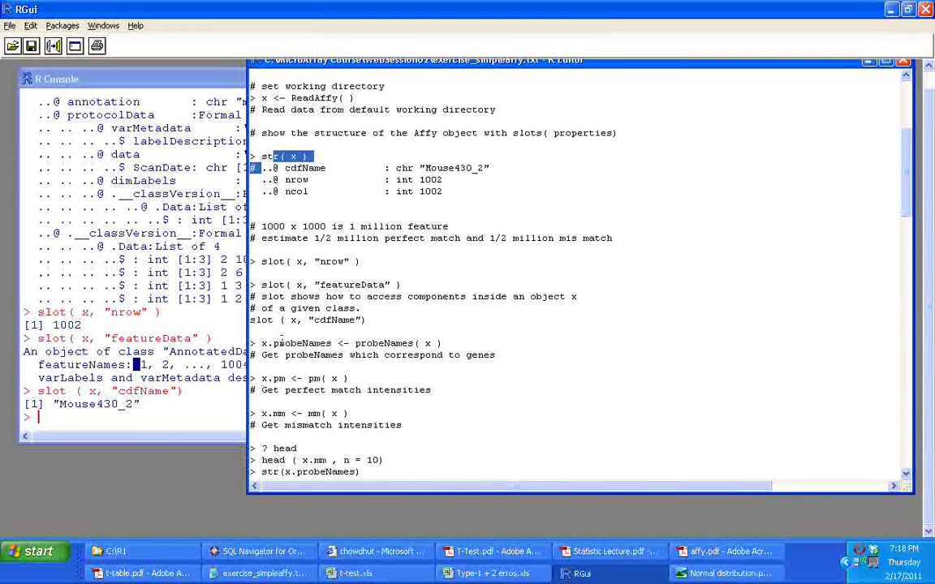
click(314, 406)
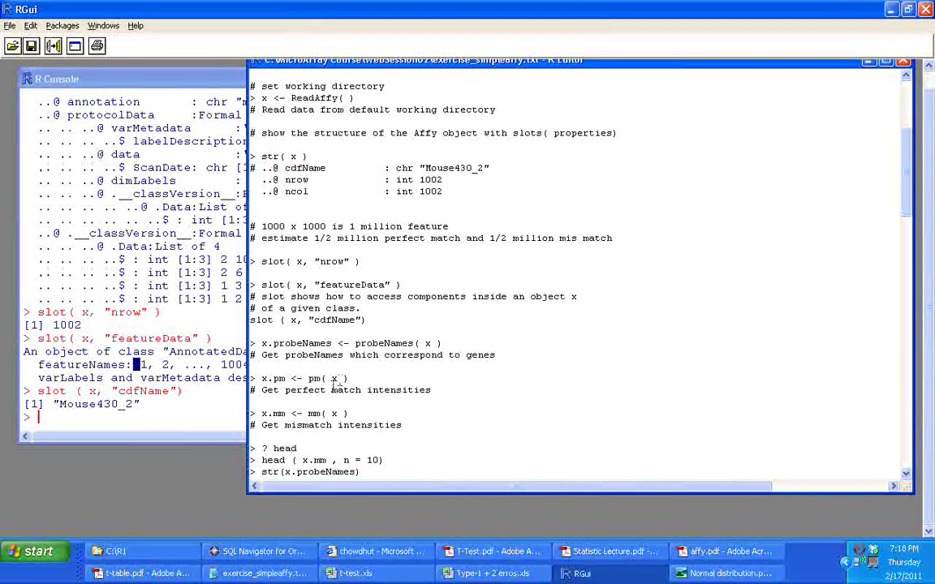
drag(442, 343, 261, 343)
click(375, 332)
double_click(293, 156)
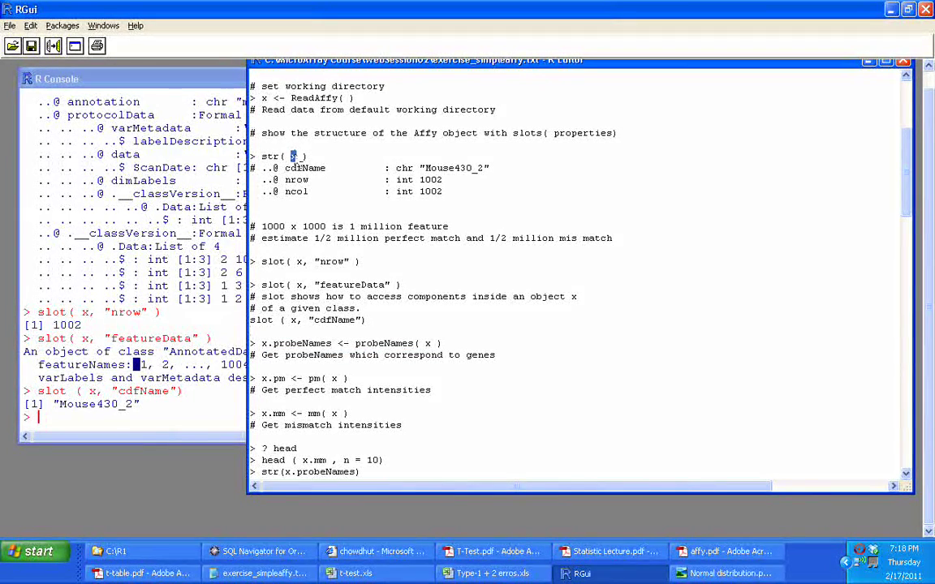
double_click(315, 98)
click(461, 280)
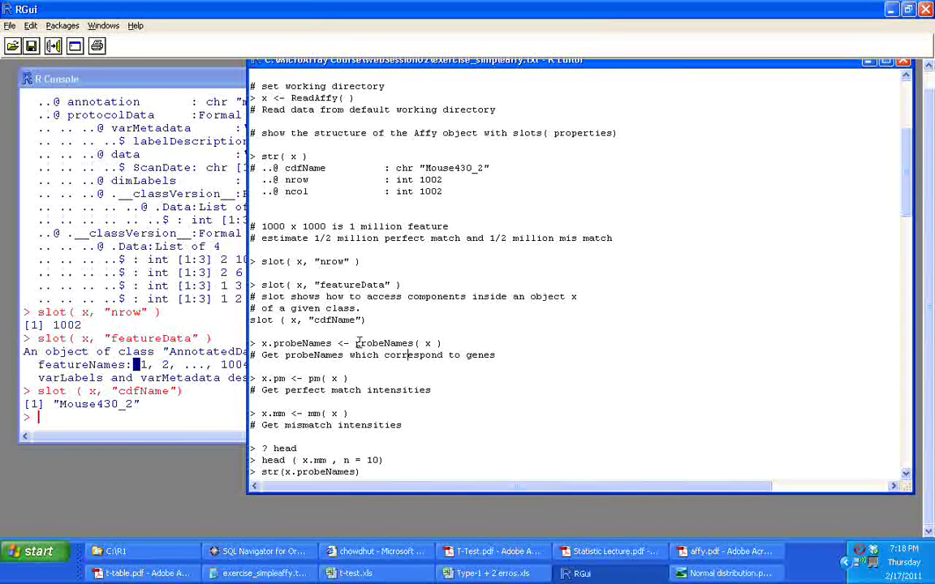
Run x.probeNames <- probeNames( x ) from the script to store the probe names
drag(354, 343, 460, 342)
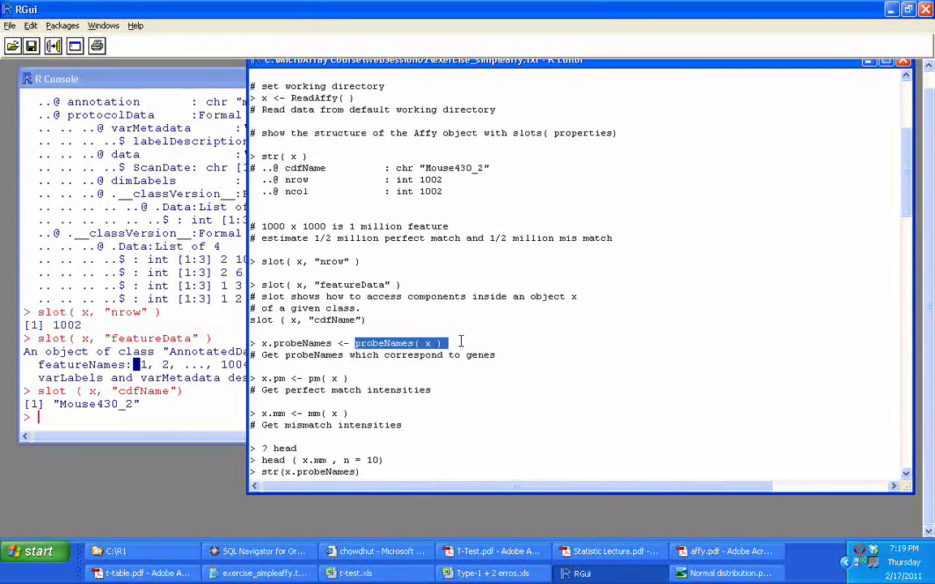
click(460, 343)
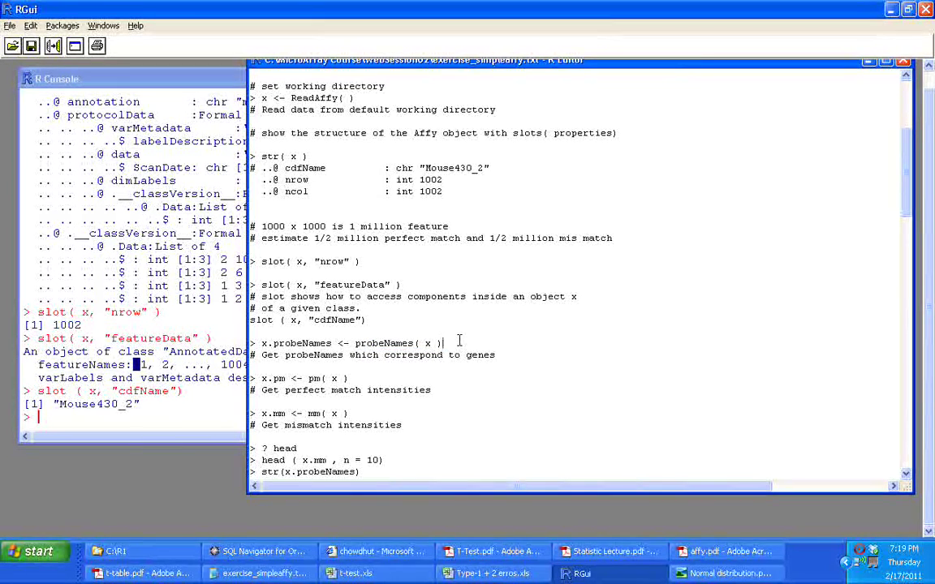
drag(452, 344, 261, 343)
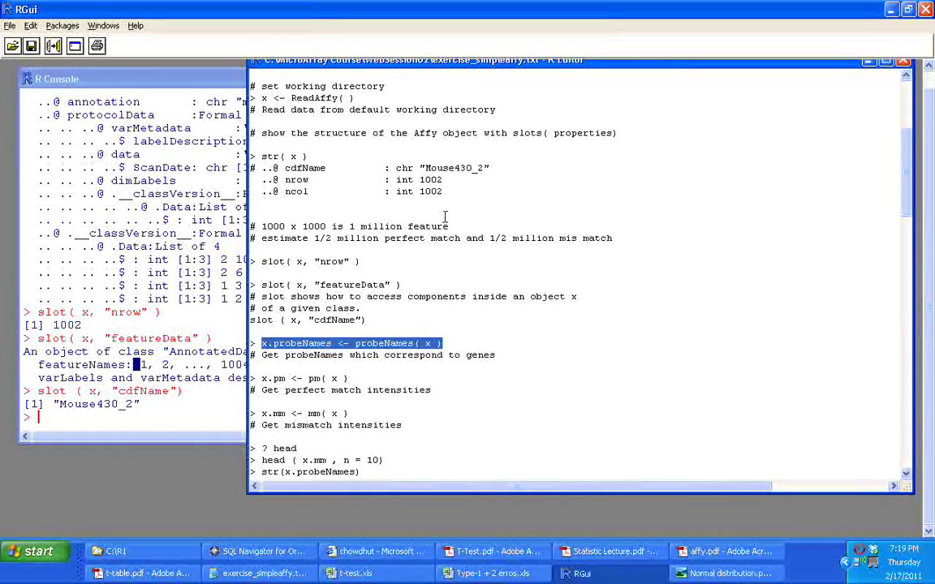
key(ctrl+r)
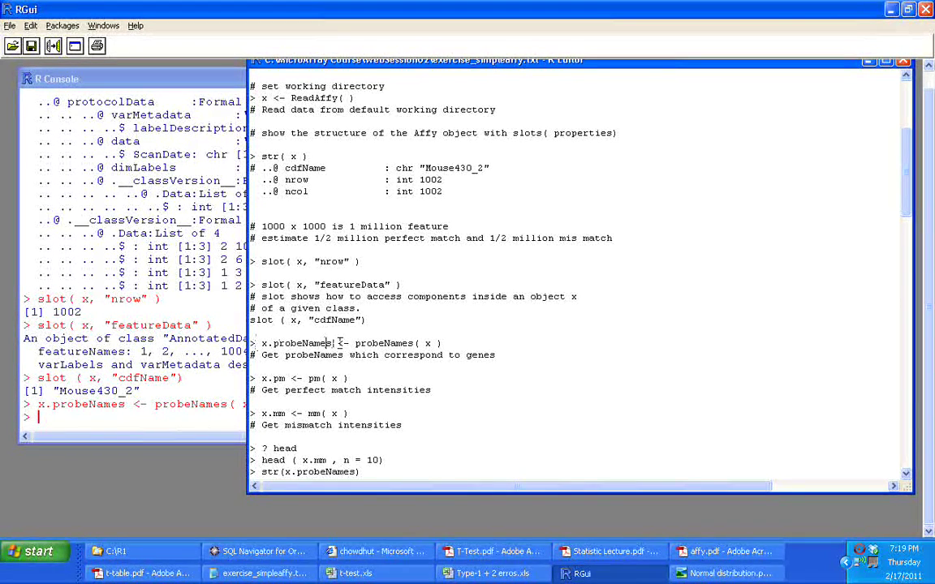
Print x.probeNames in the console and examine the repeated probe set IDs
drag(334, 343, 257, 344)
key(ctrl+r)
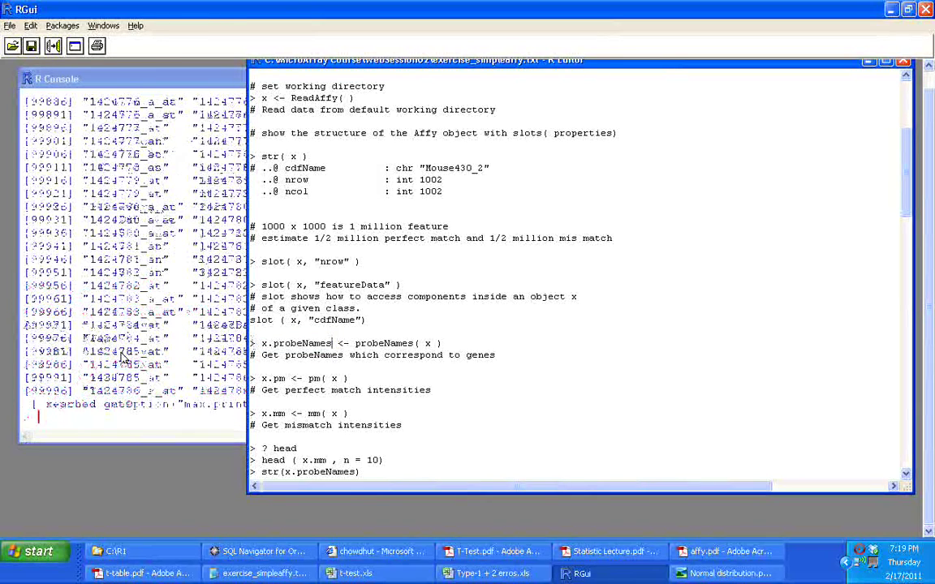
click(122, 357)
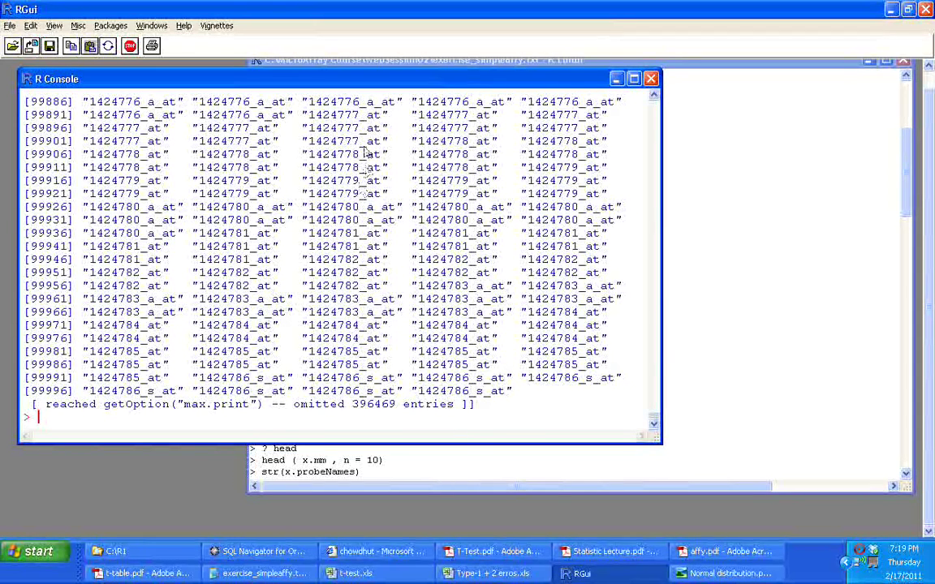
drag(358, 141, 323, 180)
click(386, 182)
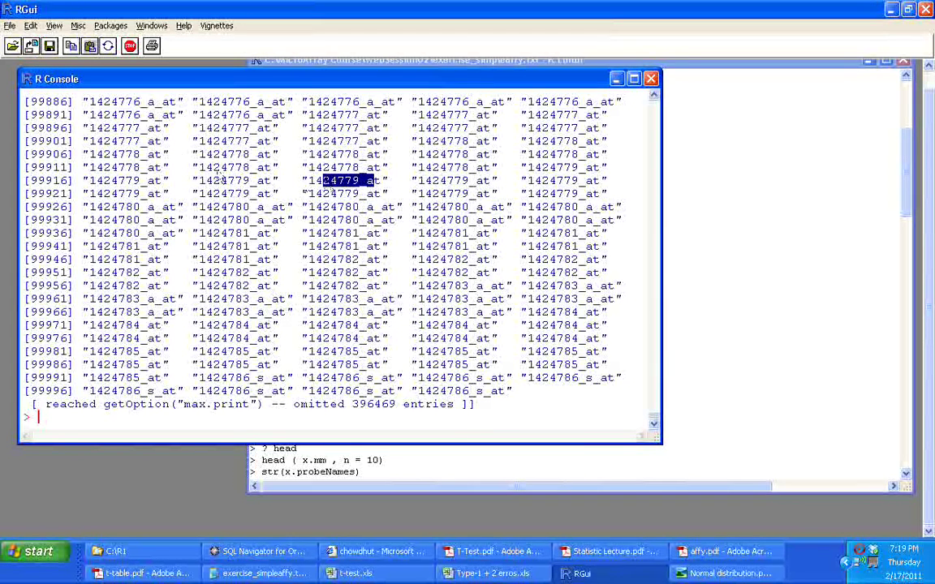
mouse_move(162, 154)
mouse_down()
mouse_move(143, 134)
mouse_move(156, 127)
mouse_move(153, 138)
mouse_up()
drag(308, 127, 344, 144)
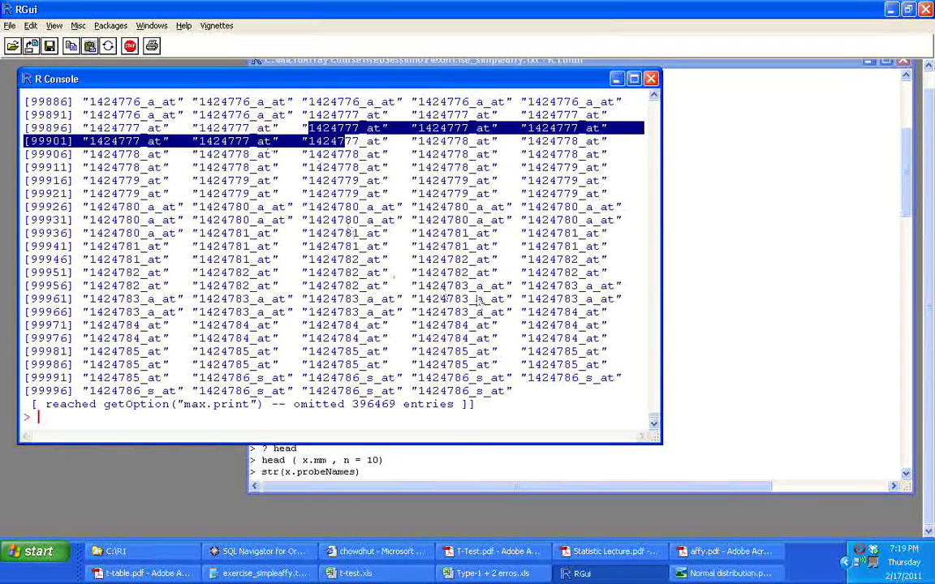
click(806, 307)
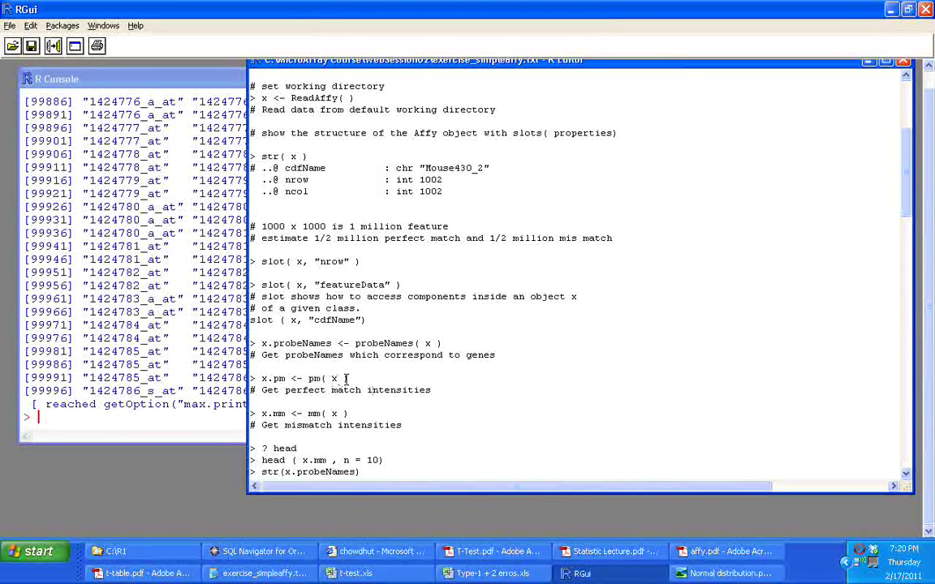
Run x.pm <- pm( x ) from the script to store the perfect match intensities
drag(356, 343, 426, 338)
drag(358, 343, 428, 341)
click(429, 354)
drag(308, 378, 262, 379)
click(355, 377)
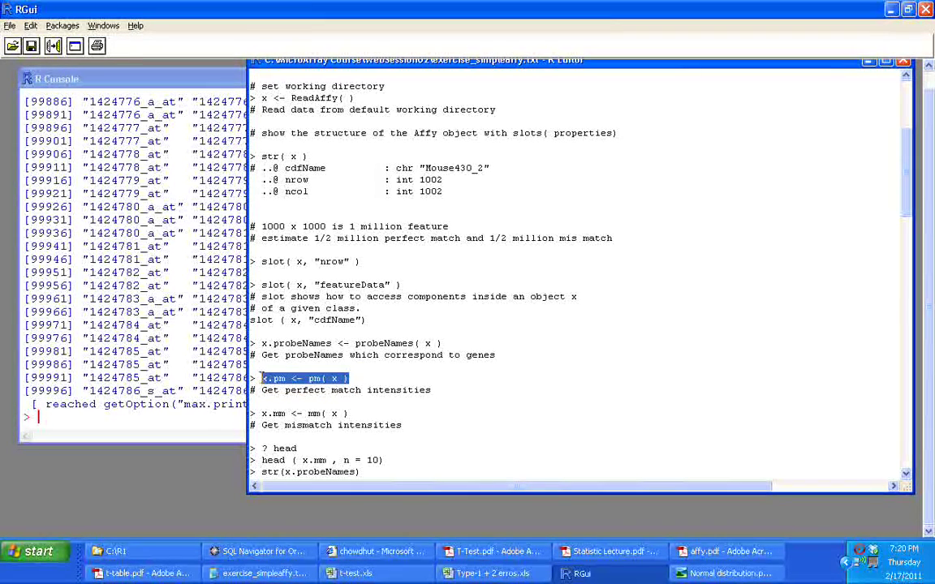
key(ctrl+r)
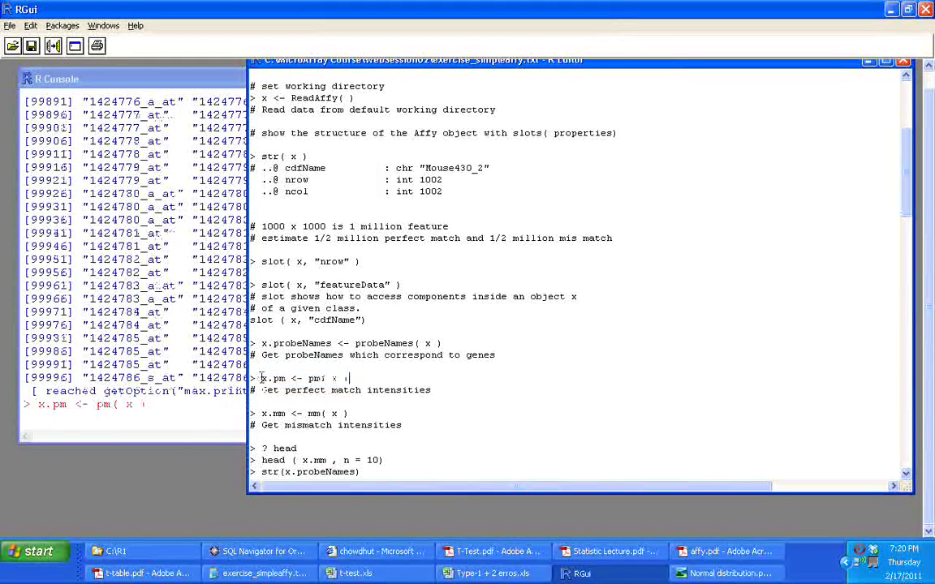
Print x.pm in the console and look through its rows of intensities
drag(286, 380, 260, 379)
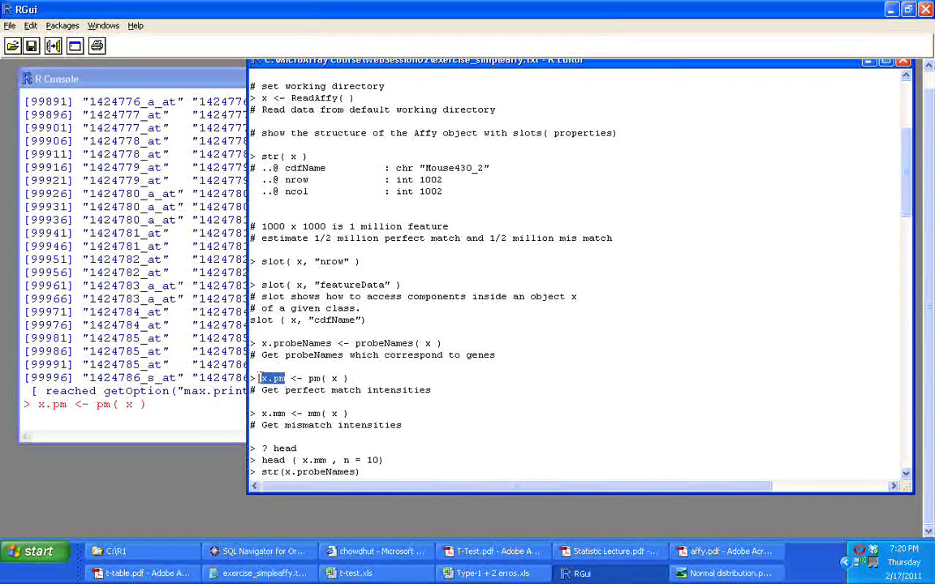
key(ctrl+r)
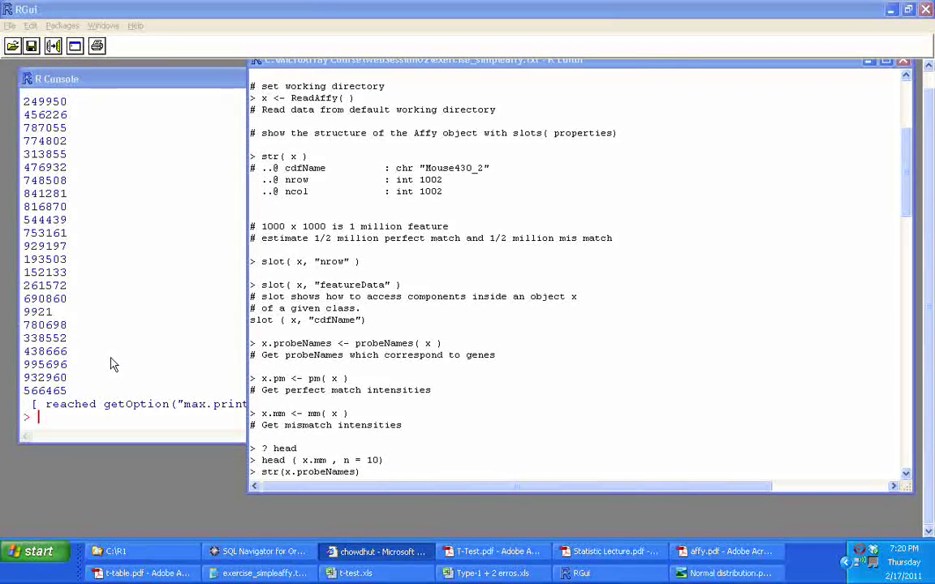
click(110, 361)
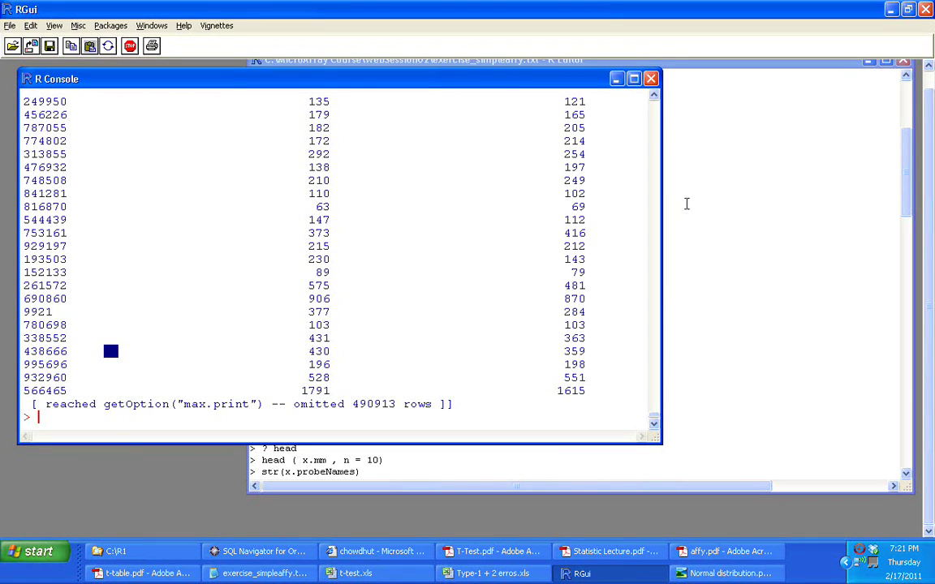
click(654, 97)
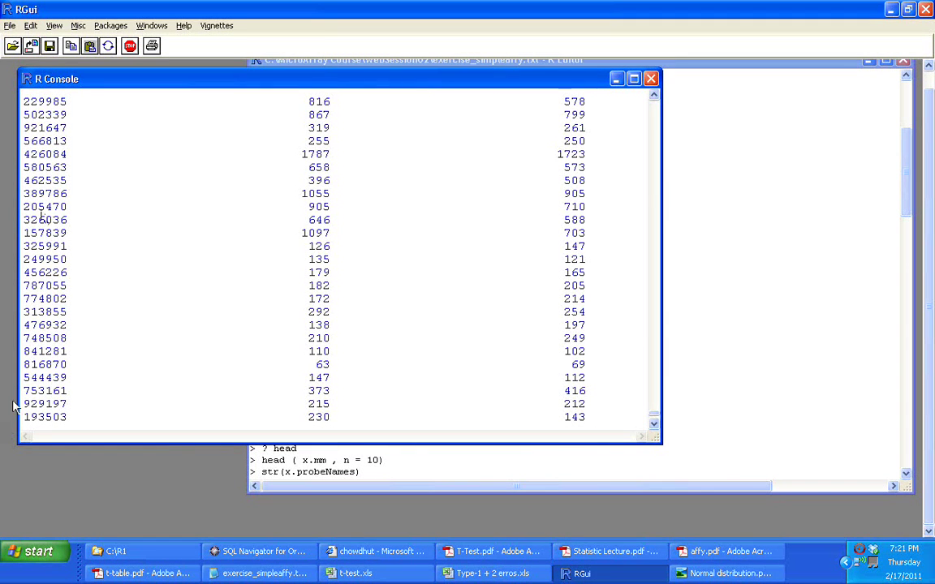
click(739, 236)
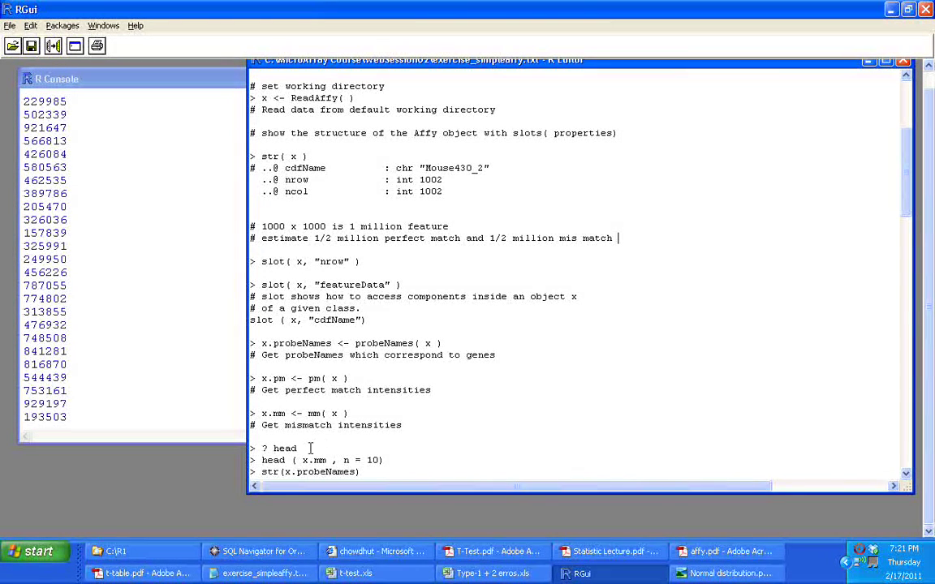
Examine the ? head and head ( x.mm , n = 10) commands below the mismatch line in the script
click(308, 389)
drag(688, 73, 671, 75)
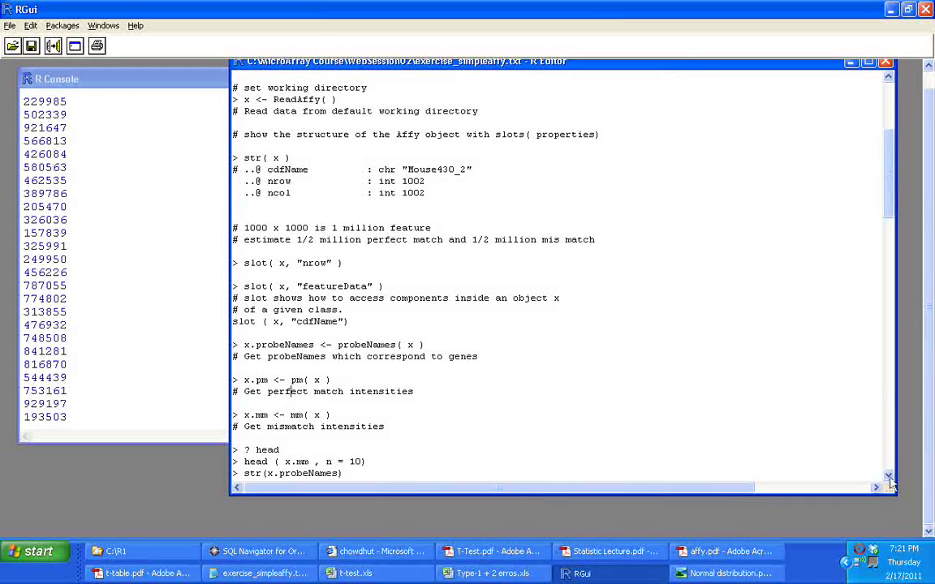
scroll(268, 397, down, 2)
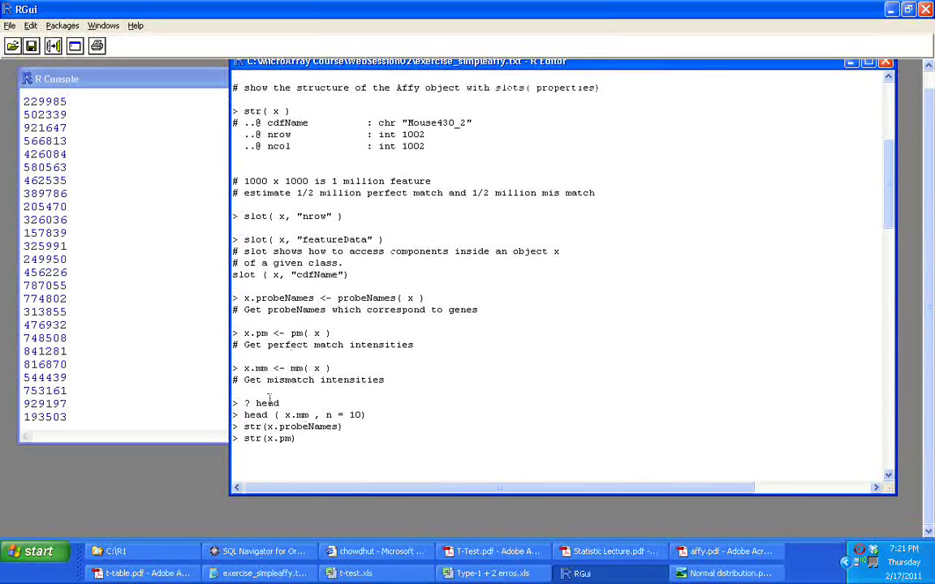
drag(238, 403, 286, 403)
click(362, 422)
key(Down)
drag(240, 415, 327, 415)
click(344, 380)
Run x.mm <- mm( x ) from the script to store the mismatch intensities and check the console
drag(333, 368, 239, 370)
click(274, 329)
drag(331, 368, 244, 369)
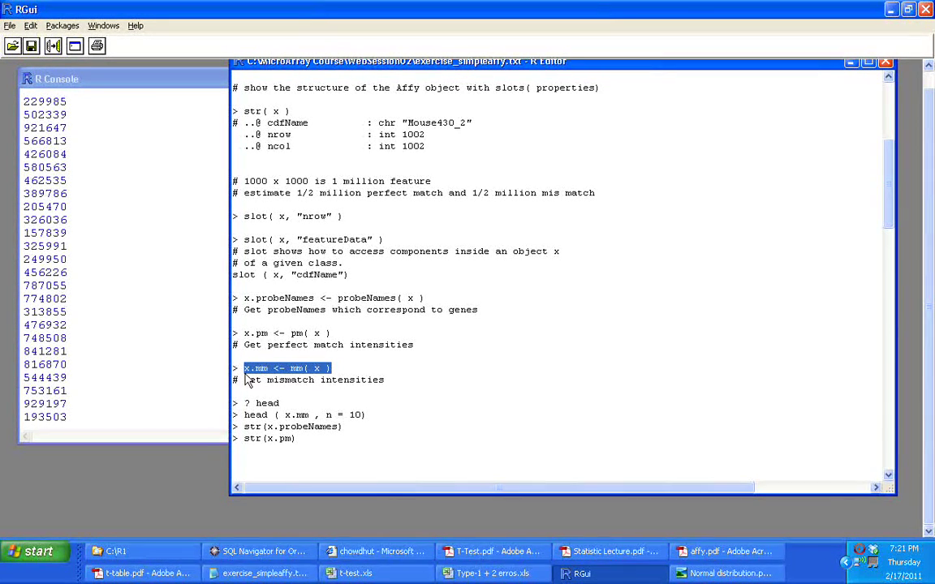
key(ctrl+r)
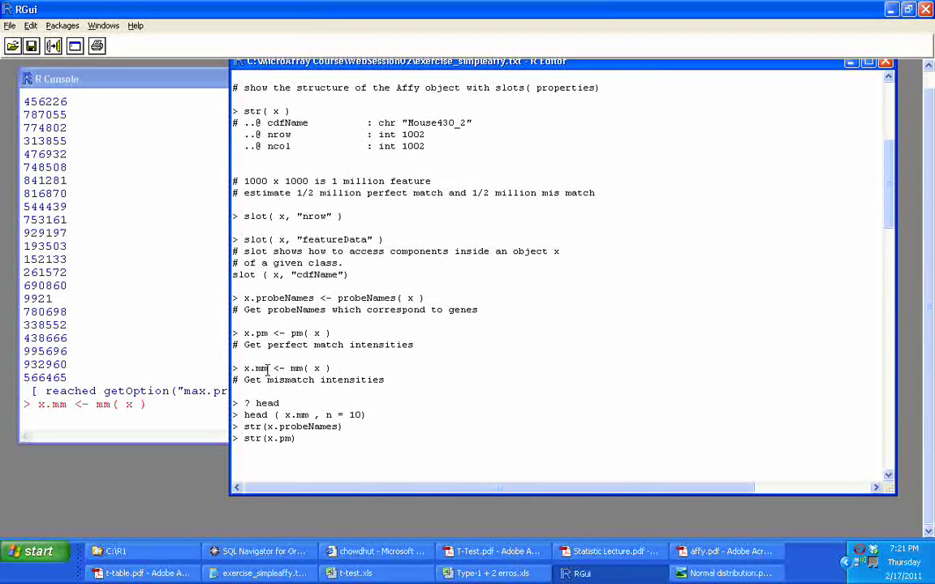
click(162, 377)
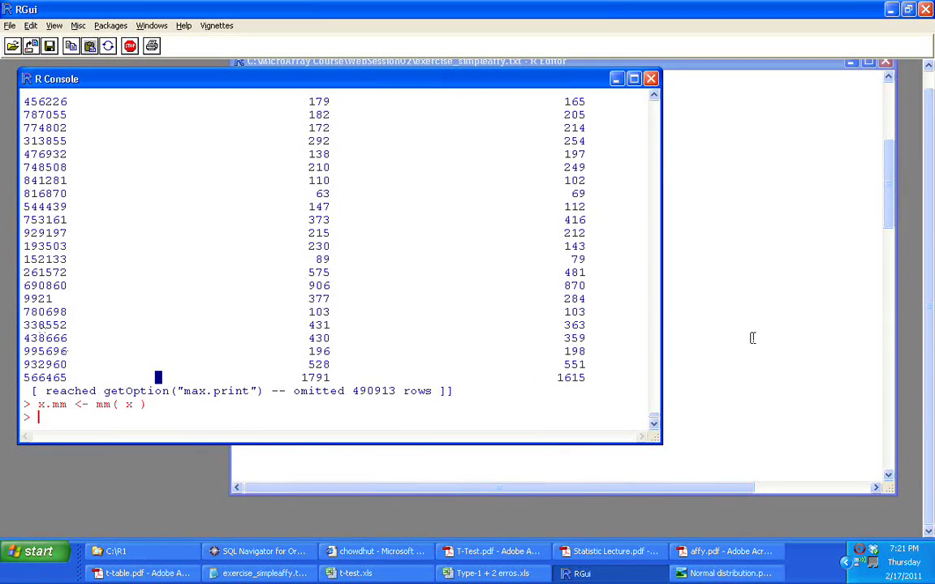
Run head ( x.mm , n = 10) from the script to list the first ten rows of mismatch intensities
click(724, 336)
drag(235, 414, 376, 411)
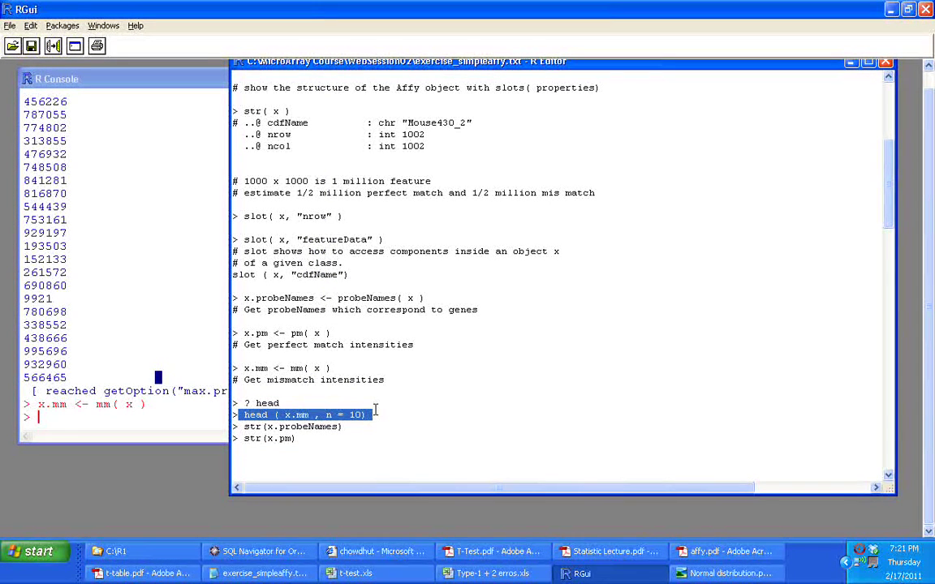
click(367, 415)
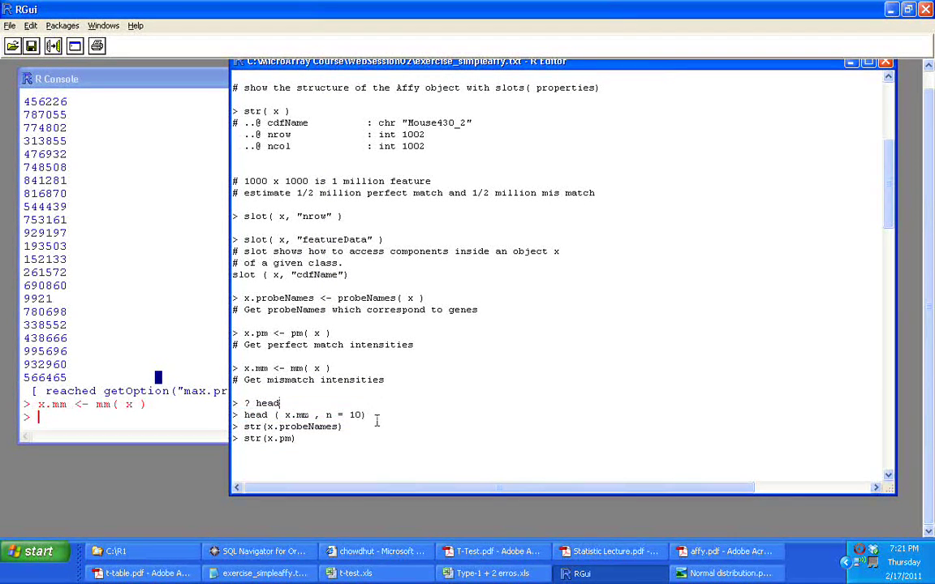
drag(367, 415, 235, 412)
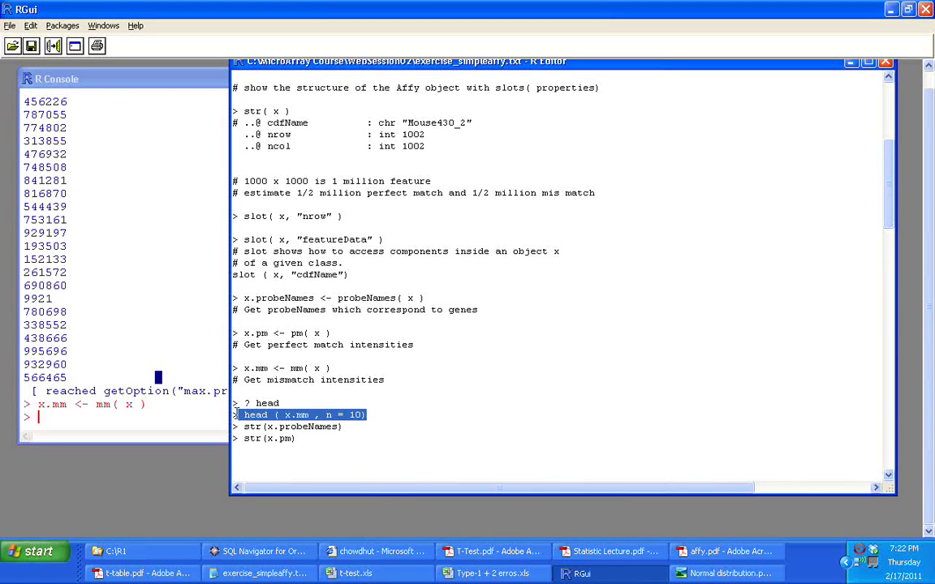
key(ctrl+r)
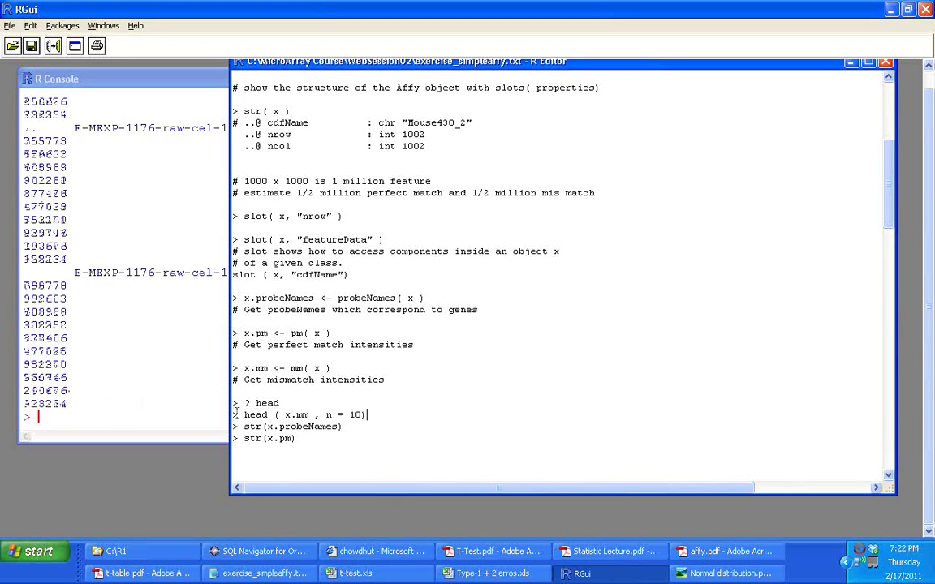
Examine the console output of the head command, going through its CEL file columns and mismatch intensities
click(129, 325)
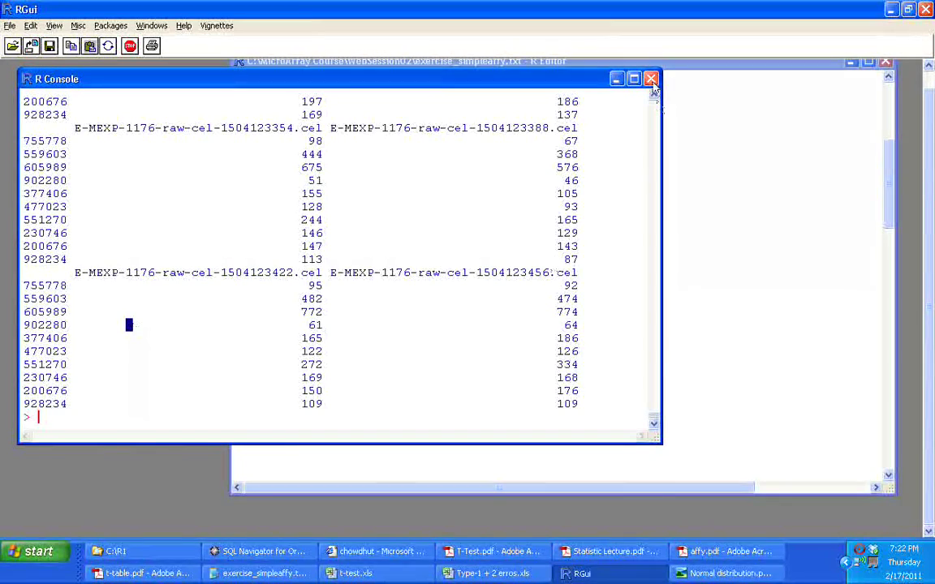
scroll(653, 93, up, 5)
scroll(654, 97, up, 9)
scroll(656, 97, up, 10)
scroll(656, 98, up, 3)
drag(140, 273, 573, 278)
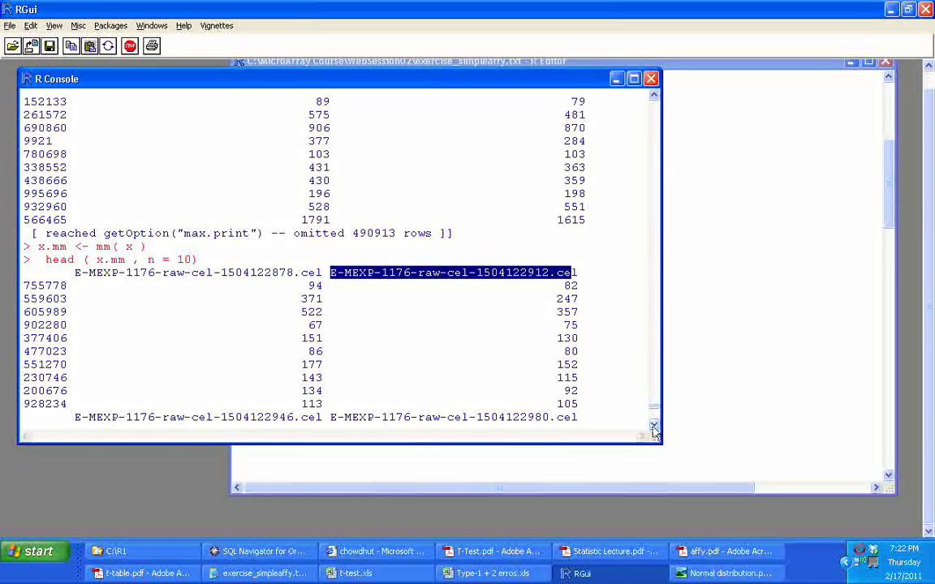
scroll(654, 428, down, 3)
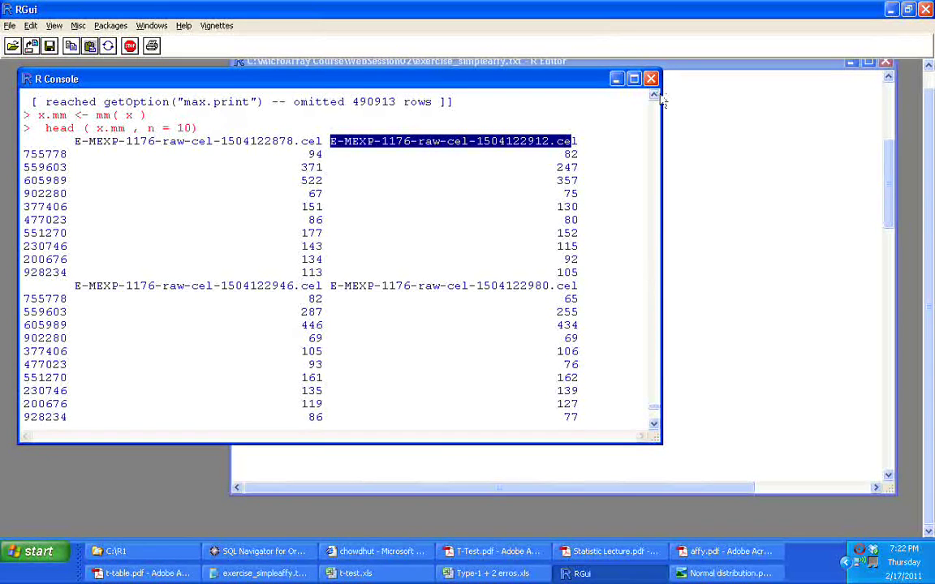
scroll(591, 91, up, 3)
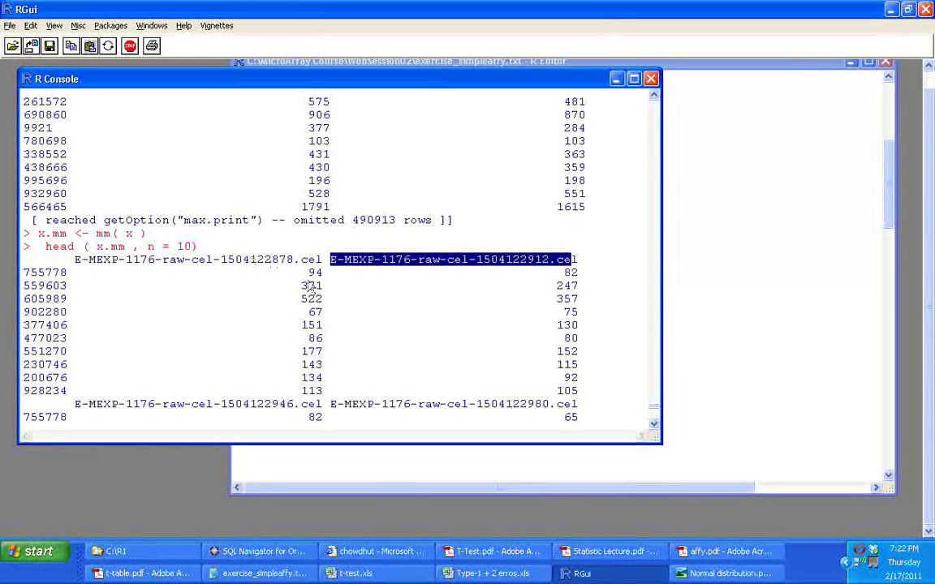
drag(310, 286, 316, 287)
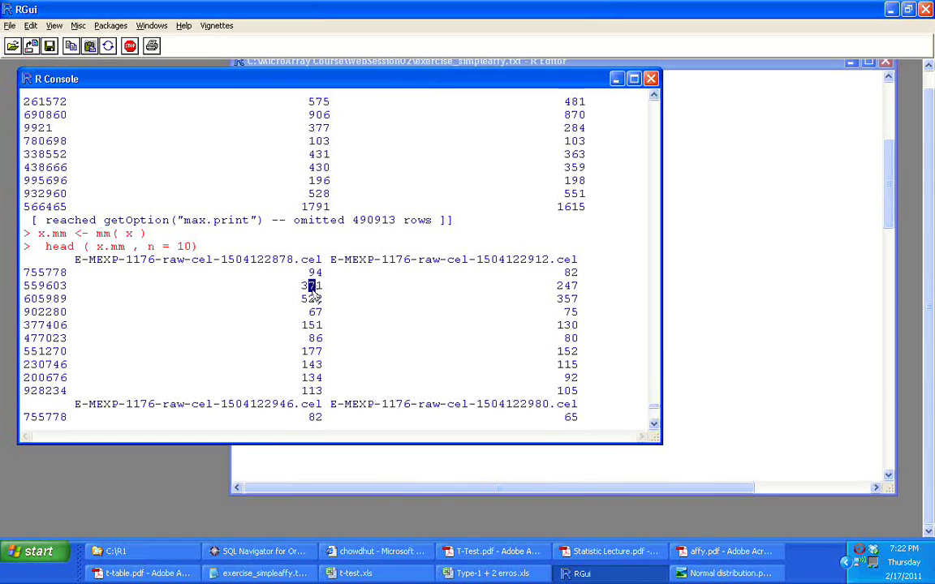
Check the mm( x ) call in the script against the row numbers and intensities under the first CEL file
click(681, 321)
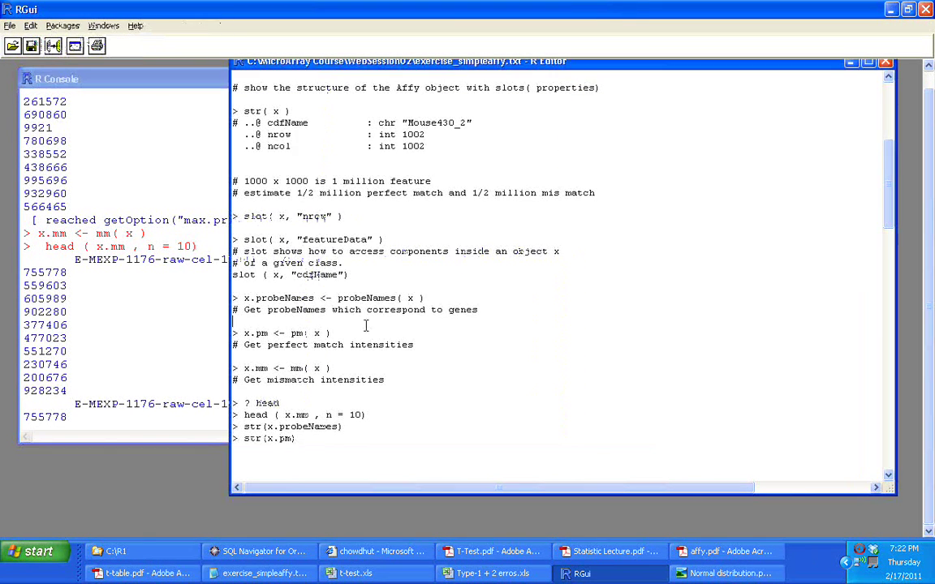
drag(330, 370, 289, 369)
key(ctrl+r)
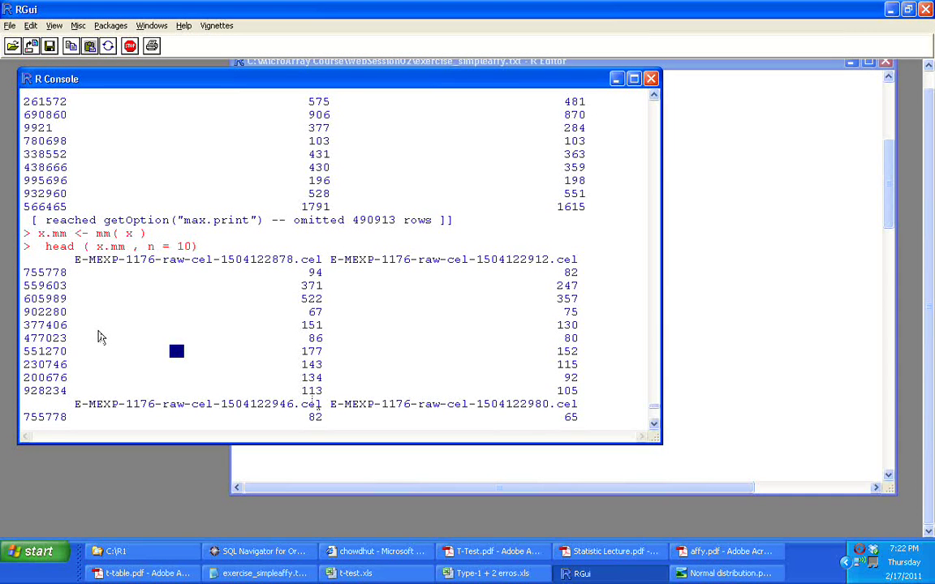
drag(24, 268, 68, 276)
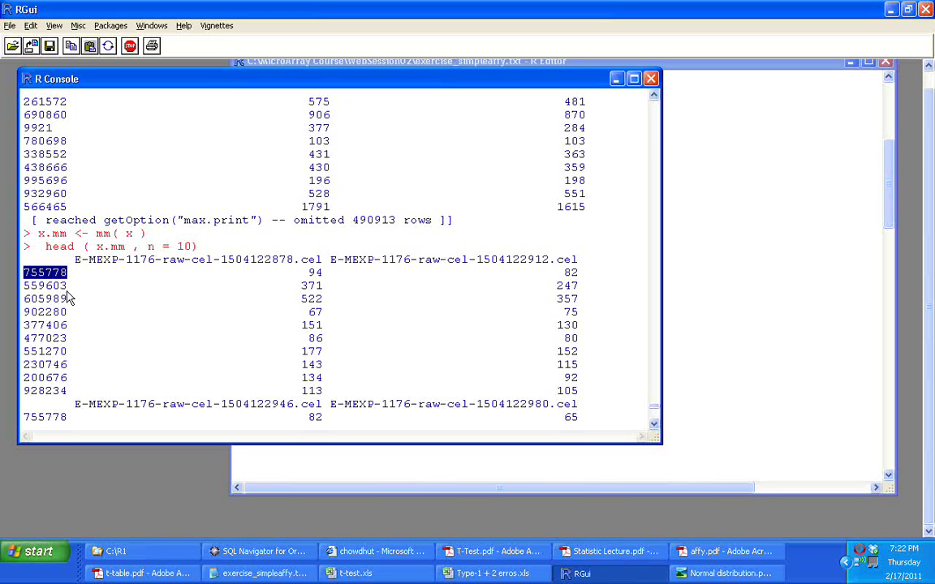
drag(68, 287, 337, 293)
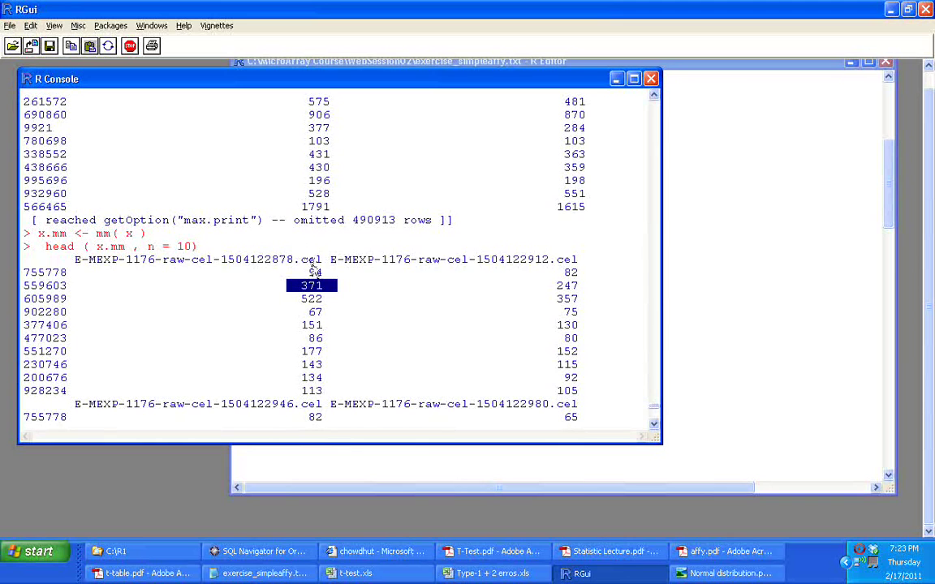
drag(300, 260, 298, 272)
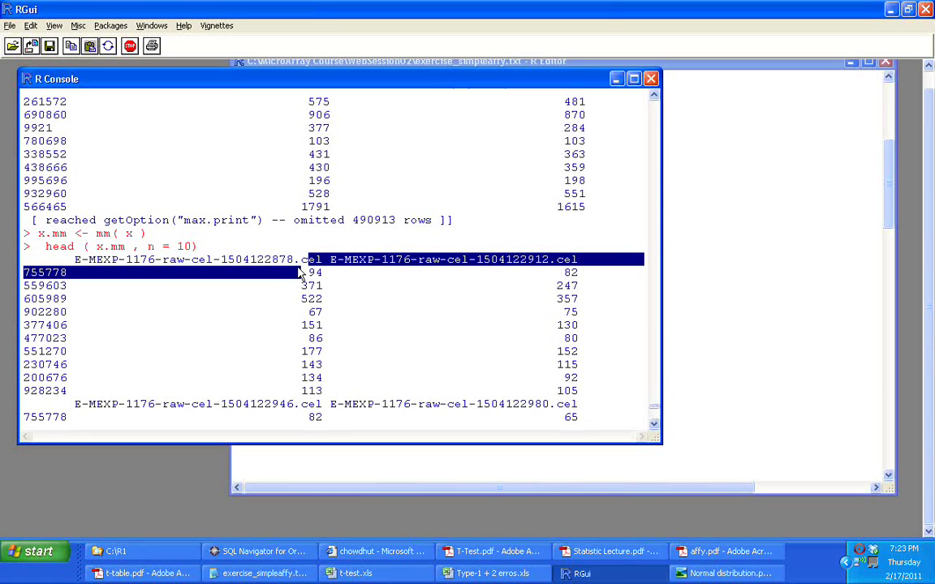
Review the x.probeNames assignment, run str(x.probeNames) from the script, and check the structure in the console
click(760, 293)
click(425, 368)
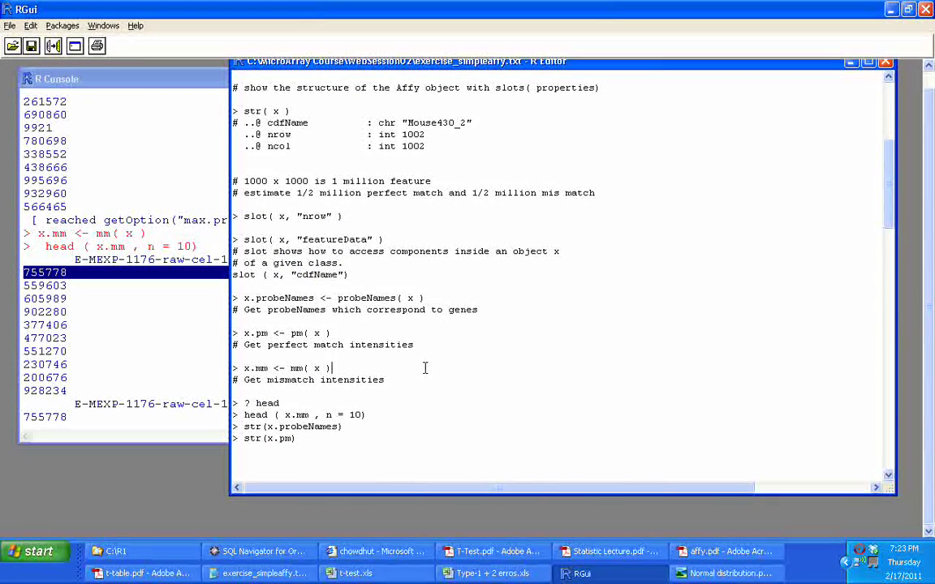
scroll(424, 369, down, 4)
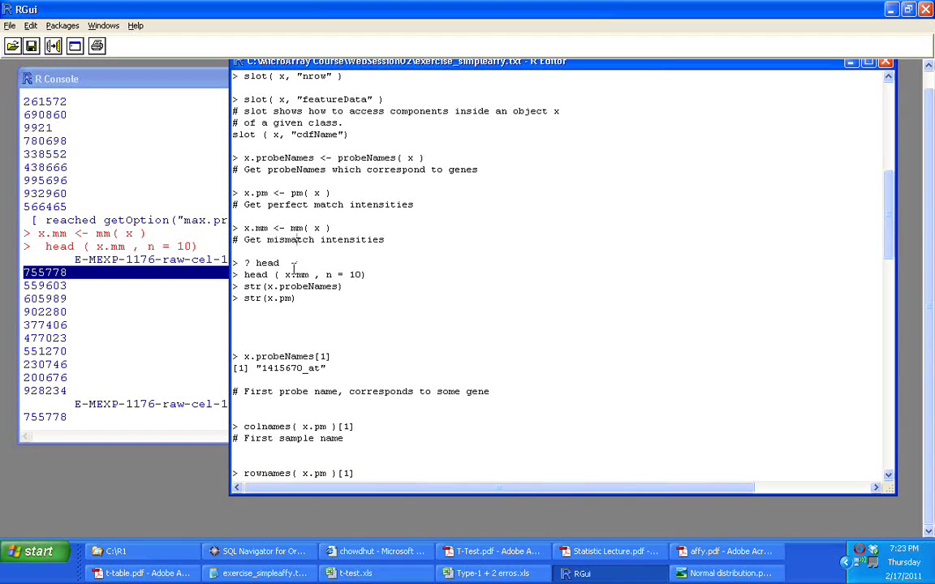
drag(315, 158, 236, 158)
click(338, 170)
drag(413, 157, 243, 157)
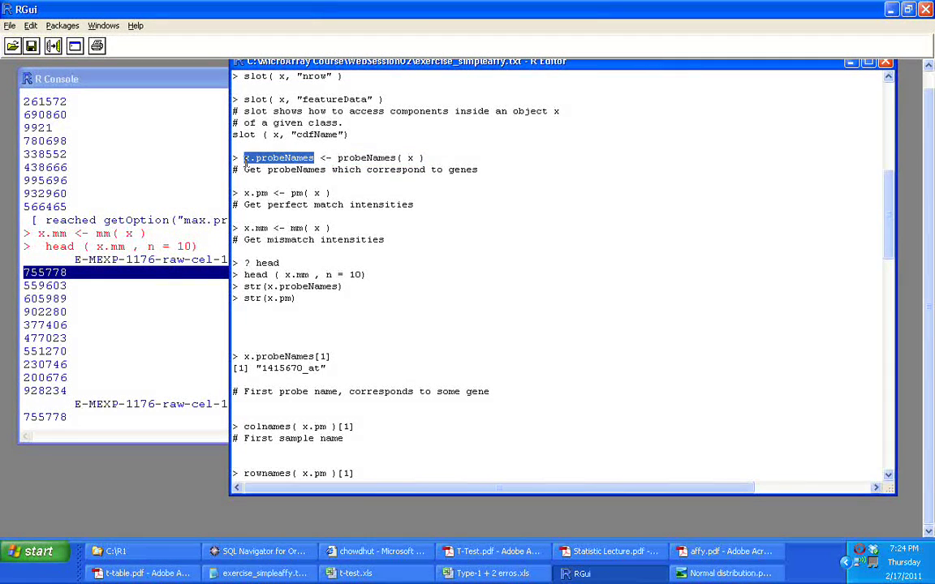
click(290, 228)
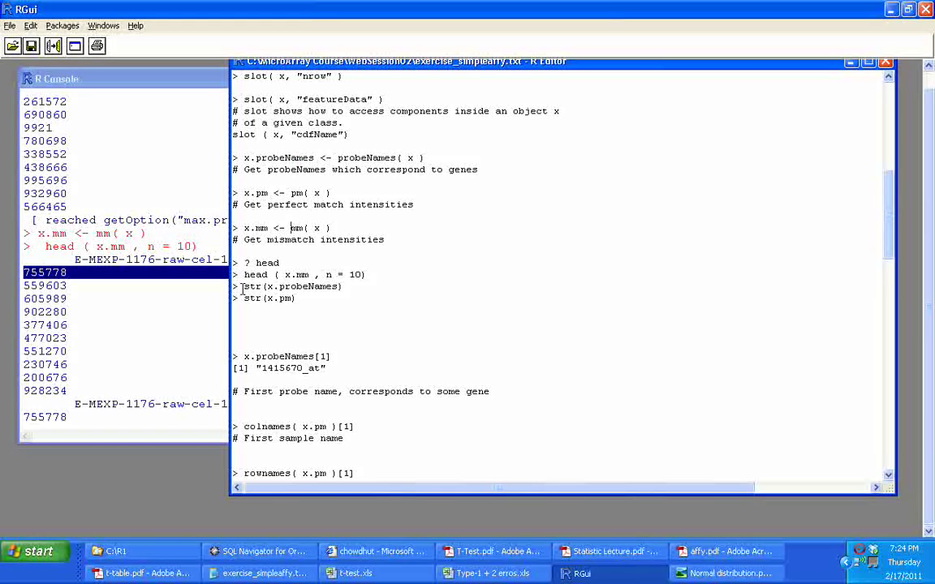
drag(239, 286, 376, 289)
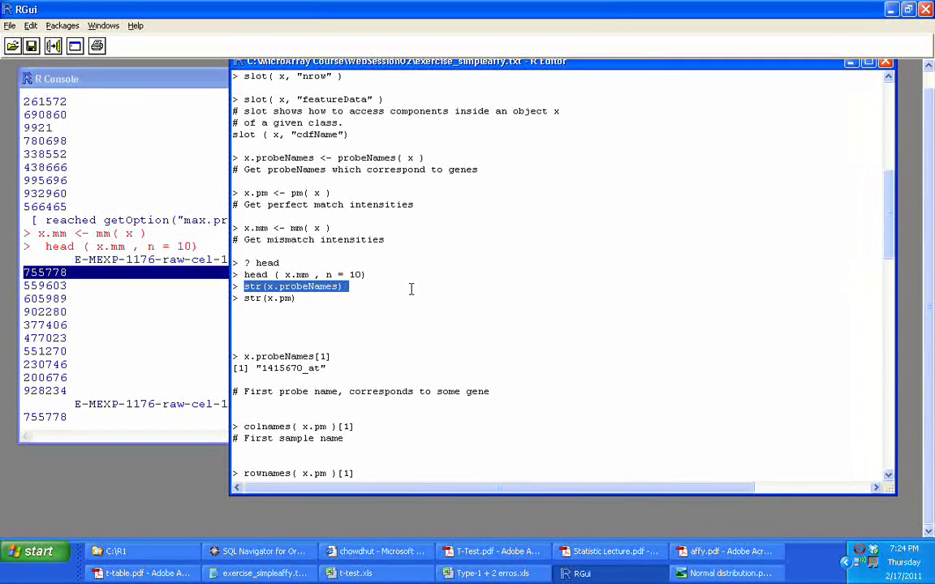
key(ctrl+r)
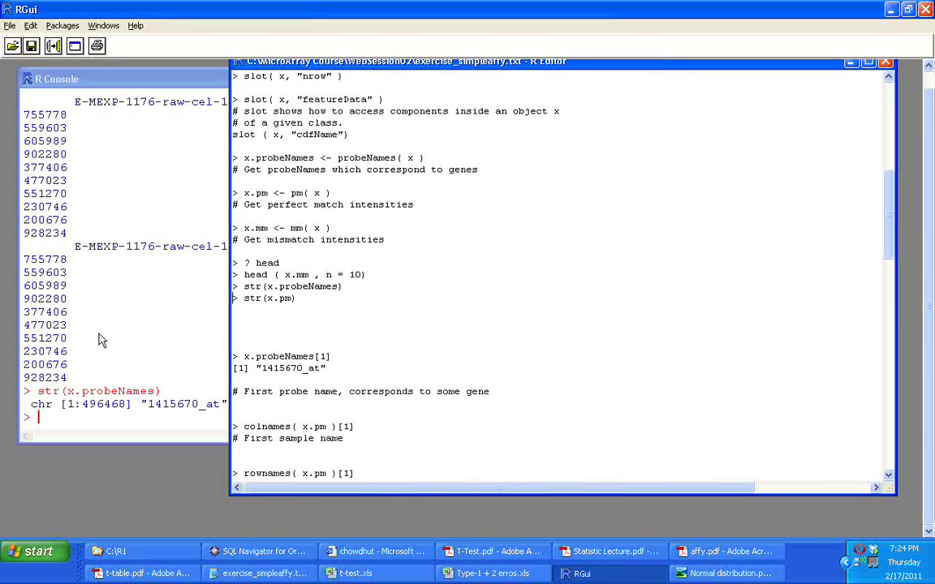
click(198, 328)
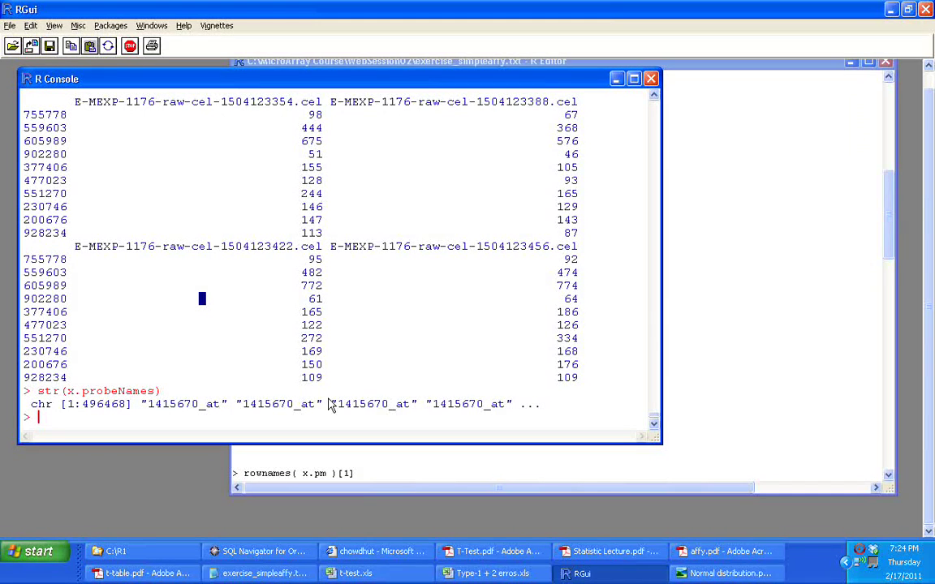
Run str(x.pm) from the script to show the structure of the perfect match intensities in the console
click(774, 321)
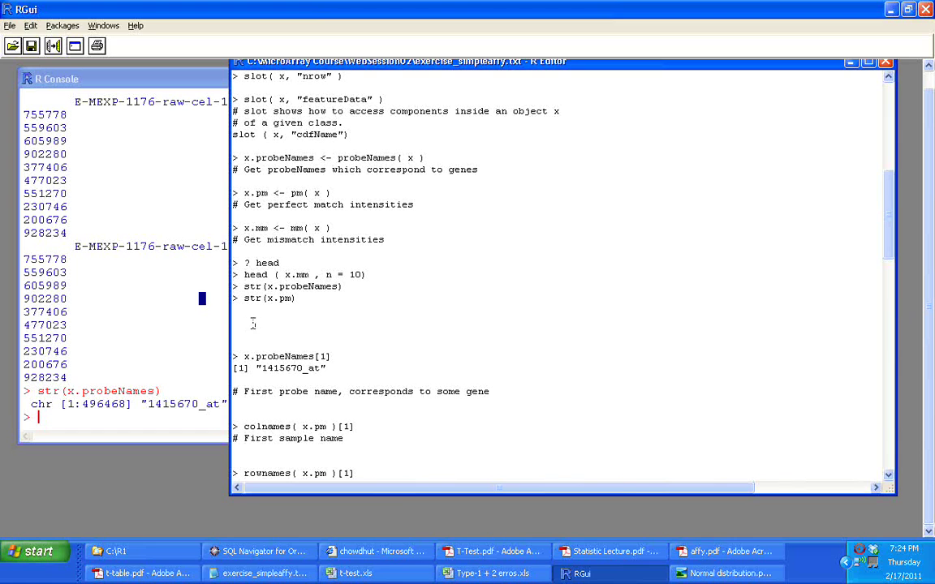
drag(242, 302, 301, 299)
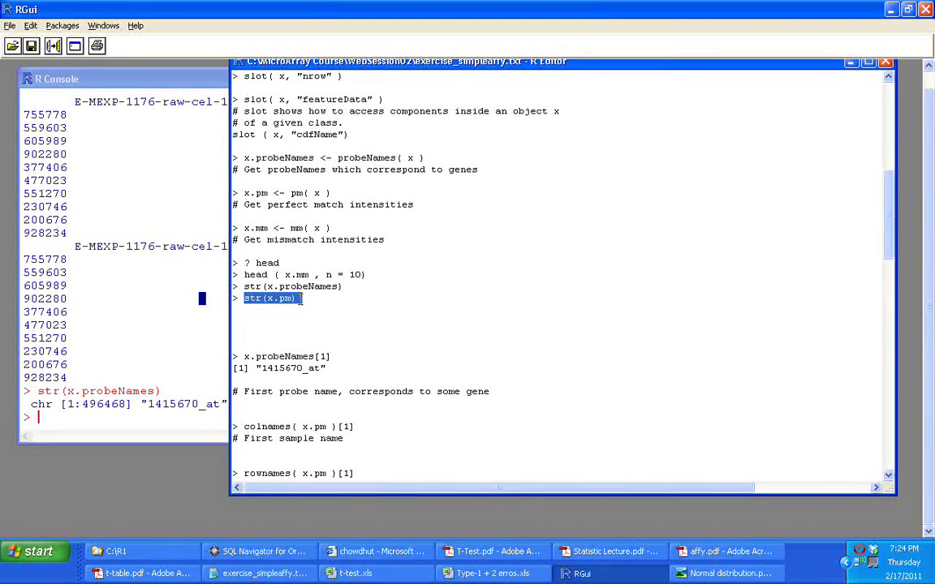
key(ctrl+r)
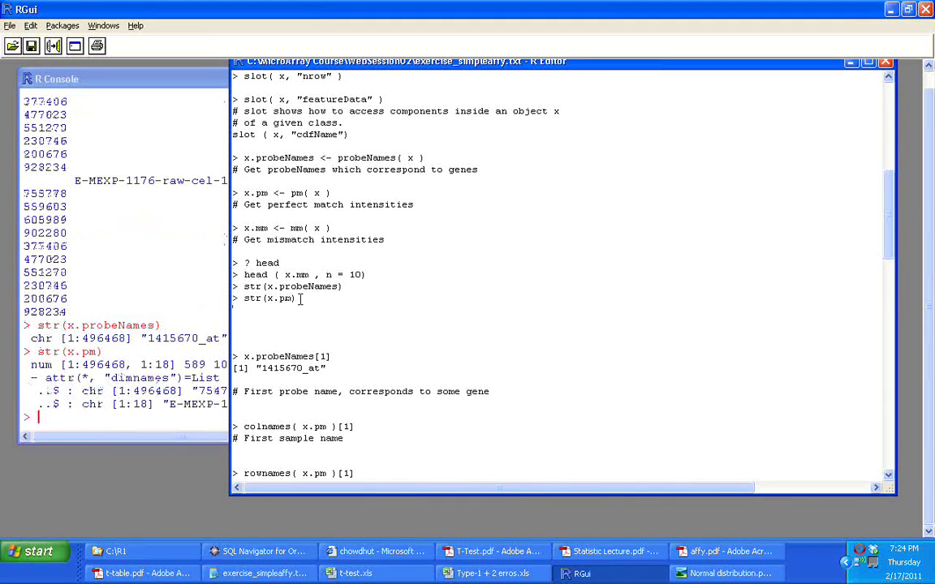
click(201, 326)
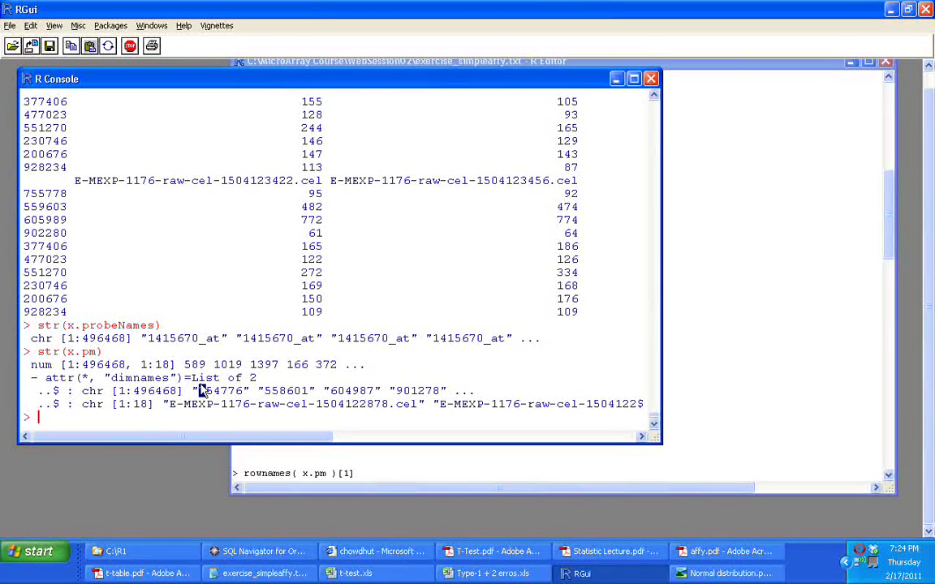
Match the two dimnames entries in the str(x.pm) output to the row numbers and CEL file headers of the intensity table
drag(192, 378, 196, 382)
drag(119, 391, 446, 392)
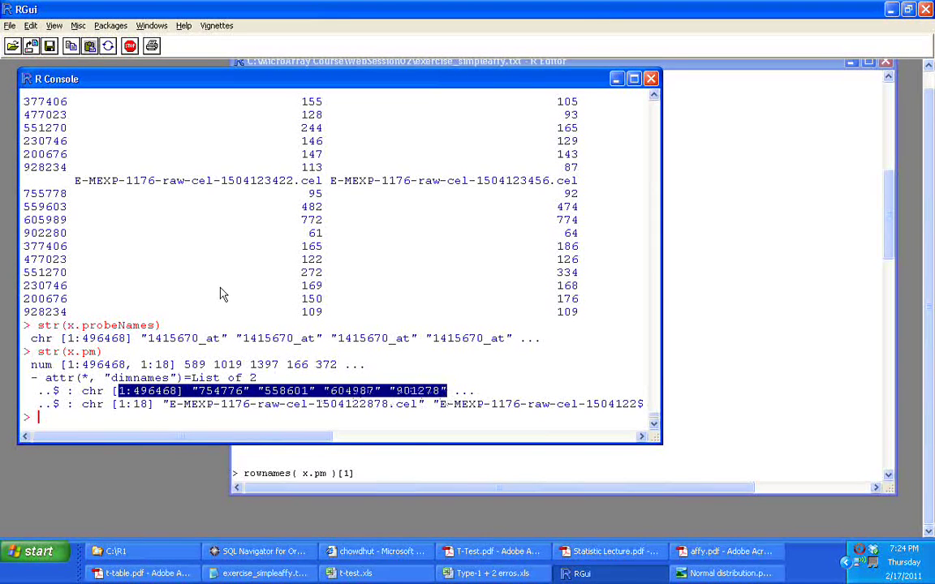
click(138, 237)
drag(24, 193, 59, 298)
click(256, 299)
click(179, 391)
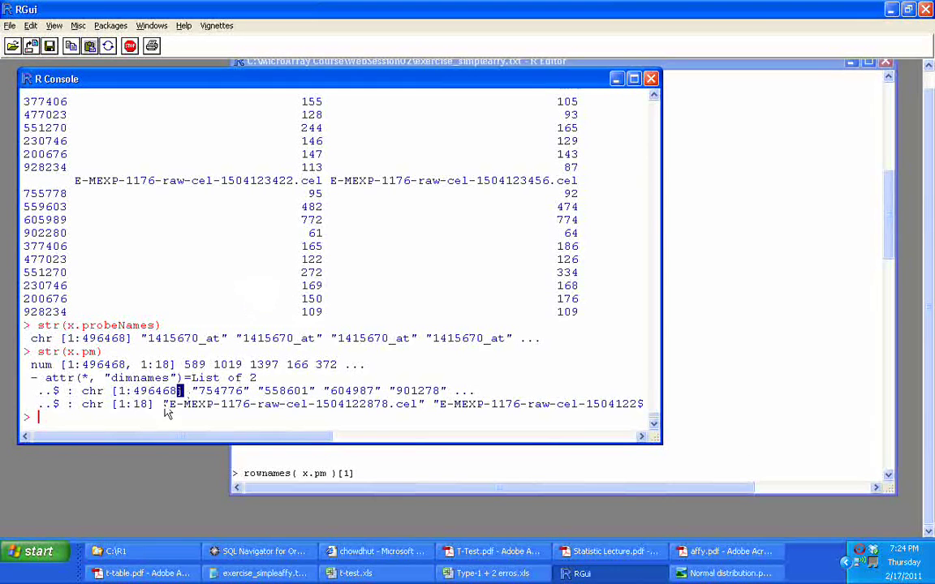
drag(76, 180, 564, 182)
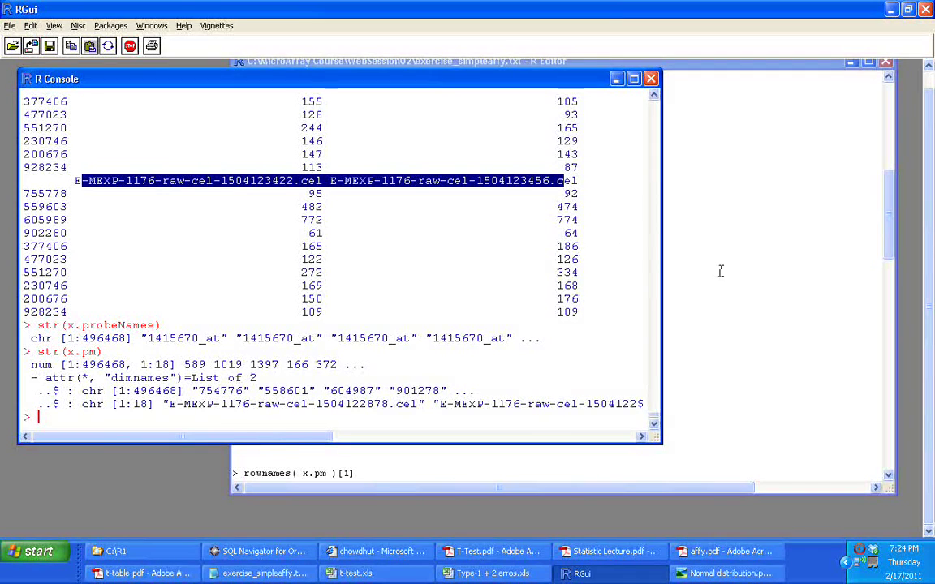
Compare the str(x.pm) line in the script with the sample name and row identifiers in the console table
click(717, 267)
drag(300, 298, 244, 298)
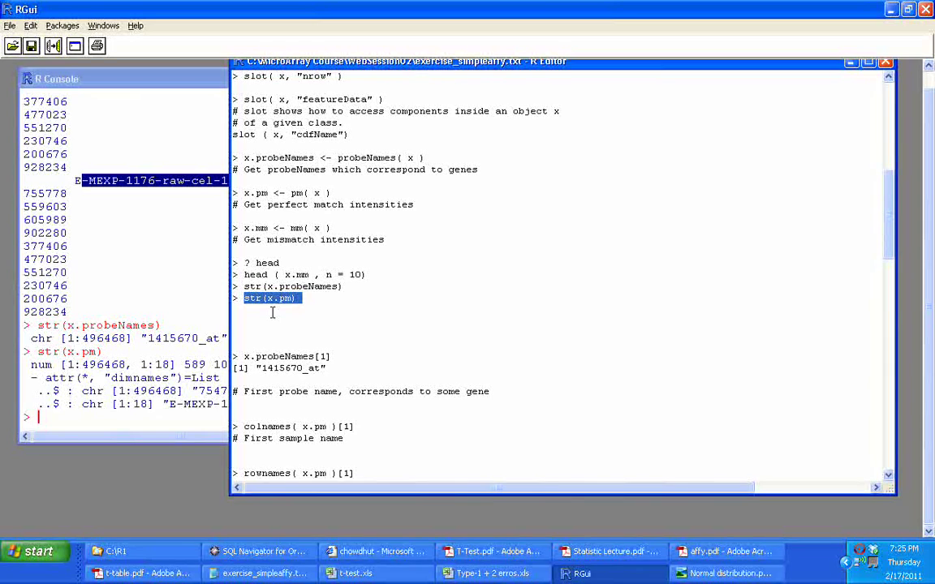
click(157, 339)
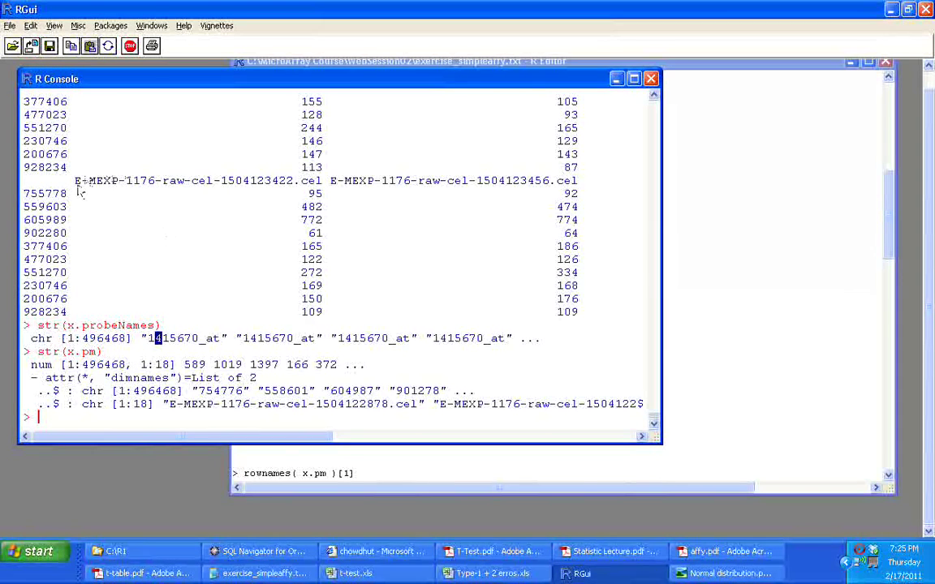
drag(74, 180, 294, 180)
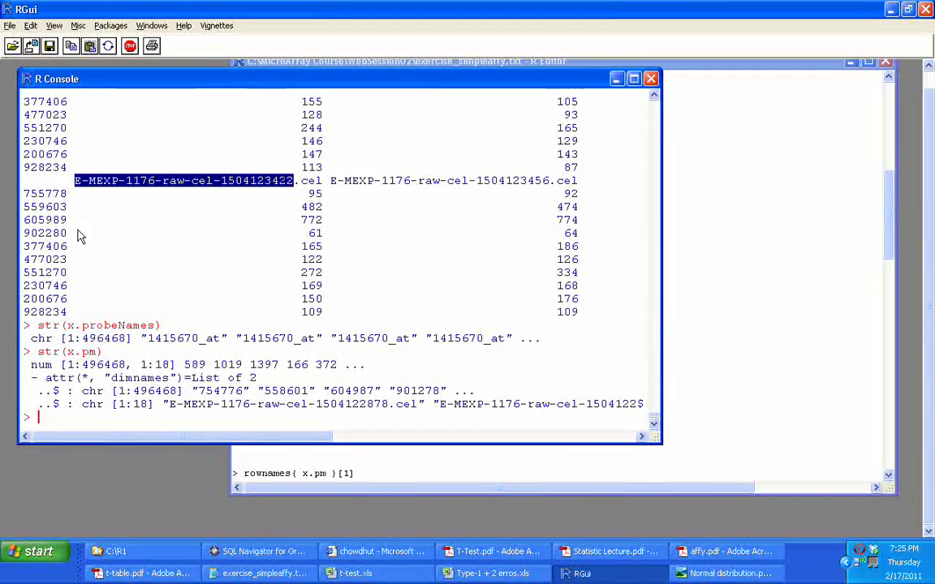
click(797, 290)
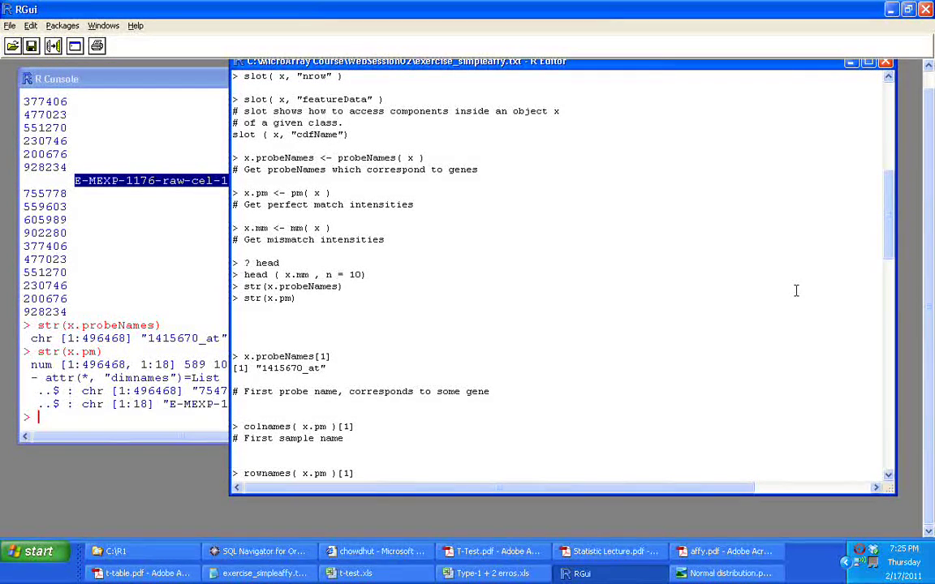
click(93, 174)
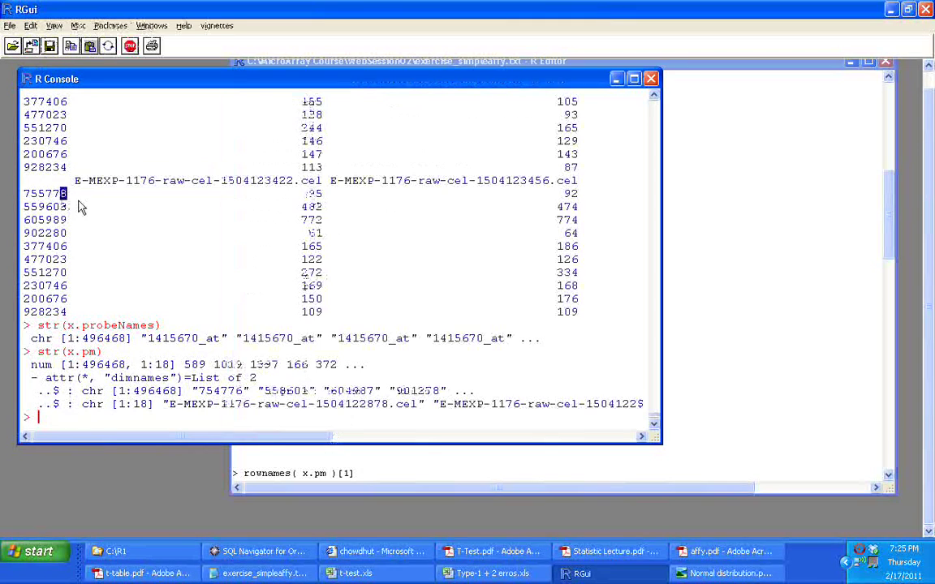
drag(24, 219, 34, 227)
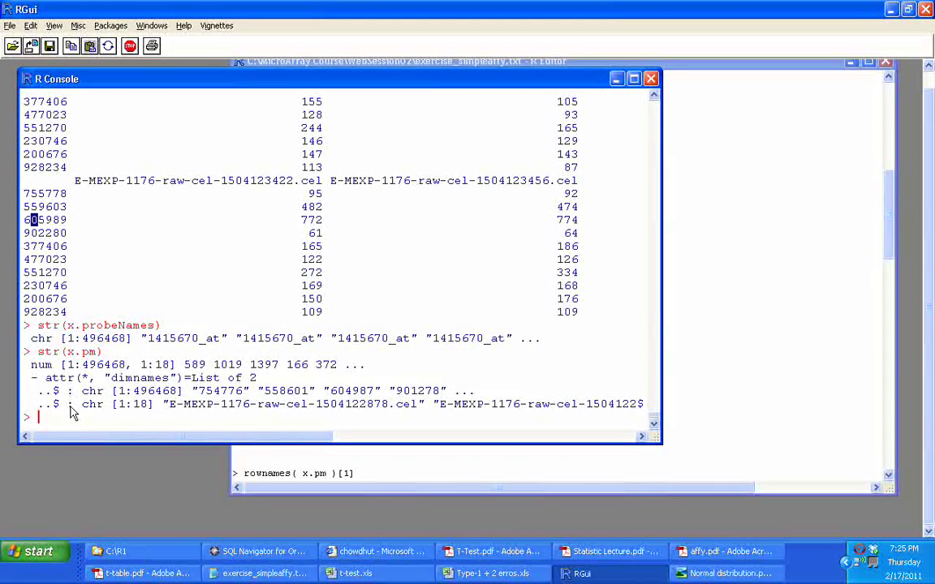
click(816, 313)
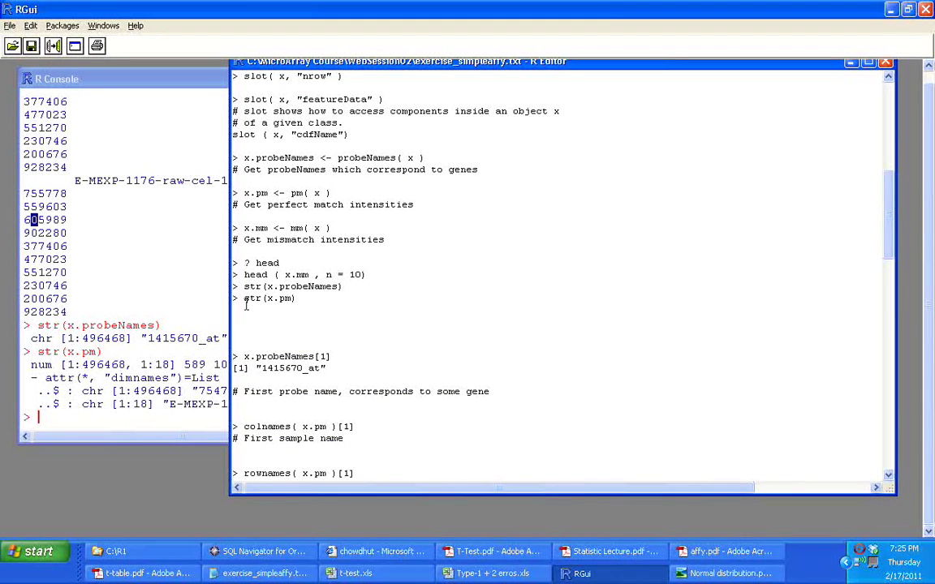
Run x.probeNames[1] from the script and check the first probe name in the console
click(122, 366)
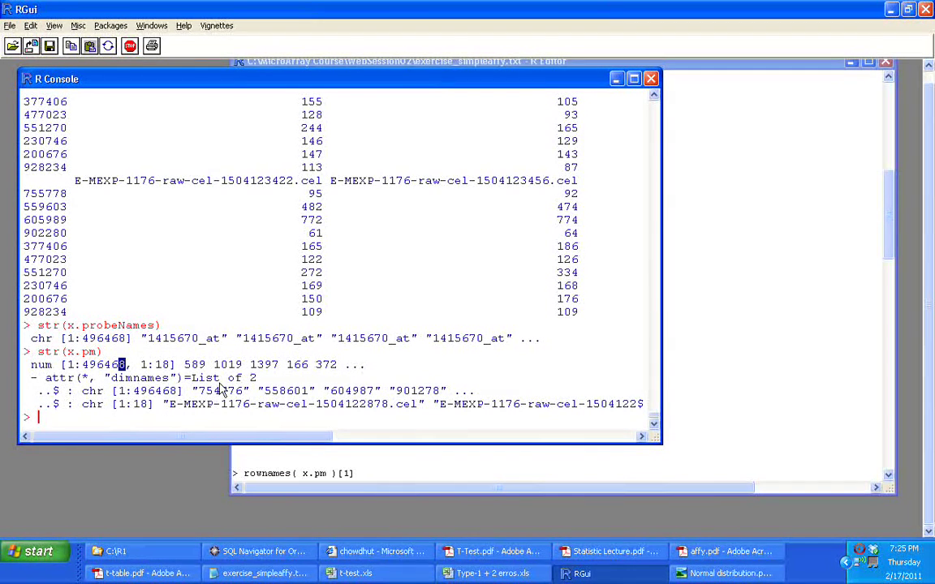
click(668, 302)
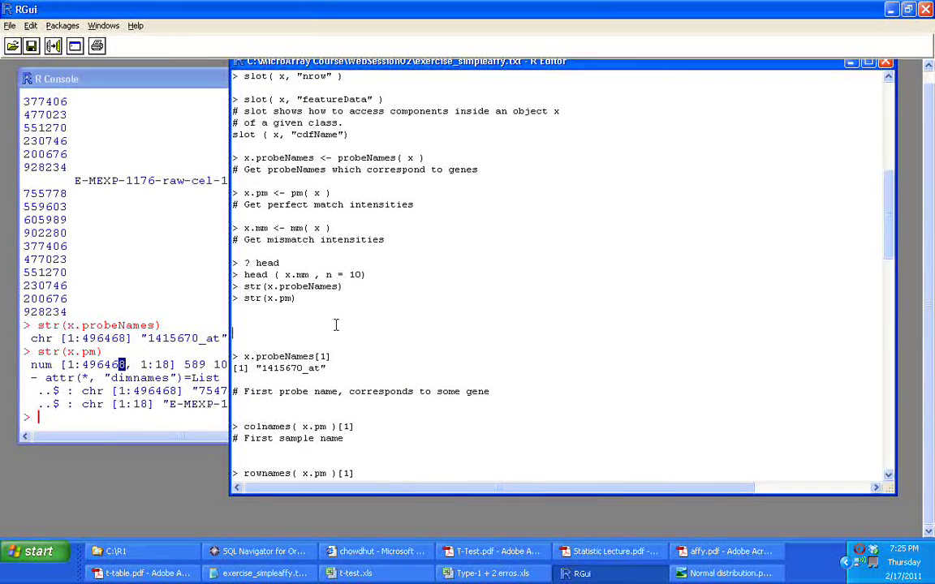
drag(331, 357, 242, 357)
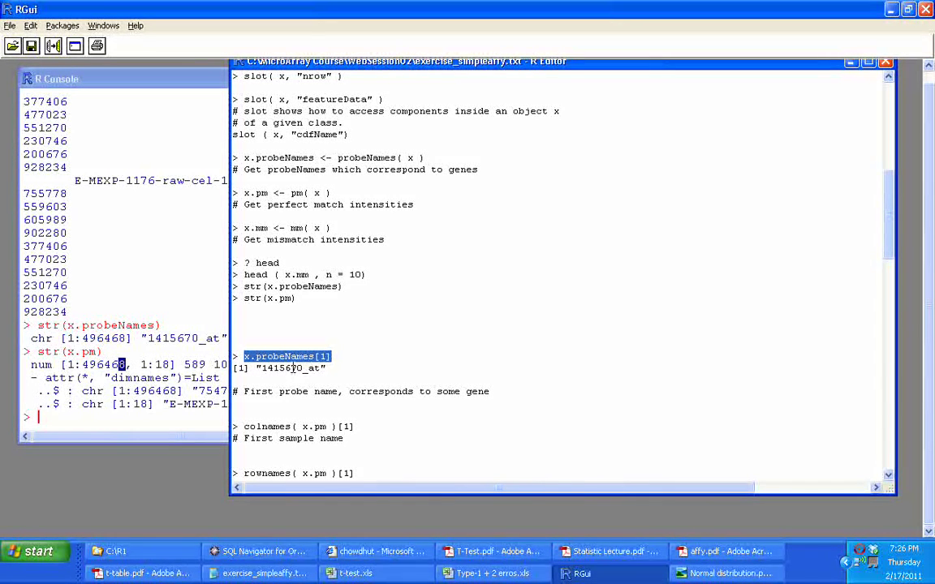
click(333, 358)
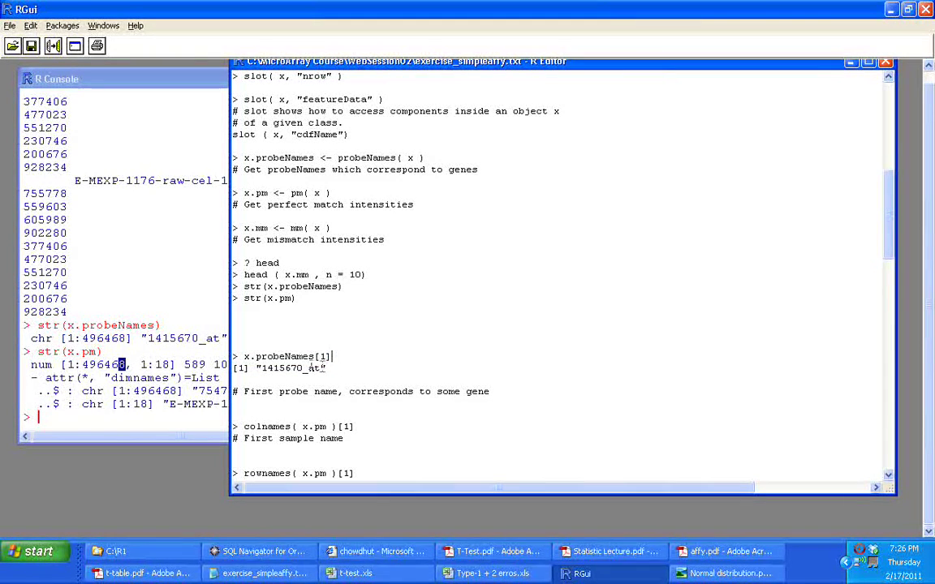
drag(245, 357, 341, 355)
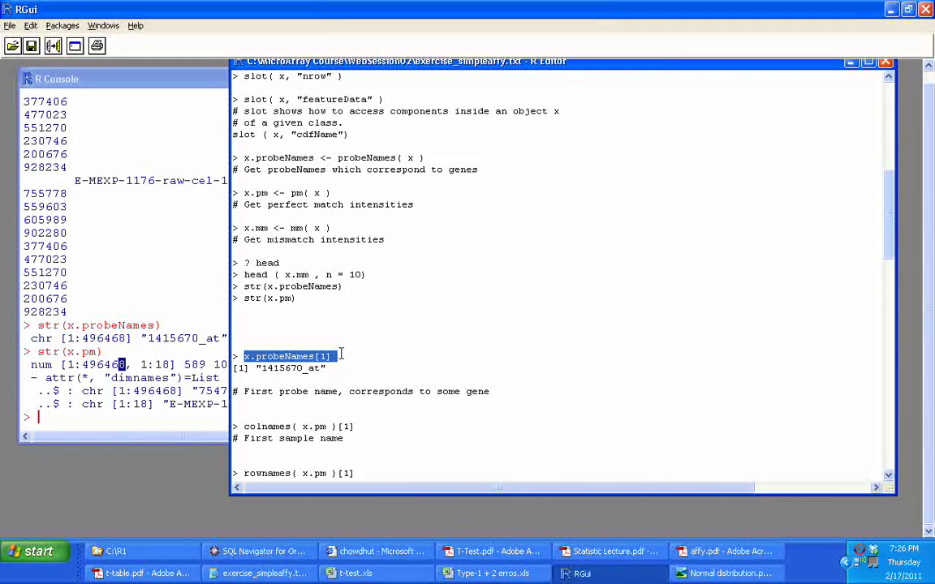
key(ctrl+r)
click(82, 381)
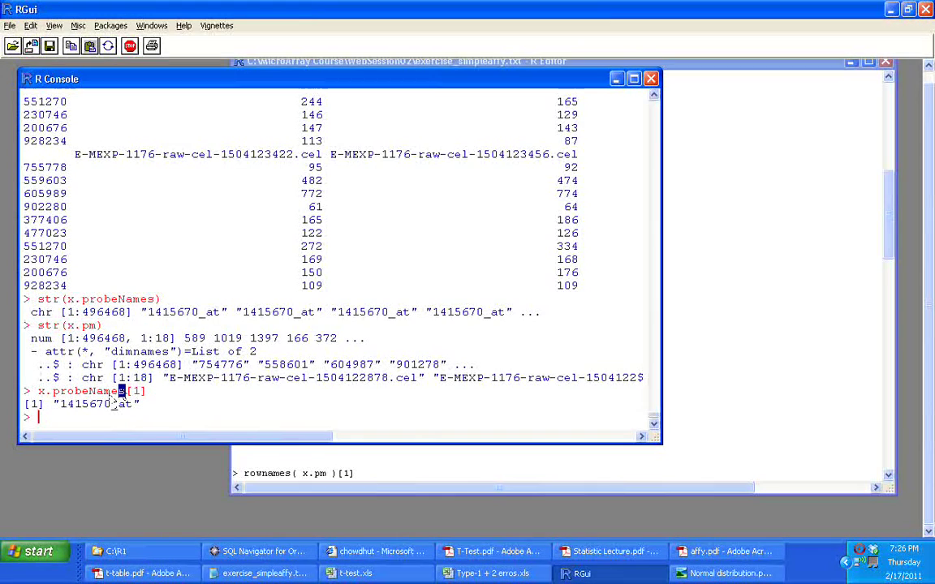
drag(59, 403, 152, 418)
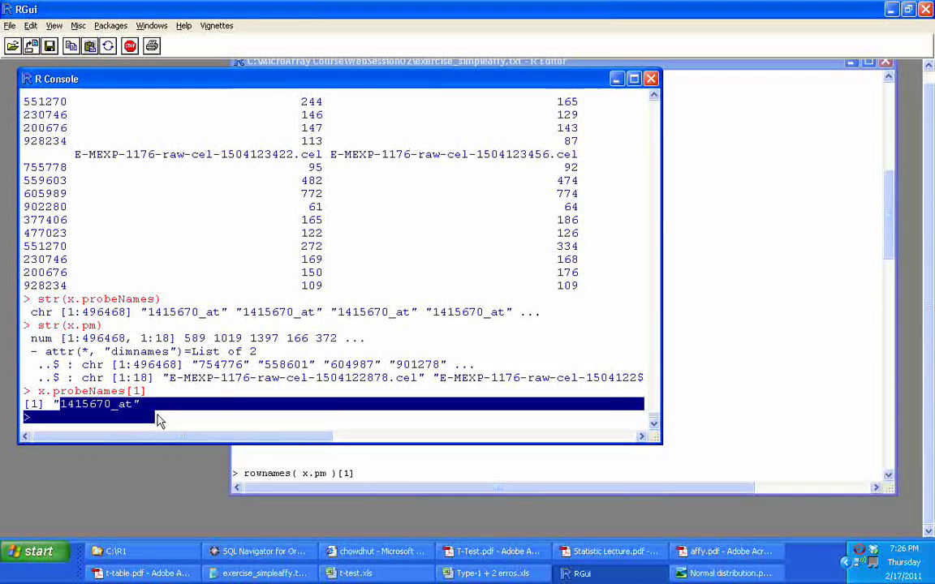
Compare the dimnames entries in the str(x.pm) output with the script lines that follow x.probeNames[1]
click(794, 387)
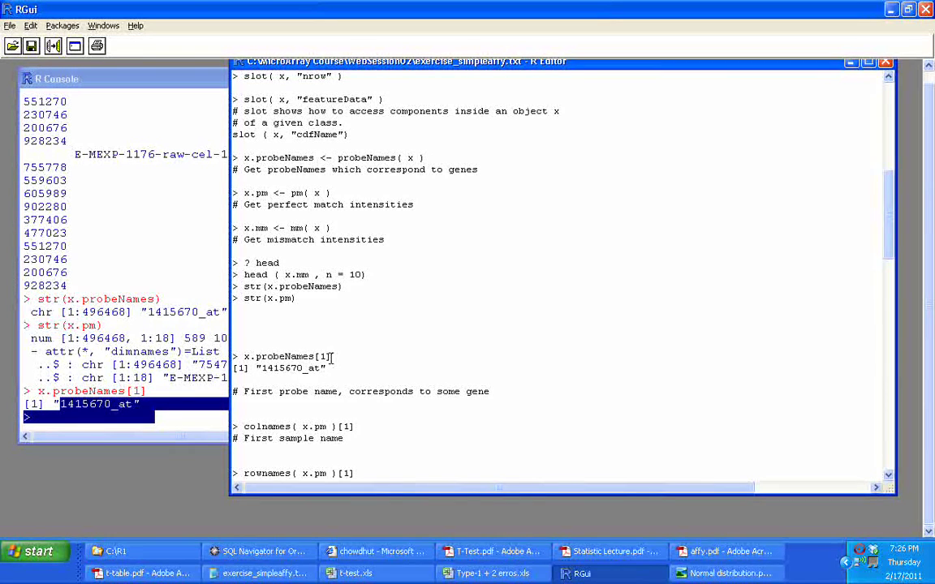
click(127, 364)
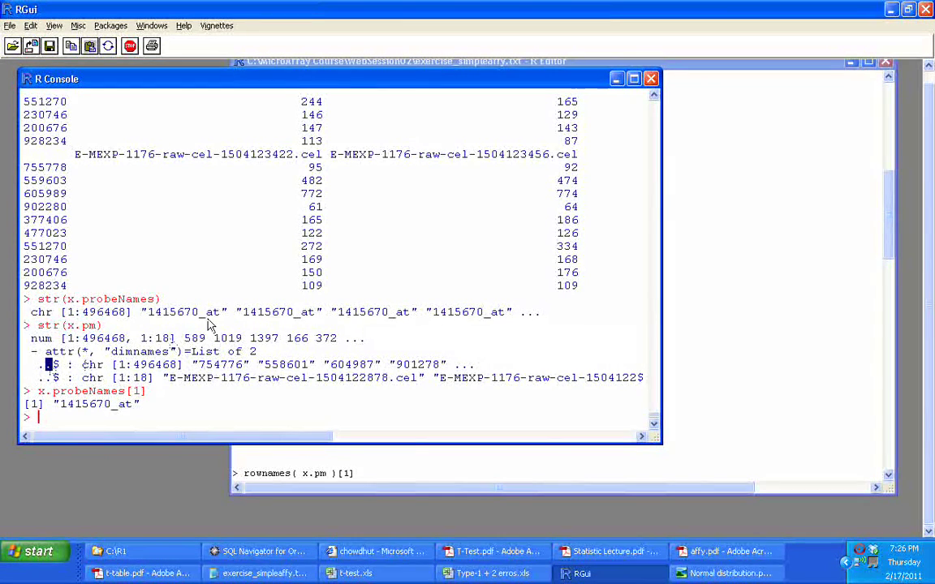
click(637, 345)
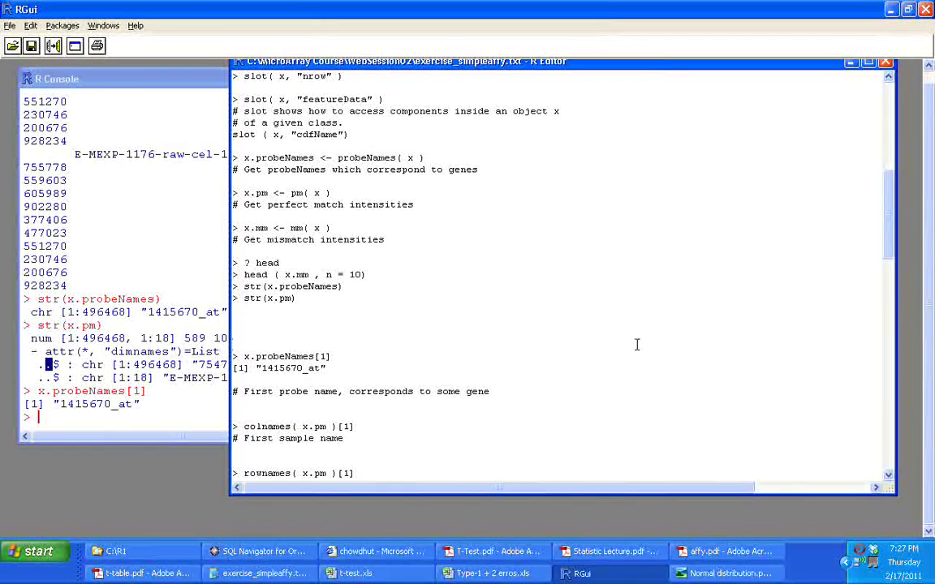
scroll(637, 345, down, 5)
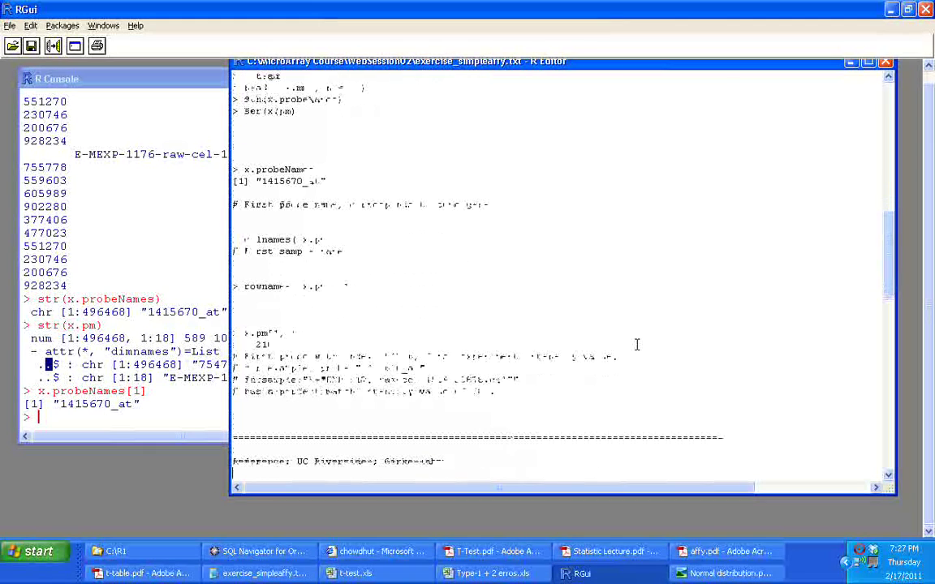
click(129, 246)
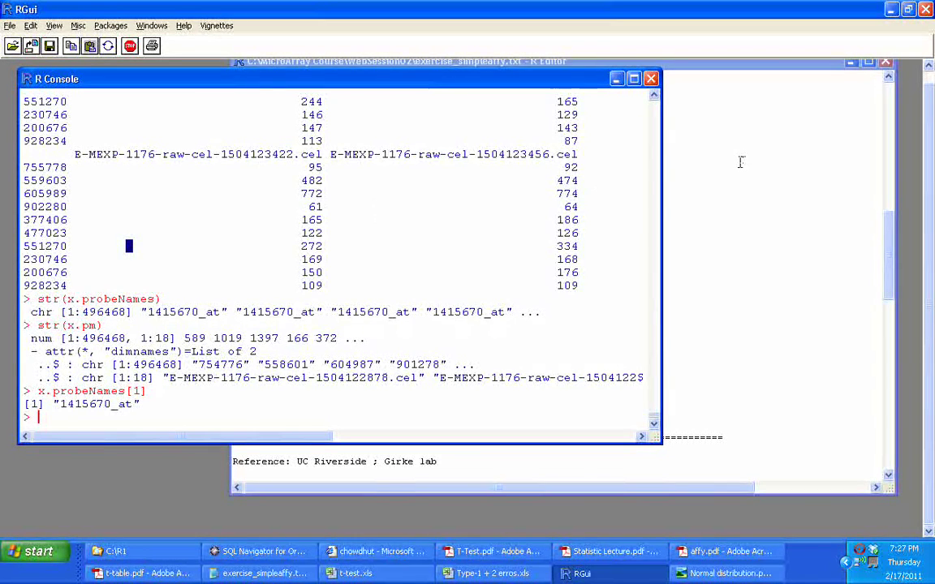
click(739, 163)
click(95, 259)
click(725, 222)
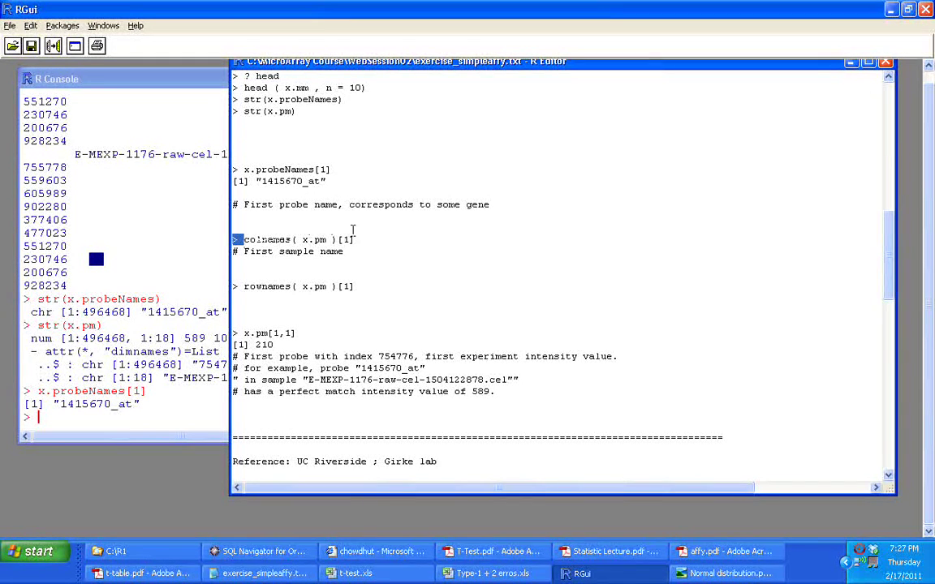
Match the colnames( x.pm )[1] script line to the first CEL file header of the head( x.mm ) table in the console
drag(243, 239, 359, 239)
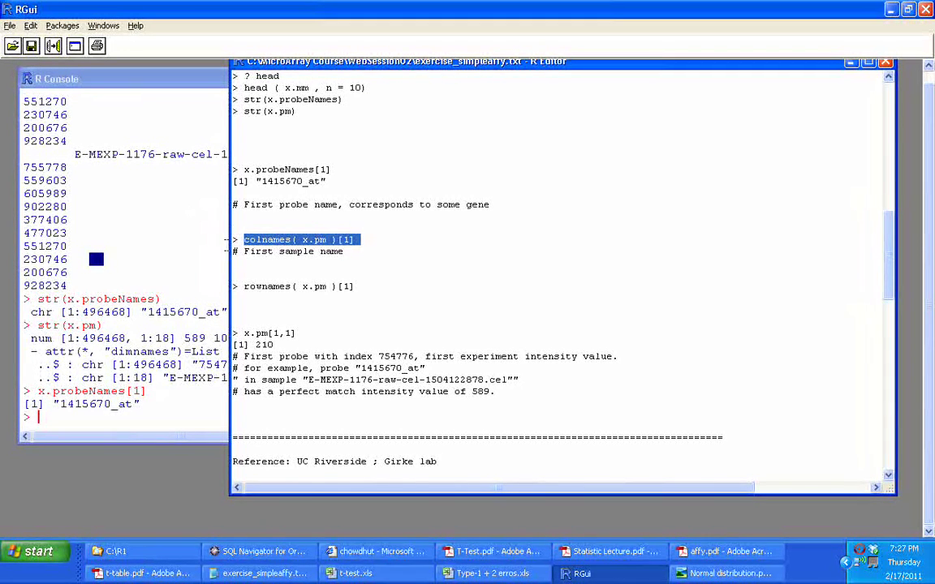
click(199, 154)
drag(654, 97, 656, 97)
drag(191, 223, 75, 223)
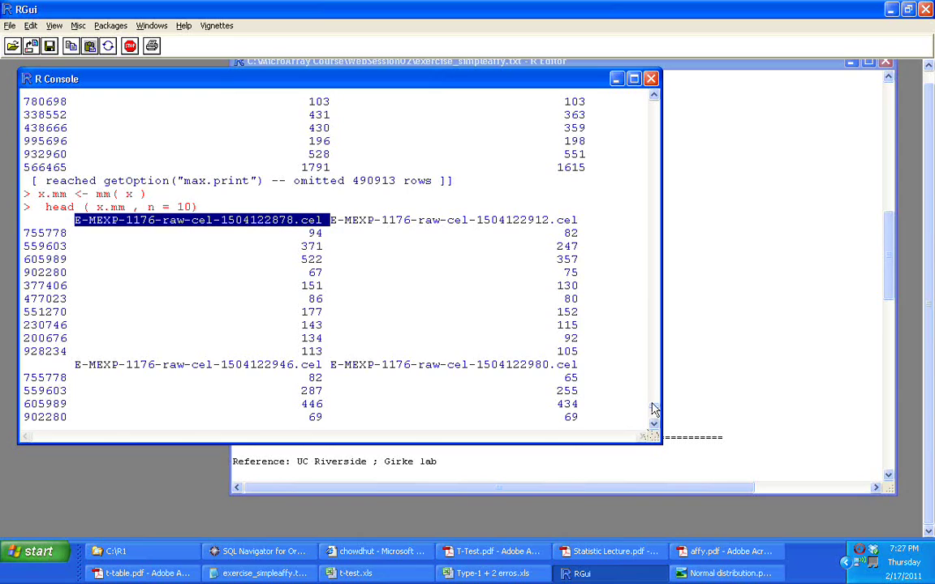
scroll(656, 410, down, 5)
click(691, 297)
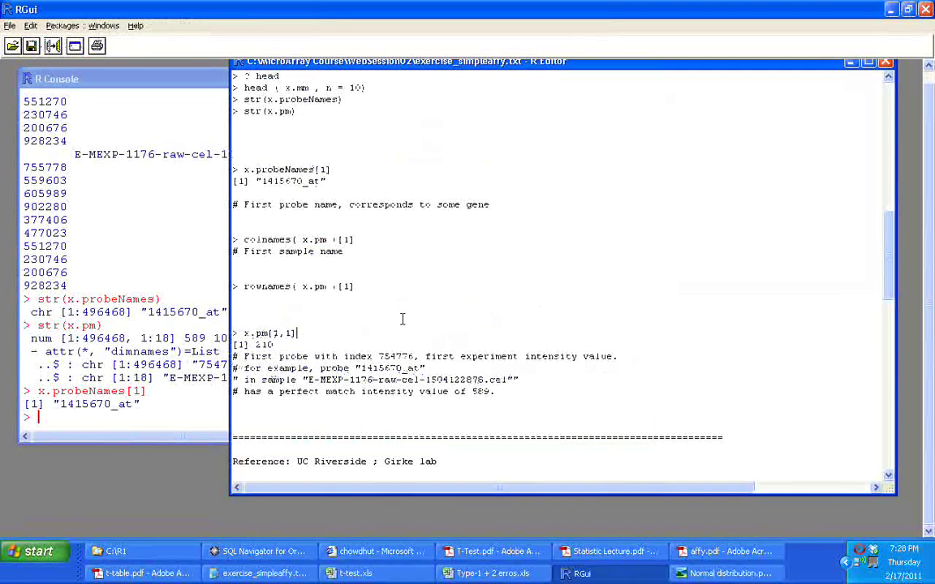
Run colnames( x.pm )[1] from the script to show the first sample name in the console
drag(242, 238, 415, 236)
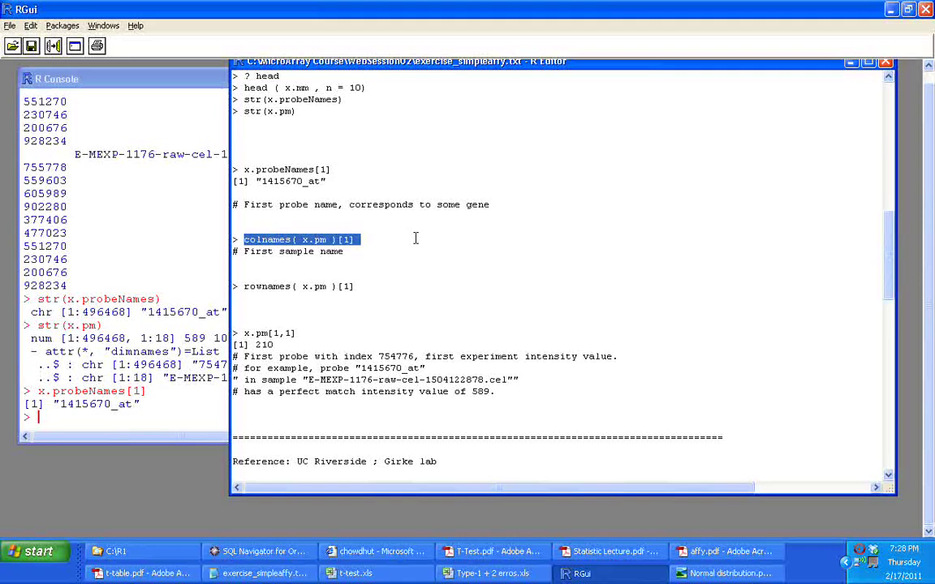
key(ctrl+r)
drag(54, 351, 65, 351)
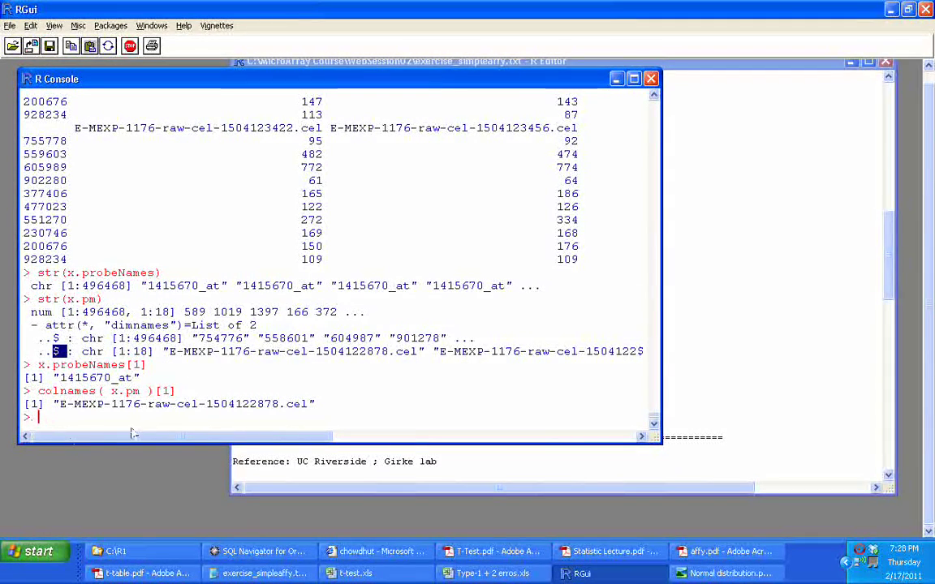
key(ctrl+Tab)
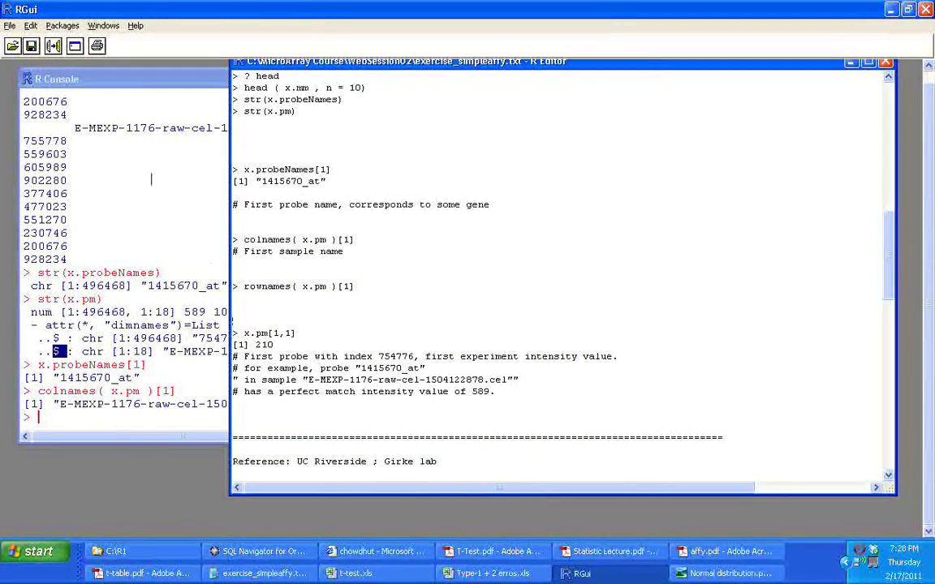
Review the row identifiers in the intensity table, run rownames( x.pm )[1] from the script, and check the first row name
click(203, 261)
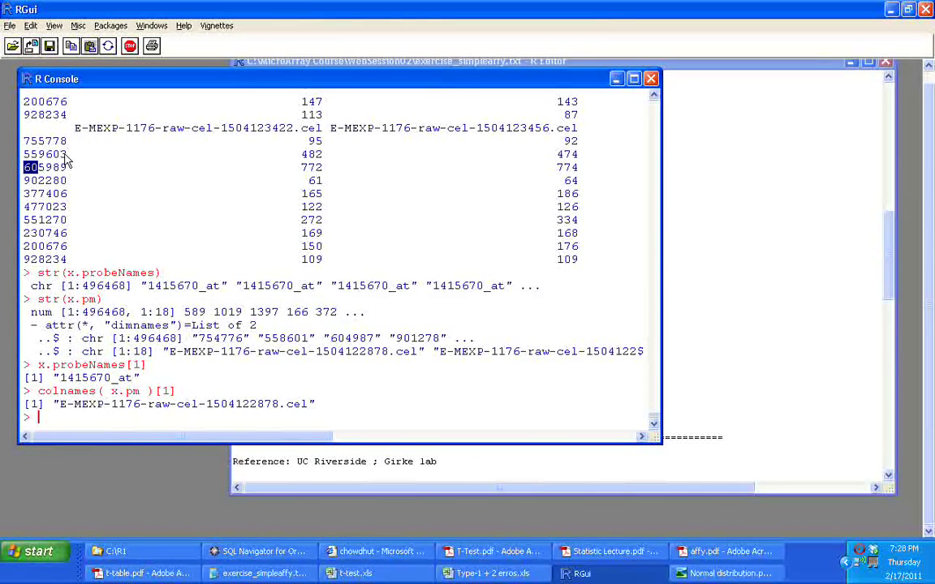
drag(31, 142, 65, 149)
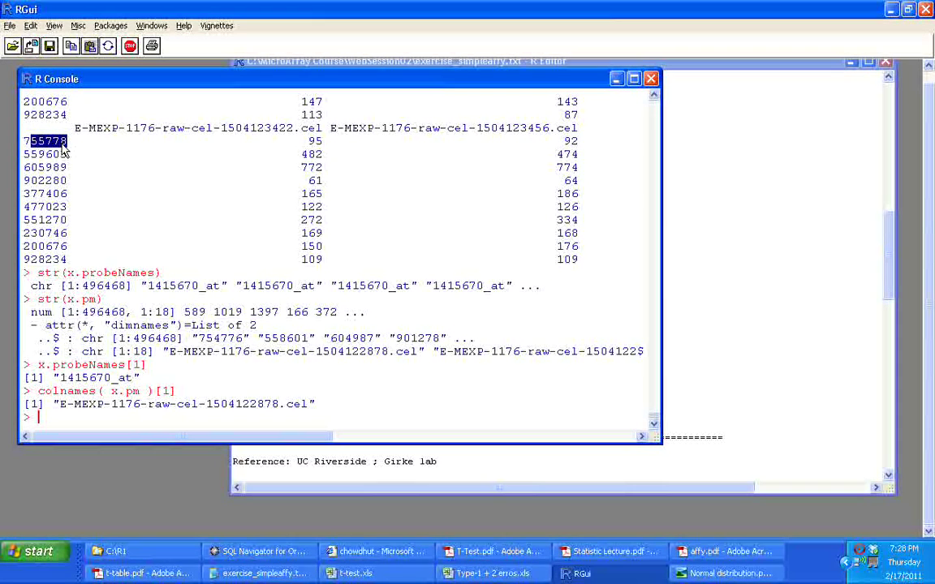
key(ctrl+Tab)
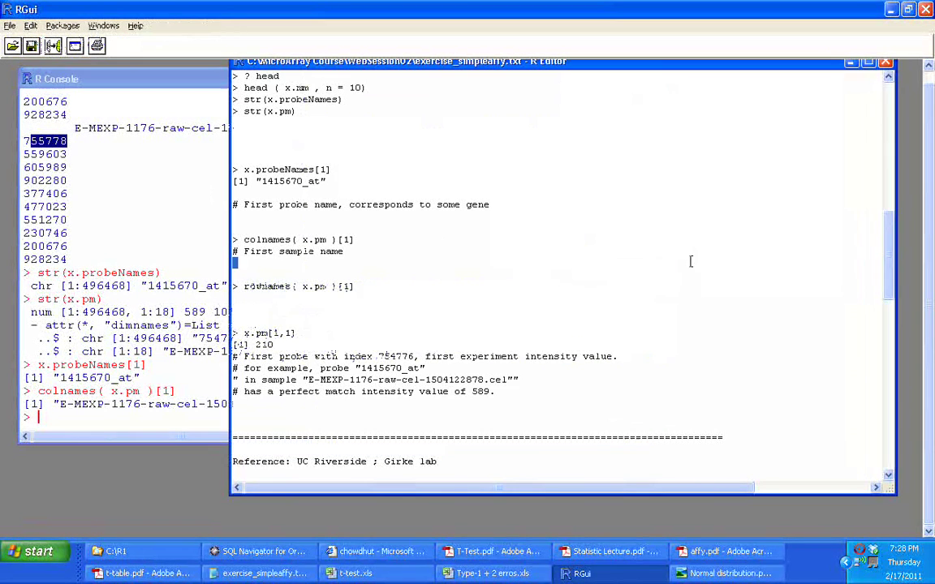
drag(362, 287, 244, 285)
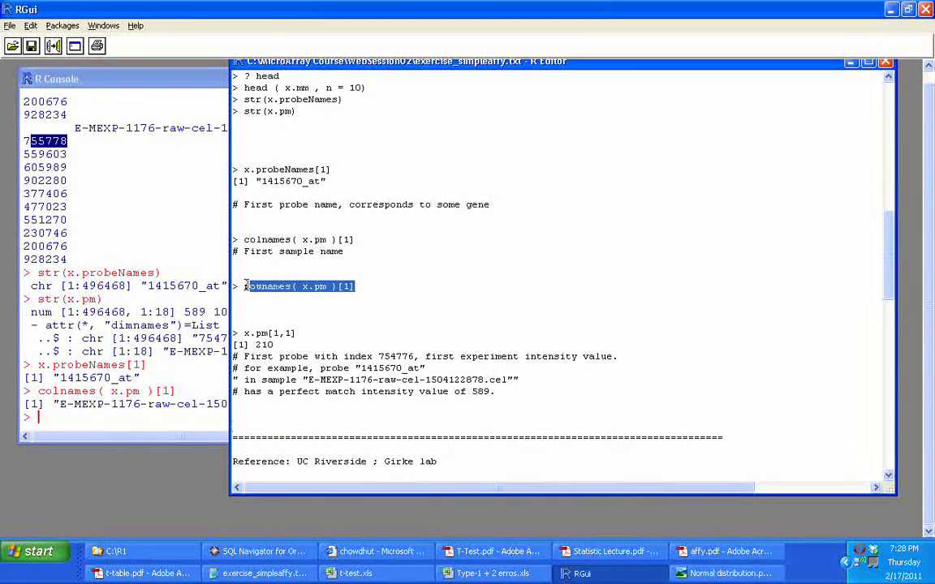
key(ctrl+r)
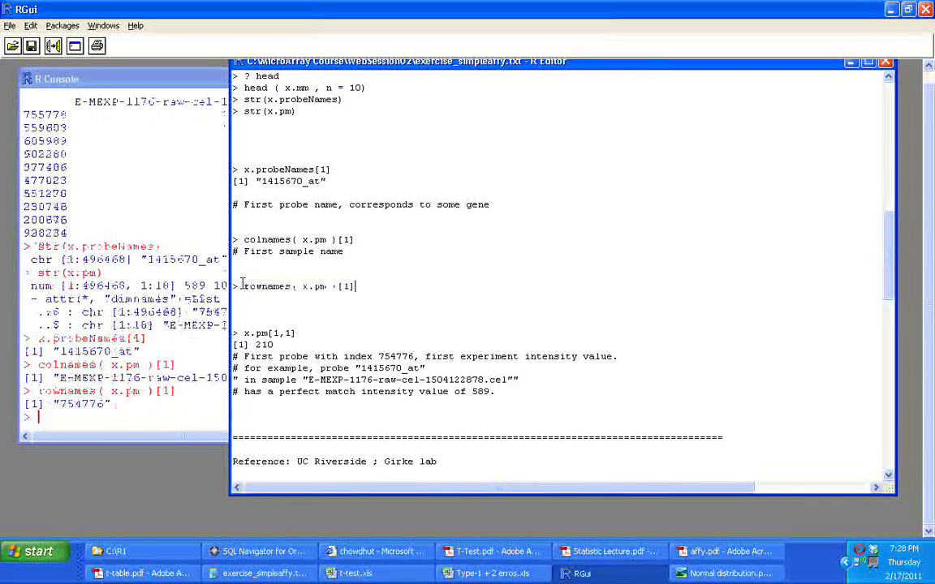
click(186, 286)
drag(59, 404, 71, 404)
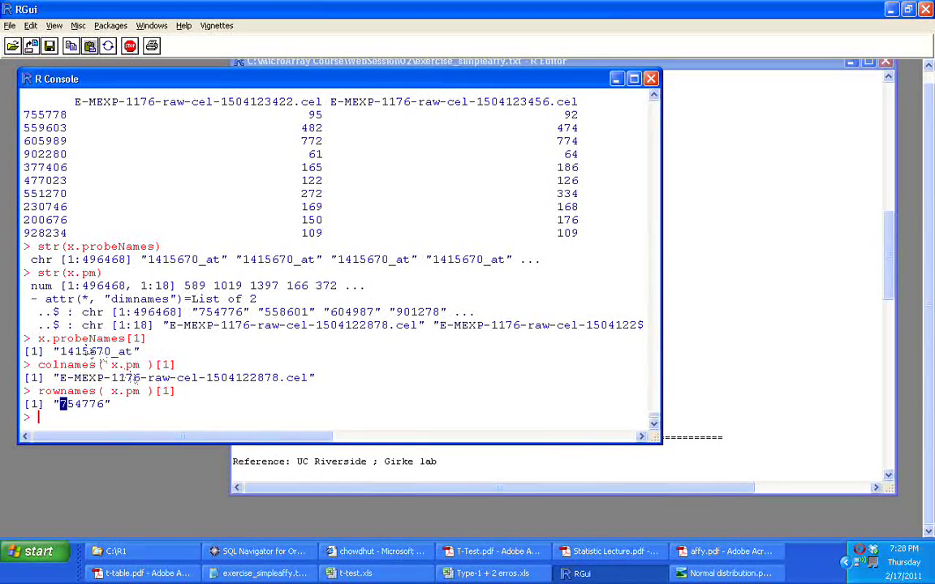
Compare the x.probeNames[1] and rownames( x.pm )[1] outputs with the dimensions in the str(x.pm) output
drag(38, 339, 123, 345)
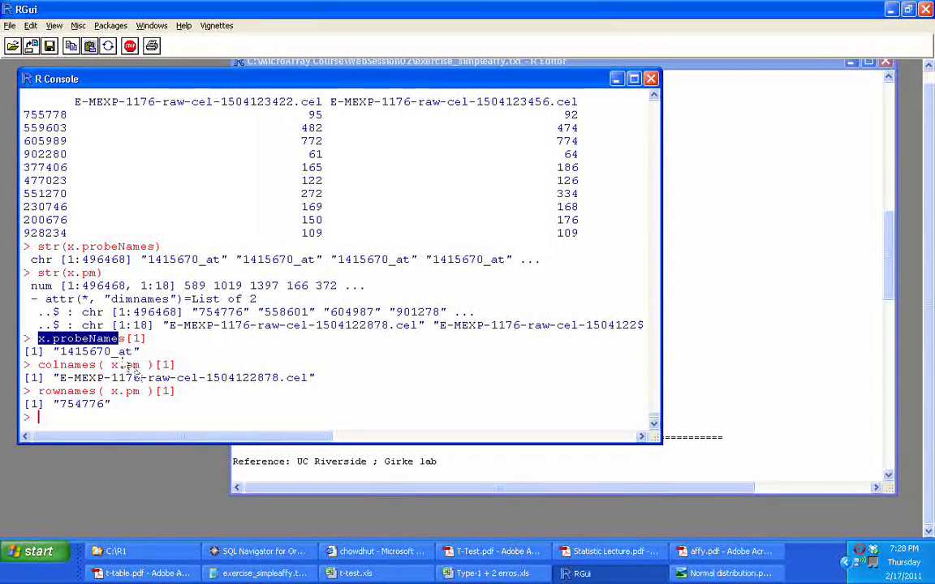
drag(64, 286, 71, 288)
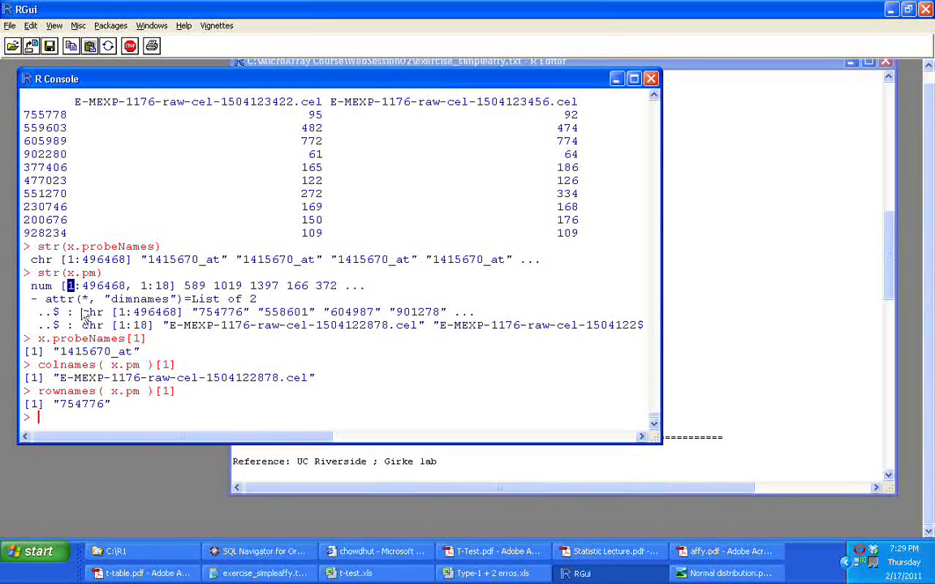
click(794, 310)
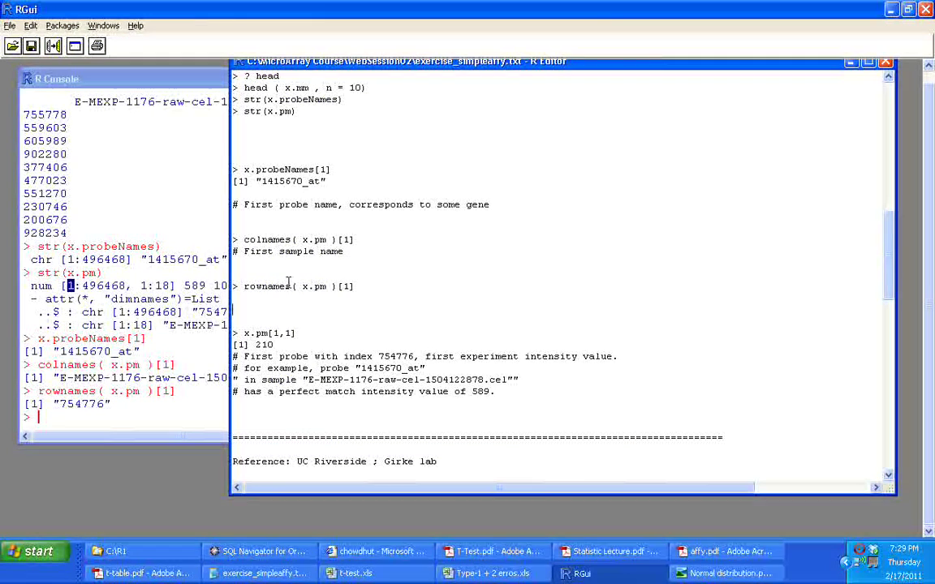
click(148, 114)
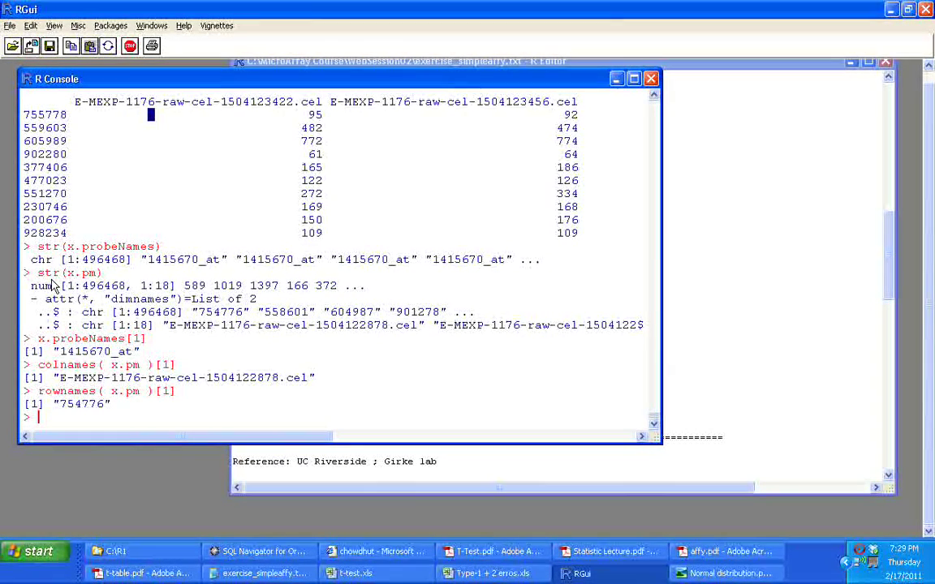
click(686, 263)
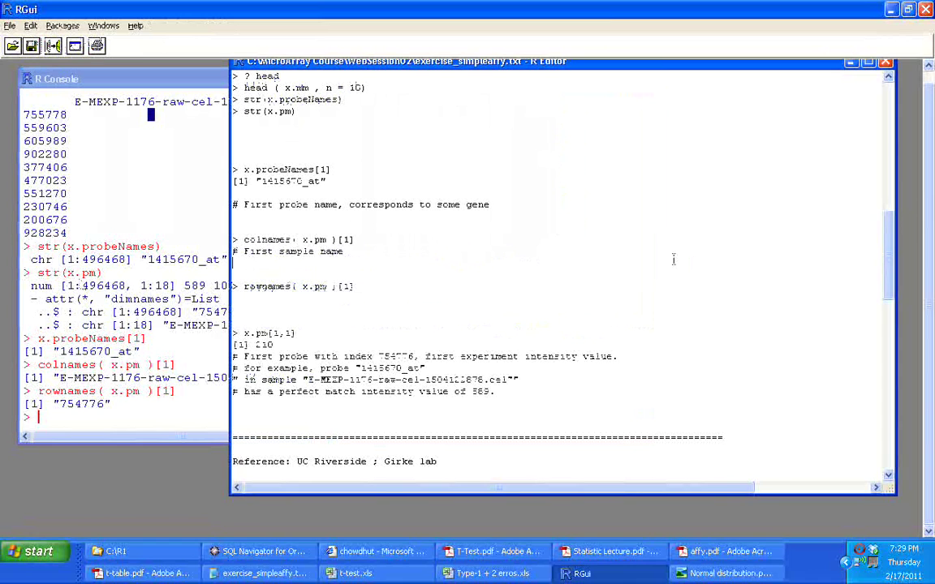
Compare the colnames( x.pm )[1] line with the rownames( x.pm )[1] line in the script
drag(363, 245, 234, 237)
click(248, 286)
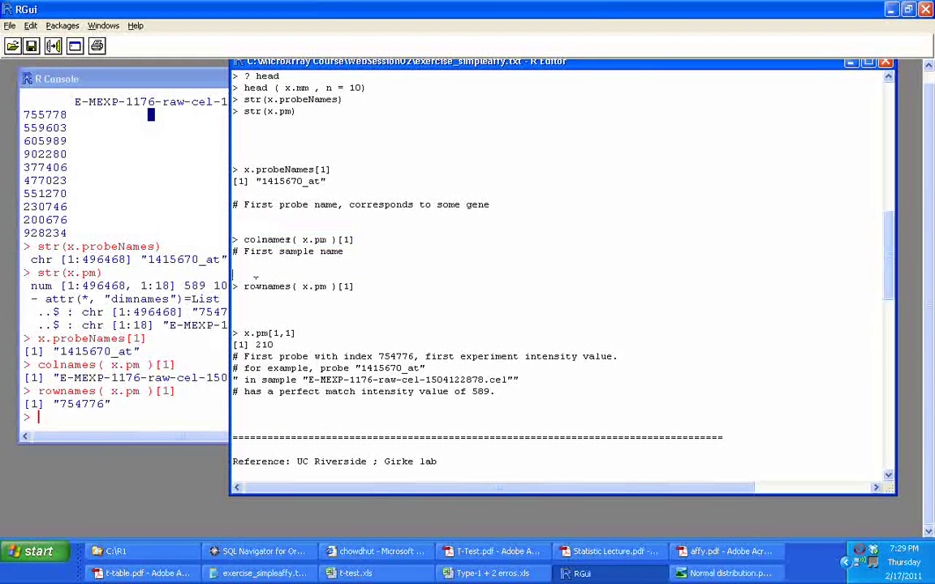
drag(248, 286, 377, 308)
click(378, 299)
drag(360, 249, 246, 239)
click(259, 267)
drag(248, 286, 372, 308)
click(372, 308)
Relate the x.pm[1,1] script line to the first row identifier of the intensity table in the console
drag(295, 332, 244, 332)
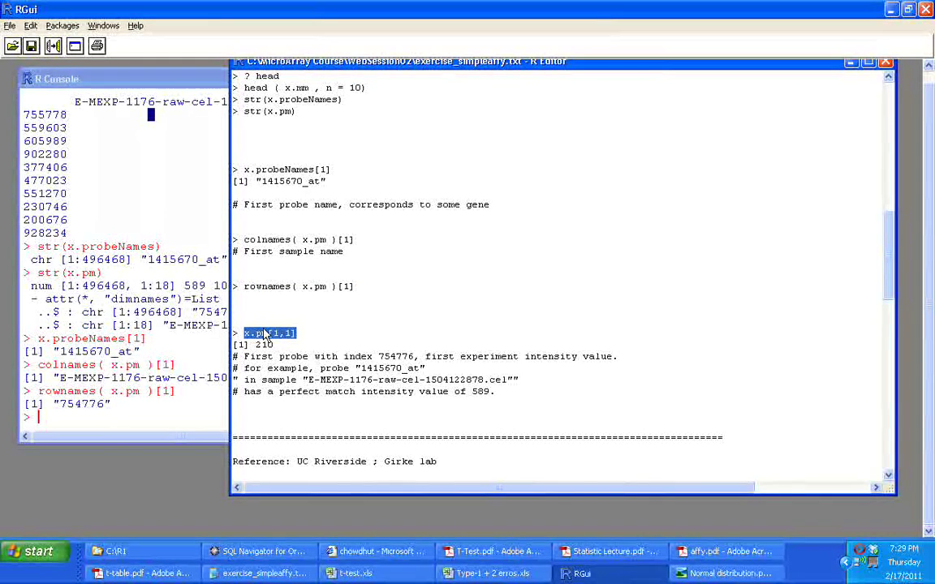
click(167, 193)
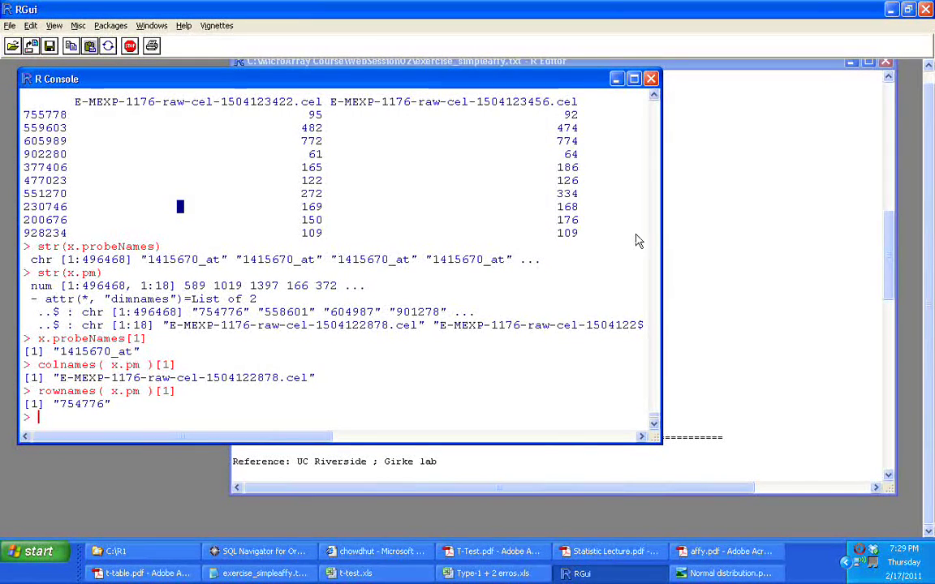
click(664, 215)
click(127, 132)
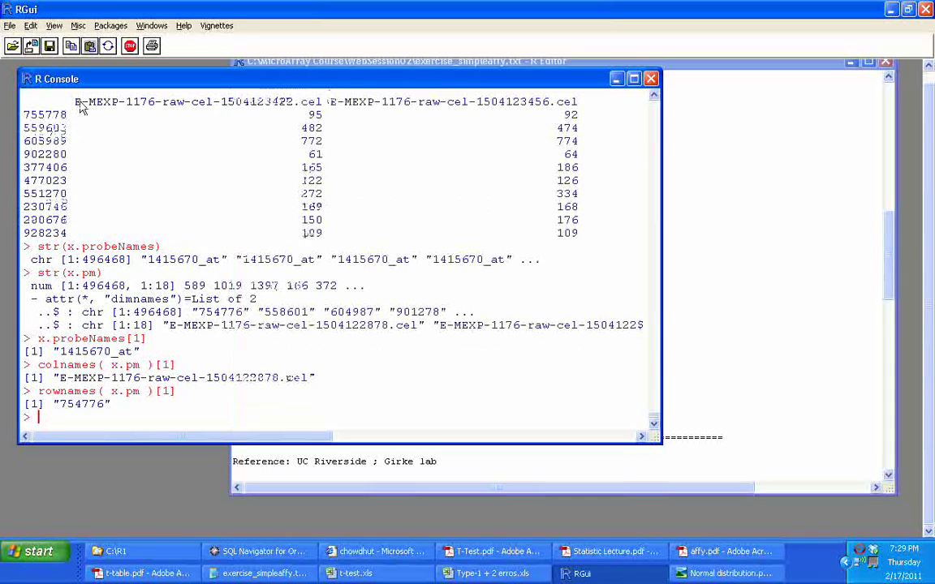
drag(66, 117, 22, 116)
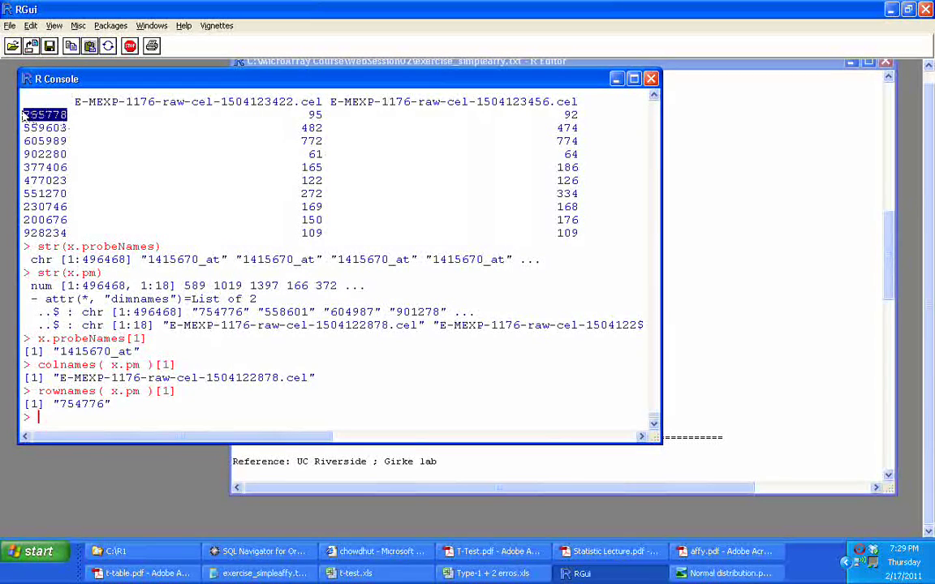
Add the index note [1,1] on the line above x.probeNames[1] in the script
click(183, 181)
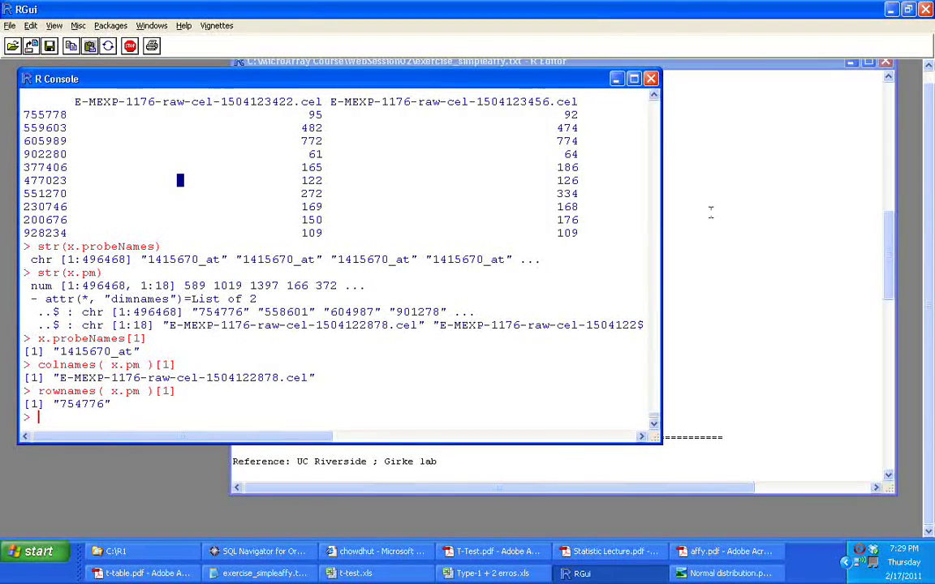
click(710, 210)
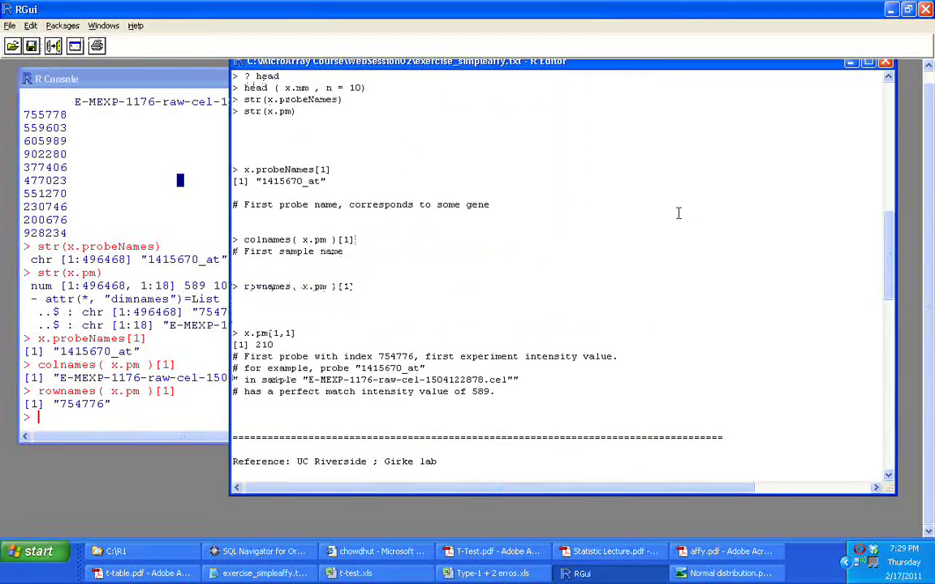
click(415, 140)
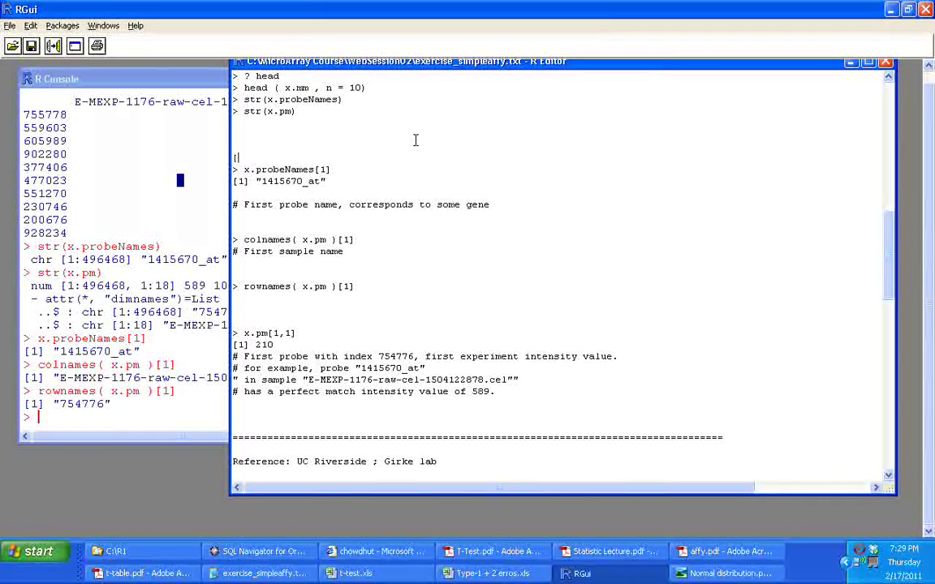
text([1,1)
Examine how a row identifier and the E-MEXP-1176-raw-cel-1504123422.cel column together locate an intensity value in the console table
click(209, 142)
drag(299, 114, 325, 120)
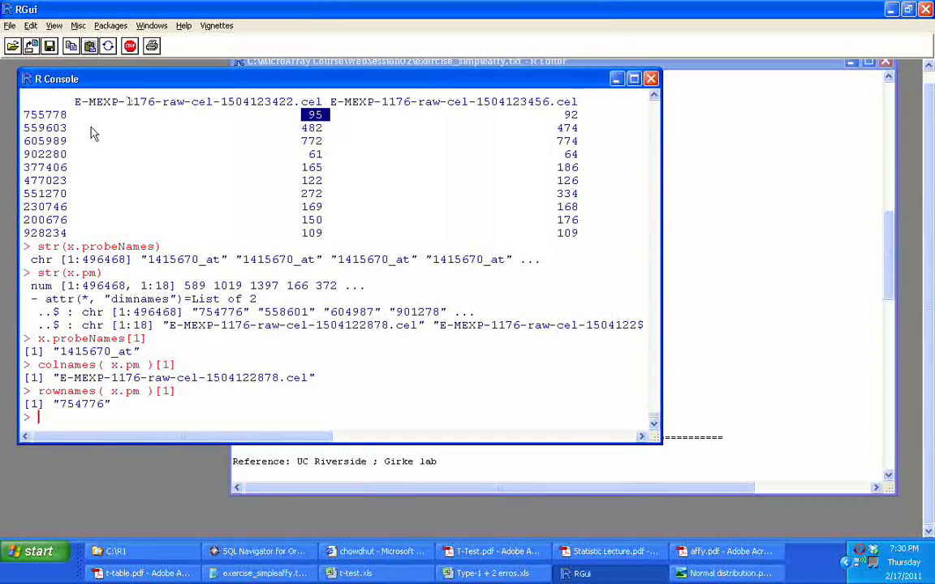
drag(67, 115, 22, 115)
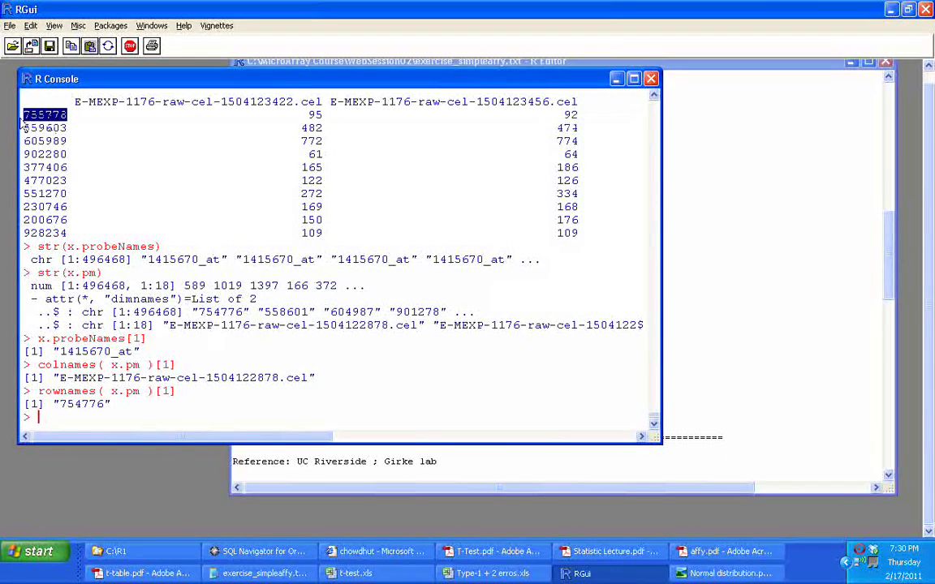
click(178, 118)
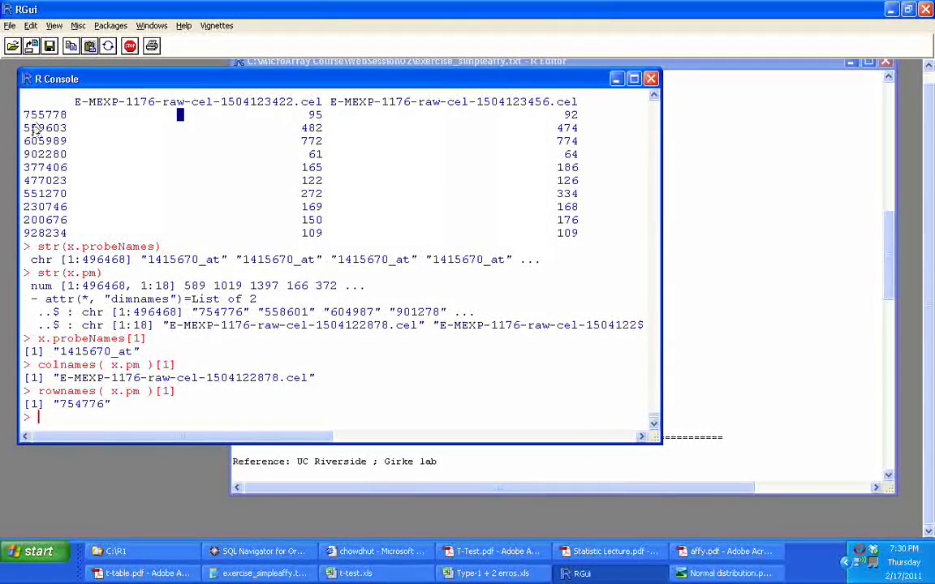
click(80, 102)
click(57, 115)
click(290, 128)
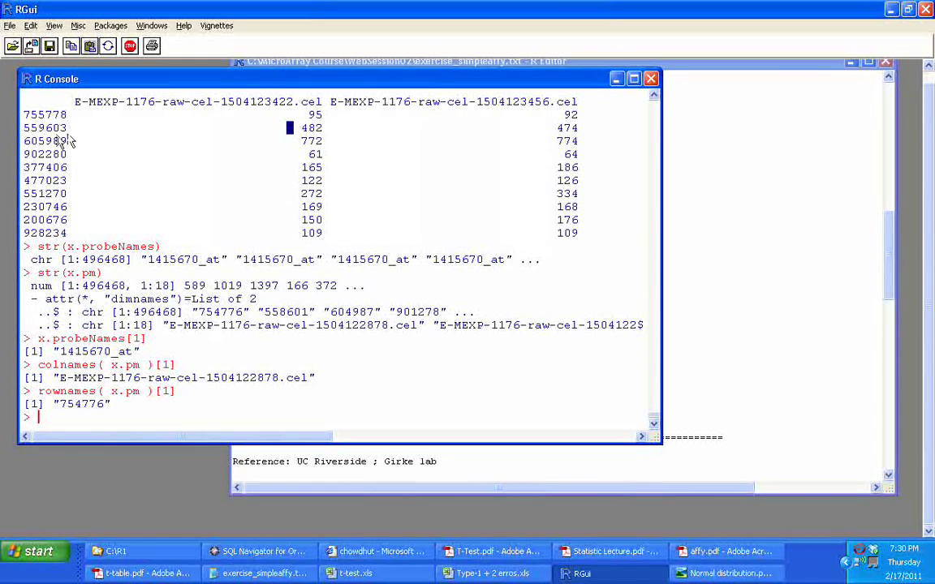
Compare the first, second and fifth row identifiers of the intensity table with their values in the sample columns
click(49, 115)
click(562, 115)
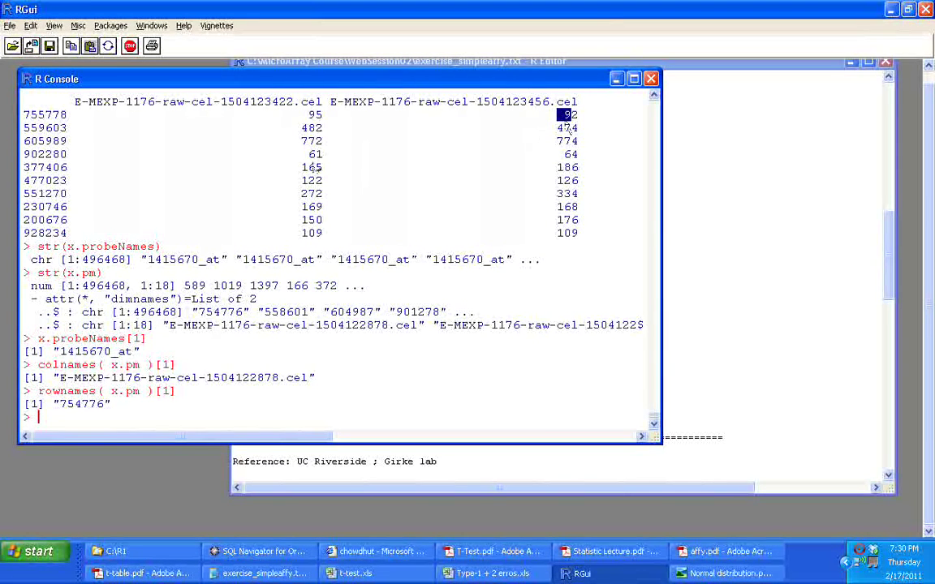
click(42, 128)
drag(293, 128, 325, 138)
drag(23, 168, 68, 175)
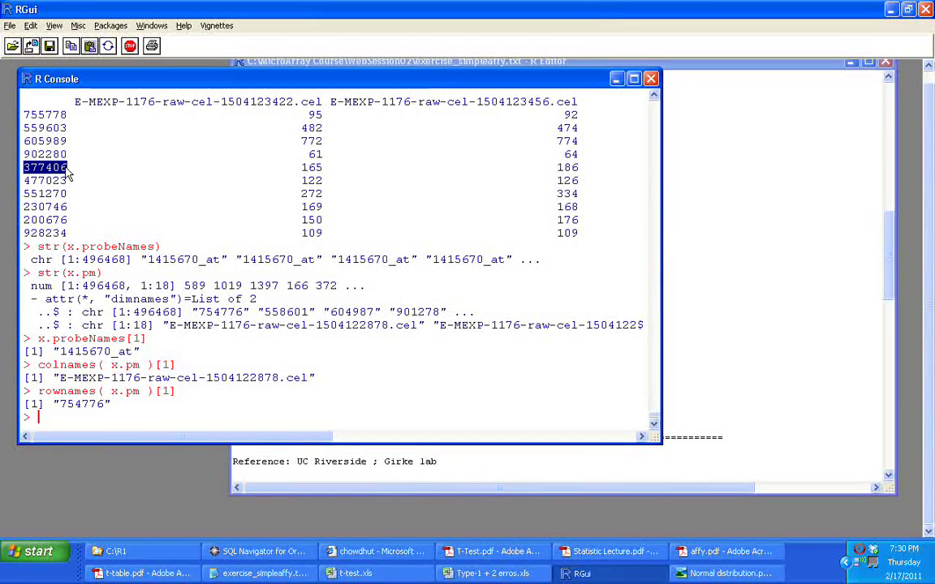
drag(302, 167, 323, 169)
Run x.pm[1,1] from the script and replace the recorded output below that line with 589
click(822, 228)
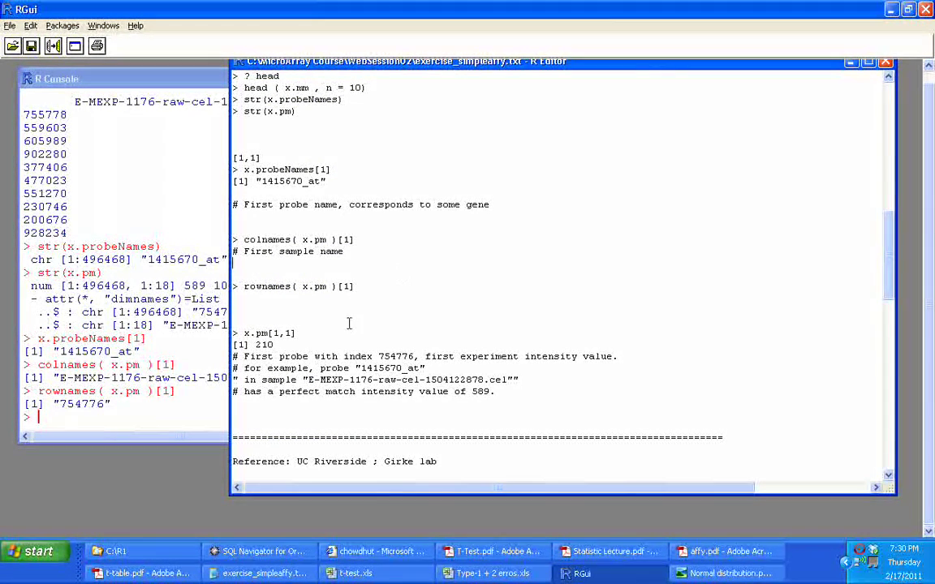
drag(327, 333, 241, 335)
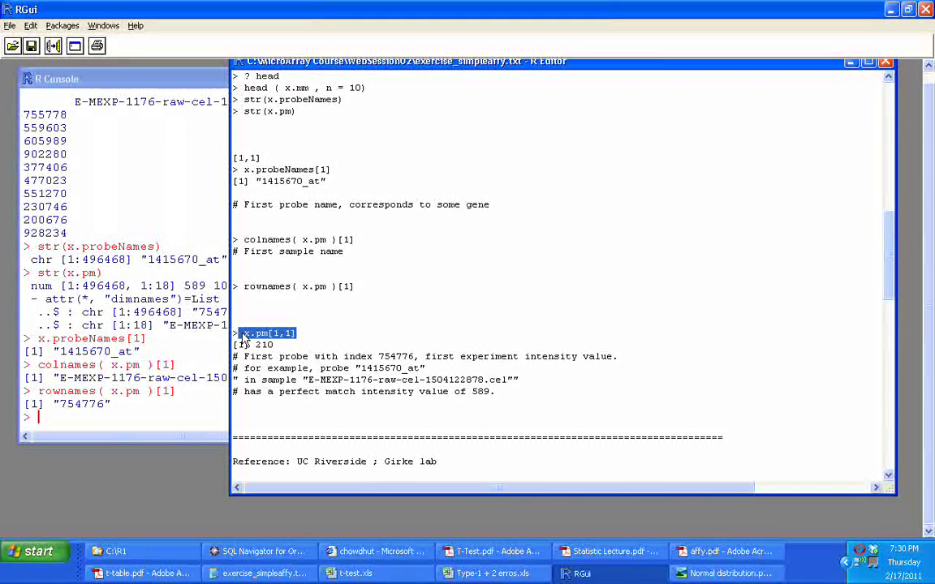
key(ctrl+r)
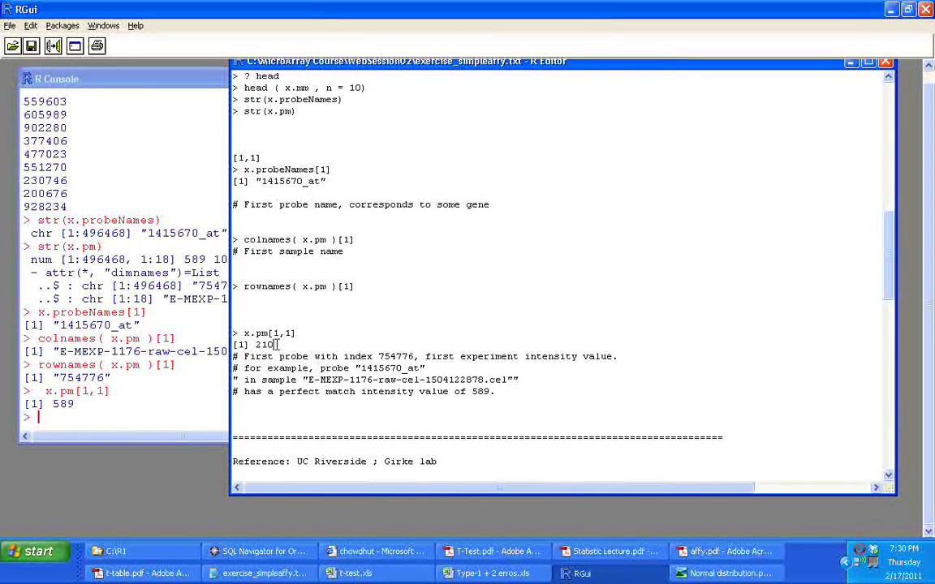
text(589)
click(374, 327)
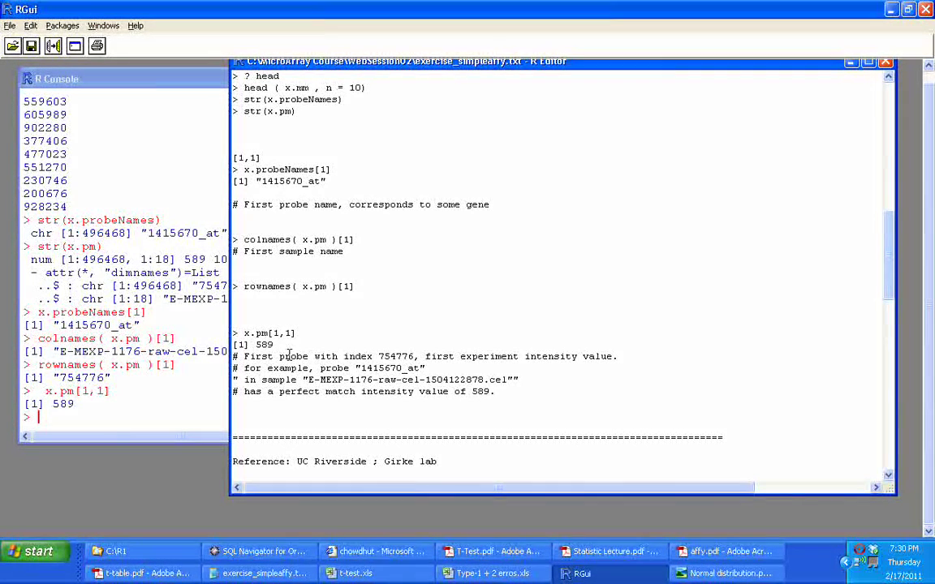
Check the probe name and index in the script comments under x.pm[1,1] against the x.probeNames[1] and rownames( x.pm )[1] outputs
drag(331, 170, 248, 167)
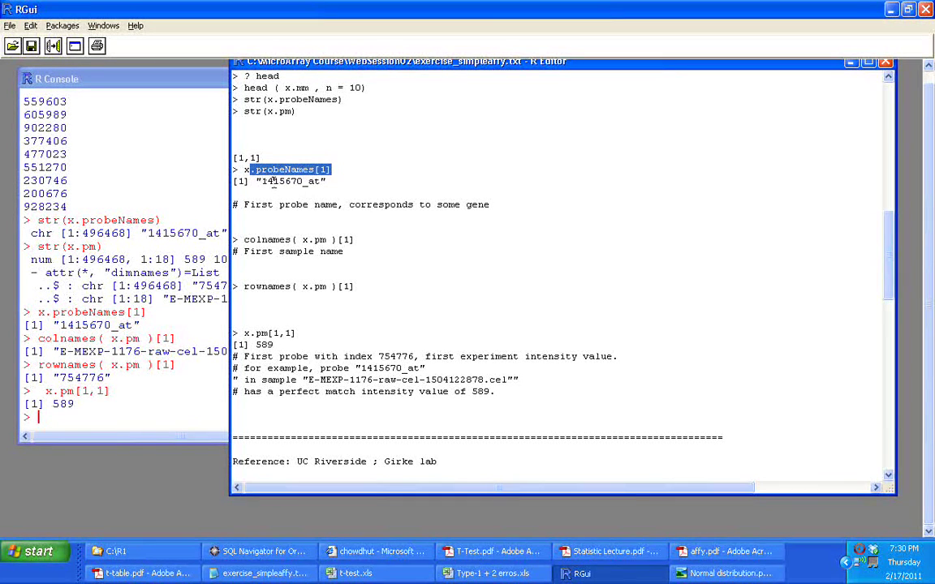
click(381, 267)
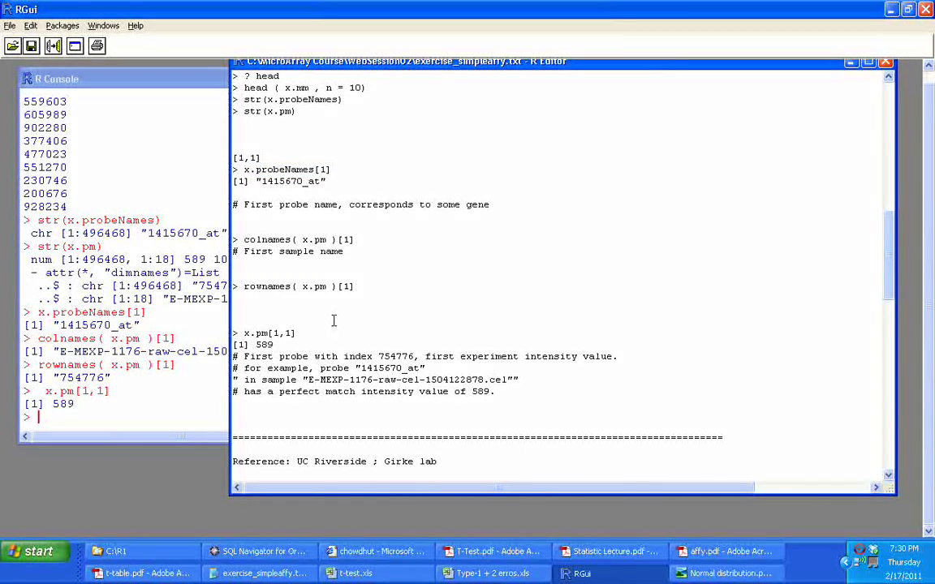
click(120, 281)
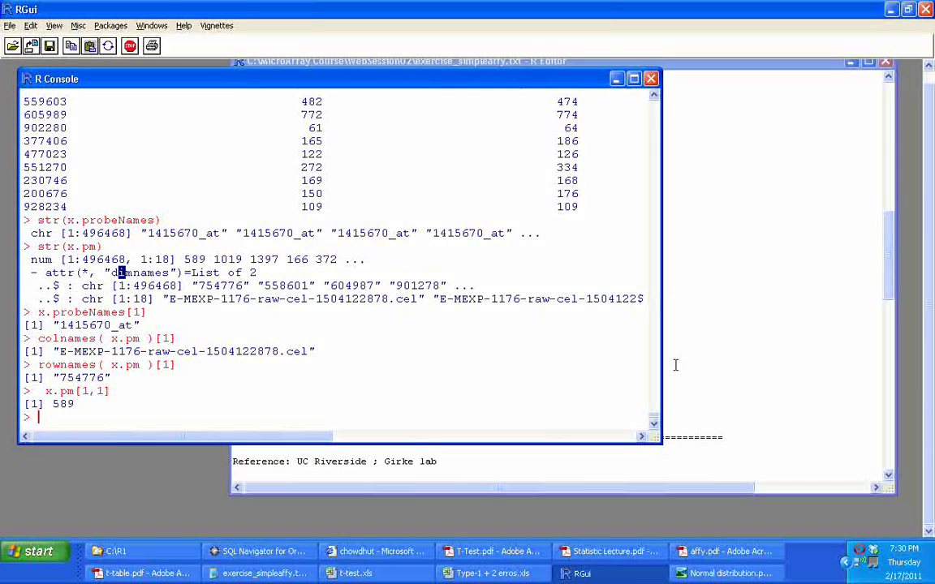
click(682, 333)
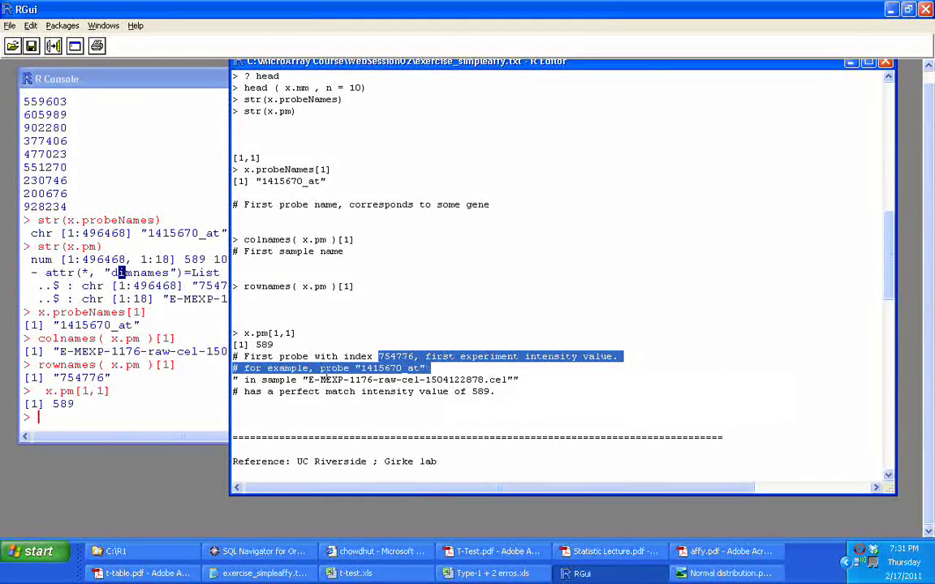
drag(53, 378, 114, 386)
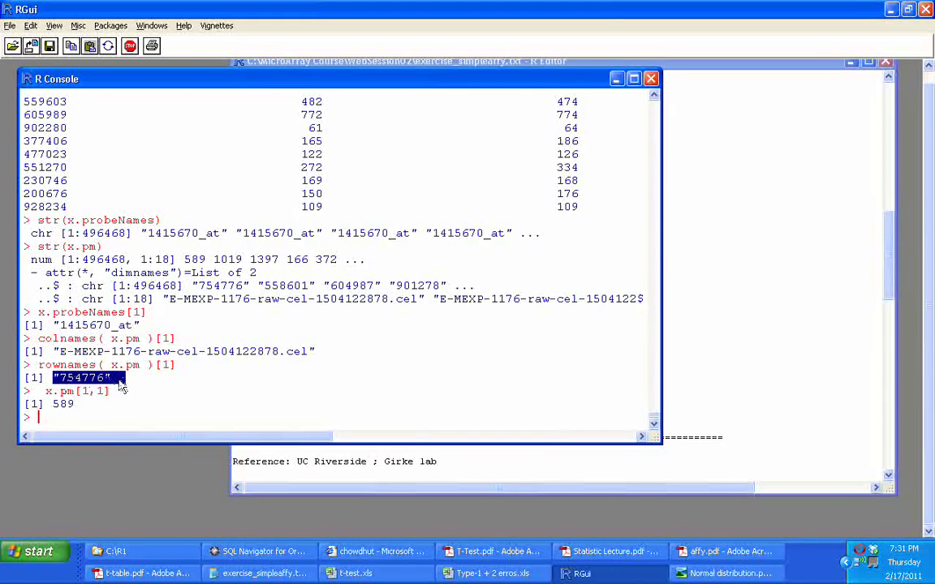
click(686, 288)
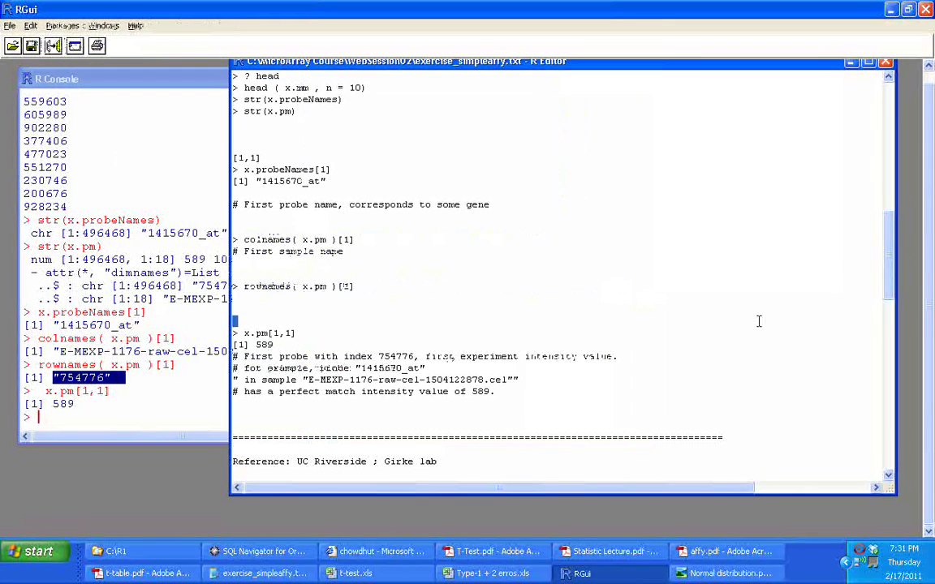
Check the sample name and perfect match intensity in the script comments against the colnames( x.pm )[1] and x.pm[1,1] outputs
drag(301, 373, 509, 374)
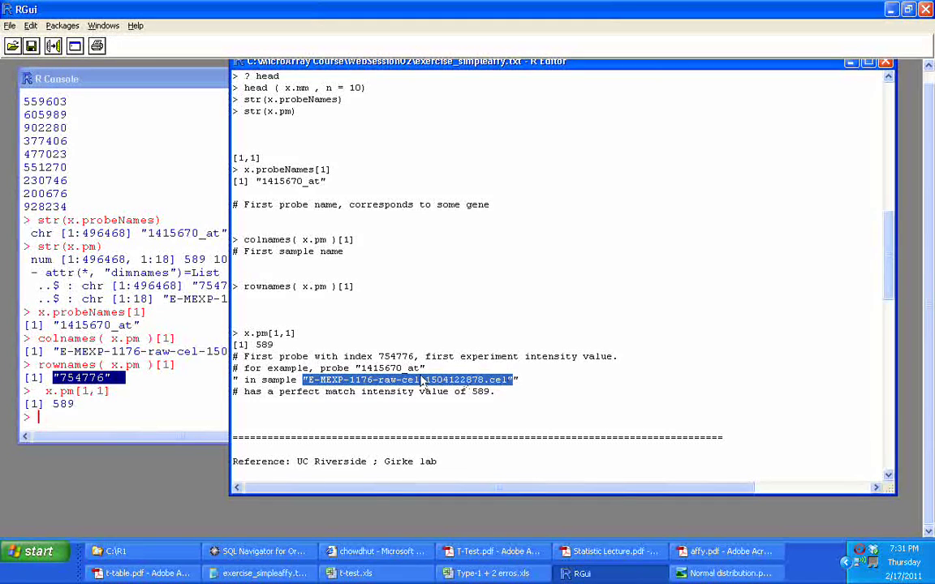
click(120, 352)
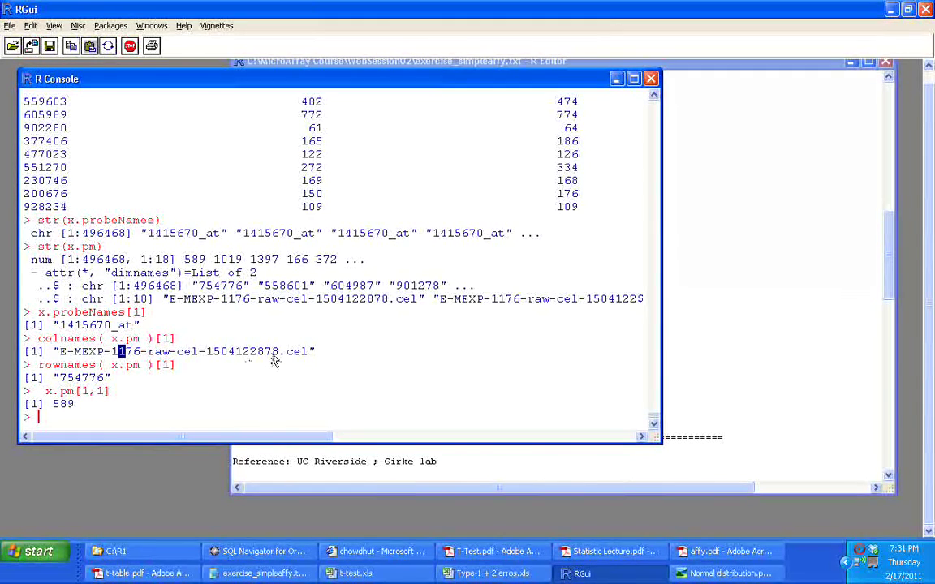
click(751, 371)
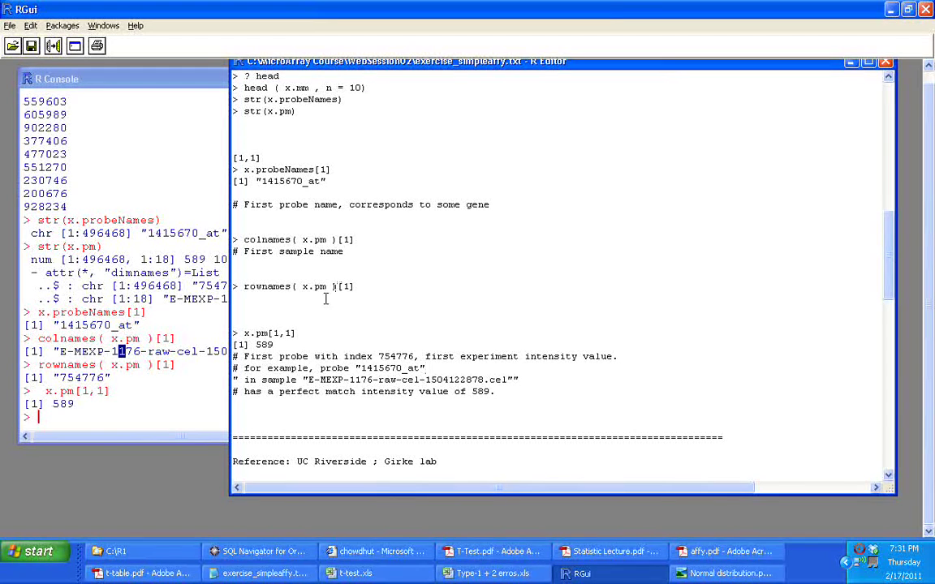
drag(243, 333, 296, 333)
click(278, 345)
drag(490, 391, 453, 398)
Read the reference and the Simple Affy command summary that follow the x.pm[1,1] comments in the script
key(Down)
key(Down)
key(Down)
key(Down)
key(Down)
key(Down)
key(Down)
key(Down)
key(Down)
key(Down)
key(Down)
key(Down)
key(Down)
key(Down)
key(Down)
key(Down)
key(Down)
key(Down)
key(Down)
key(Down)
key(Down)
key(Down)
key(Down)
key(Down)
key(Down)
key(Down)
key(Down)
key(Down)
key(Down)
key(Down)
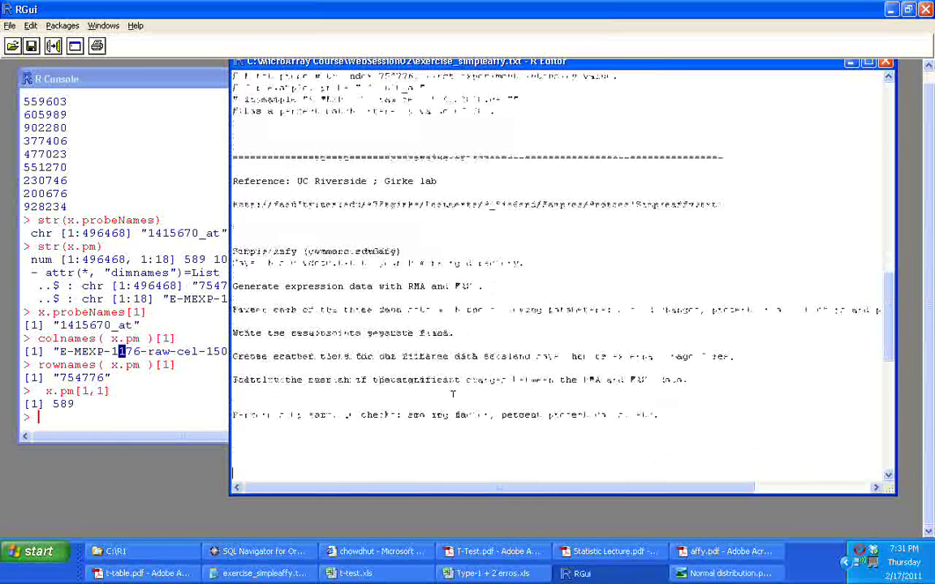
key(Down)
key(Down)
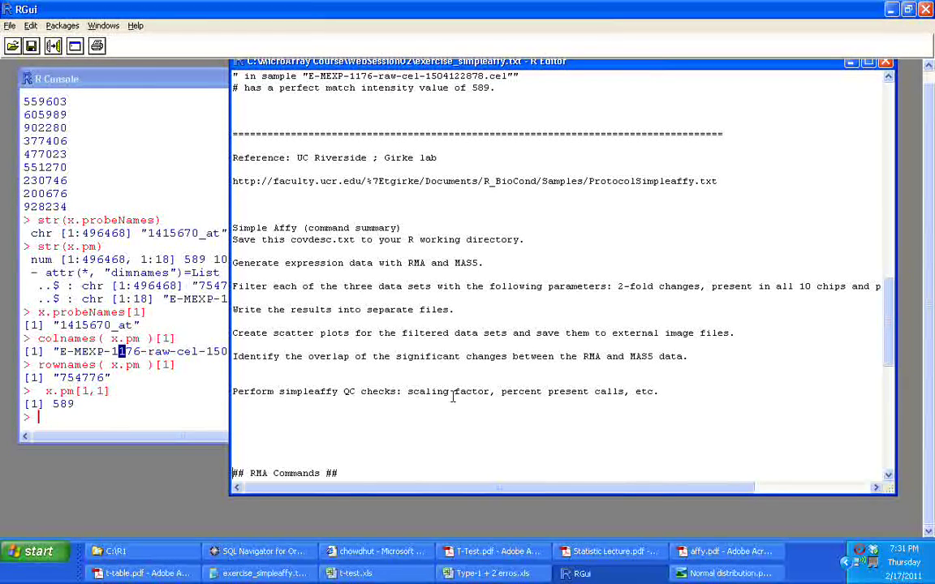
Review the RMA Commands block of the script and select the raw.data <- read.affy("covdesc.txt") line
scroll(453, 396, down, 5)
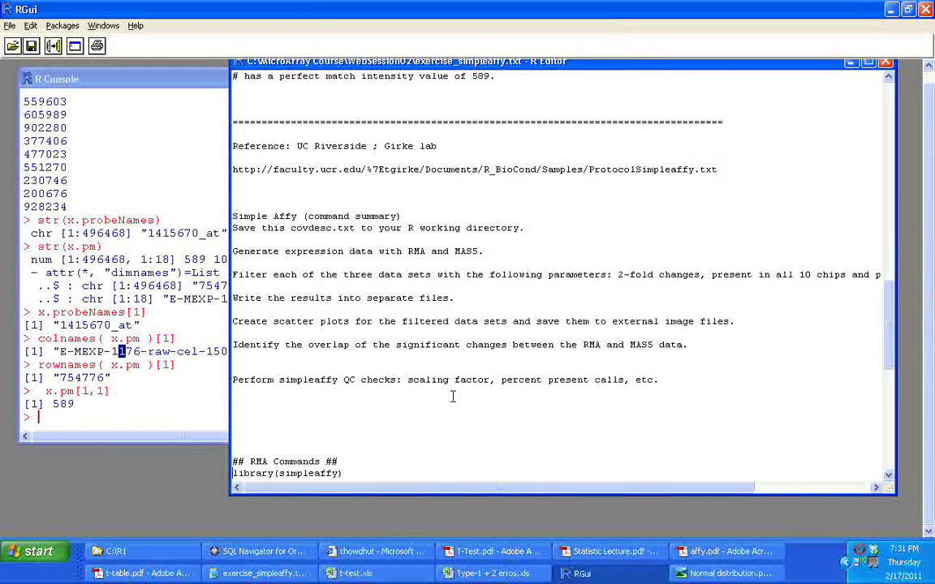
scroll(453, 397, down, 3)
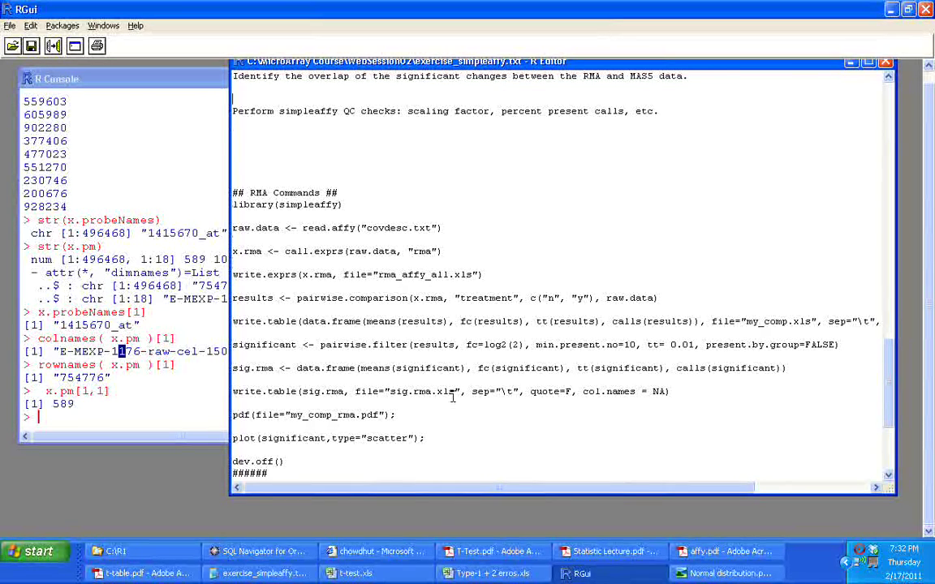
scroll(453, 397, up, 1)
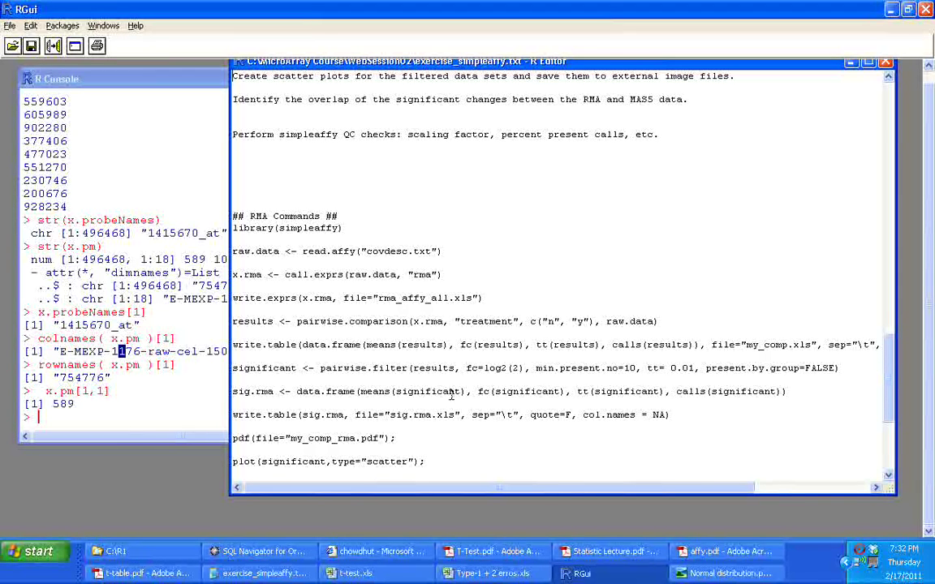
triple_click(408, 250)
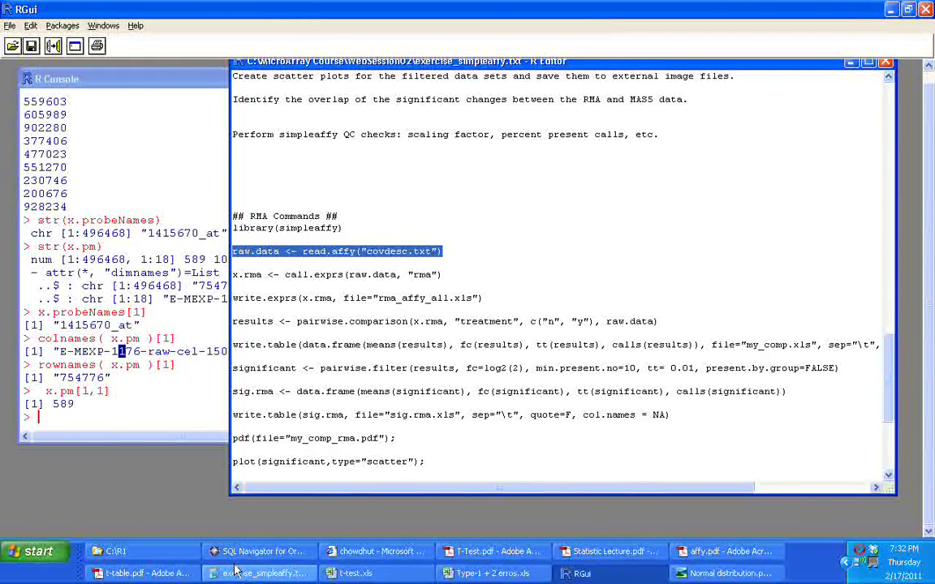
Switch to the C:\R1 folder and open covdesc.txt in Notepad
click(118, 555)
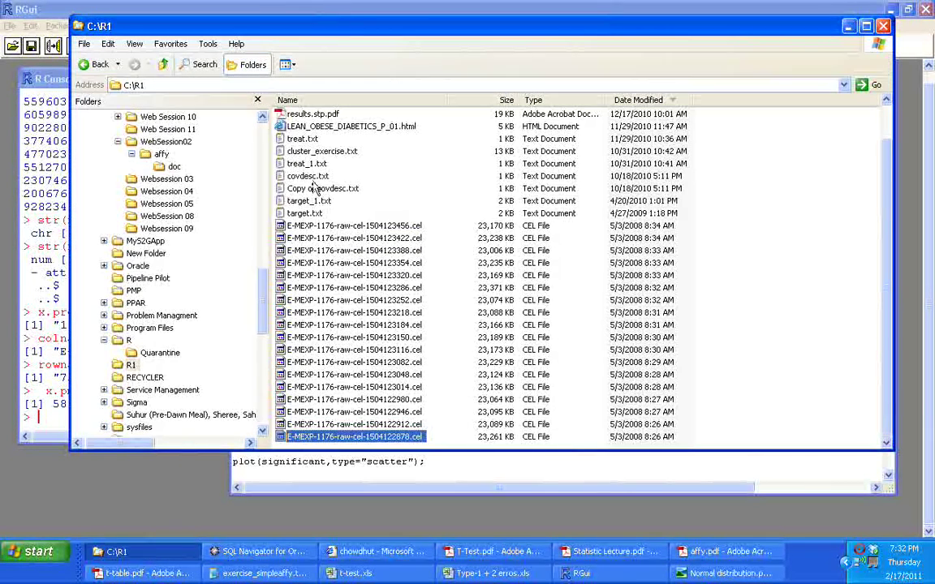
click(309, 176)
click(308, 176)
double_click(315, 176)
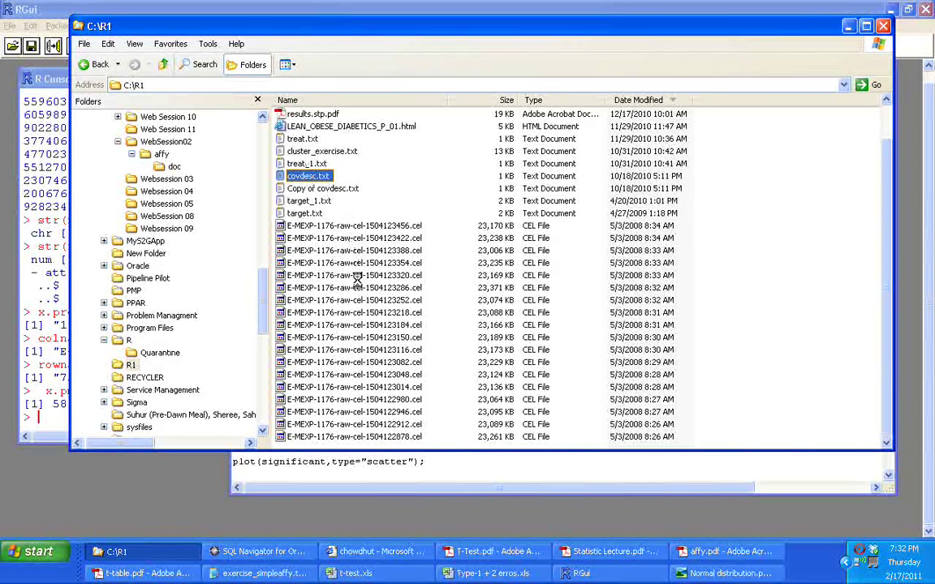
right_click(320, 177)
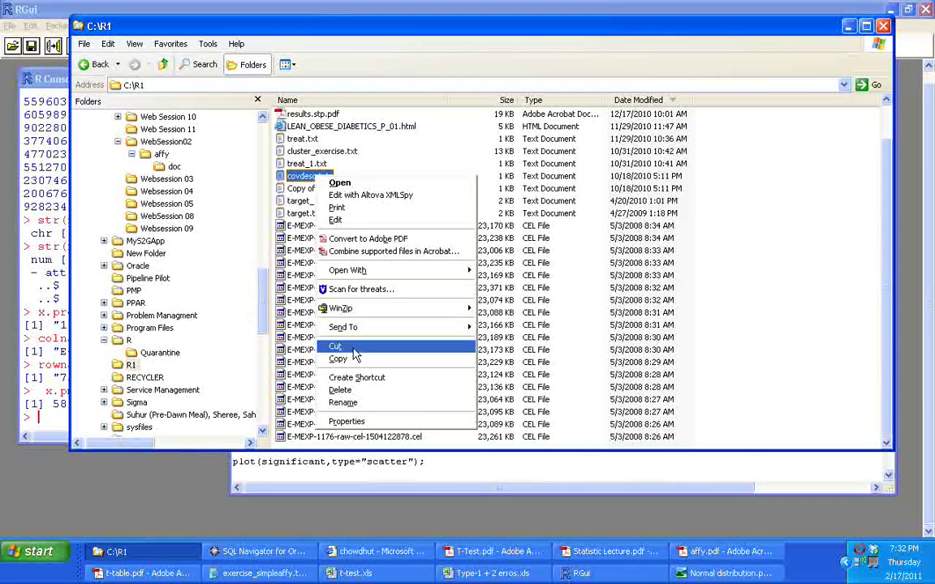
key(Escape)
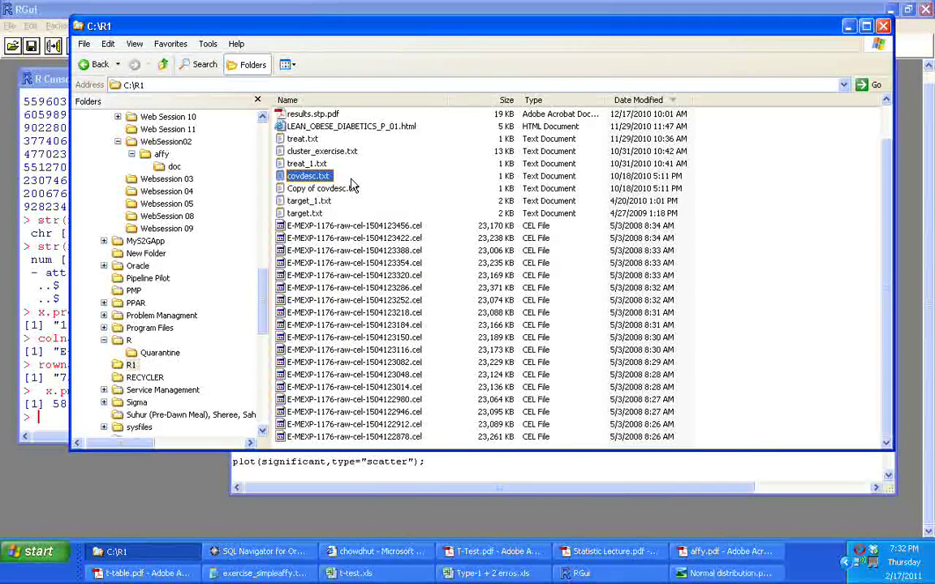
key(Return)
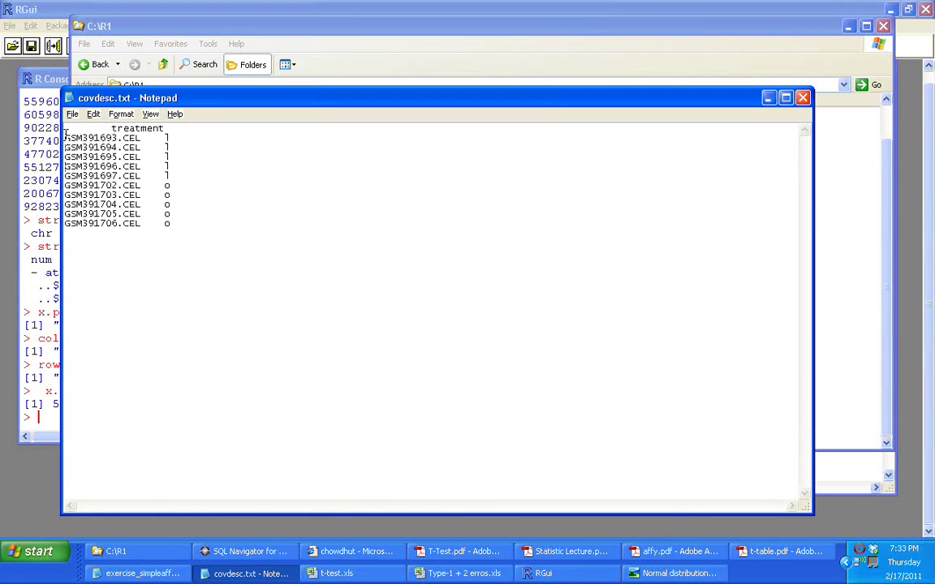
Examine the CEL file entries in covdesc.txt and how the treatment column divides them into groups l and o
click(194, 143)
key(Up)
key(Down)
key(Down)
key(Down)
key(Down)
key(Down)
key(Down)
key(Down)
drag(171, 176, 40, 140)
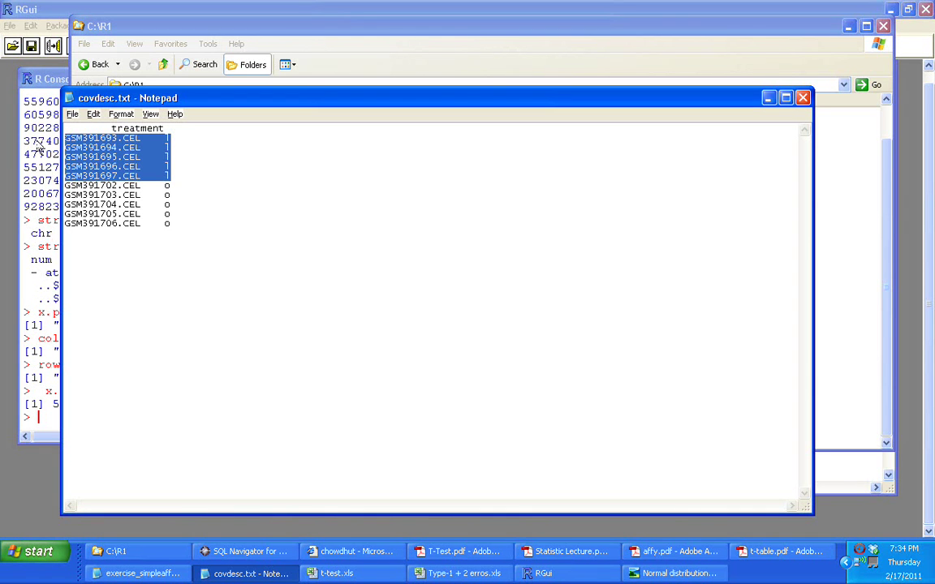
drag(184, 222, 41, 195)
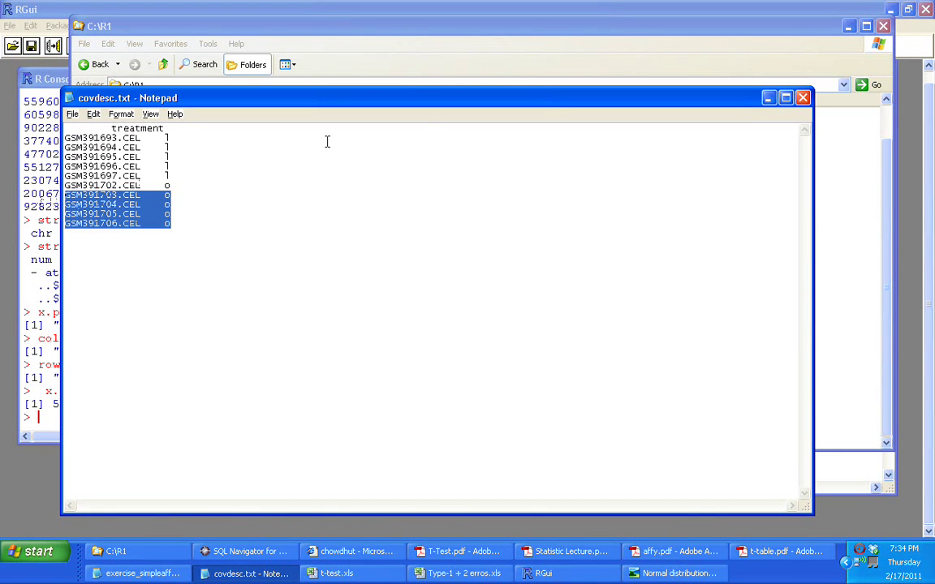
Close covdesc.txt and return to the RMA commands in the exercise_simpleaffy.txt script
click(327, 142)
click(802, 98)
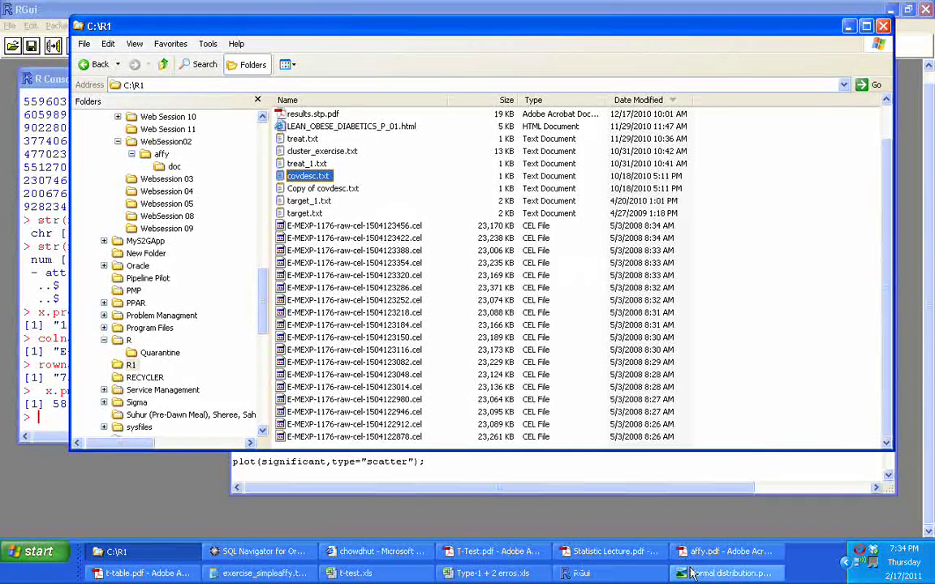
click(270, 576)
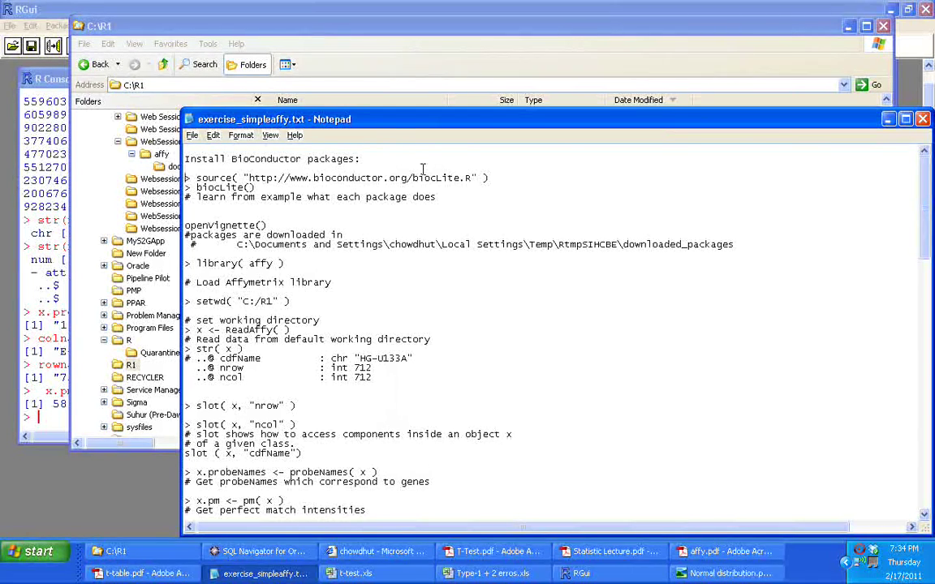
scroll(422, 169, down, 15)
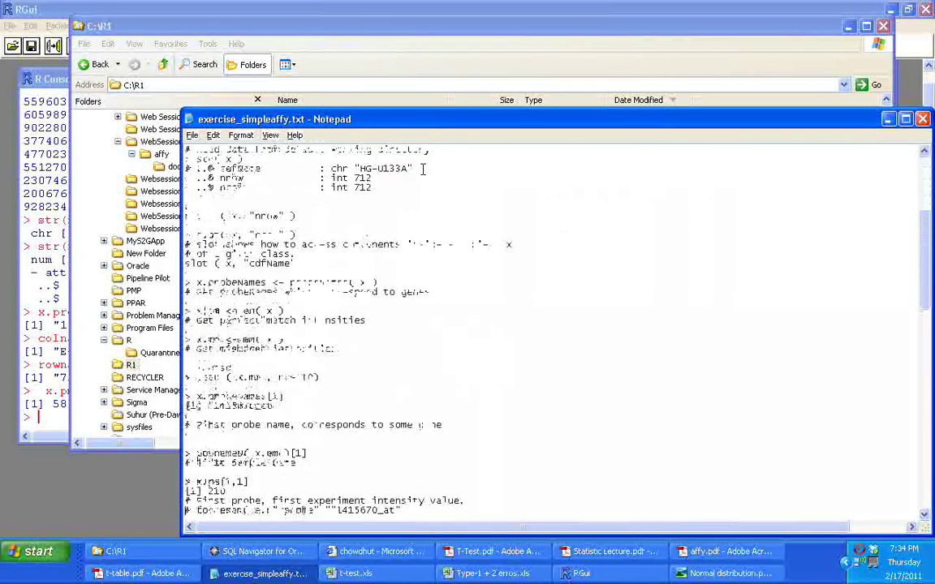
scroll(422, 169, down, 15)
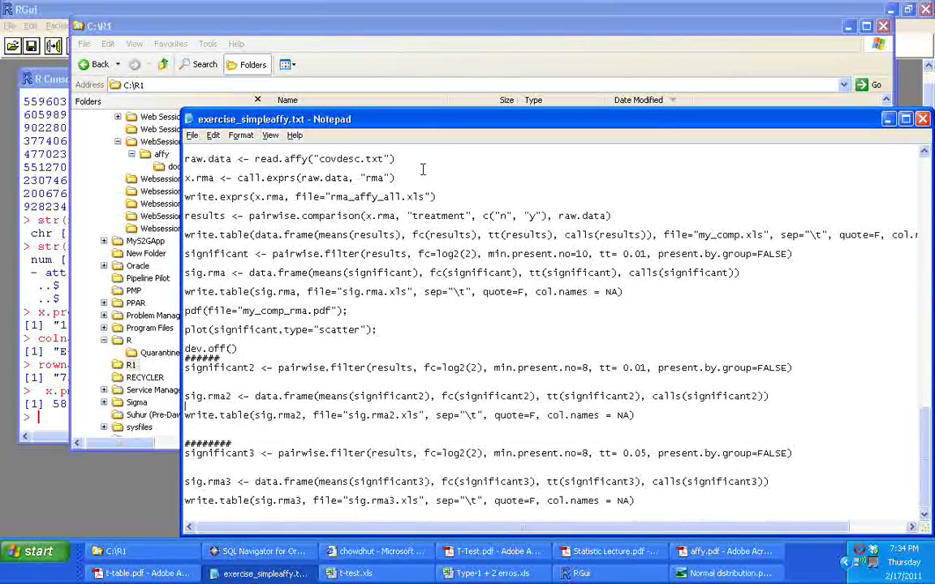
Review the UC Riverside Girke lab reference, its ProtocolSimpleaffy.txt link and the Simple Affy command summary in the script
scroll(422, 169, up, 5)
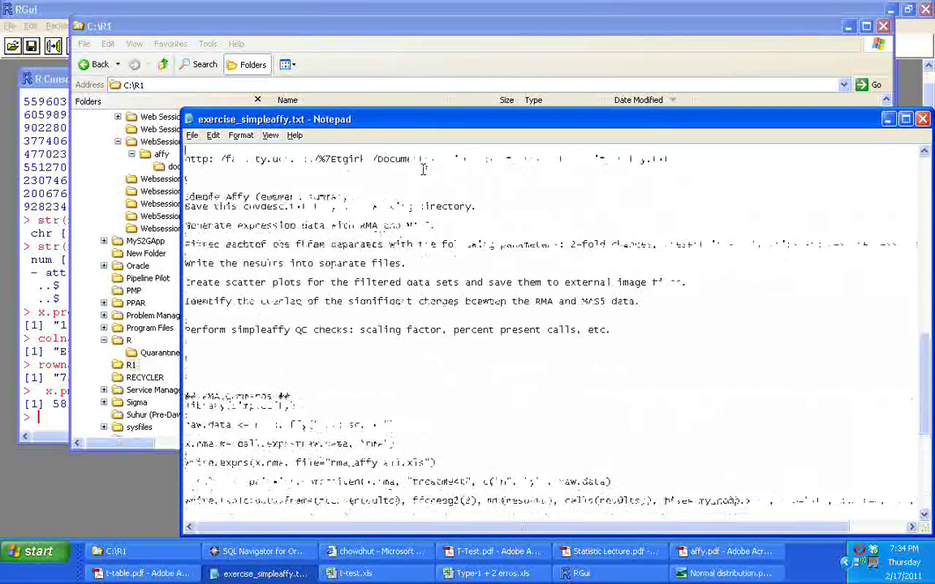
scroll(422, 169, up, 4)
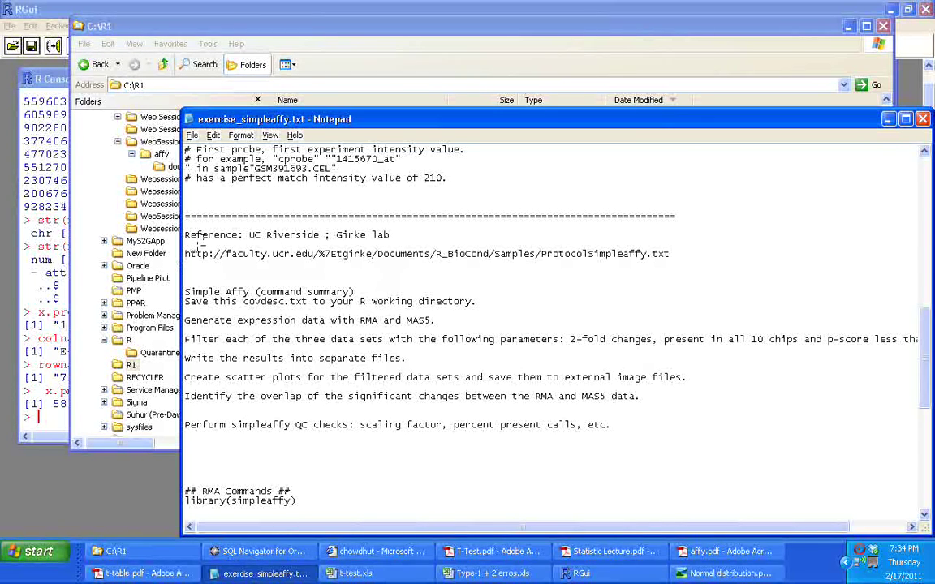
drag(186, 234, 394, 234)
click(381, 242)
drag(190, 254, 674, 276)
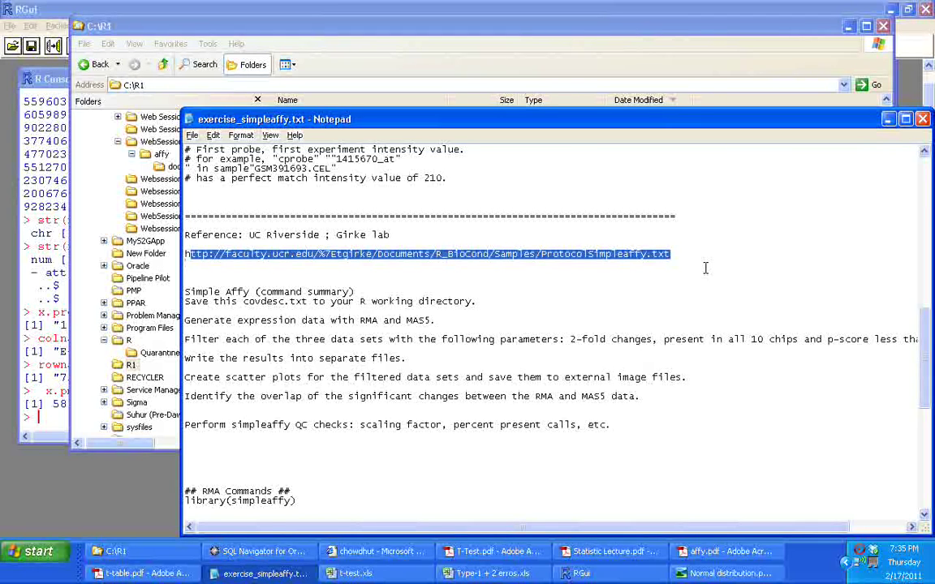
key(Down)
key(Down)
key(Down)
key(Down)
key(Down)
key(Down)
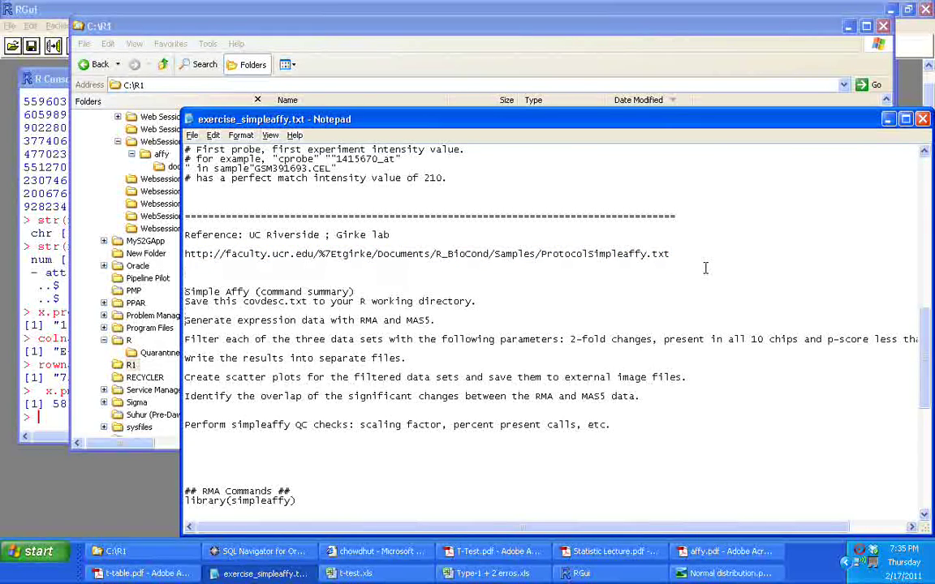
key(Up)
key(Down)
key(Up)
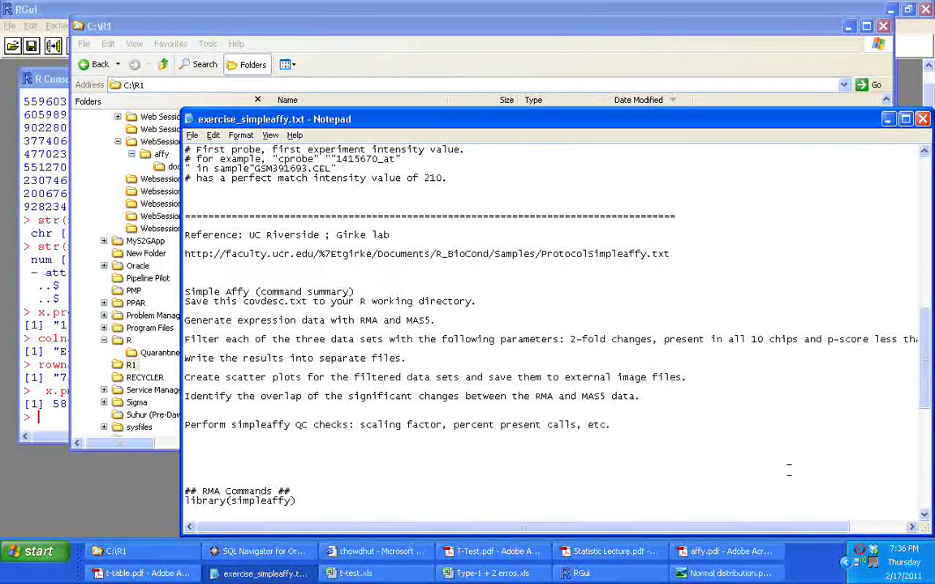
Switch to the file manager and open the C:\MicroArray Course\WebSession02 folder
click(381, 552)
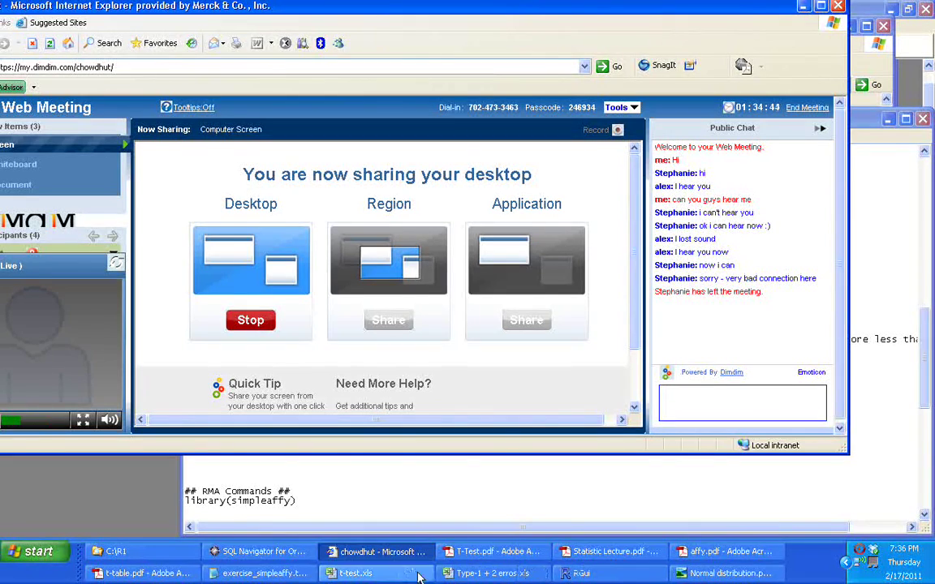
click(114, 551)
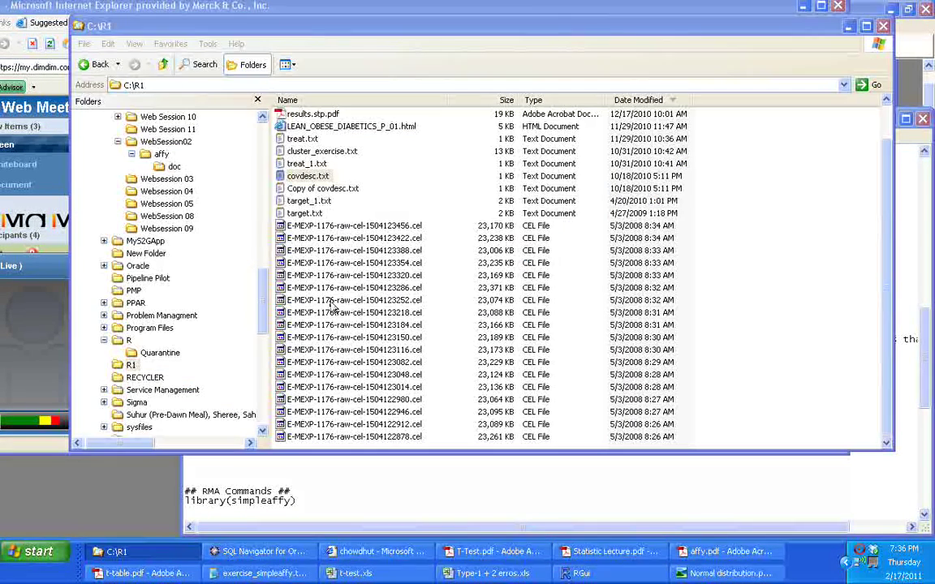
click(264, 262)
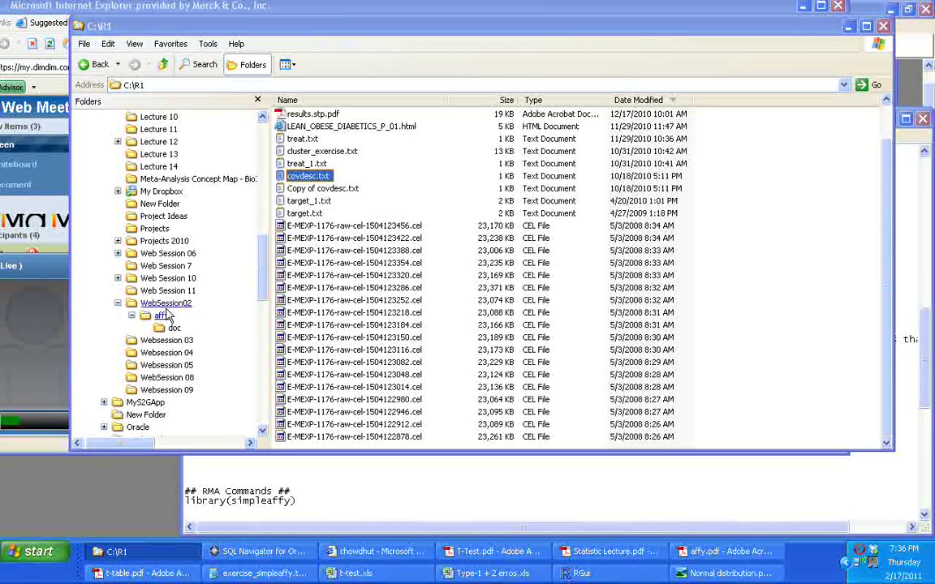
click(166, 303)
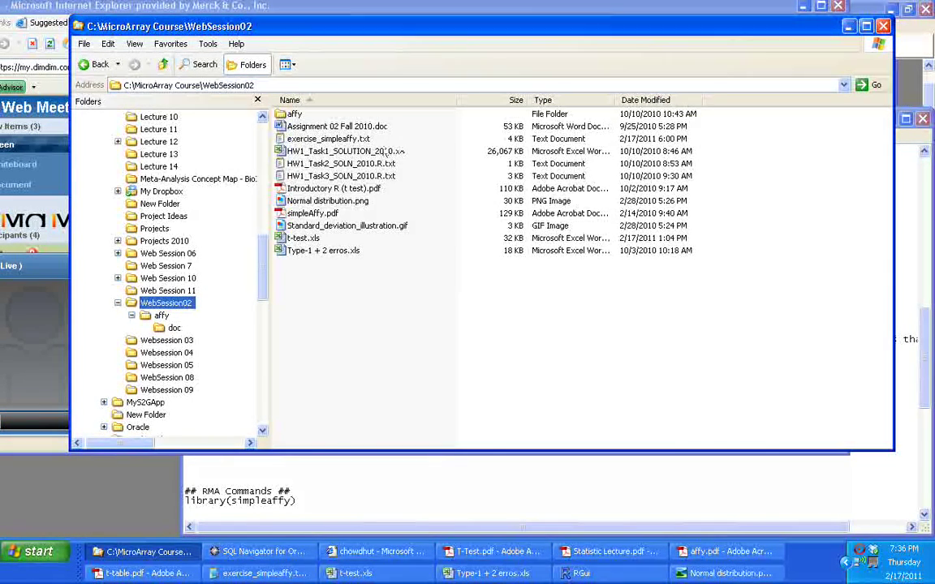
Open the HW1_Task1_SOLUTION_2010.xls workbook from the WebSession02 folder in Excel
click(382, 153)
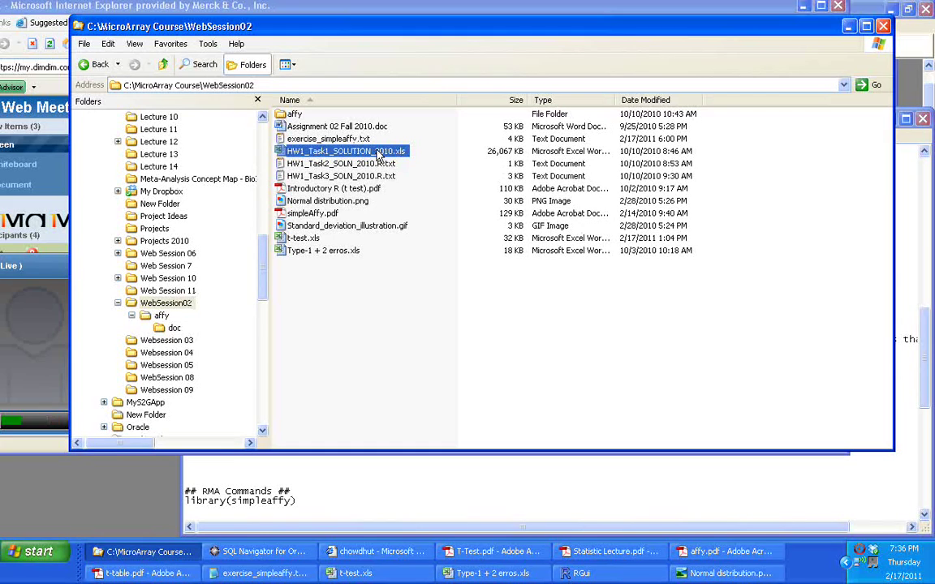
click(378, 152)
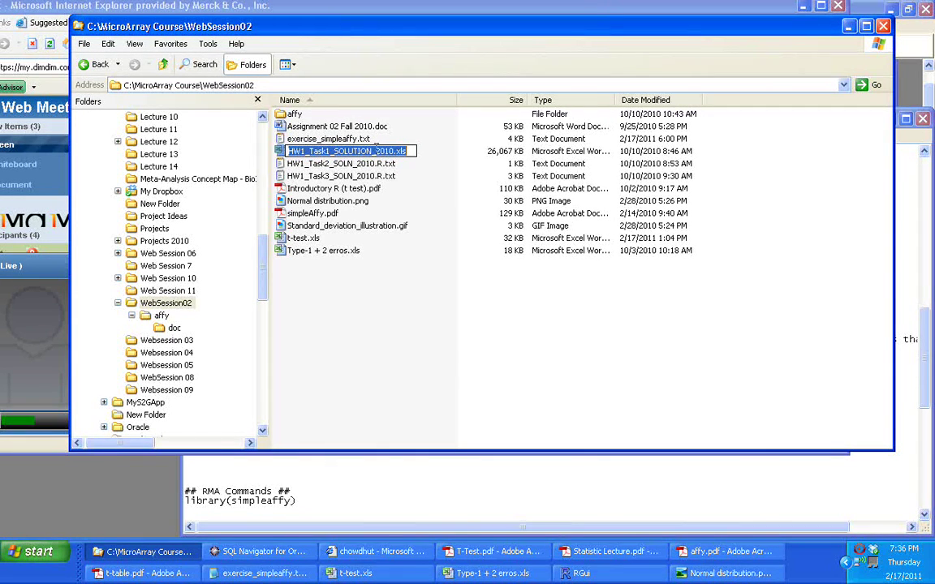
click(381, 175)
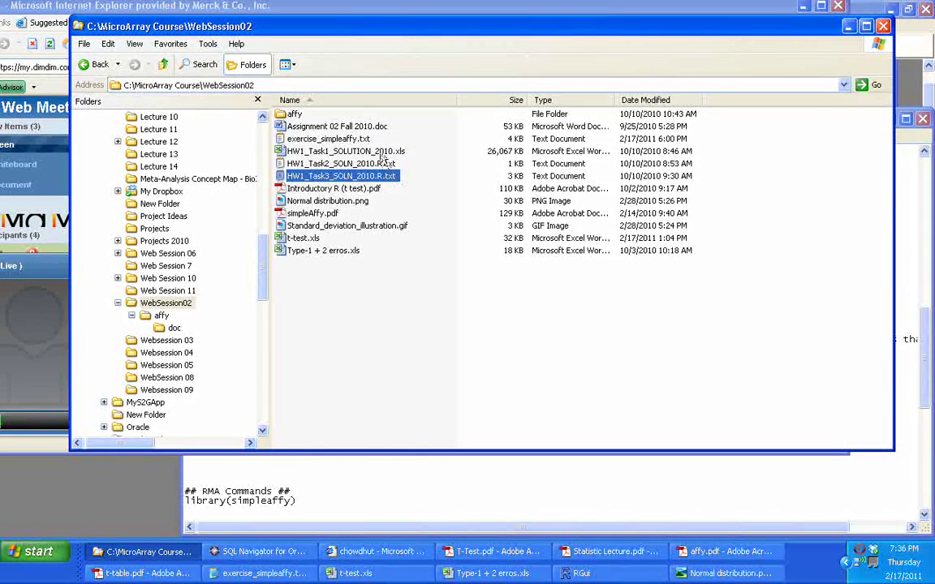
click(381, 157)
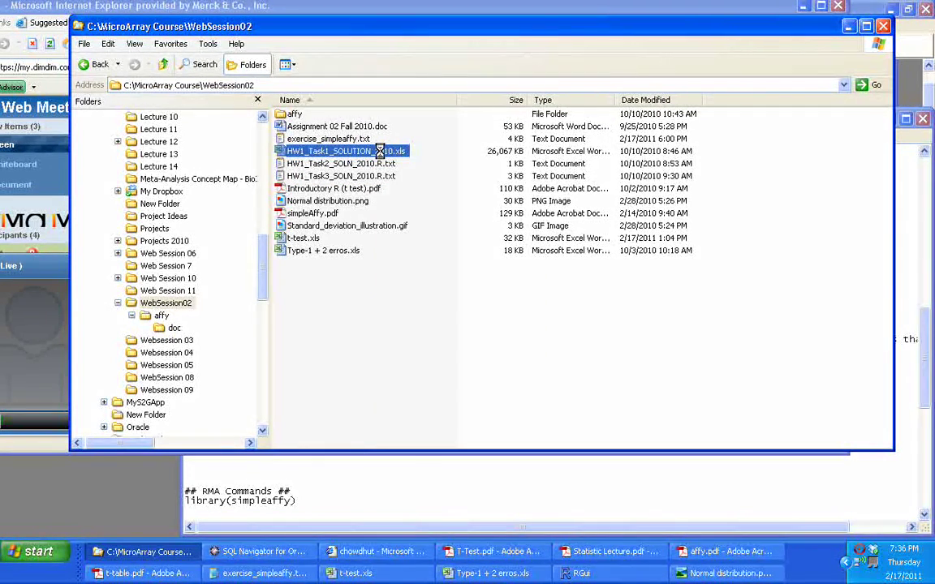
right_click(382, 153)
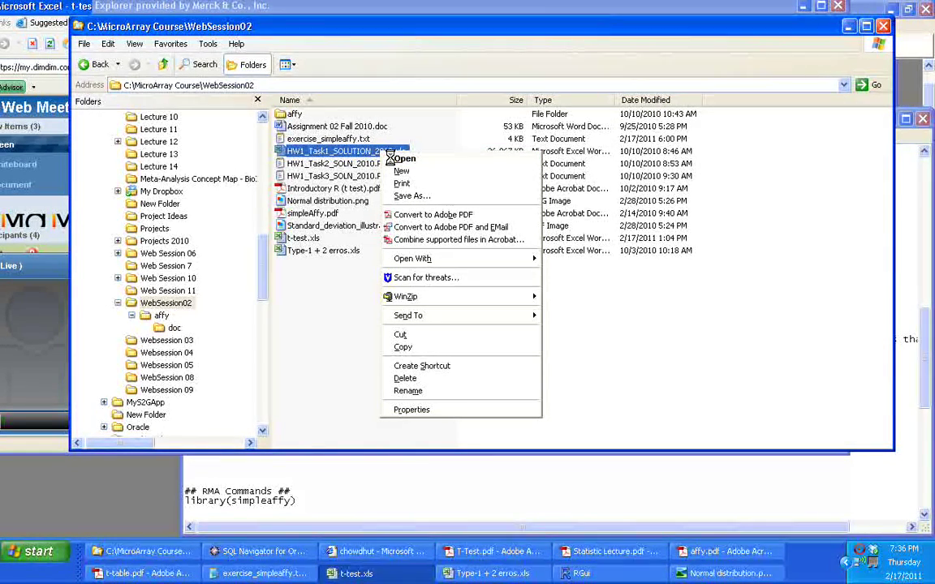
click(402, 158)
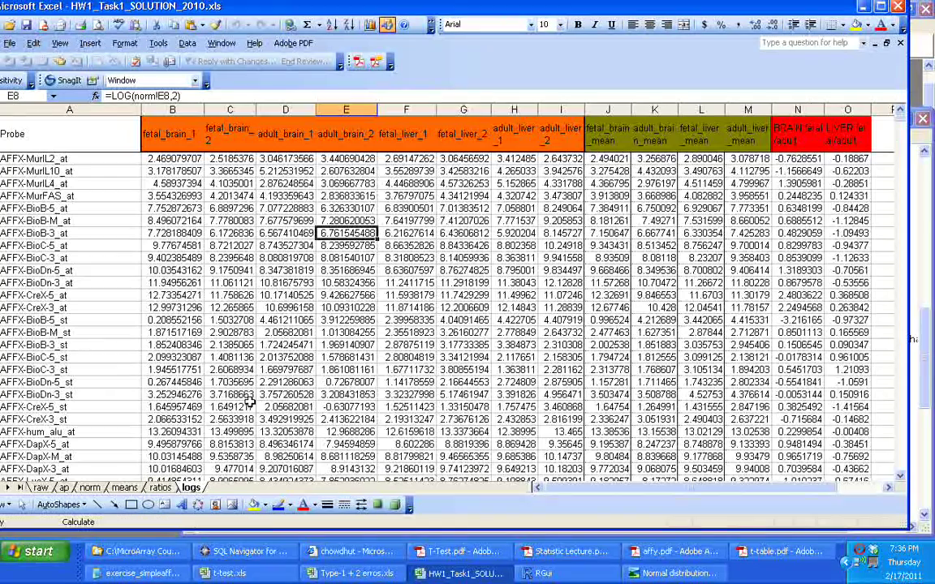
Switch to the raw sheet and look upward through the fetal_brain_1 intensities from the last probe rows
click(42, 487)
click(158, 325)
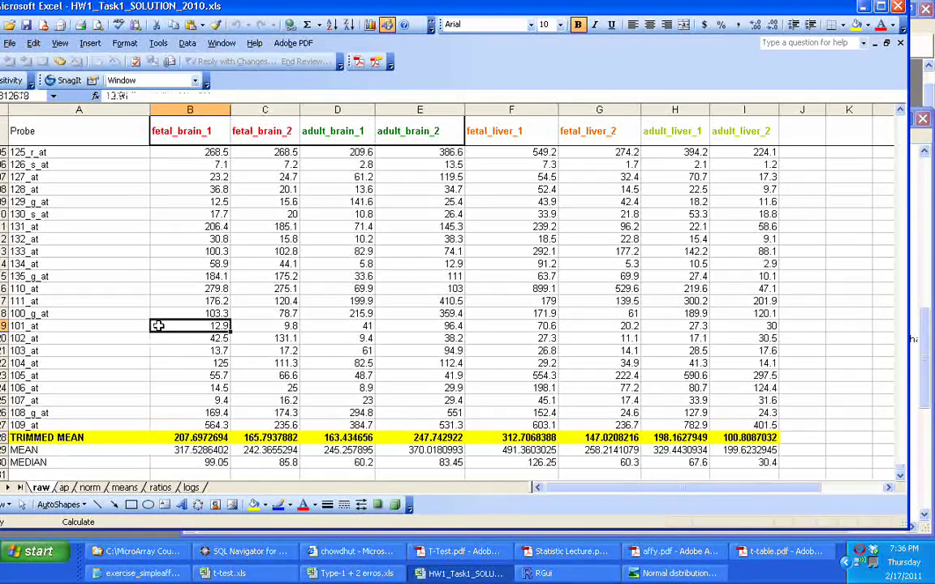
key(Up)
key(Up)
key(Up)
key(Up)
key(Up)
key(Up)
key(Up)
key(Up)
key(Up)
key(Up)
key(Up)
key(Up)
key(Up)
key(Up)
key(Up)
key(Up)
key(Up)
key(Up)
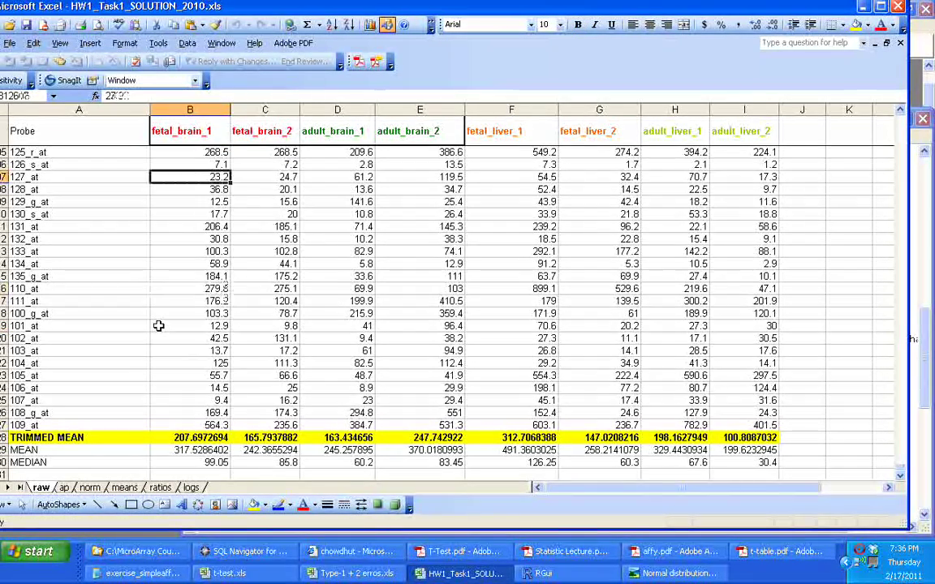
key(Up)
key(Up)
key(Up)
key(Up)
key(Up)
key(Up)
key(Up)
key(Up)
key(Up)
key(Up)
key(Up)
key(Up)
key(Up)
key(Up)
key(Up)
key(Up)
key(Up)
key(Up)
key(Up)
key(Up)
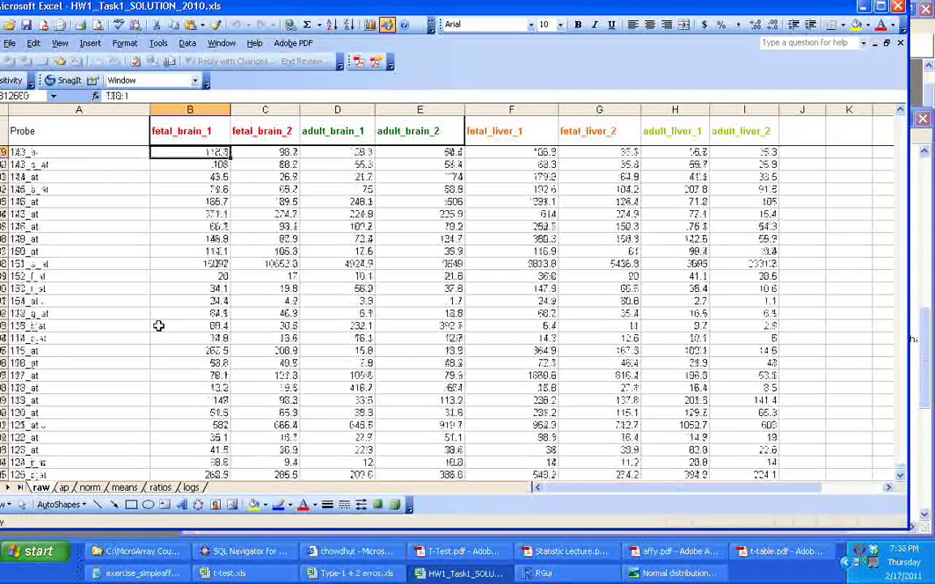
click(158, 325)
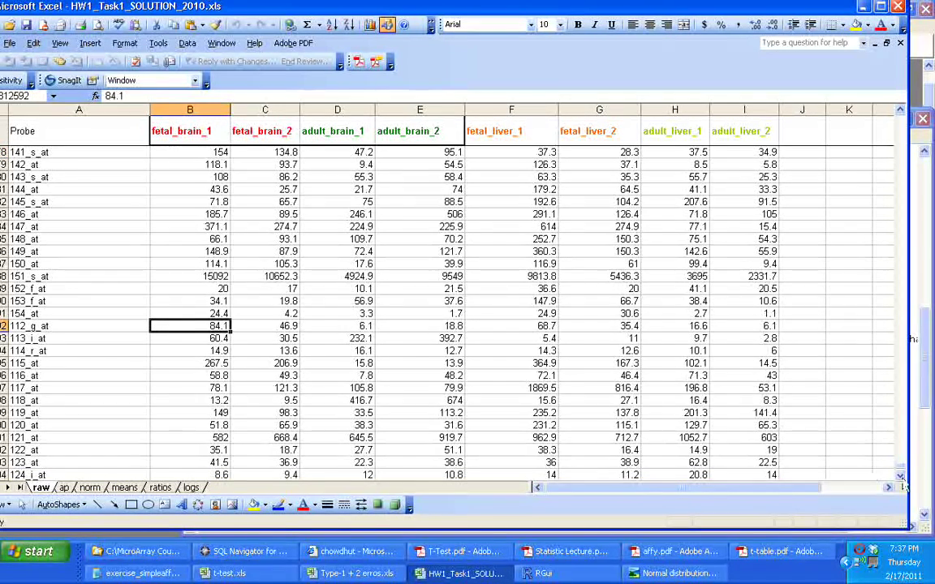
Return to the first probe rows of the raw sheet and bring the workbook window fully into view
drag(901, 471, 924, 98)
click(584, 177)
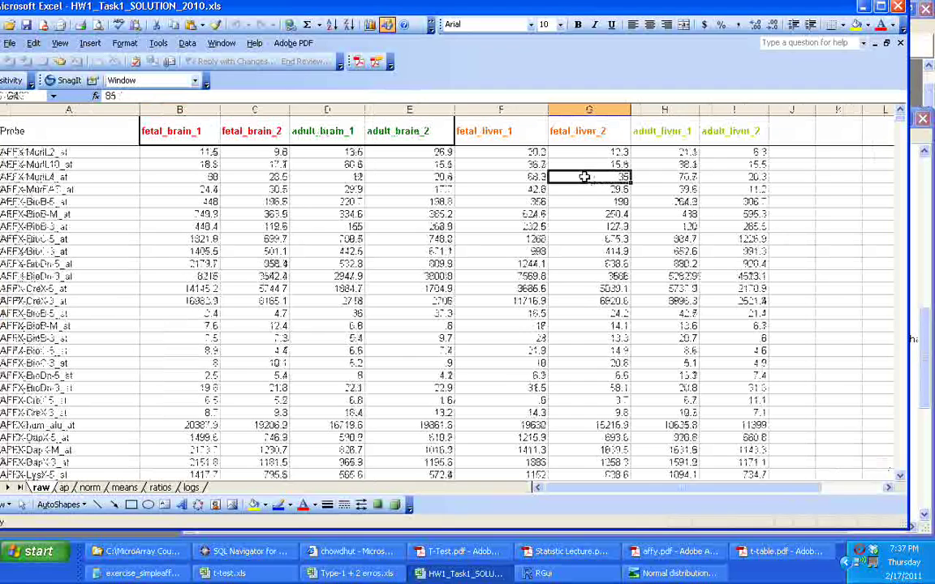
key(Home)
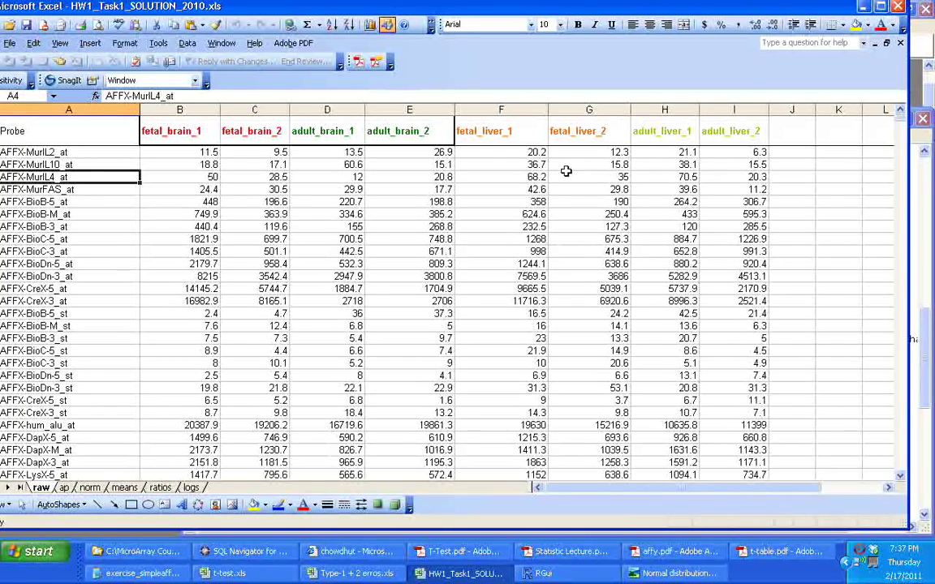
double_click(265, 6)
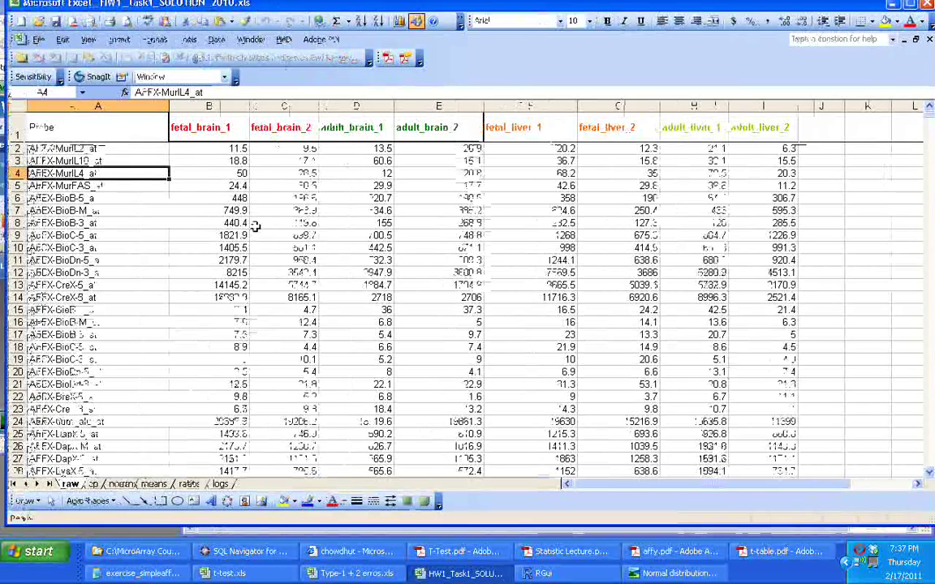
Examine the AFFX probe names in column A of the raw sheet, up to the Probe header in A1
click(114, 247)
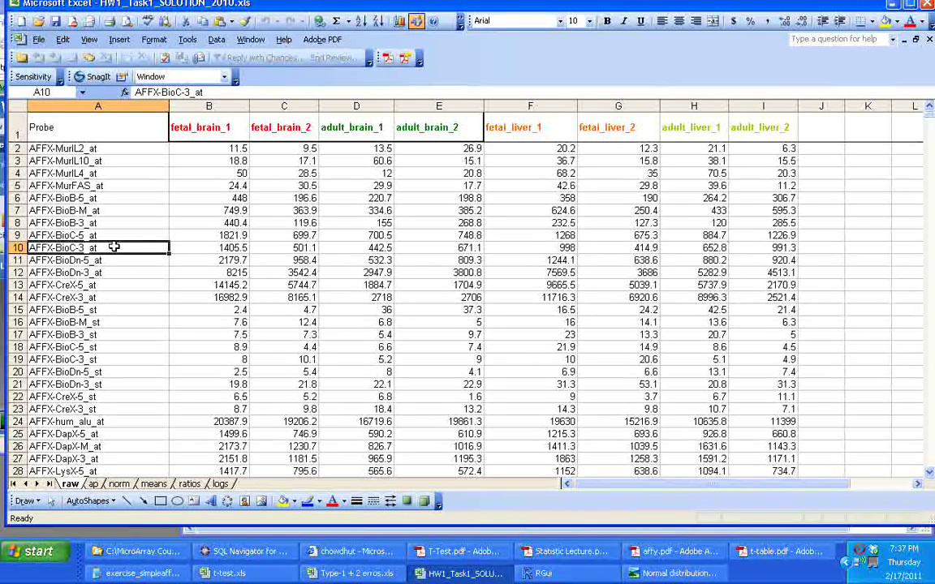
key(Up)
key(Up)
key(Up)
key(Up)
key(Up)
key(Up)
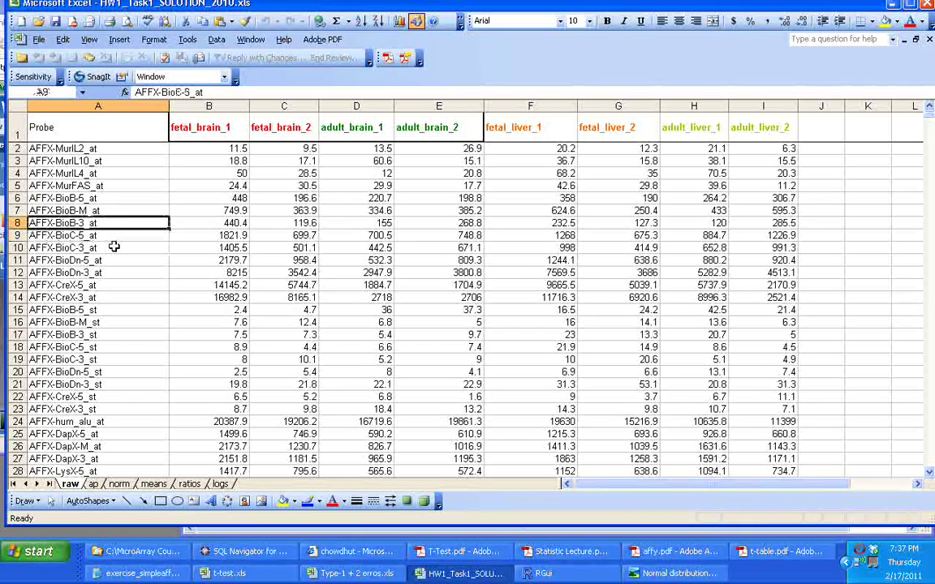
key(Up)
key(Up)
key(Up)
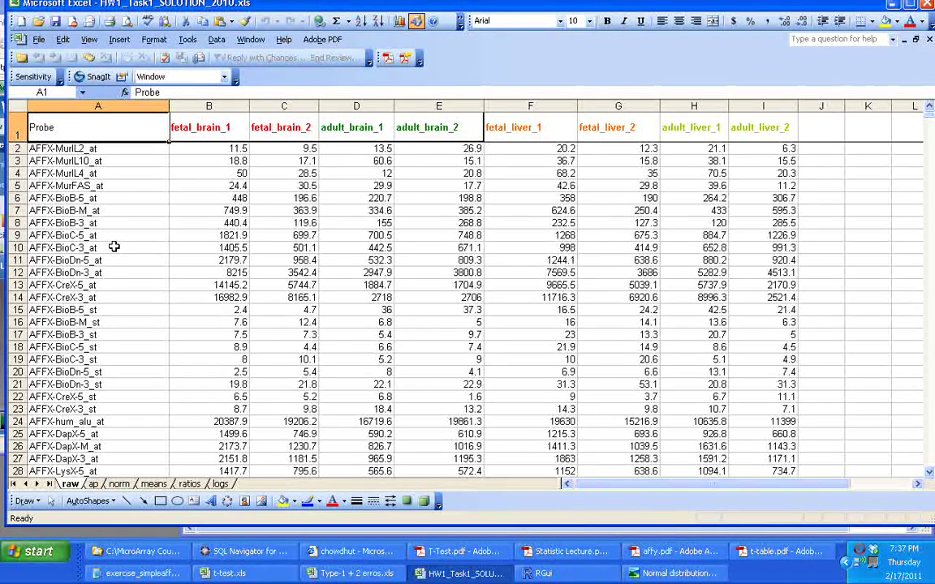
Look across the fetal and adult brain and liver sample columns, from fetal_brain_1 to adult_liver_2
key(Right)
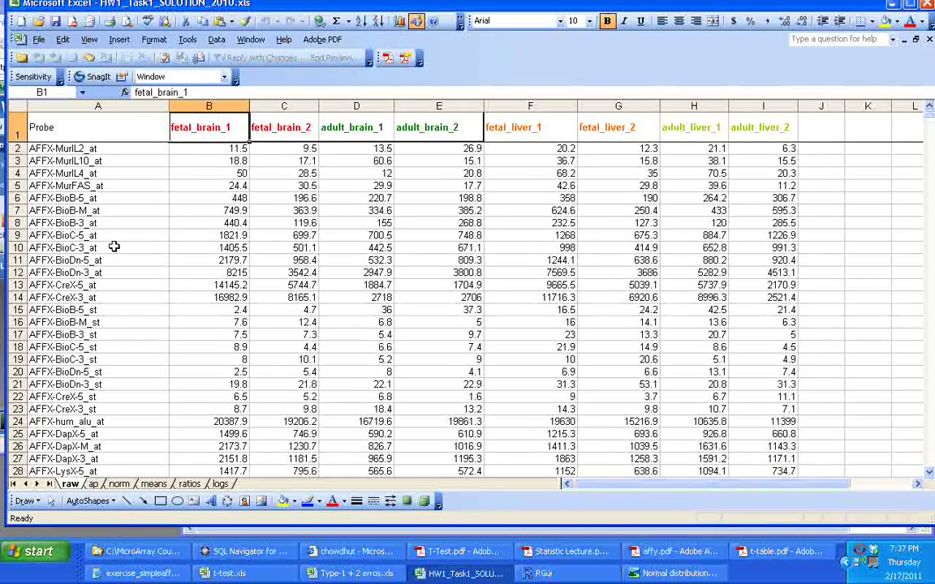
key(Down)
key(Right)
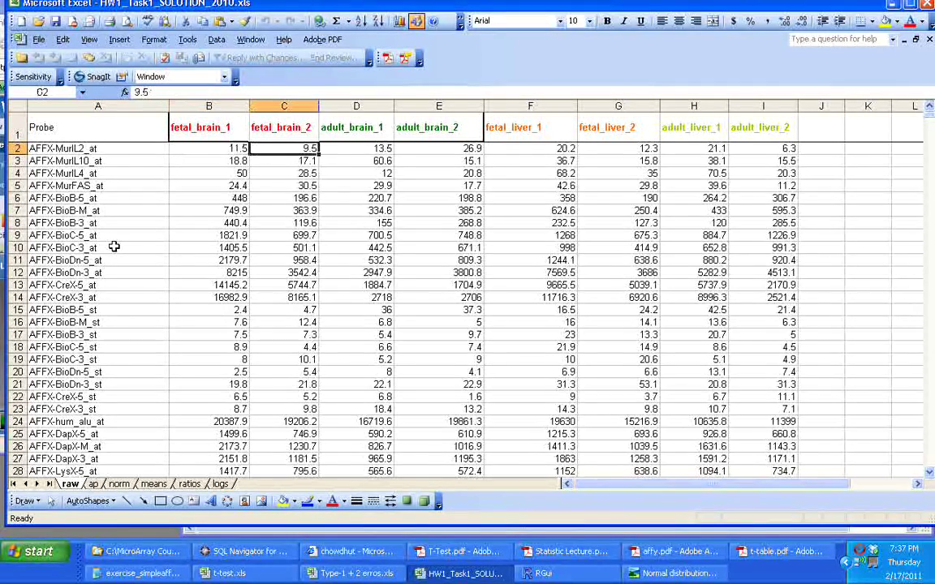
key(Right)
key(Right)
key(Right)
key(Right)
key(Right)
key(Right)
Examine the adult_liver_2 intensities for the AFFX probes, going down and up column I to row 23
key(Down)
key(Down)
key(Down)
key(Down)
key(Down)
key(Down)
key(Down)
key(Down)
key(Down)
key(Down)
key(Down)
key(Down)
key(Down)
key(Down)
key(Down)
key(Down)
key(Down)
key(Down)
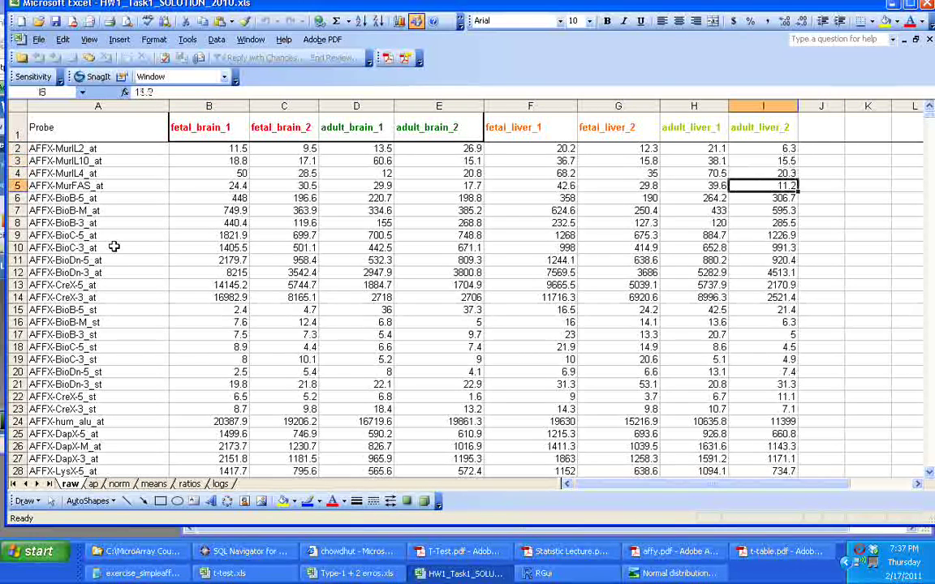
key(Up)
key(Up)
key(Up)
key(Up)
key(Up)
key(Up)
key(Up)
key(Up)
key(Up)
key(Up)
key(Up)
key(Up)
key(Up)
key(Up)
key(Up)
key(Up)
key(Up)
key(Up)
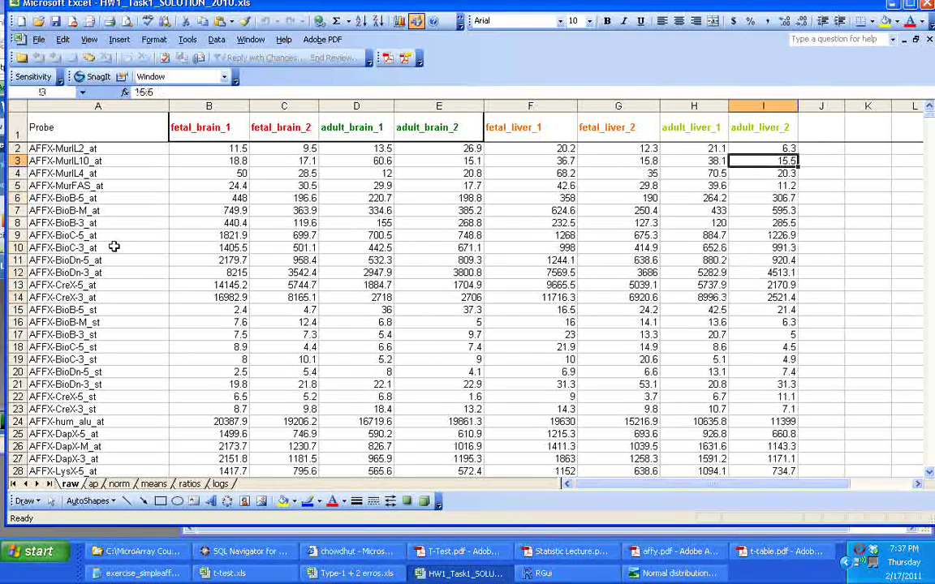
key(Down)
key(Down)
key(Down)
key(Down)
key(Down)
key(Down)
key(Down)
key(Down)
key(Down)
key(Down)
key(Down)
key(Down)
key(Down)
key(Down)
key(Down)
key(Down)
key(Down)
key(Down)
key(Down)
key(Down)
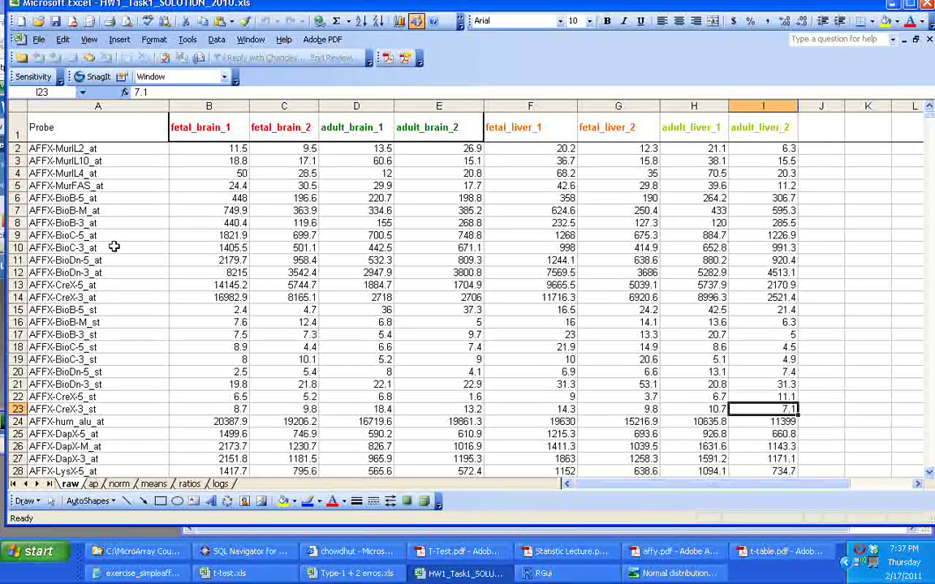
Look back up the adult_liver_2 intensities in column I from row 23 toward the first AFFX probes
key(Up)
key(Up)
key(Up)
key(Up)
key(Up)
key(Up)
key(Up)
key(Up)
key(Up)
key(Up)
key(Up)
key(Up)
key(Up)
key(Up)
key(Up)
key(Up)
key(Up)
key(Up)
key(Up)
scroll(353, 132, down, 1)
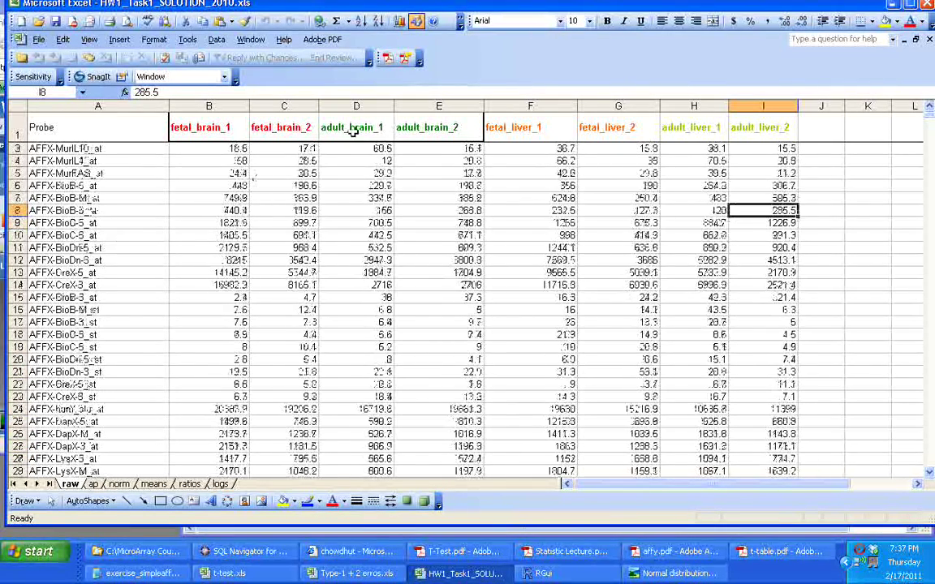
View the last probes and the TRIMMED MEAN, MEAN and MEDIAN rows at the end of the raw sheet, and return to the first rows
click(81, 259)
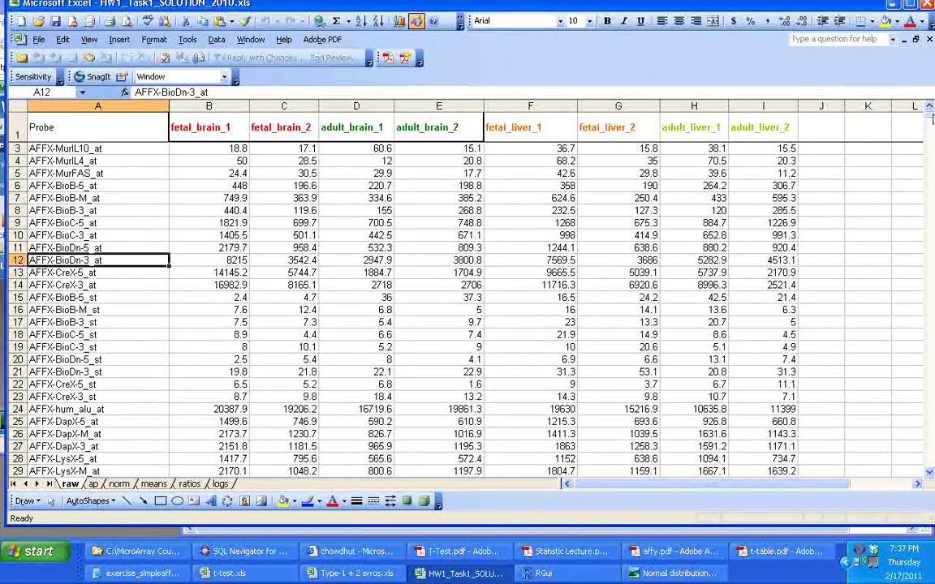
drag(930, 113, 929, 428)
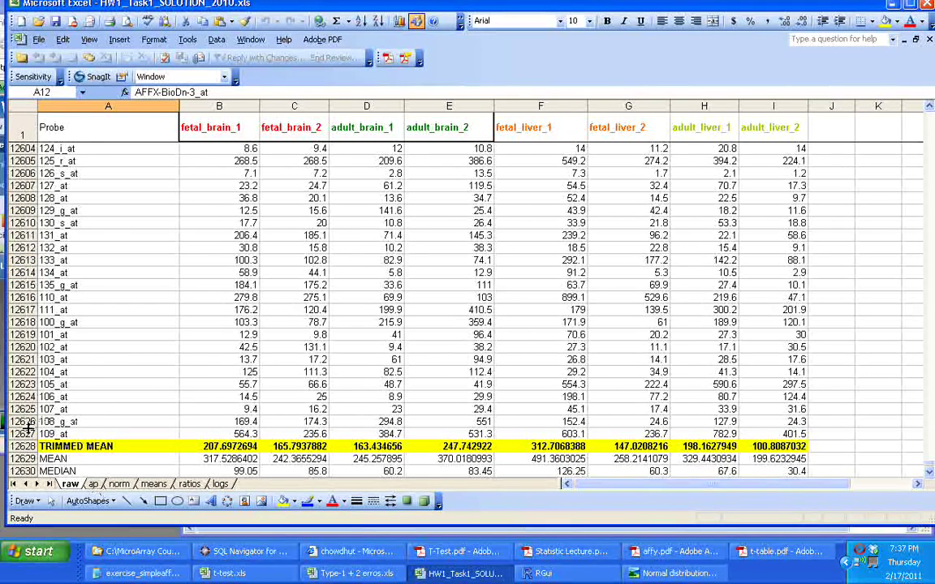
drag(27, 427, 24, 421)
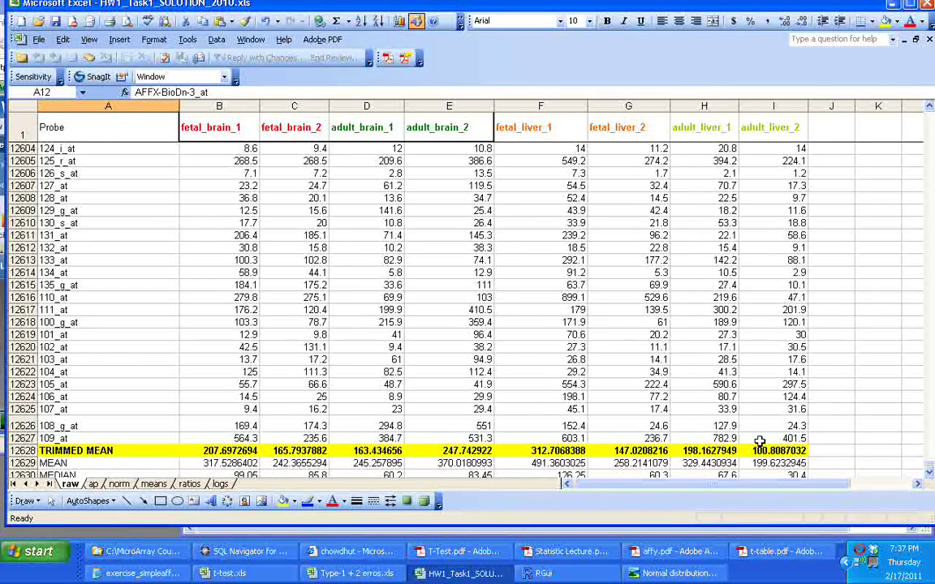
drag(929, 464, 930, 118)
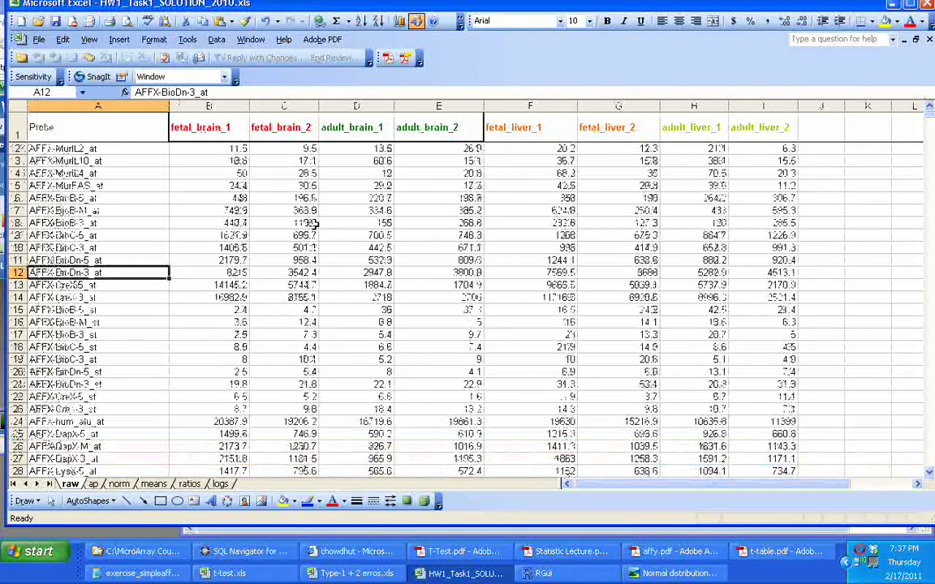
Look back and forth across the brain and liver sample headers in row 1, starting from fetal_brain_1 in B1
click(216, 128)
key(Right)
key(Right)
key(Right)
key(Right)
key(Right)
key(Right)
key(Left)
key(Left)
key(Left)
key(Left)
key(Left)
key(Left)
key(Left)
key(Down)
key(Right)
key(Right)
key(Up)
key(Left)
key(shift+Right)
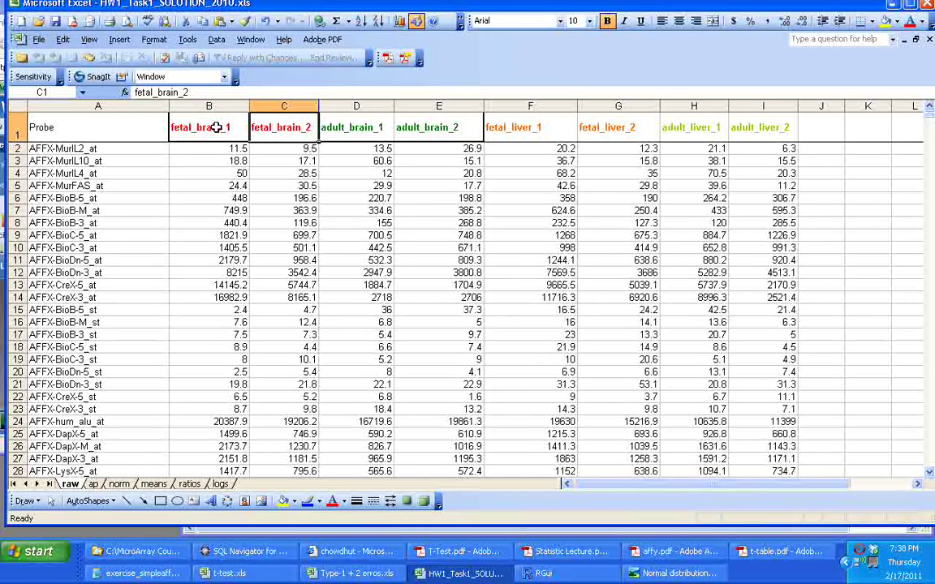
Go through the sample headers one at a time, from fetal_brain_1 to adult_liver_1 in H1
key(Left)
key(Right)
key(Right)
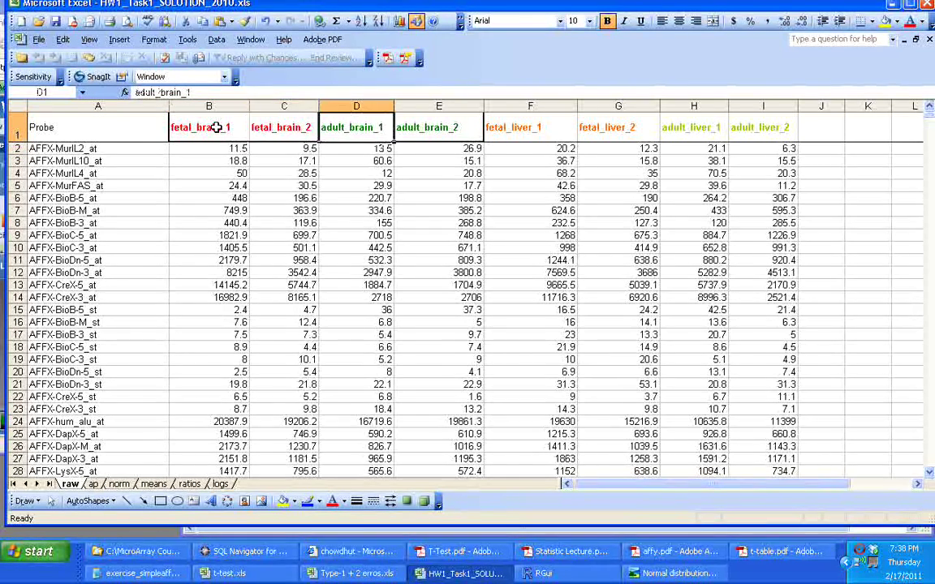
key(Right)
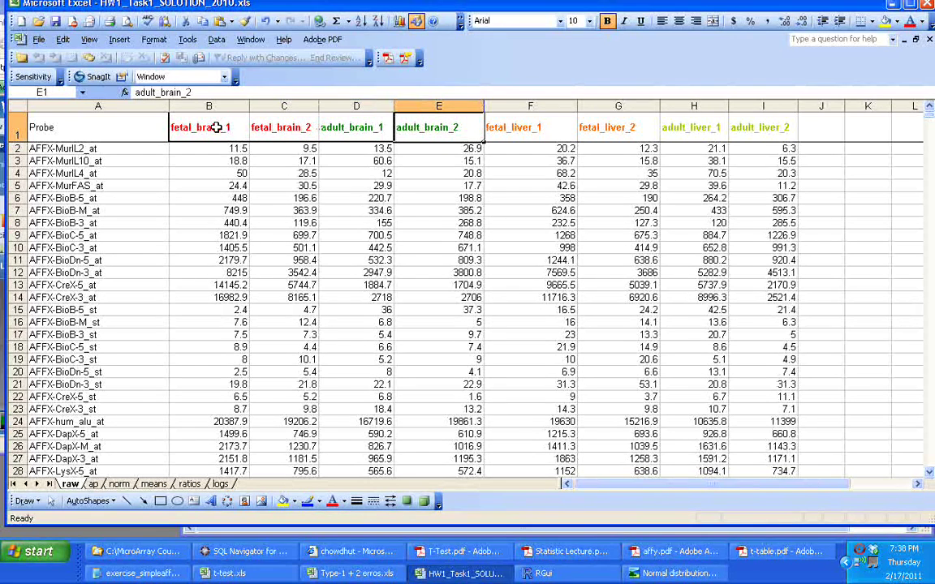
key(Right)
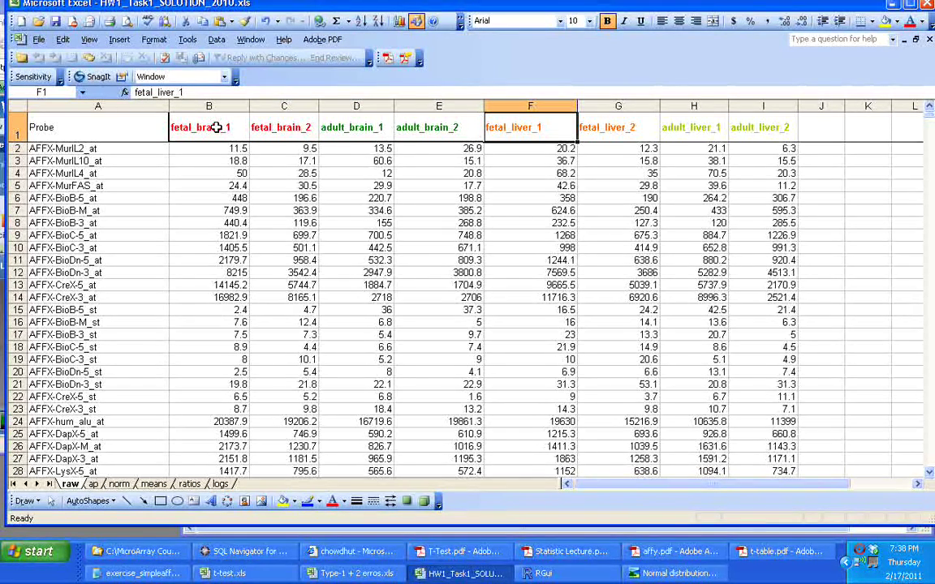
key(Right)
key(Right)
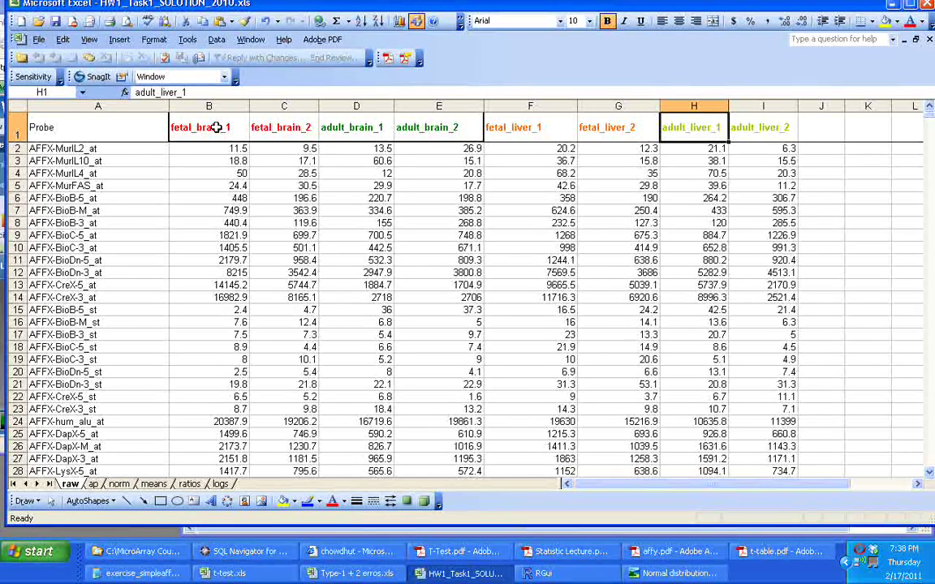
Return to column A and examine the AFFX probe names downward and back up to AFFX-MurIL2_at in A2
key(Left)
key(Left)
key(Left)
key(Left)
key(Left)
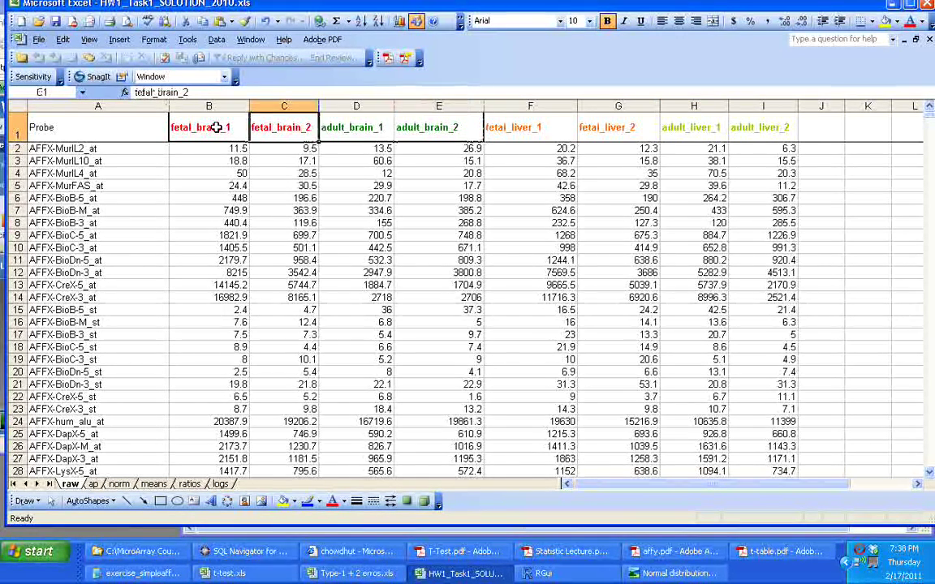
key(Left)
key(Left)
key(Down)
key(Down)
key(Down)
key(Down)
key(Down)
key(Down)
key(Down)
key(Down)
key(Down)
key(Down)
key(Down)
key(Down)
key(Down)
key(Down)
key(Down)
key(Down)
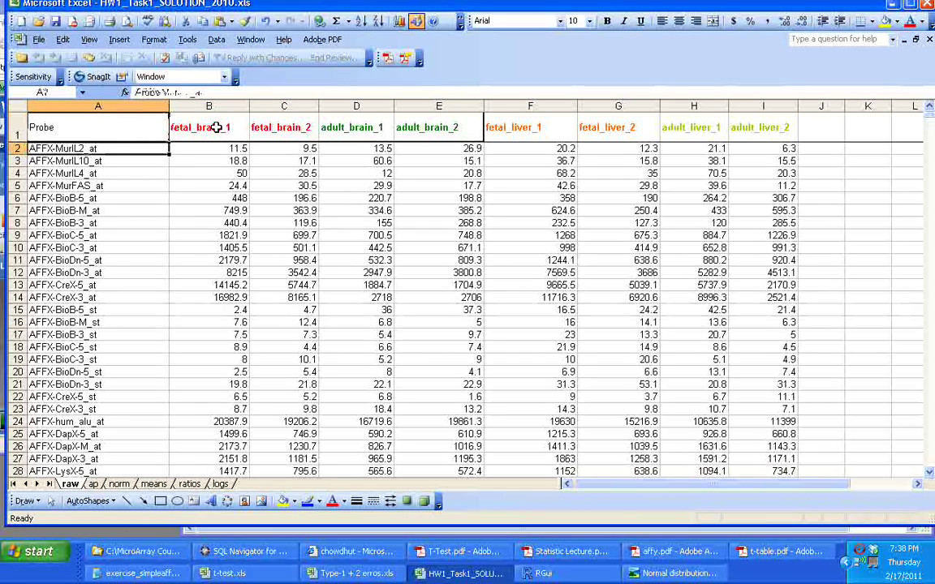
key(Up)
key(Up)
key(Up)
key(Up)
key(Up)
key(Up)
key(Up)
key(Up)
key(Up)
key(Up)
key(Up)
key(Up)
key(Up)
key(Up)
key(Up)
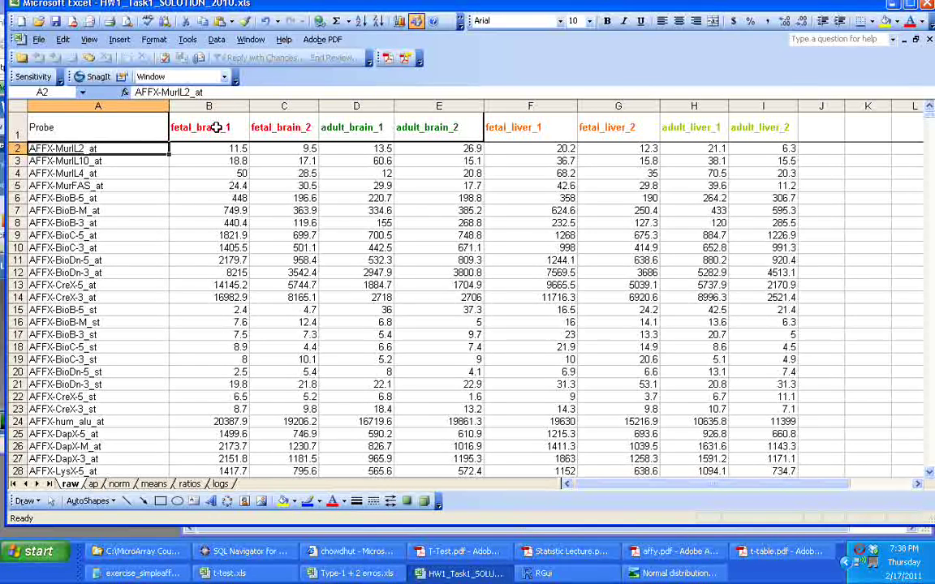
Review the full set of sample headers from fetal_brain_1 in B1, past adult_liver_2, to the empty cell J1
key(Right)
key(Up)
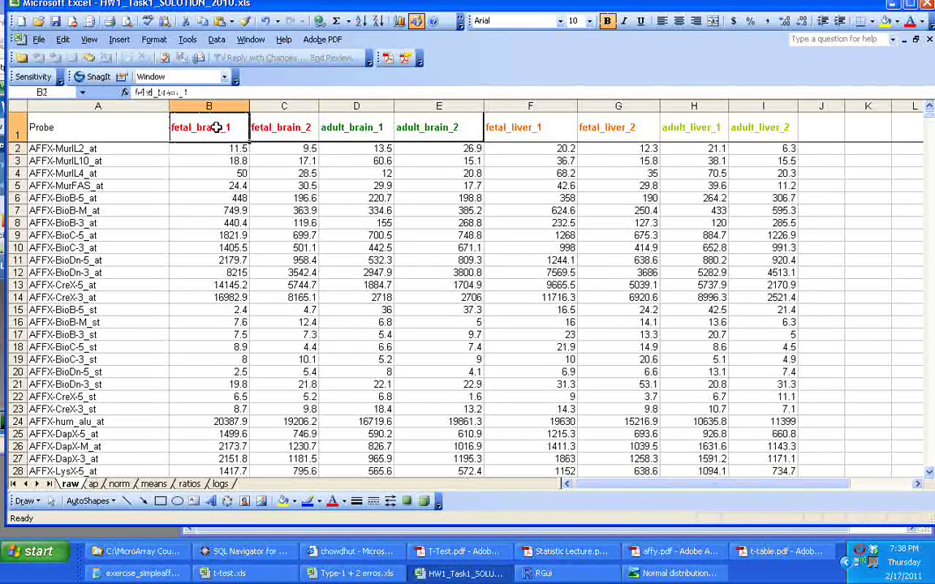
key(Right)
key(Right)
key(Right)
key(Right)
key(Right)
key(Right)
key(Left)
key(Left)
key(Left)
key(Left)
key(Left)
key(Left)
key(Right)
key(Right)
key(Right)
key(Right)
key(Right)
key(Right)
key(Right)
key(Right)
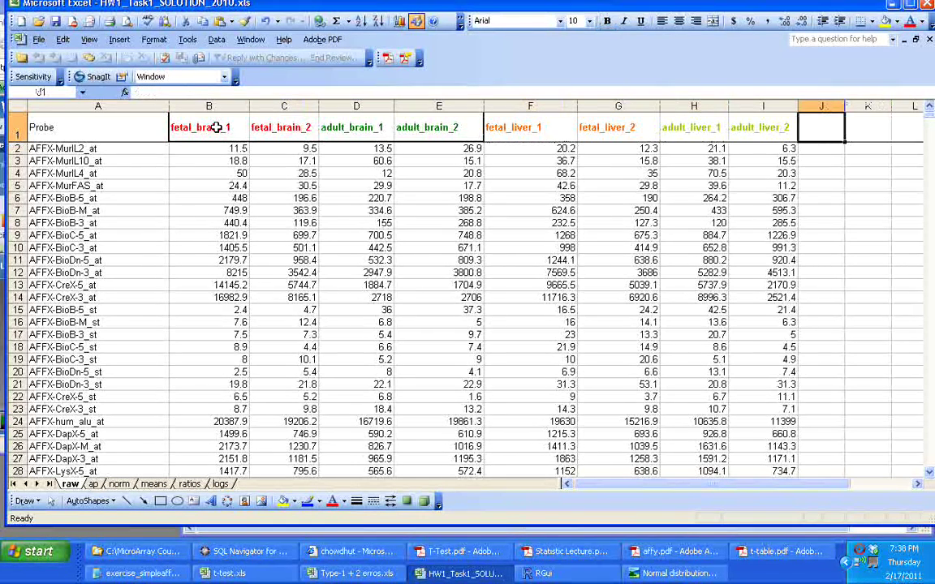
Examine the probe names in column A from the Probe header down to AFFX-DapX-3_at in row 27
key(Home)
key(Down)
key(Down)
key(Down)
key(Down)
key(Down)
key(Down)
key(Down)
key(Down)
key(Down)
key(Down)
key(Down)
key(Down)
key(Down)
key(Down)
key(Down)
key(Down)
key(Down)
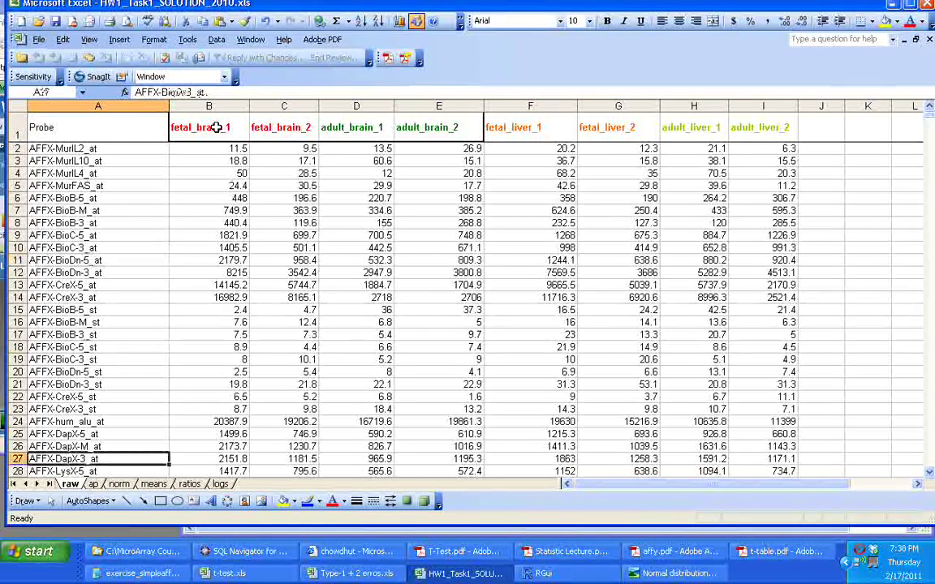
Examine the AFFX control probes in column A below row 27, then return to AFFX-MurIL2_at in A2
key(Down)
key(Down)
key(Down)
key(Down)
key(Down)
key(Down)
key(Down)
key(Down)
key(Down)
key(Down)
key(Down)
key(Down)
key(Down)
key(Down)
key(Down)
key(Down)
key(Up)
key(Up)
key(Up)
key(Up)
key(Up)
key(Up)
key(Up)
key(Up)
key(Up)
key(Up)
key(Up)
key(Up)
key(Up)
key(Up)
key(Up)
key(Up)
key(Up)
key(Up)
key(Up)
key(Up)
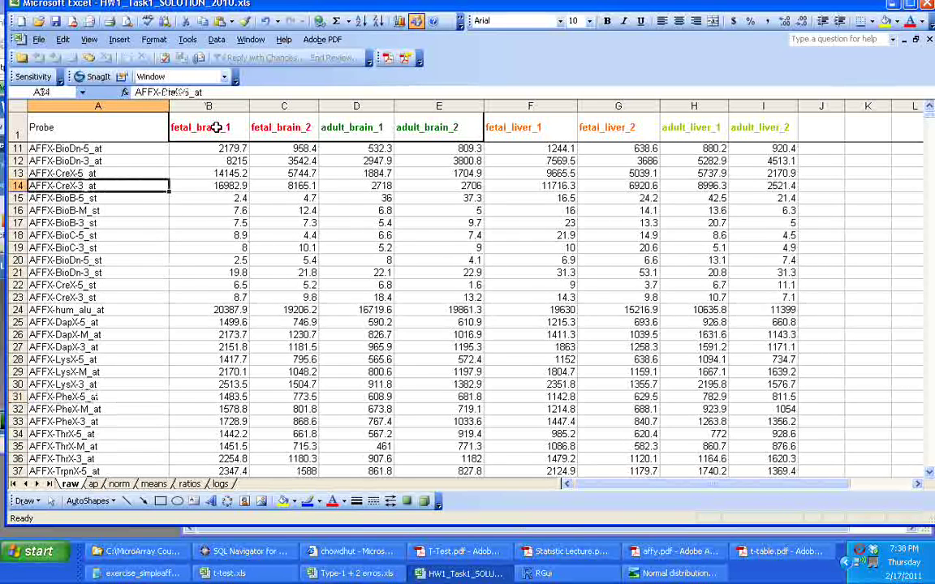
key(Up)
Compare the fetal_brain_1 intensities of AFFX-MurIL2_at in B2 and AFFX-MurIL10_at in B3
key(Right)
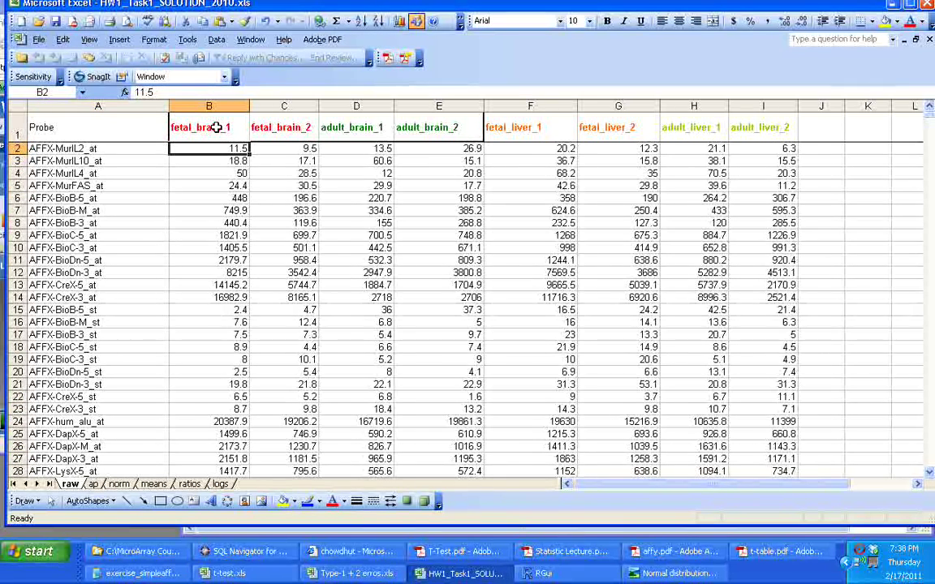
key(Down)
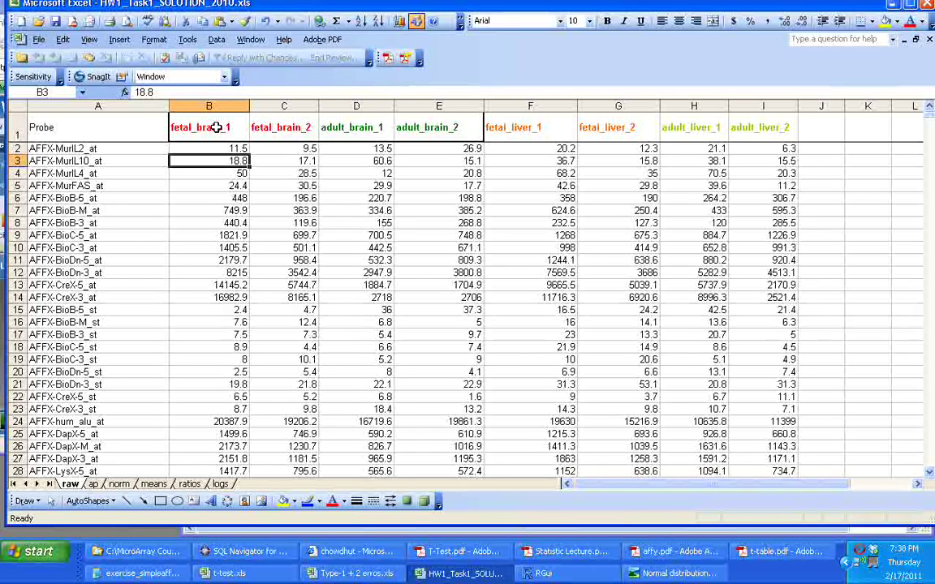
key(Up)
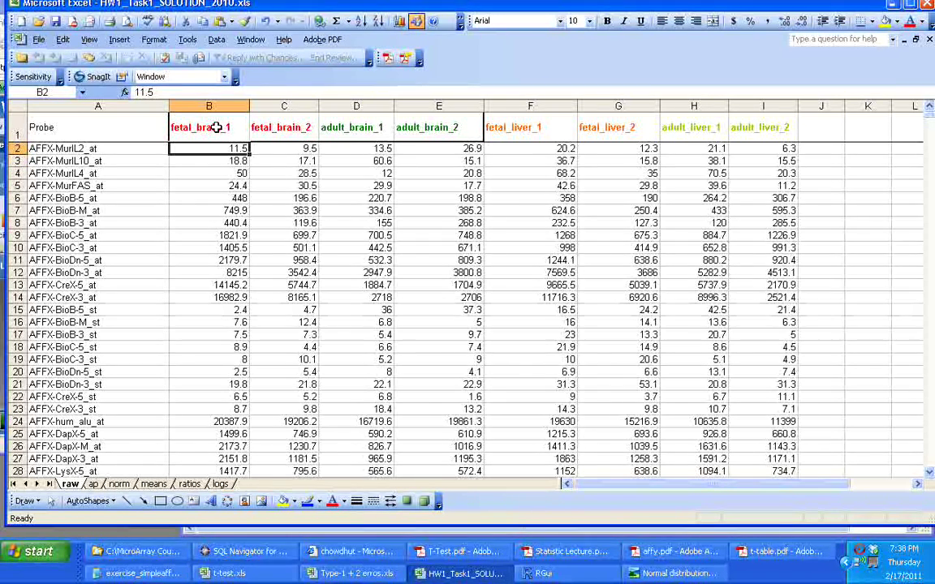
key(Down)
key(Up)
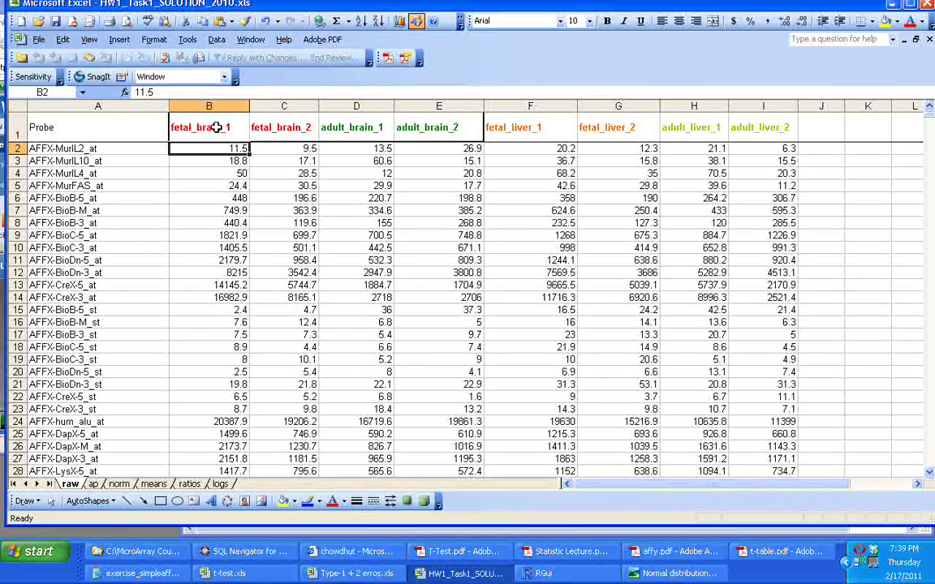
key(Left)
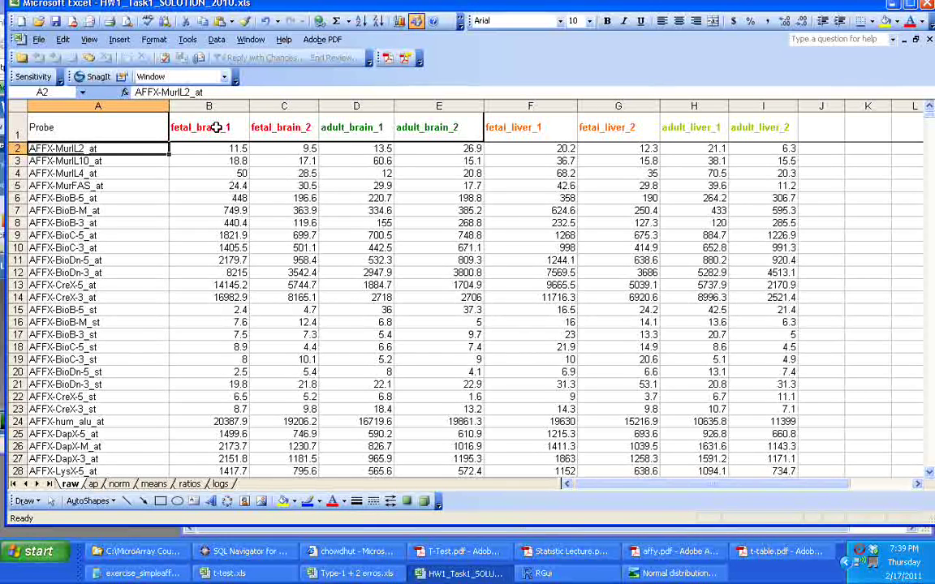
key(Right)
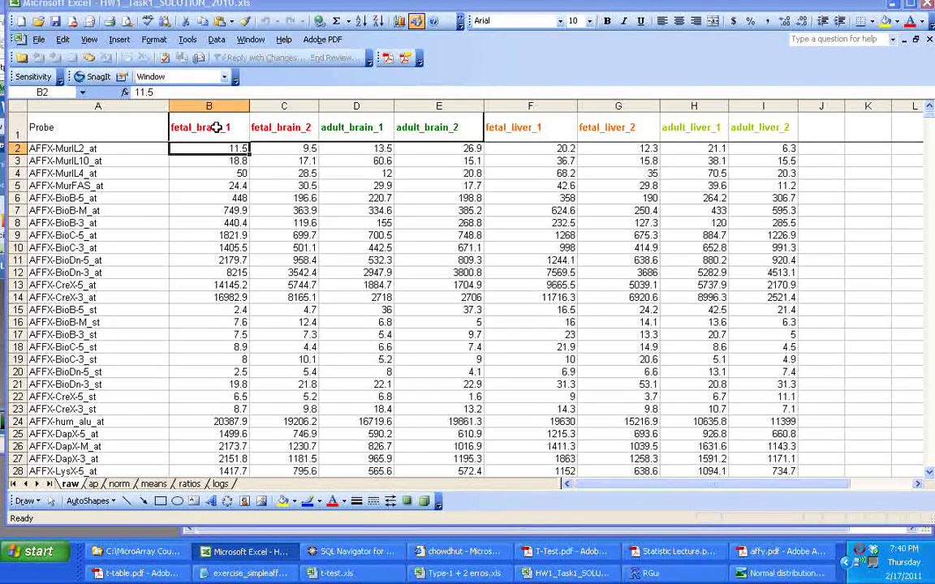
Set the adult_brain_1 intensity of AFFX-MurIL2_at in D2 to 100 and reselect that cell
click(216, 128)
key(ctrl+Home)
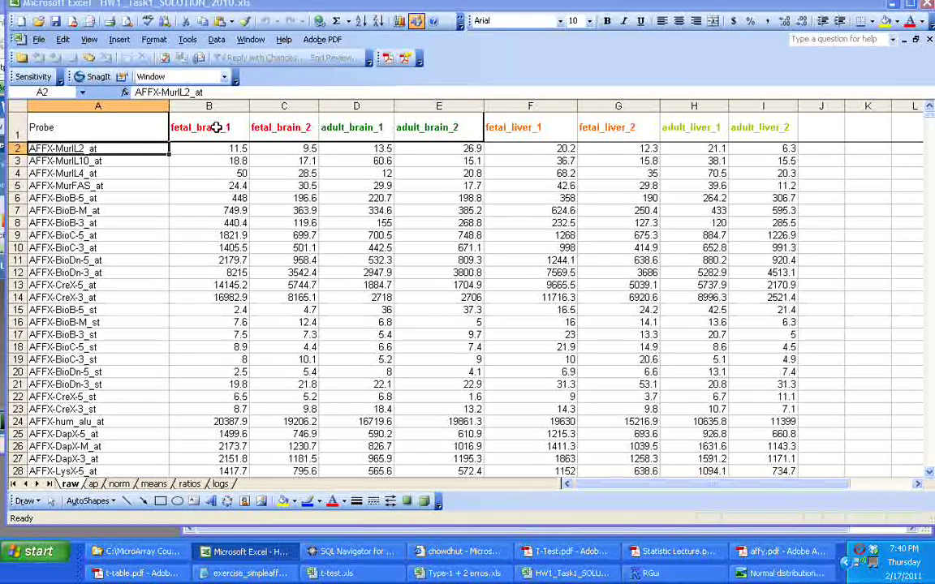
key(Right)
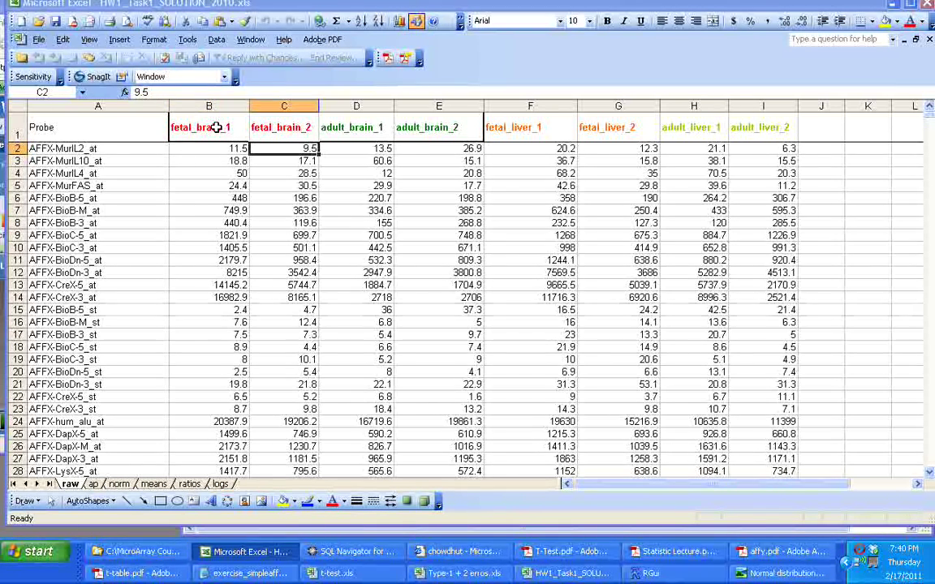
key(Right)
key(Right)
key(Right)
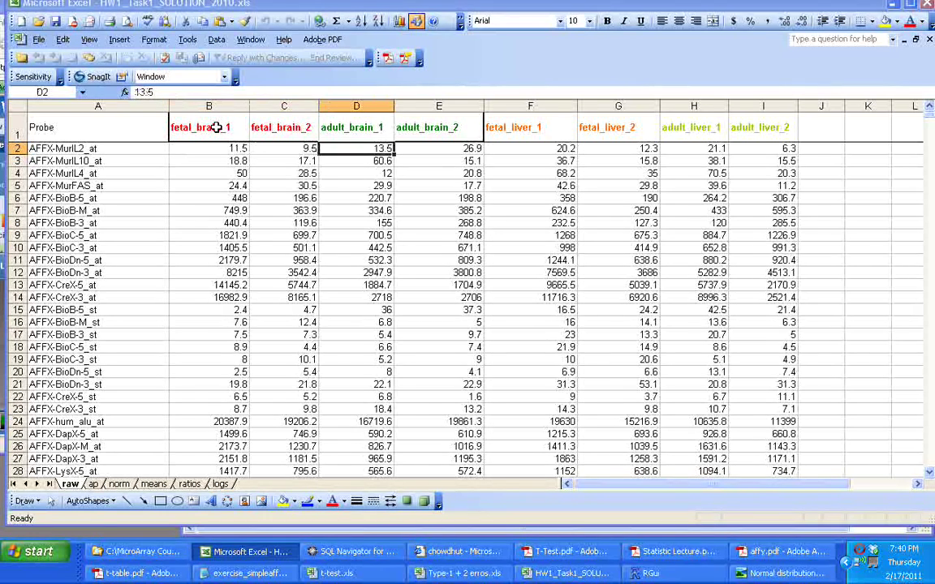
key(Left)
text(100n)
key(BackSpace)
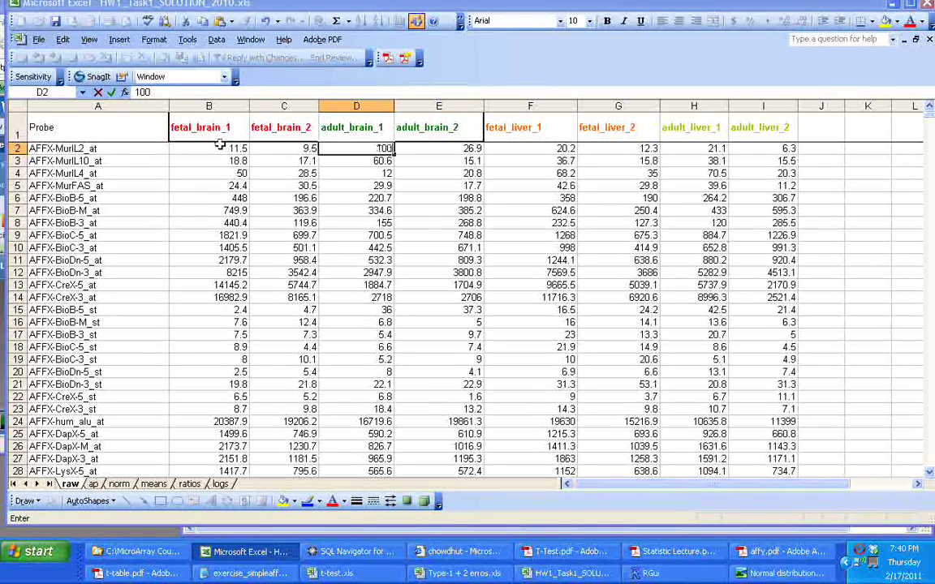
key(Return)
key(Down)
key(Down)
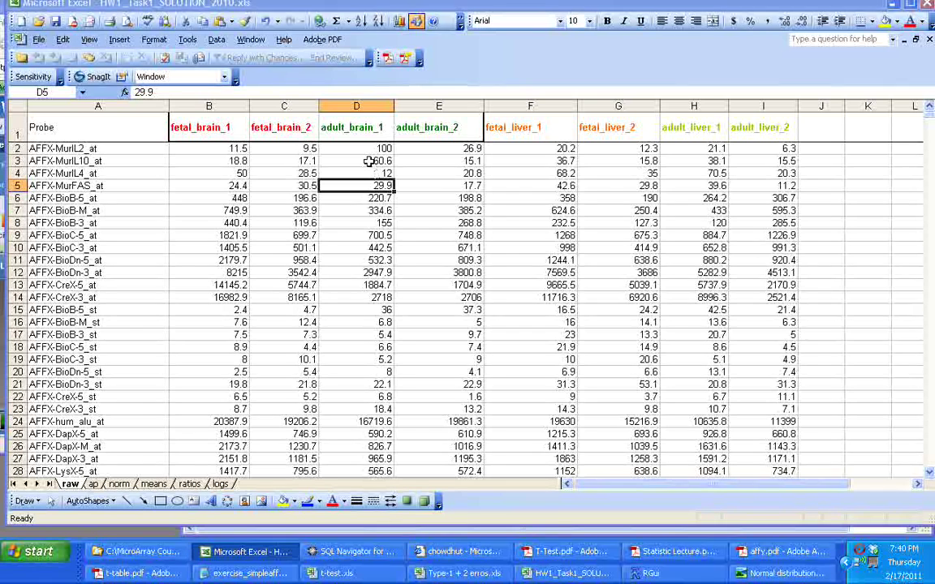
click(367, 151)
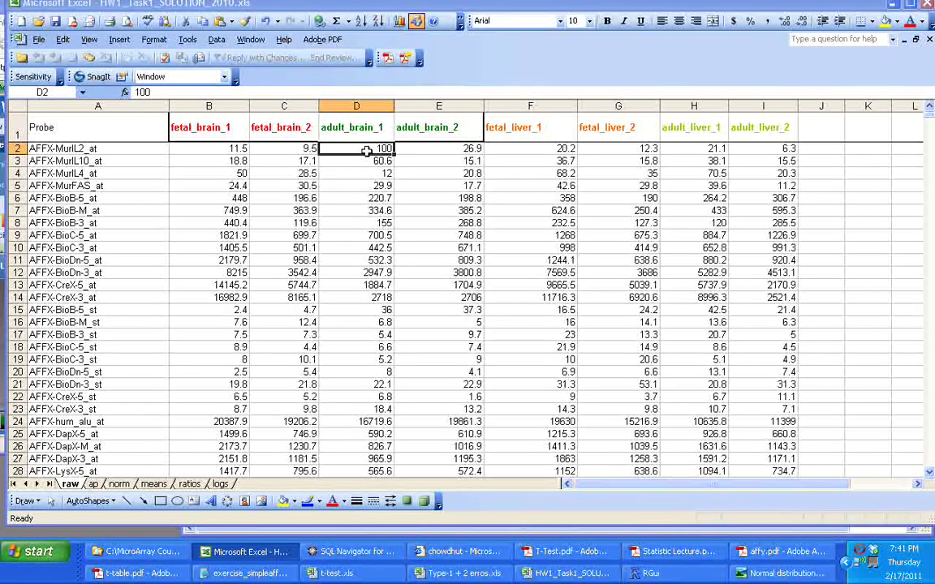
Examine the probe list in column A from AFFX-MurIL2_at in A2 down to 31450_s_at in A212
key(Home)
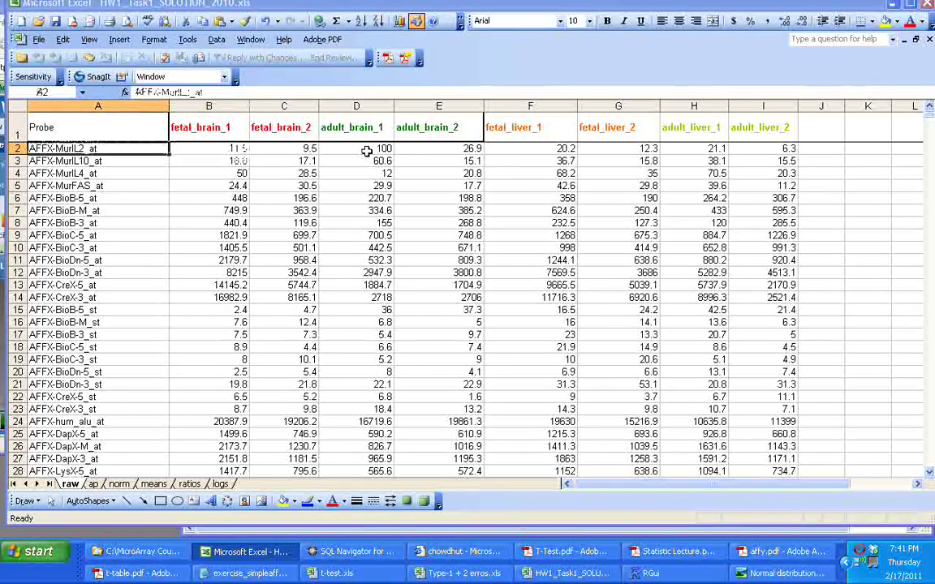
key(Down)
key(Down)
key(Down)
key(Down)
key(Down)
key(Down)
key(Down)
key(Down)
key(Down)
key(Down)
key(Down)
key(Down)
key(Down)
key(Down)
key(Down)
key(Down)
key(Down)
key(Down)
key(Down)
key(Down)
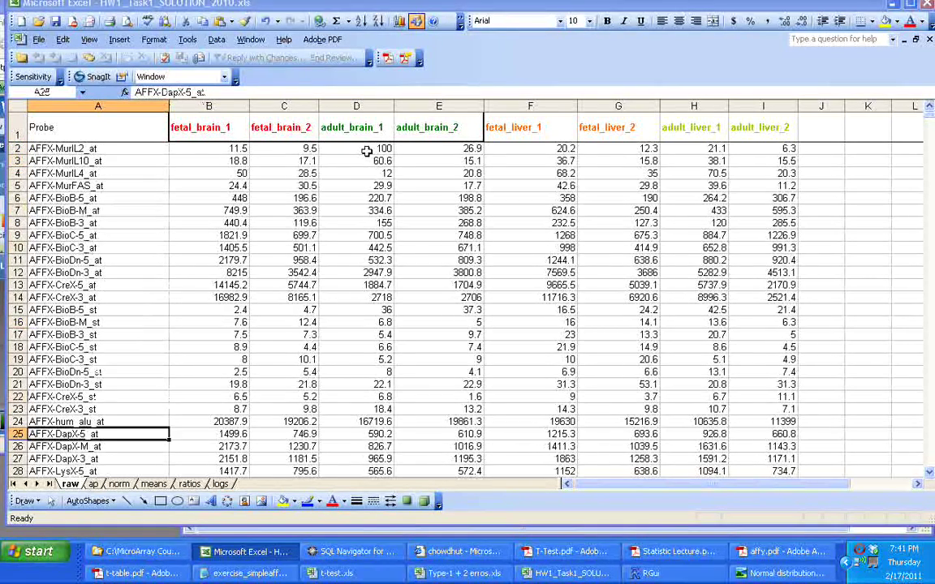
key(Down)
key(Down)
key(Down)
key(Down)
key(Down)
key(Down)
key(Down)
key(Down)
key(Down)
key(Down)
key(Down)
key(Down)
key(Down)
key(Down)
key(Down)
key(Down)
key(Down)
key(Down)
key(Down)
key(Down)
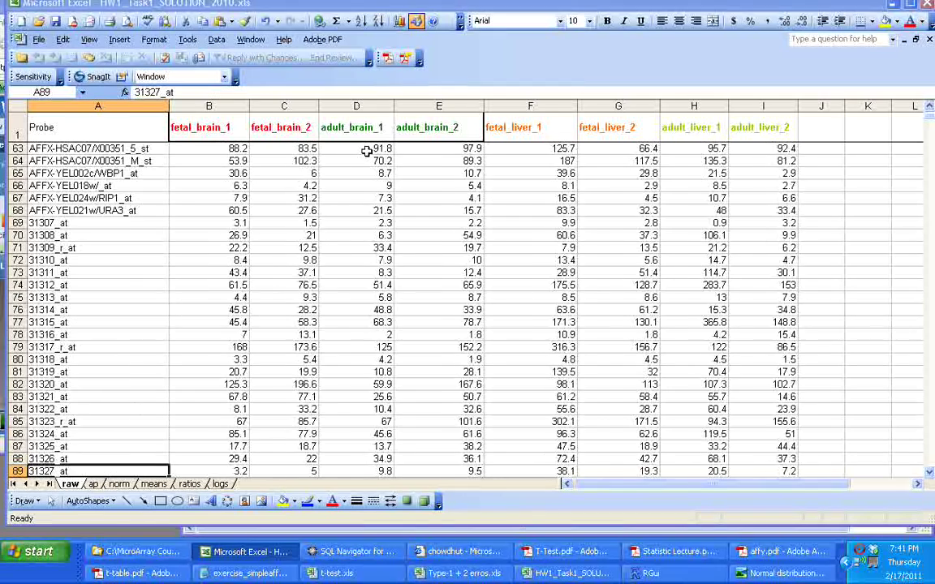
key(Down)
key(Down)
key(Down)
key(Down)
key(Down)
key(Down)
key(Down)
key(Down)
key(Down)
key(Down)
key(Down)
key(Down)
key(Down)
key(Down)
key(Down)
key(Down)
key(Down)
key(Down)
key(Down)
key(Down)
key(Down)
key(Down)
key(Down)
key(Down)
key(Down)
key(Down)
key(Down)
key(Down)
key(Down)
key(Down)
key(Down)
key(Down)
key(Down)
key(Down)
key(Down)
key(Down)
key(Down)
key(Down)
key(Down)
key(Down)
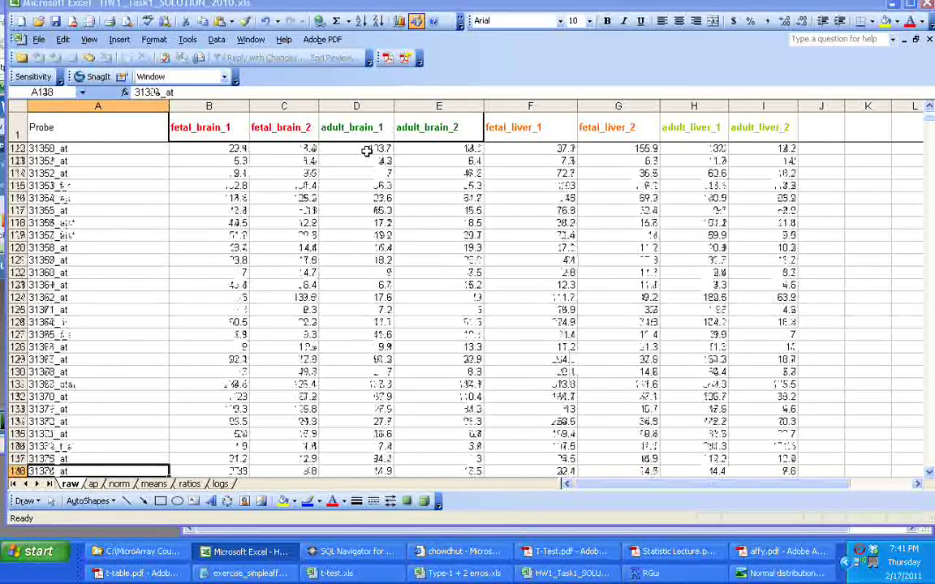
key(Down)
key(Down)
key(Down)
key(Down)
key(Down)
key(Down)
key(Down)
key(Down)
key(Down)
key(Down)
key(Down)
key(Down)
key(Down)
key(Down)
key(Down)
key(Down)
key(Down)
key(Down)
key(Down)
key(Down)
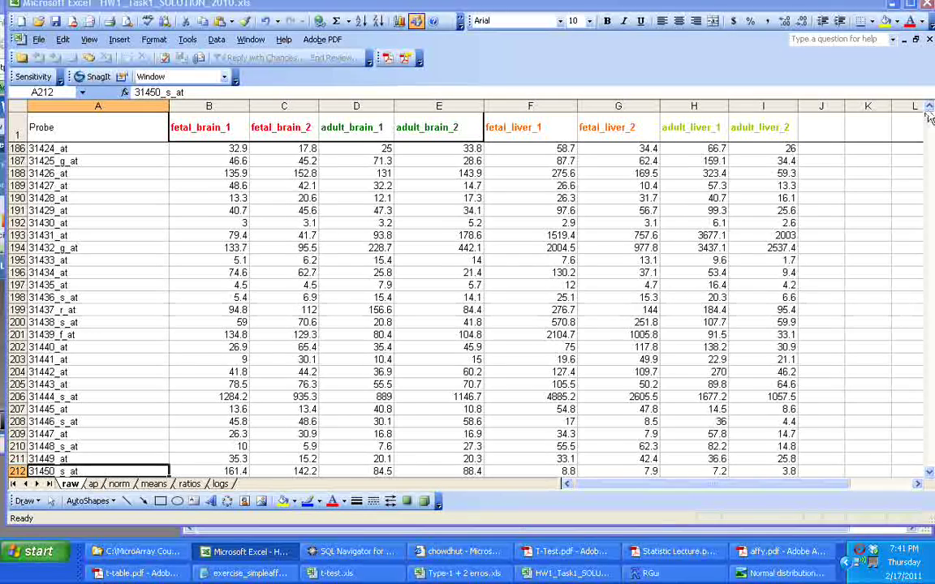
Go to the summary rows below the probe data and inspect the TRIMMED MEAN formula for fetal_brain_1 in B12628
drag(931, 128, 834, 443)
click(205, 439)
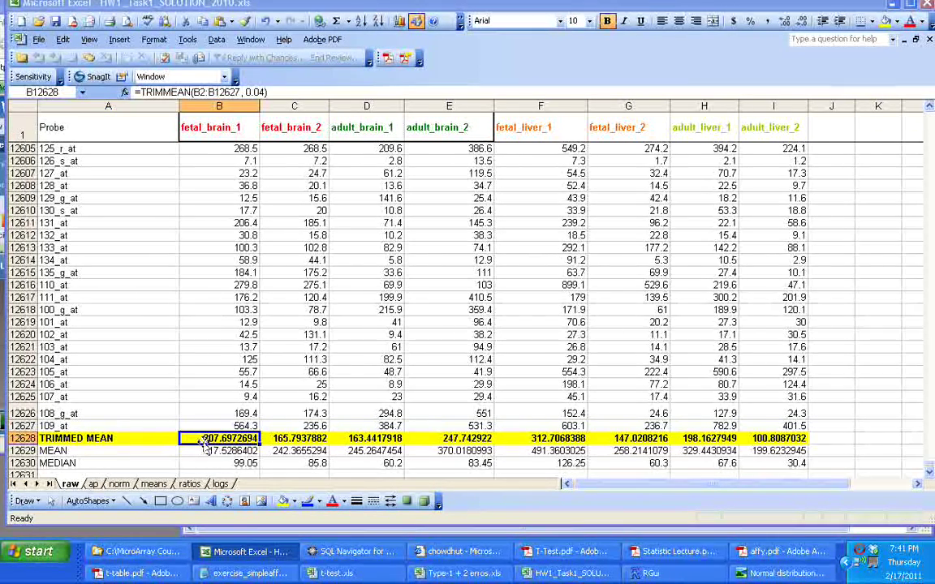
Compare the TRIMMED MEAN, MEAN and MEDIAN formulas for fetal_brain_1 in B12628 to B12630 of the raw sheet
key(Right)
click(205, 442)
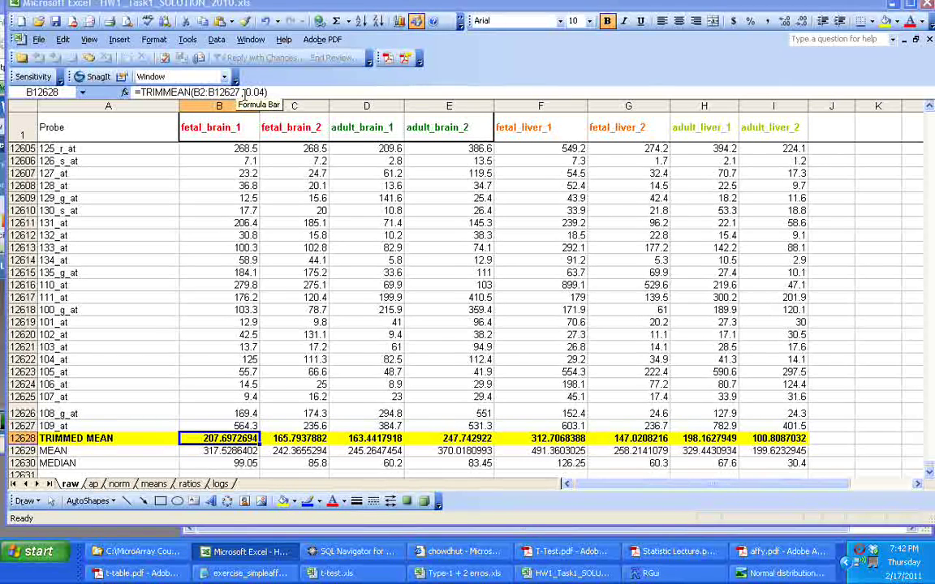
click(221, 451)
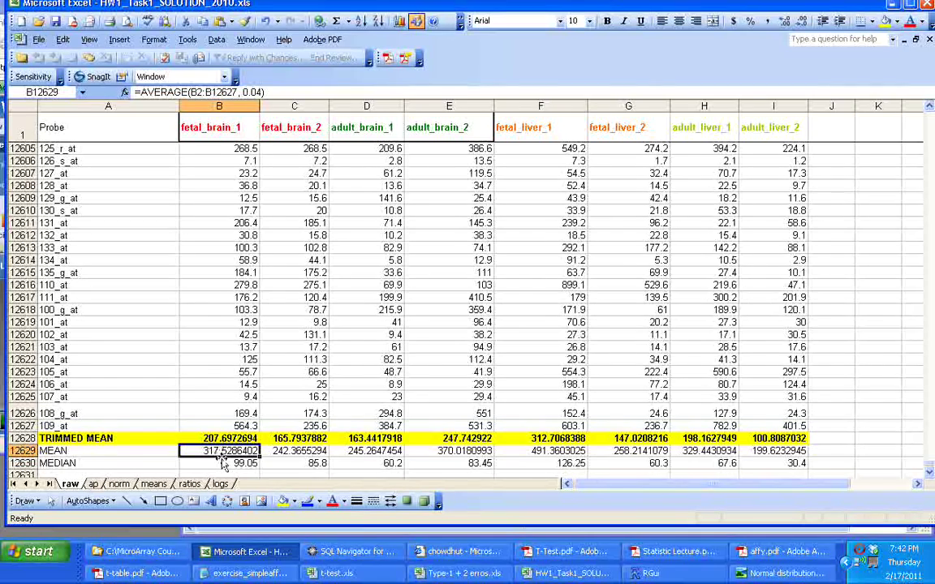
click(224, 462)
click(224, 438)
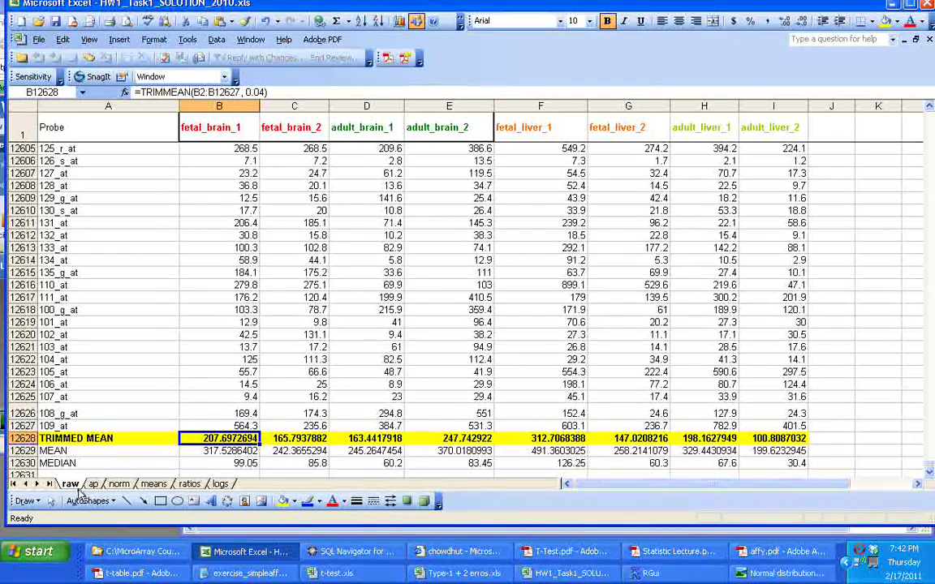
Inspect the 108_g_at normalization formula in B12626 of the norm sheet, and open the raw sheet's trimmed-mean formula in B12628
click(119, 485)
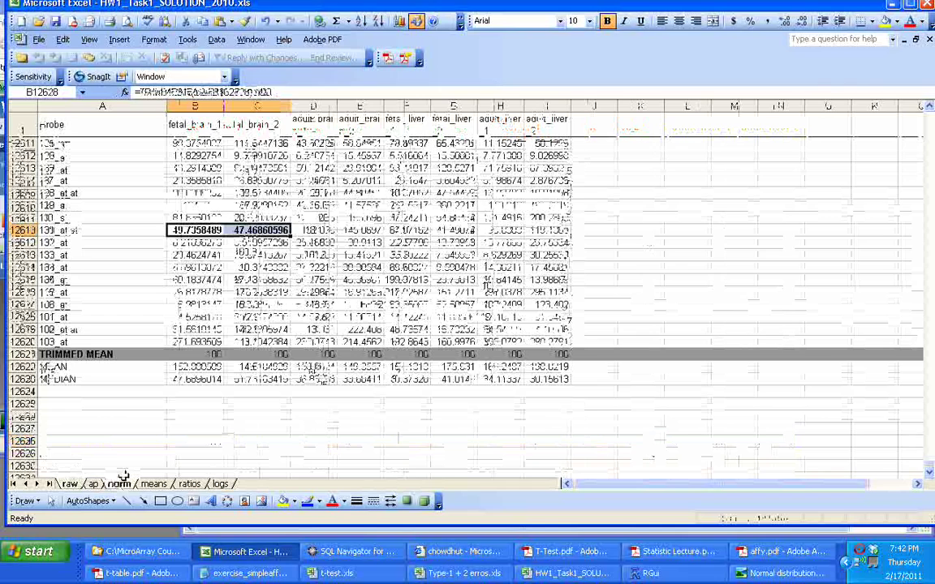
click(207, 330)
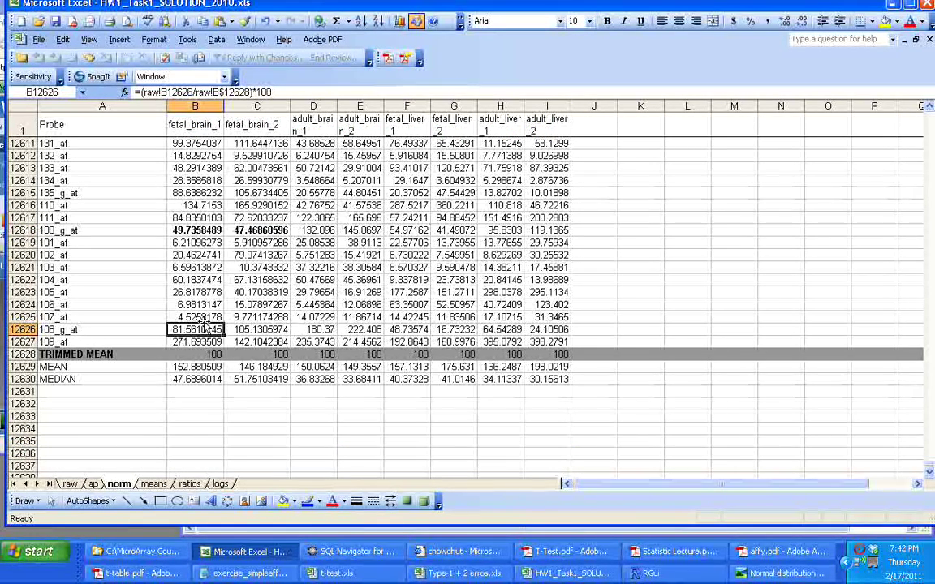
click(70, 484)
click(205, 89)
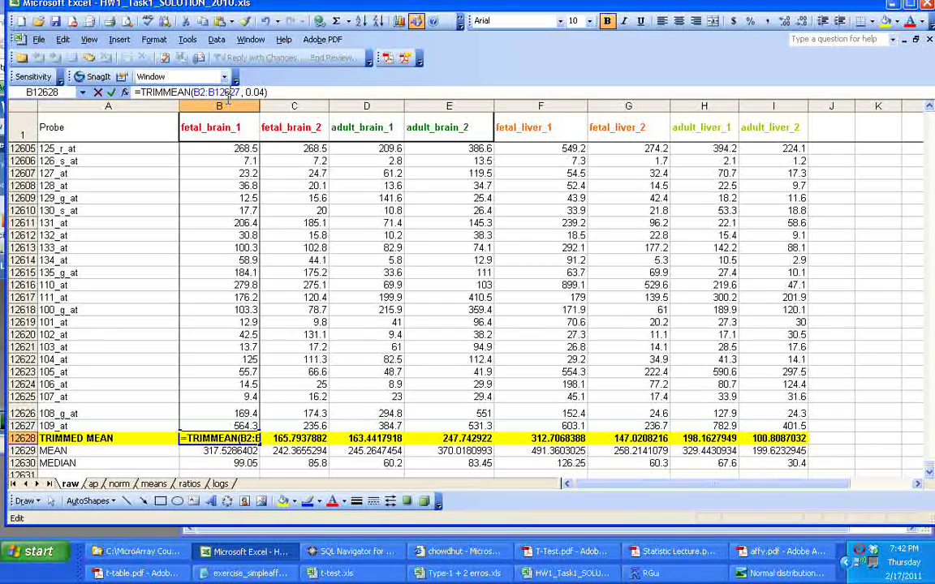
Go through the sample headers on the raw sheet from fetal_brain_1 in B1 to adult_liver_2 in I1
click(232, 132)
key(Right)
key(Right)
key(Right)
key(Right)
key(Right)
key(Right)
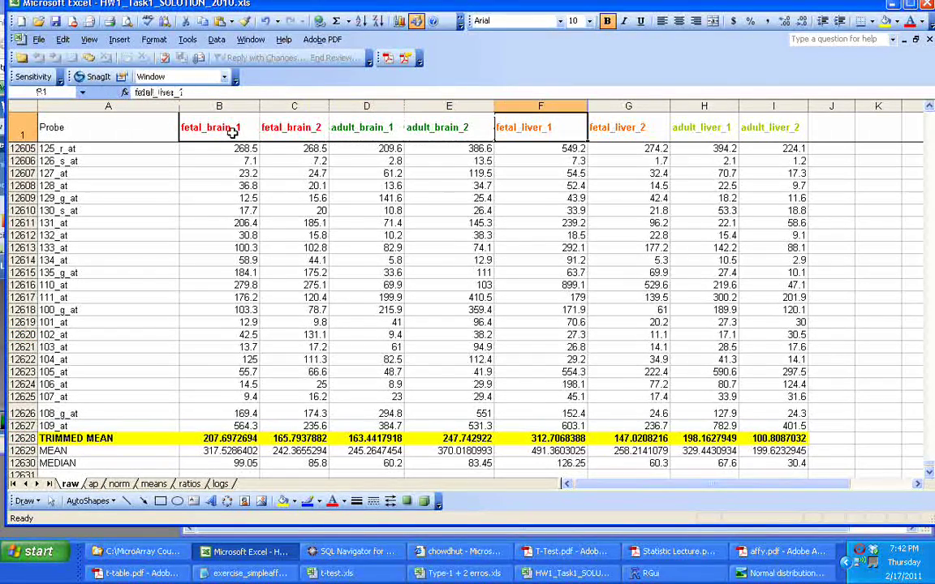
key(Right)
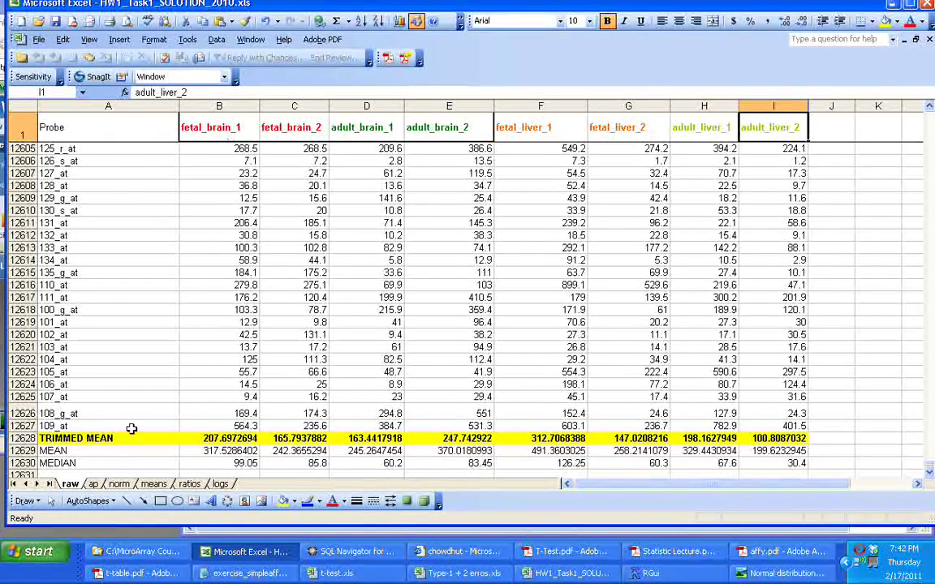
Auto-fit the width of the adult_brain_1 column D on the norm sheet and select B12611
click(118, 484)
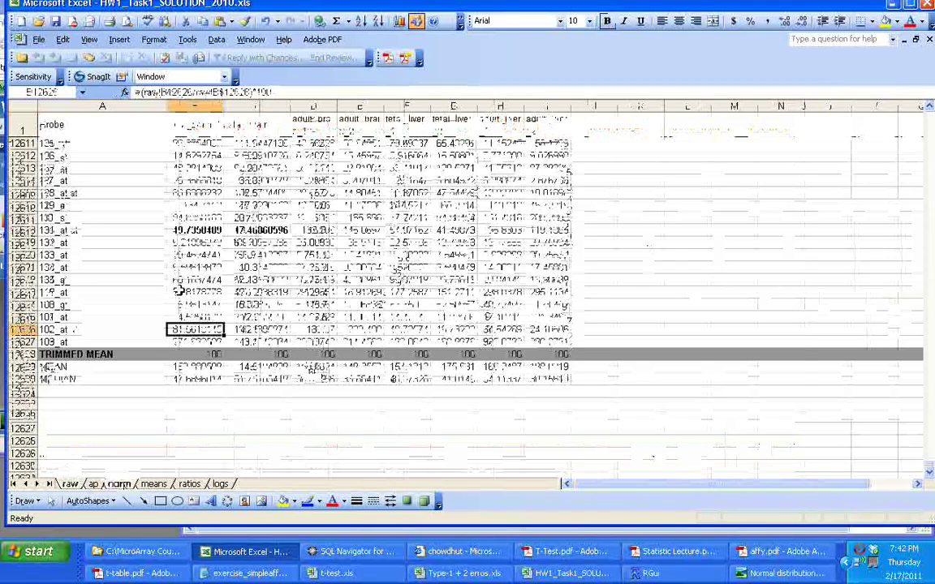
click(188, 106)
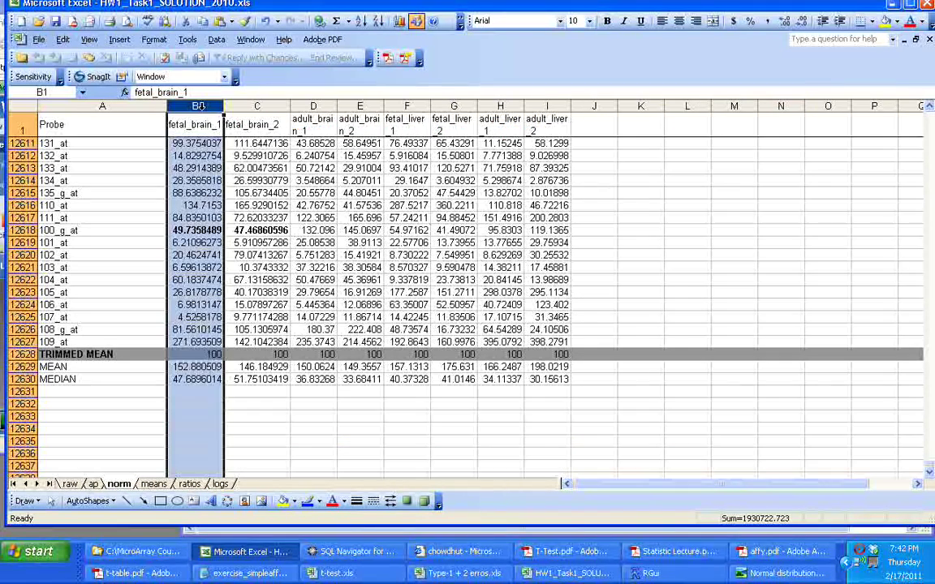
double_click(336, 107)
click(177, 139)
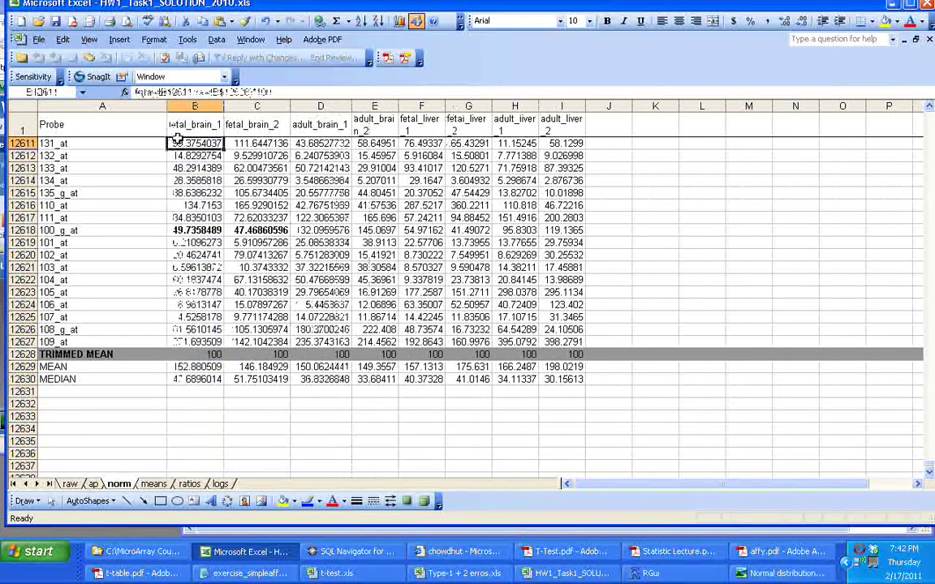
Compare the raw fetal_brain_1 intensity of 109_at in B12627 with the norm sheet formulas in B12627, B12622 and C12625
click(70, 484)
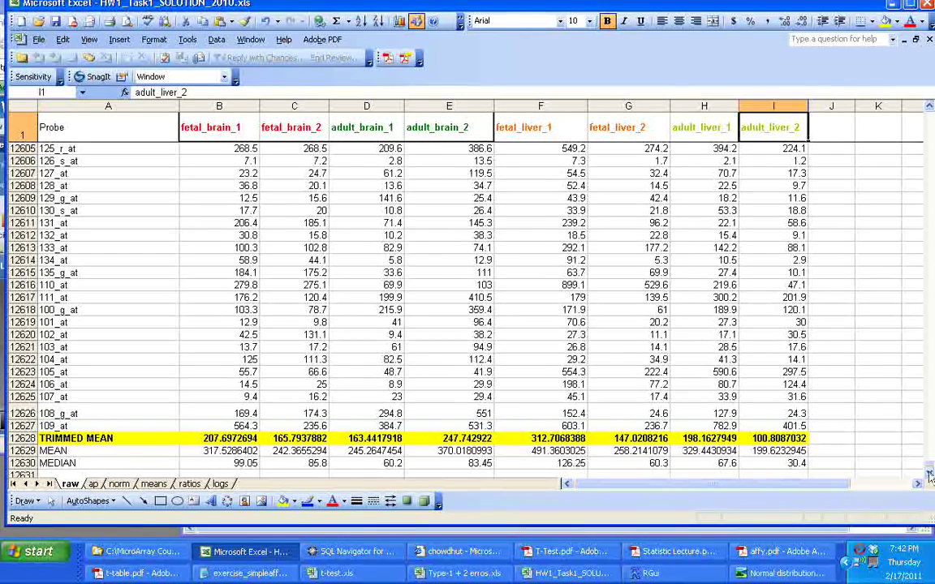
click(232, 425)
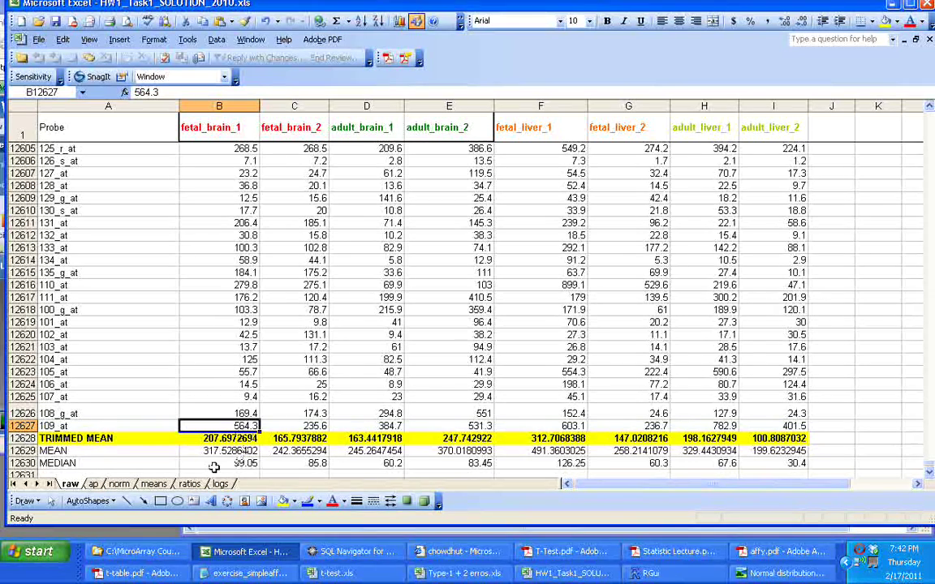
click(119, 484)
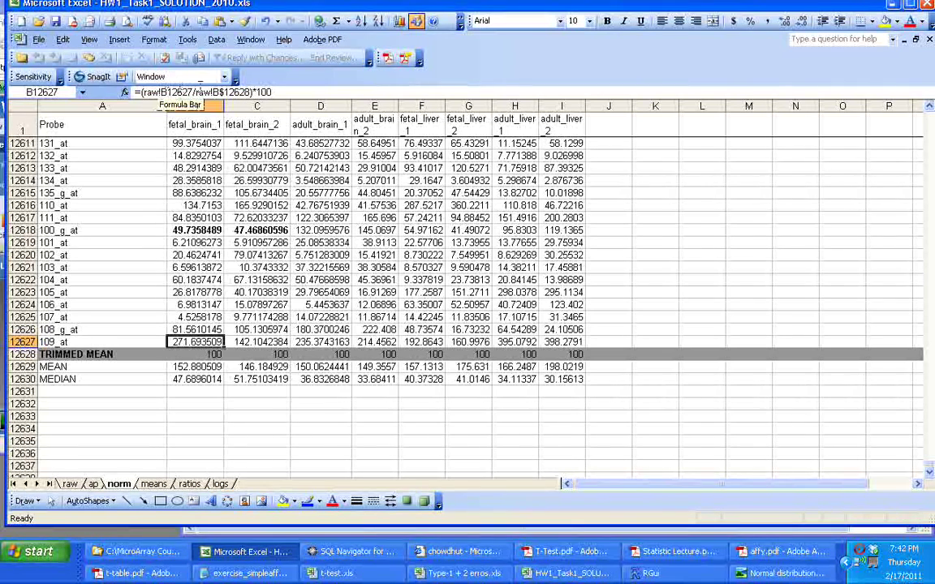
click(197, 280)
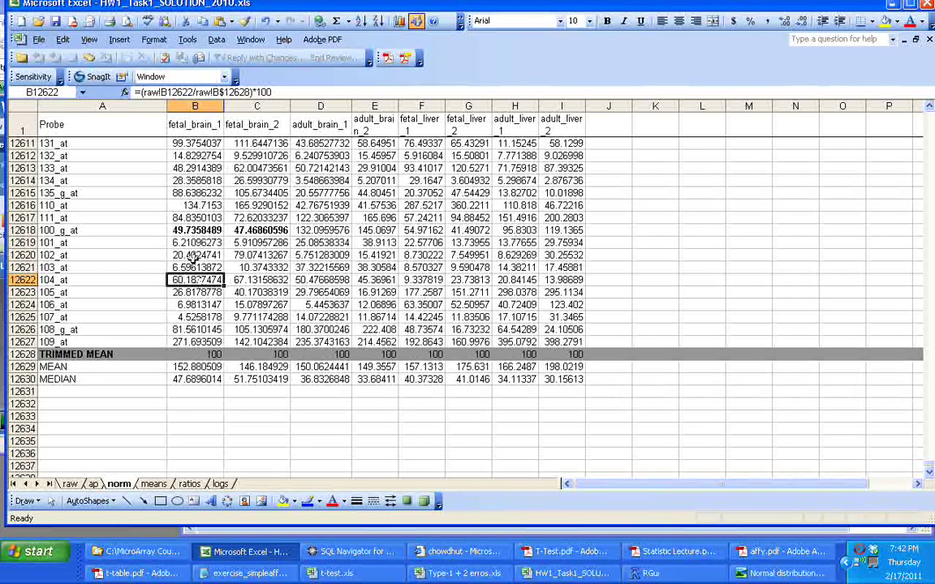
click(236, 320)
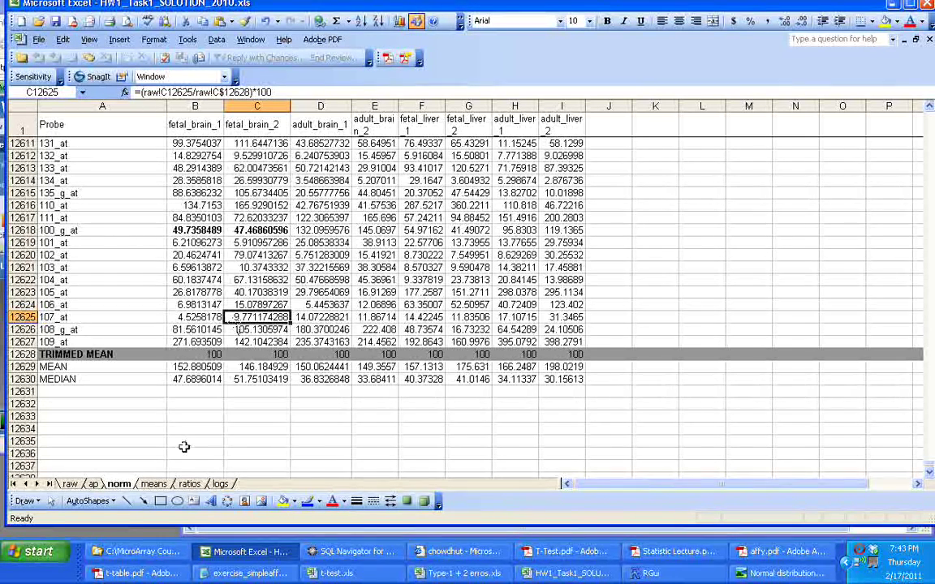
Look over the ratios, means and logs sheets, checking the fetal/adult ratio and the mean formulas in B2
click(191, 485)
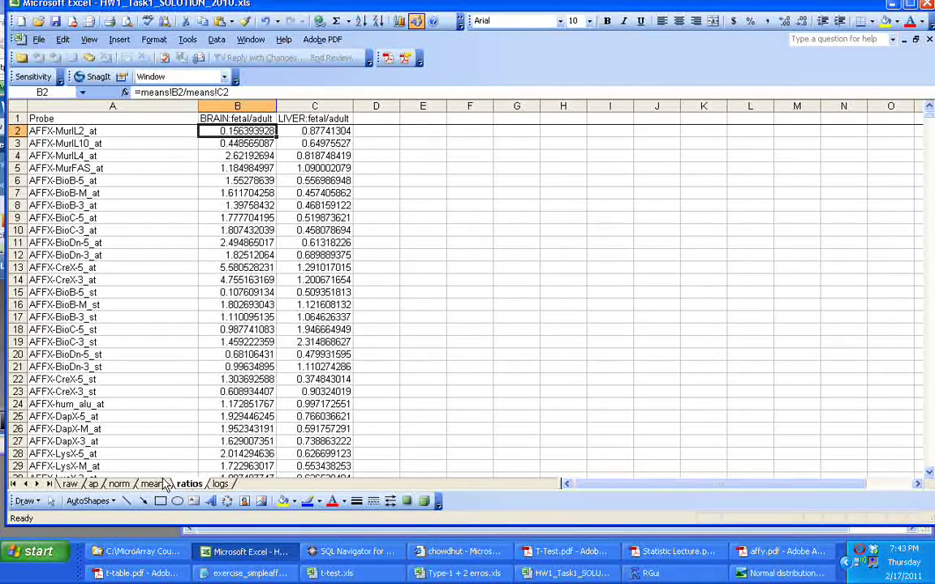
click(154, 485)
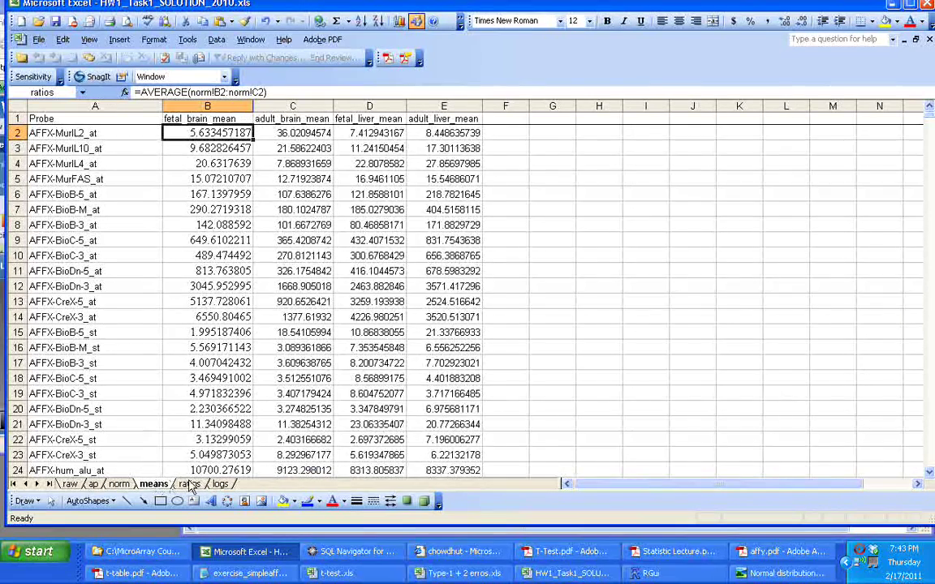
click(189, 484)
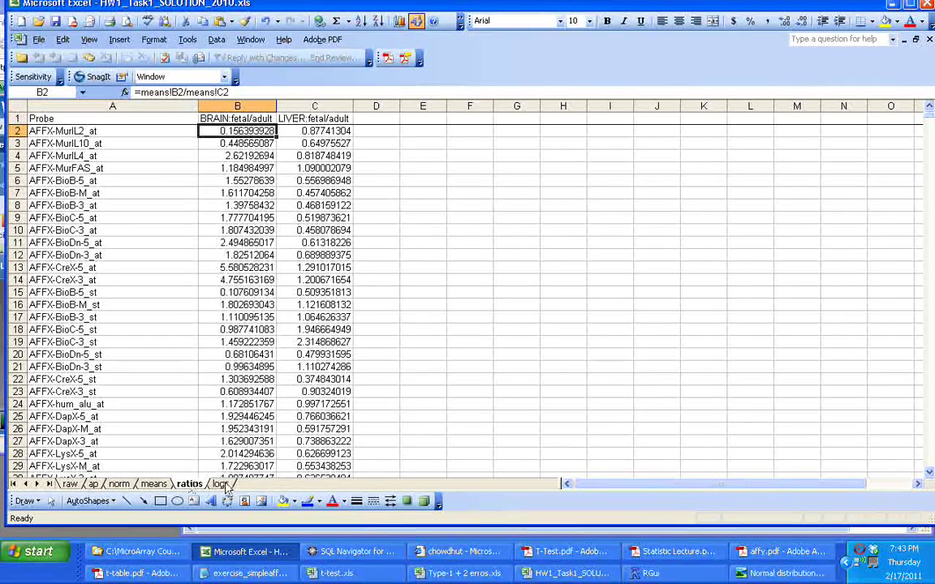
click(221, 485)
click(189, 485)
Compare the normalized fetal and adult brain replicates of 131_at in row 12611 of the norm sheet
click(126, 484)
drag(321, 329, 199, 144)
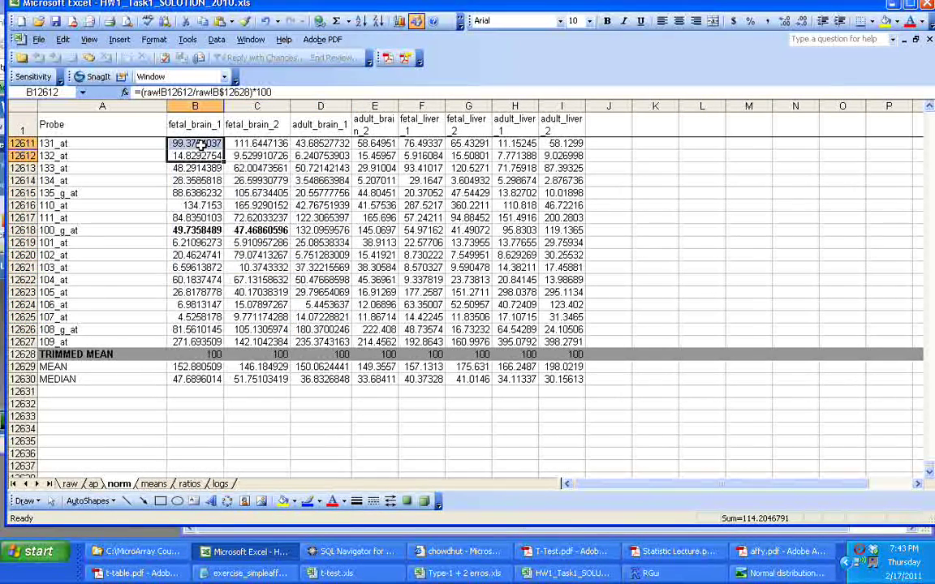
drag(321, 125, 361, 130)
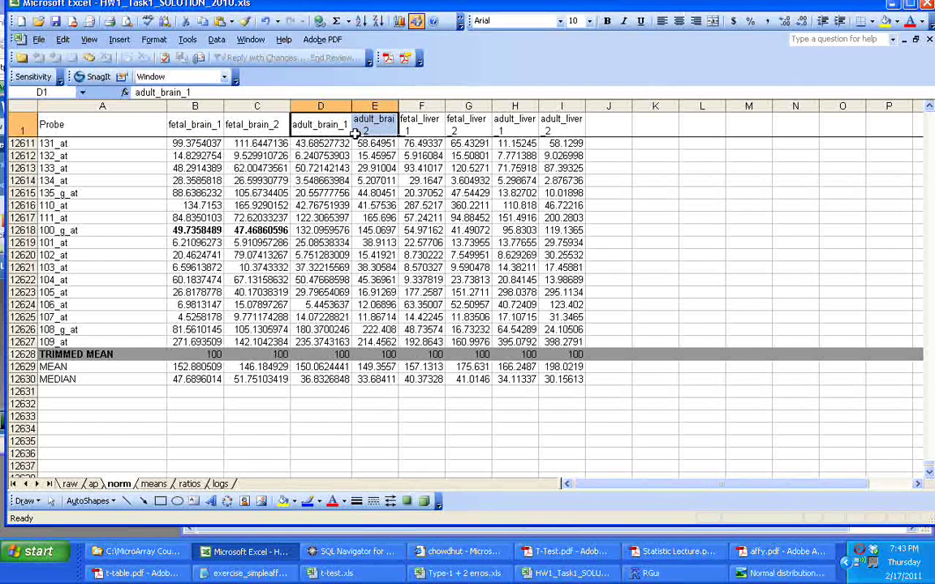
click(191, 124)
click(239, 143)
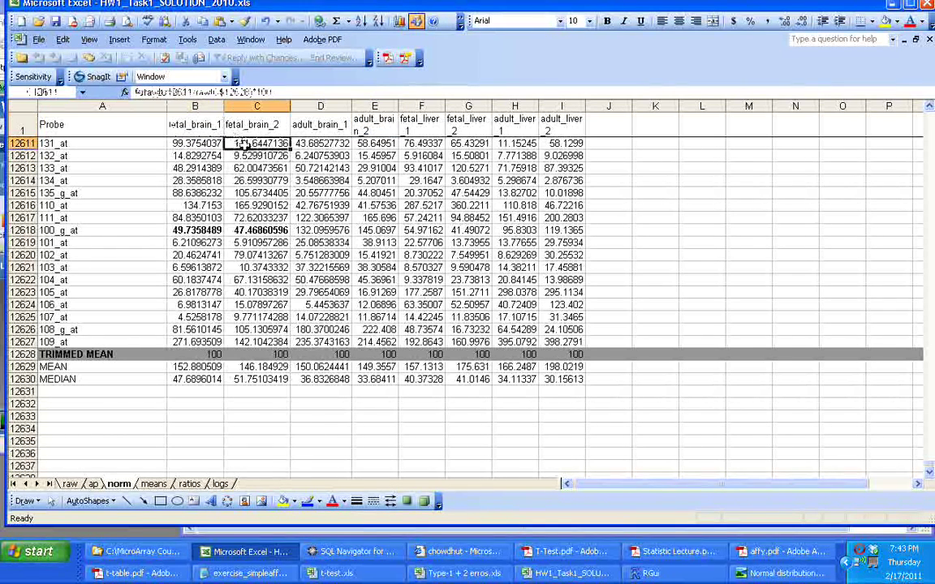
click(296, 154)
drag(325, 143, 375, 142)
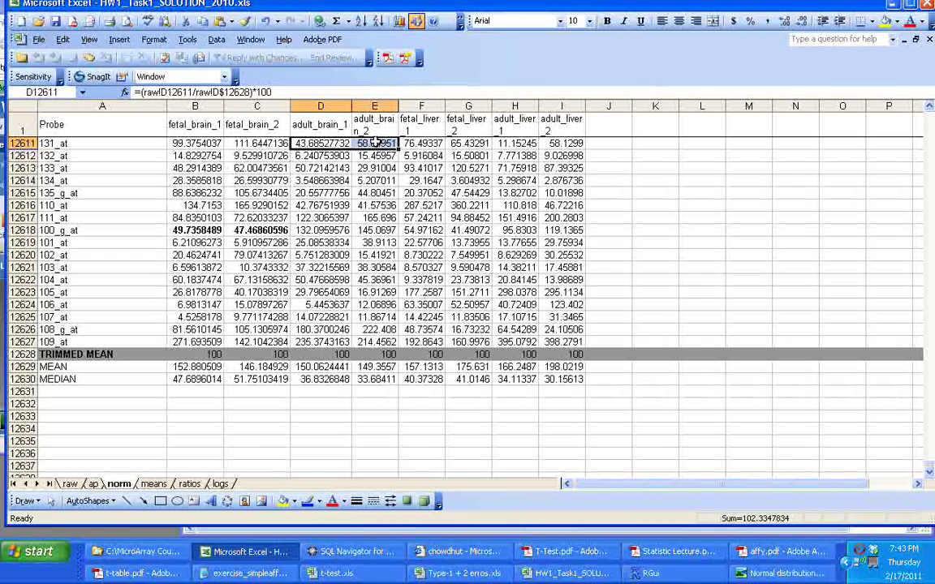
drag(258, 143, 197, 143)
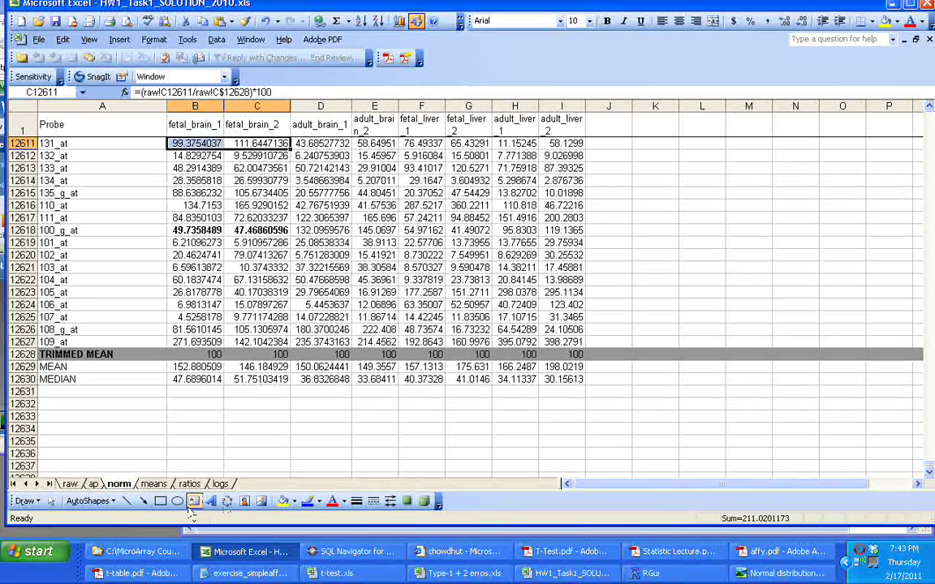
Check the means and raw sheets, and examine the paired replicate headers from fetal_brain_1 to adult_liver_2 on the norm sheet
click(154, 484)
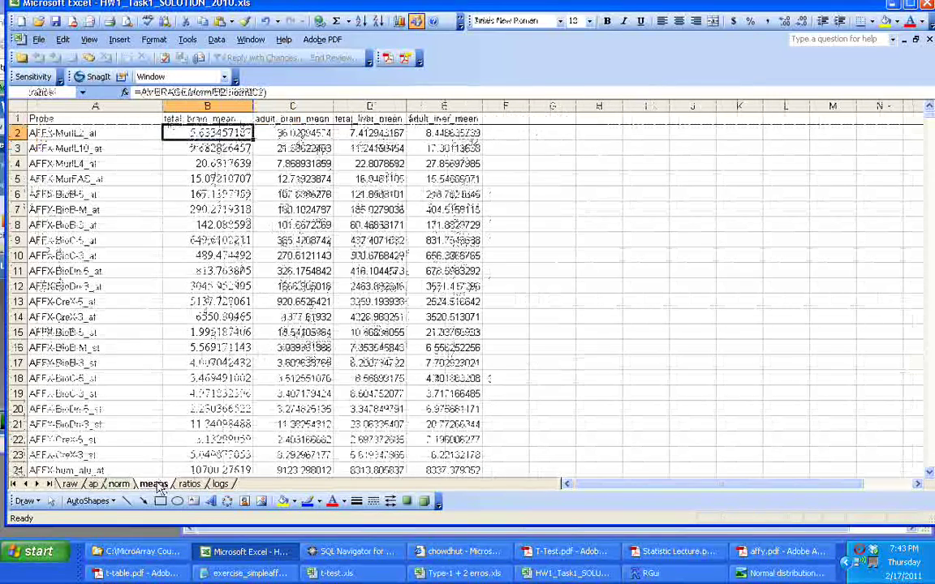
click(70, 484)
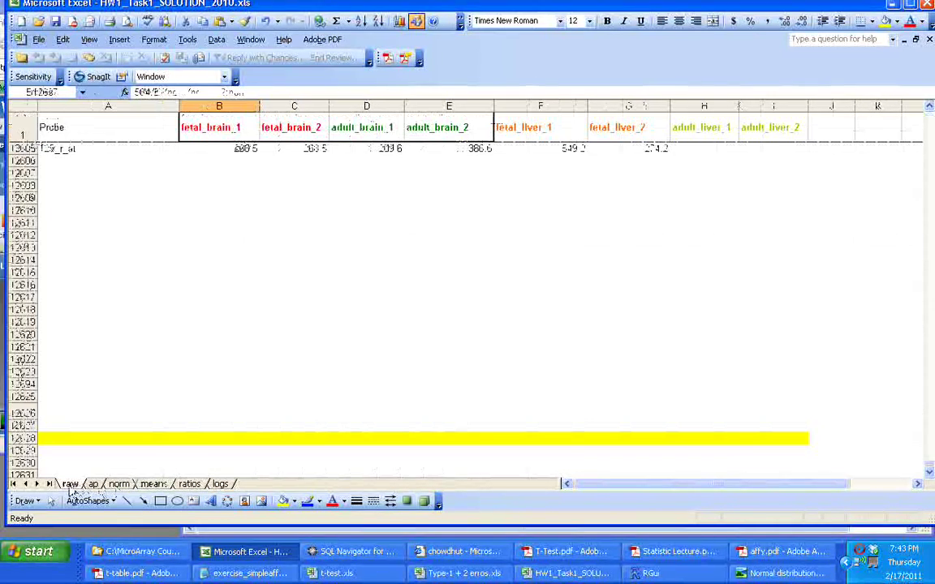
click(119, 485)
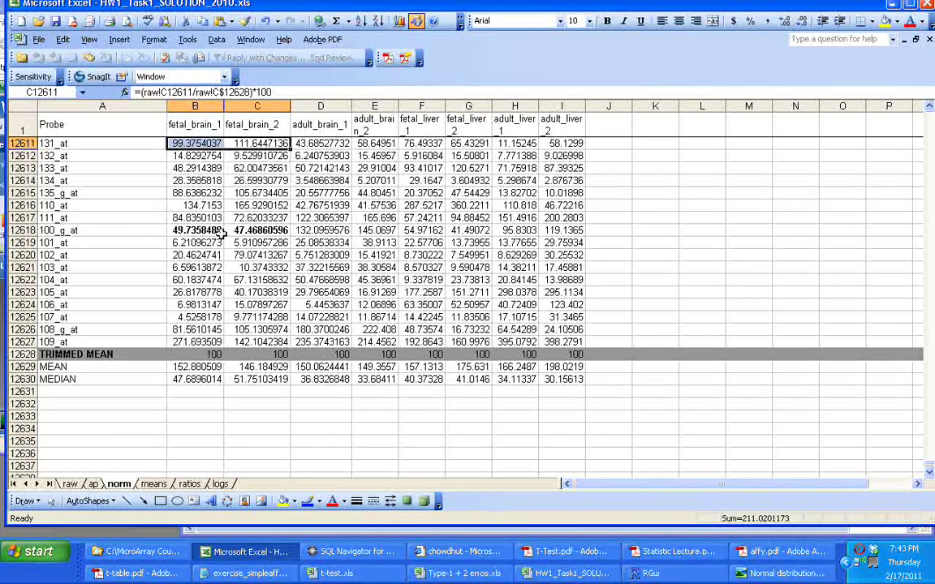
click(183, 121)
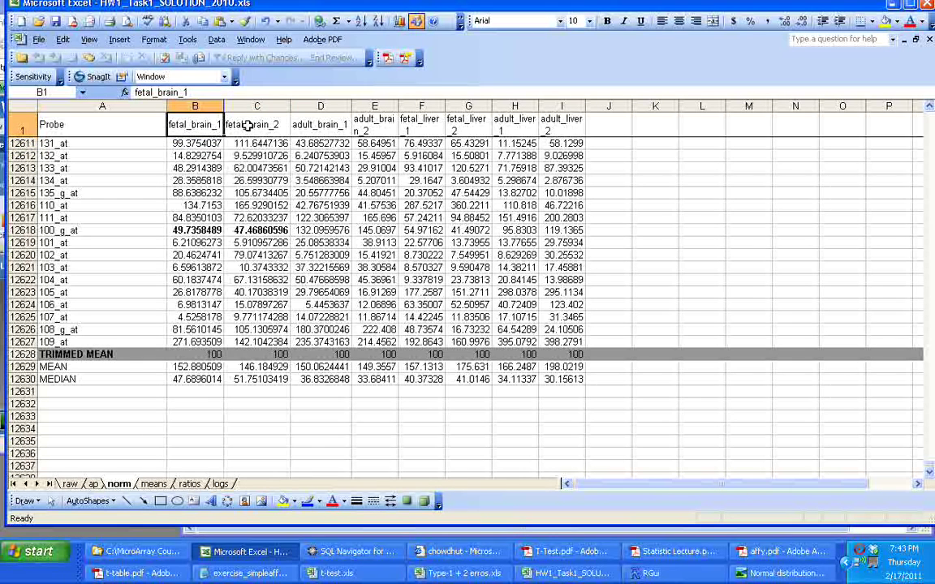
click(230, 119)
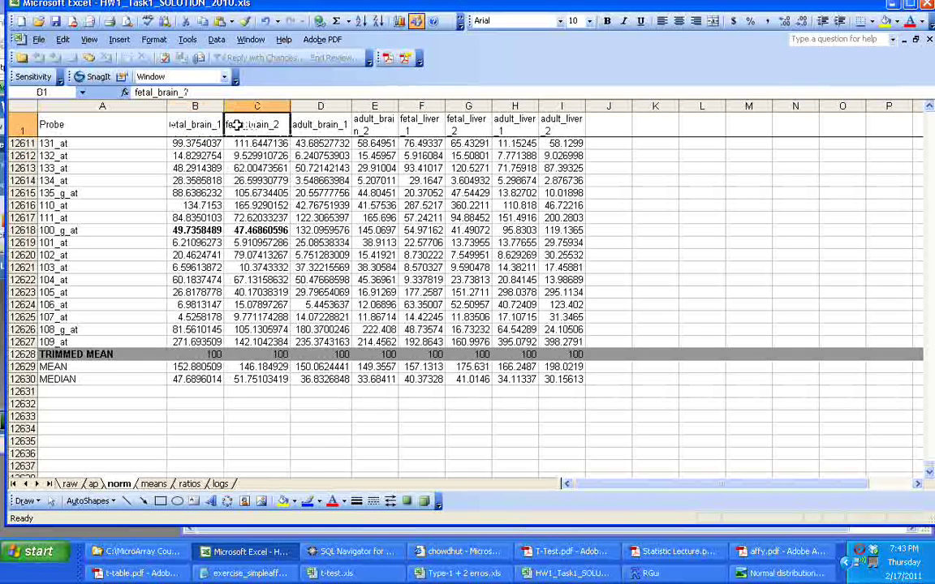
click(331, 119)
click(373, 123)
click(328, 143)
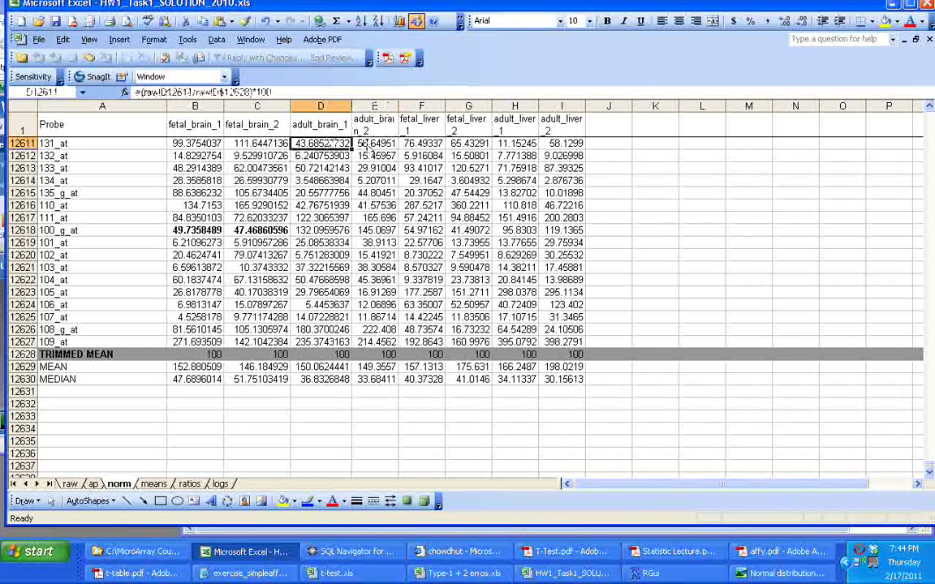
click(415, 125)
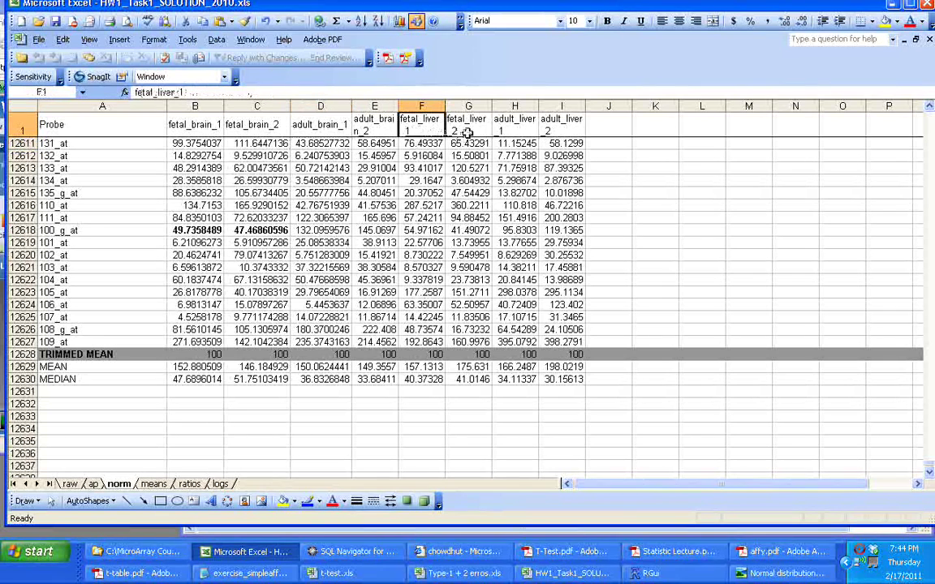
click(467, 132)
drag(511, 123, 555, 122)
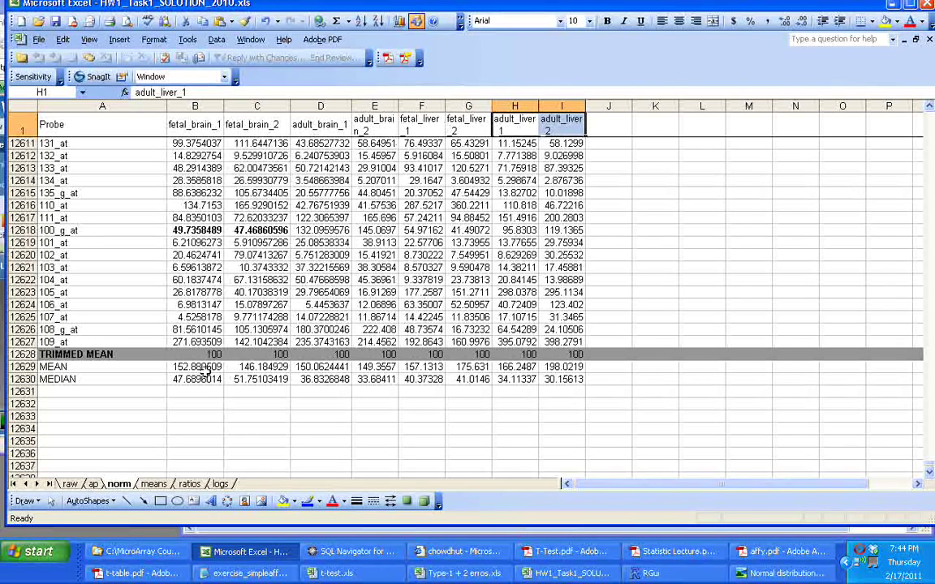
Inspect the fetal and adult brain mean headers on the means sheet and the AVERAGE formulas in B2 and D2
click(154, 484)
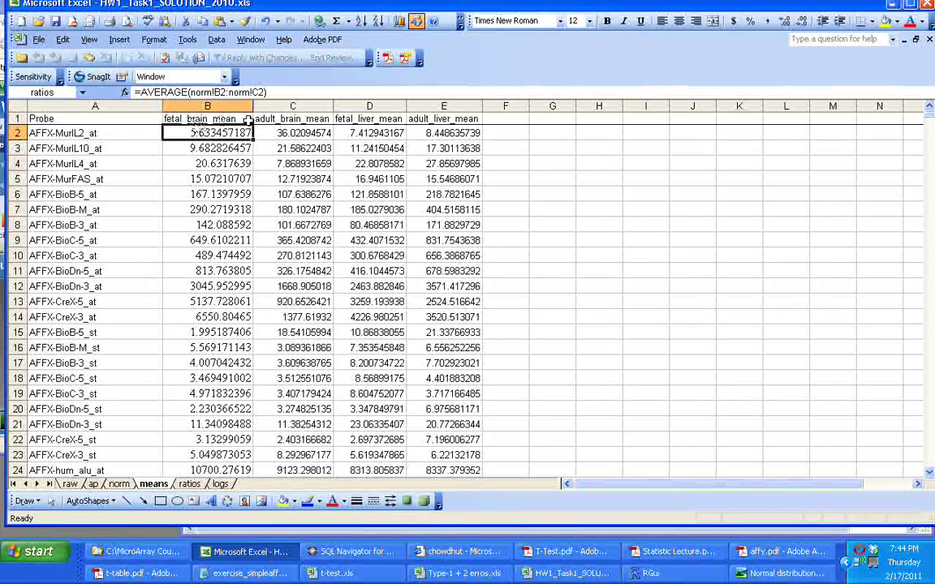
click(274, 119)
click(292, 118)
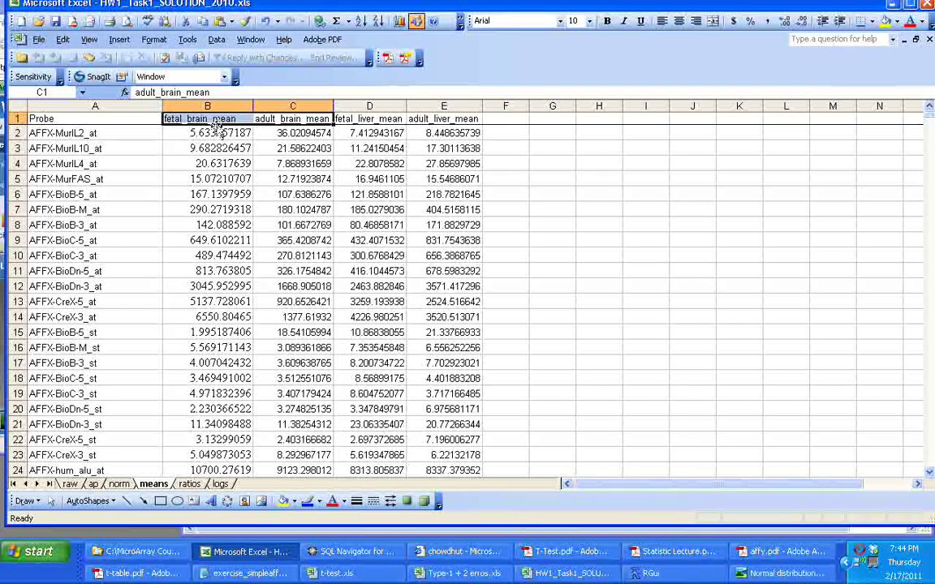
click(207, 133)
click(312, 148)
click(345, 132)
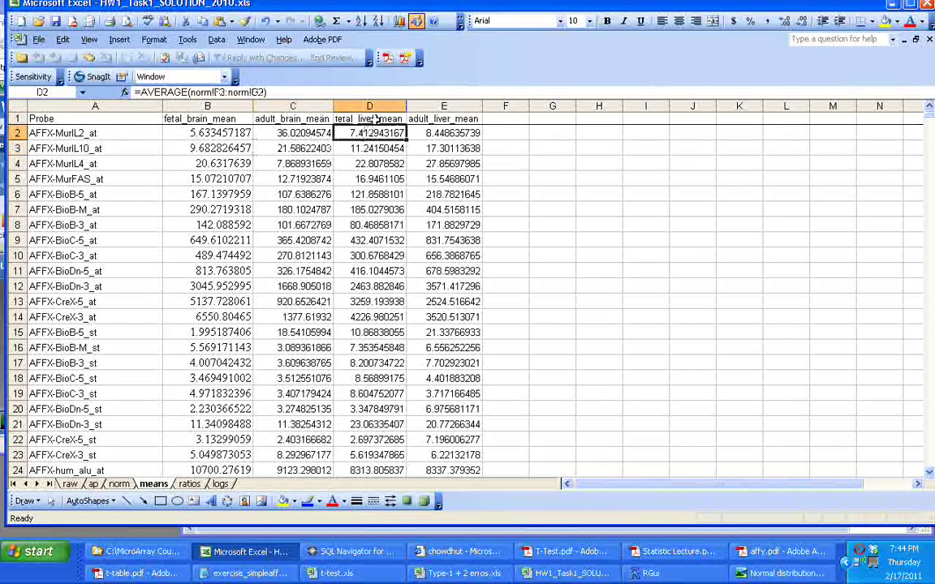
Check the fetal and adult liver mean formulas in D2 and E2 of the means sheet and the ratio formula on the ratios sheet
click(372, 120)
key(Right)
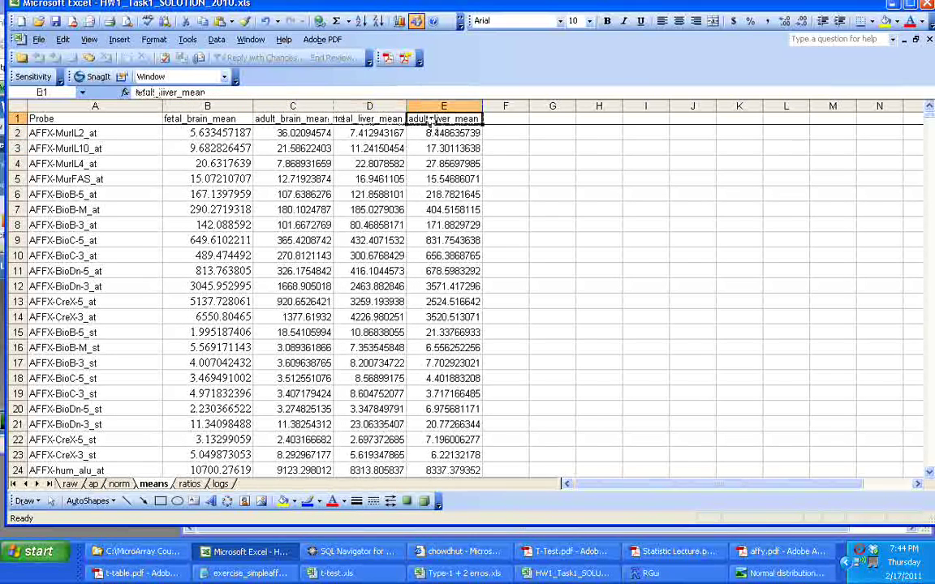
click(367, 137)
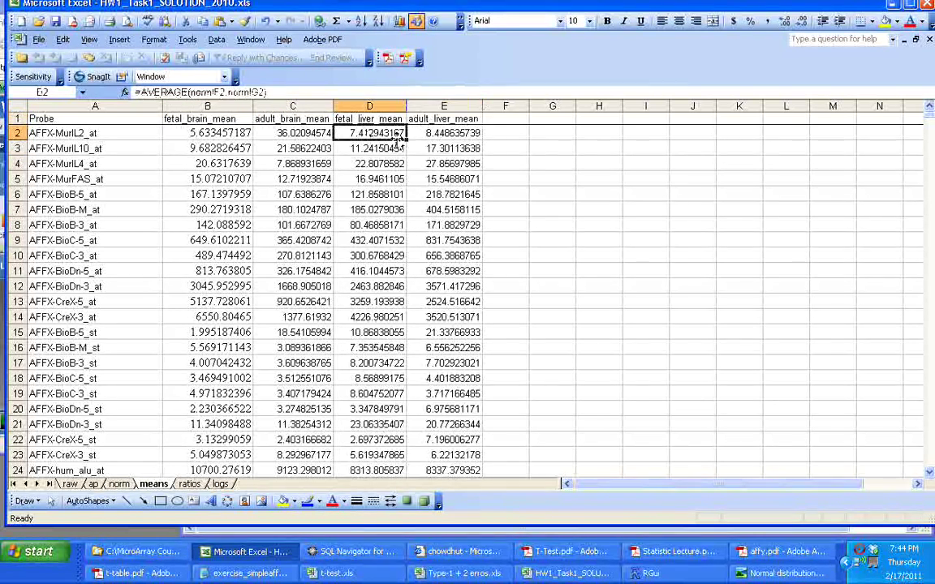
click(438, 135)
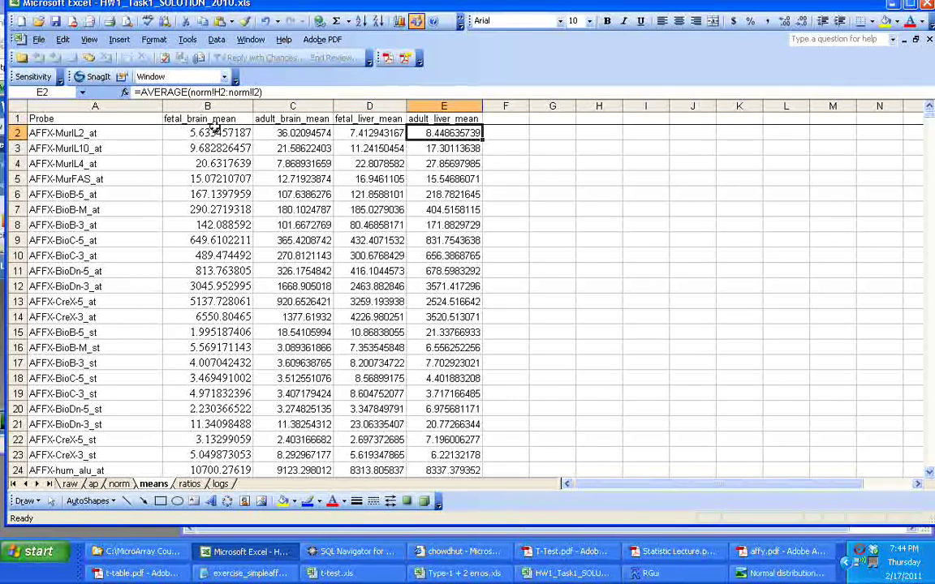
drag(216, 122, 446, 134)
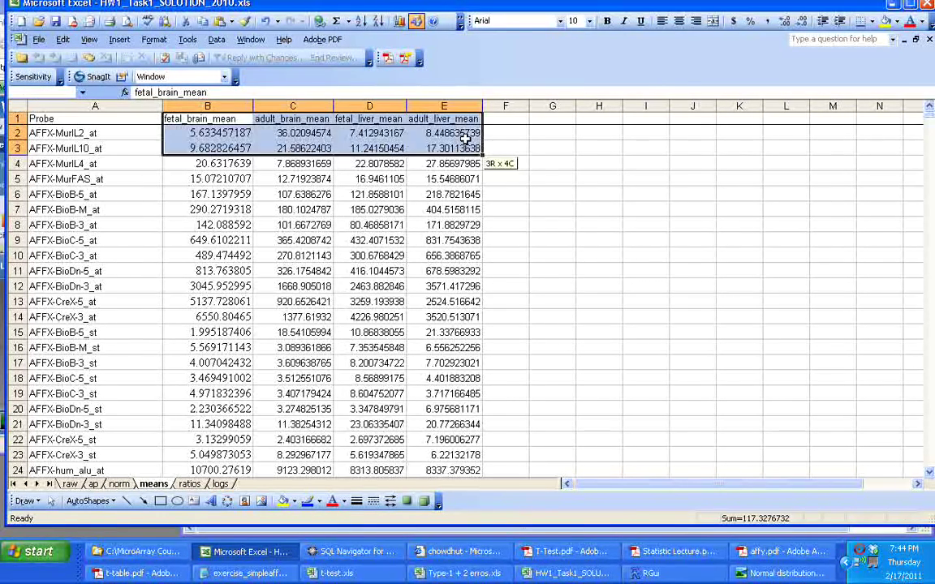
click(189, 484)
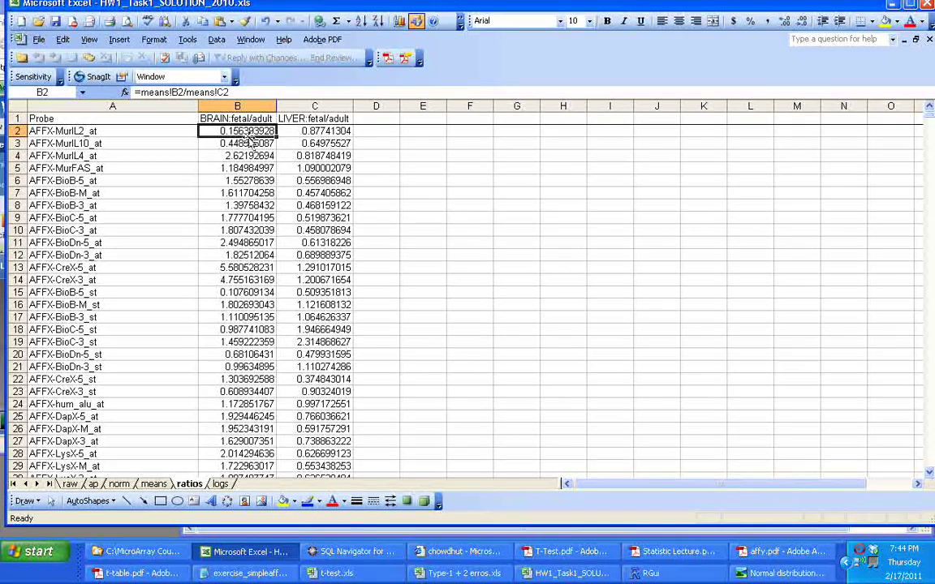
Look across row 2 of the logs sheet from fetal_brain_1 to the BRAIN fetal/adult column
click(221, 484)
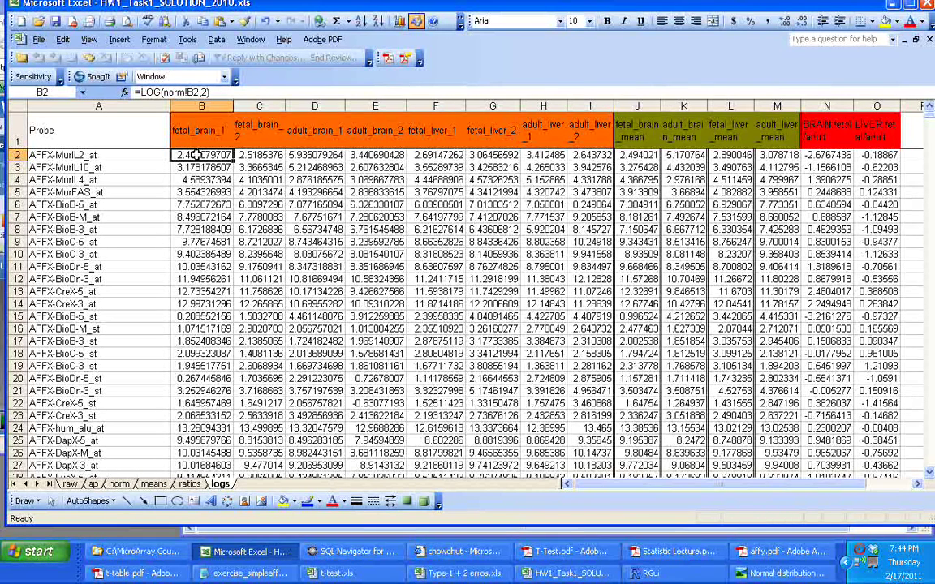
key(Right)
key(Right)
key(Right)
key(Right)
key(Right)
key(Right)
key(Right)
key(Right)
key(Right)
key(Right)
key(Right)
key(Right)
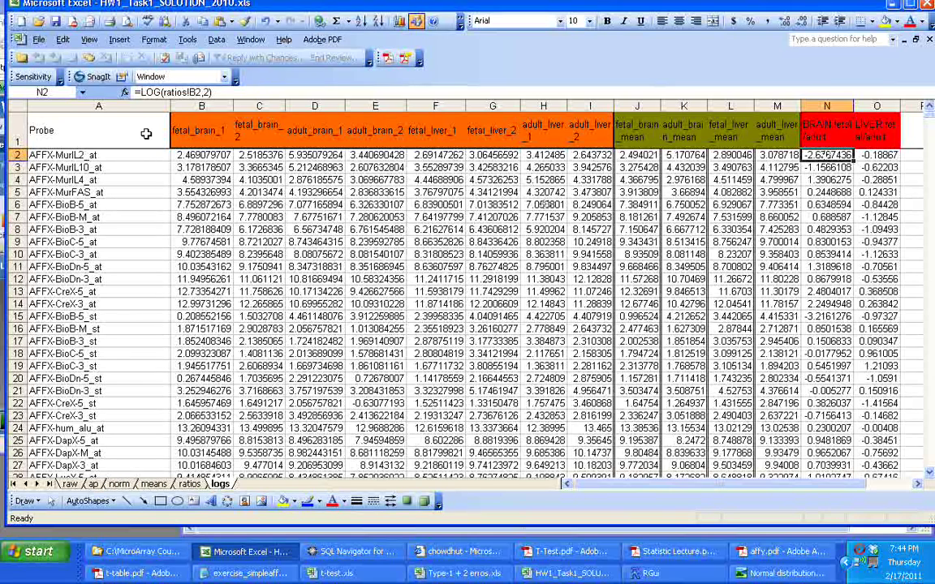
Trace which sheets the base-2 LOG formulas from B2 through J2 to N2 on the logs sheet refer to
click(195, 152)
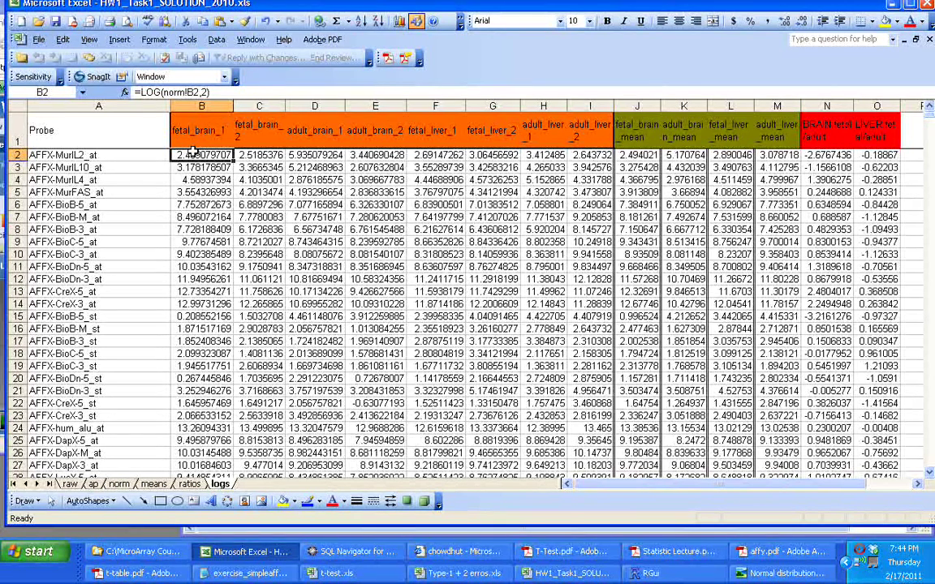
key(Right)
key(Right)
key(Right)
key(Right)
key(Right)
key(Right)
key(Right)
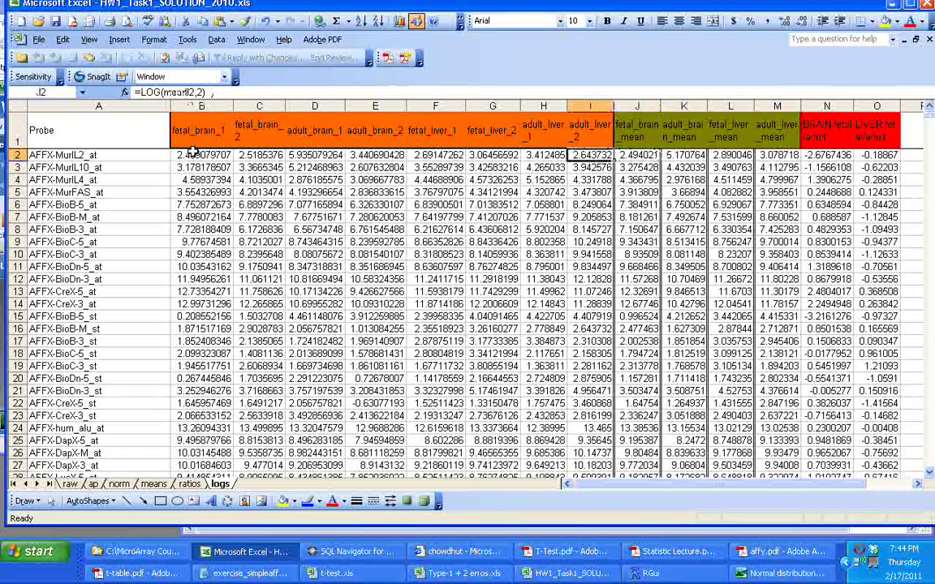
key(Right)
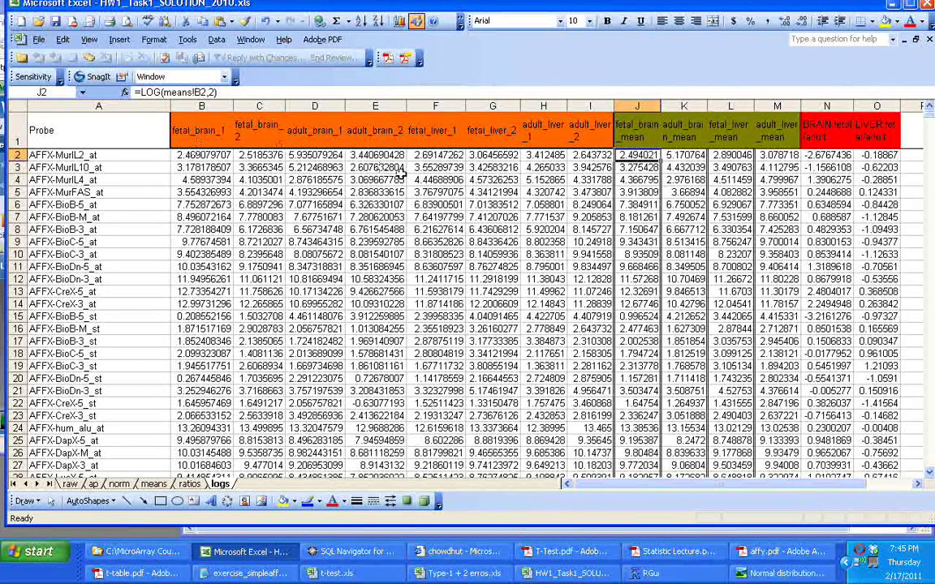
key(Right)
key(Right)
key(Right)
key(Right)
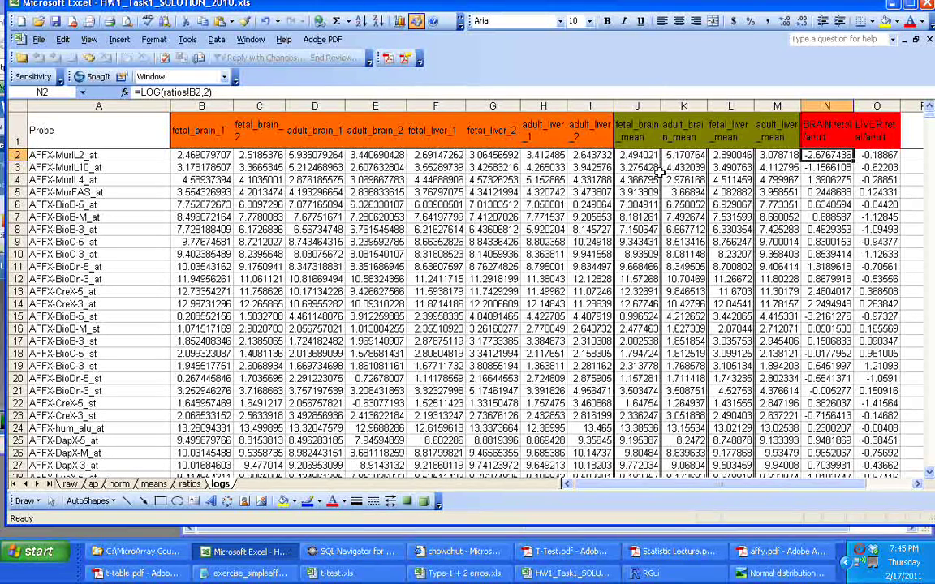
Recheck the LOG formulas in row 2 from the mean columns back to the replicates and across to the LIVER fetal/adult column
key(Left)
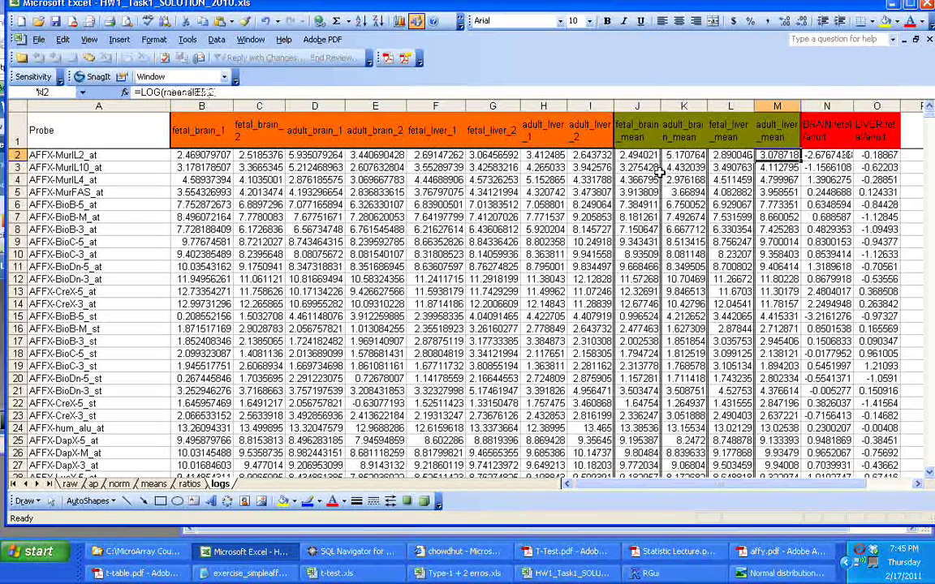
key(Left)
key(Left)
key(Left)
key(Left)
key(Left)
key(Left)
key(Left)
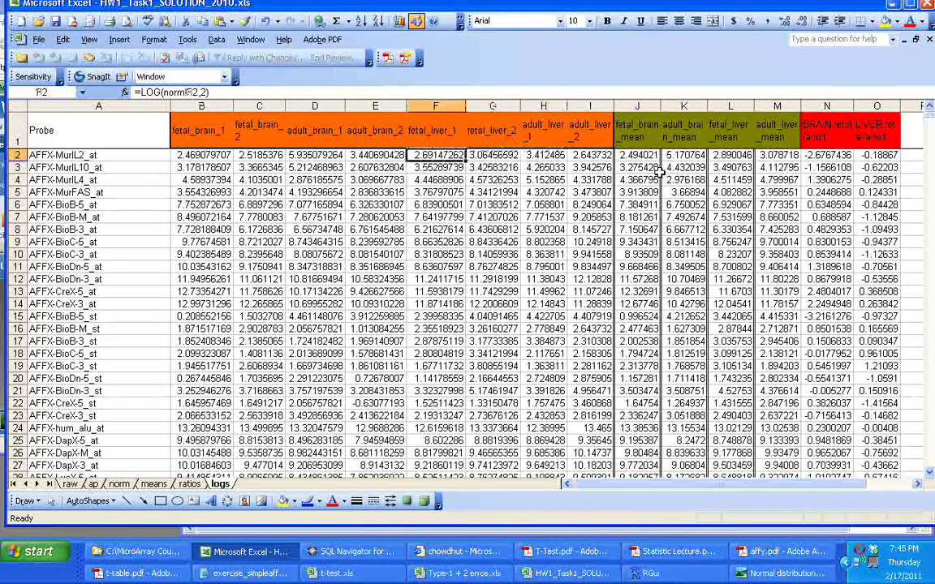
key(Left)
key(Left)
key(Left)
key(Right)
key(Right)
key(Right)
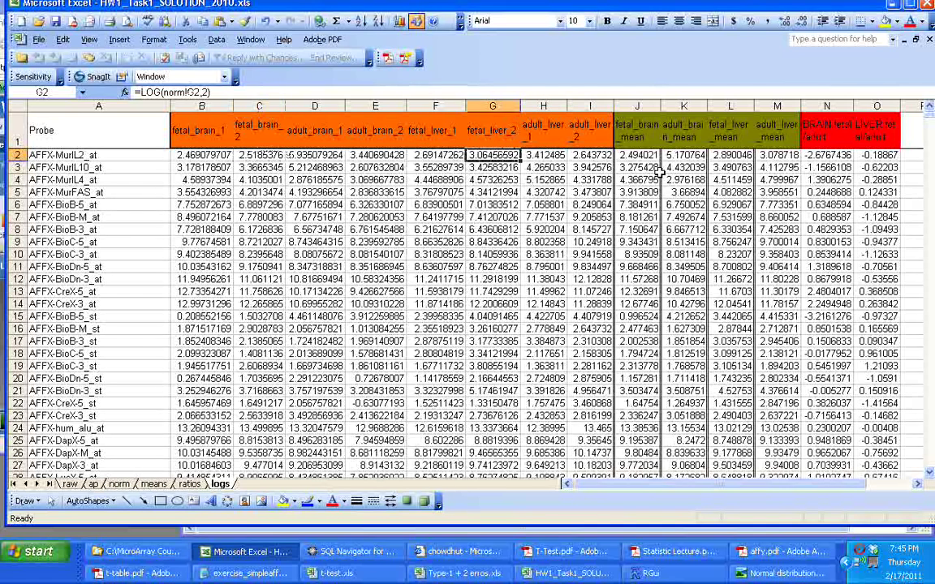
key(Right)
key(Right)
key(Right)
key(Right)
key(Right)
key(Right)
key(Right)
key(Right)
key(Right)
Examine the LIVER fetal/adult log ratios in column O of the logs sheet down to row 38
key(Down)
key(Down)
key(Down)
key(Down)
key(Down)
key(Down)
key(Down)
key(Down)
key(Down)
key(Down)
key(Down)
key(Down)
key(Down)
key(Down)
key(Down)
key(Down)
key(Down)
key(Down)
key(Down)
key(Down)
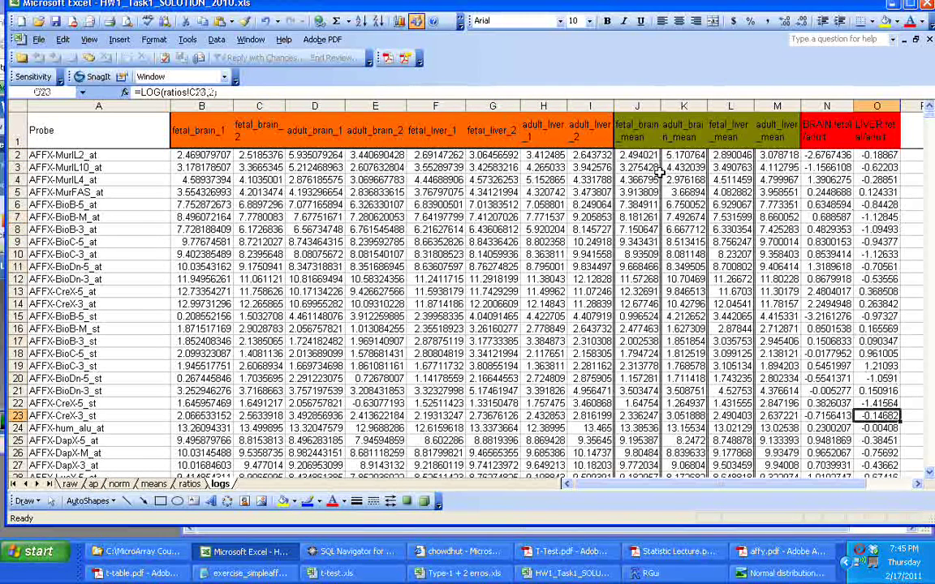
key(Down)
key(Down)
key(Down)
key(Down)
key(Down)
key(Down)
key(Down)
key(Down)
key(Down)
key(Down)
key(Down)
key(Down)
key(Down)
key(Down)
key(Down)
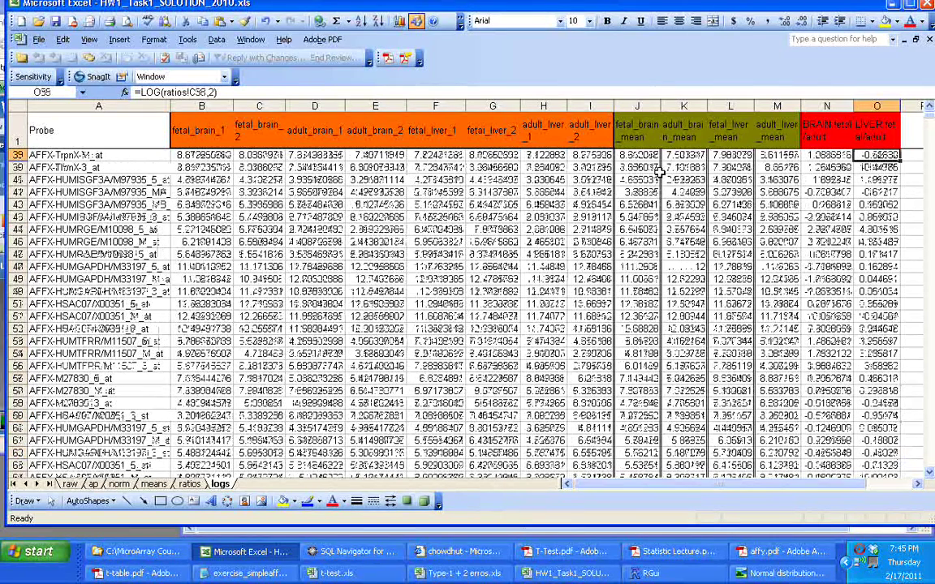
Highlight the probe names and eight replicate log columns, A1 to I22, on the logs sheet to review that block
click(161, 127)
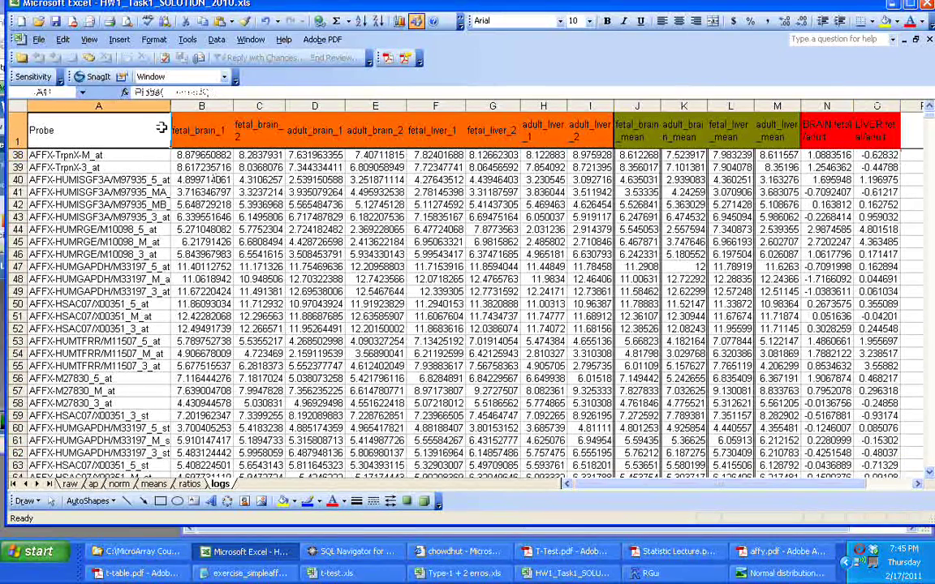
key(ctrl+a)
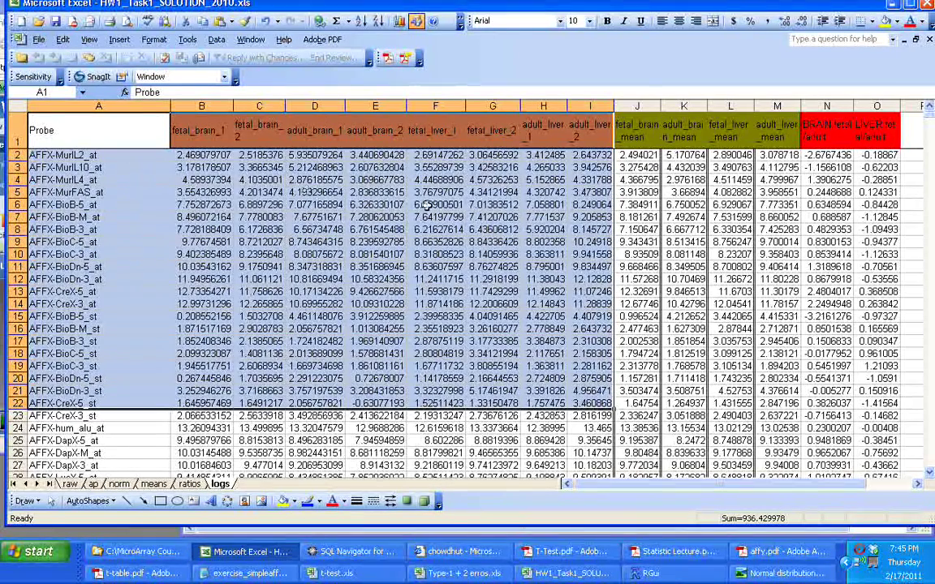
click(529, 230)
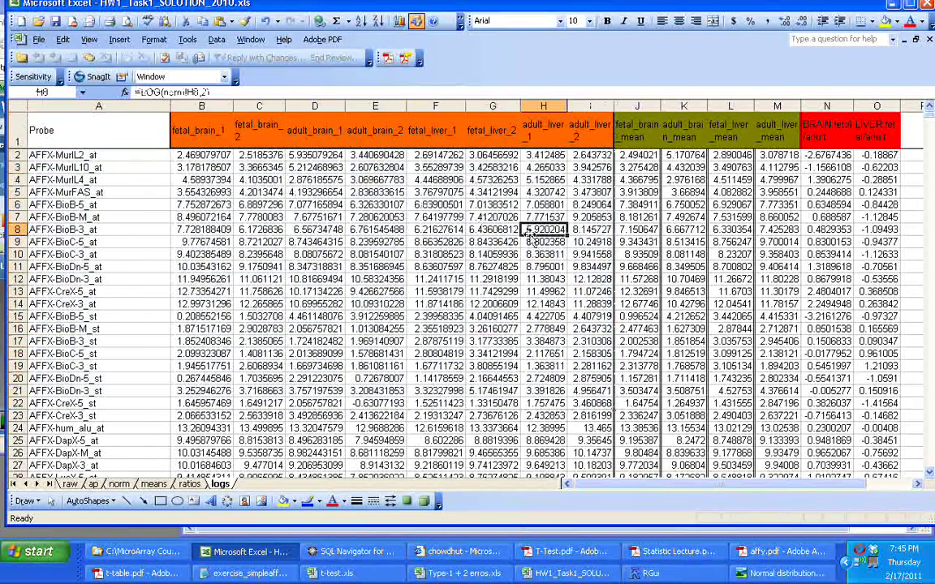
Compare the BRAIN and LIVER fetal/adult log ratios in the first rows of columns N and O, including the formulas in N2 and O2
key(Right)
key(Right)
key(Right)
key(Right)
key(Right)
key(Right)
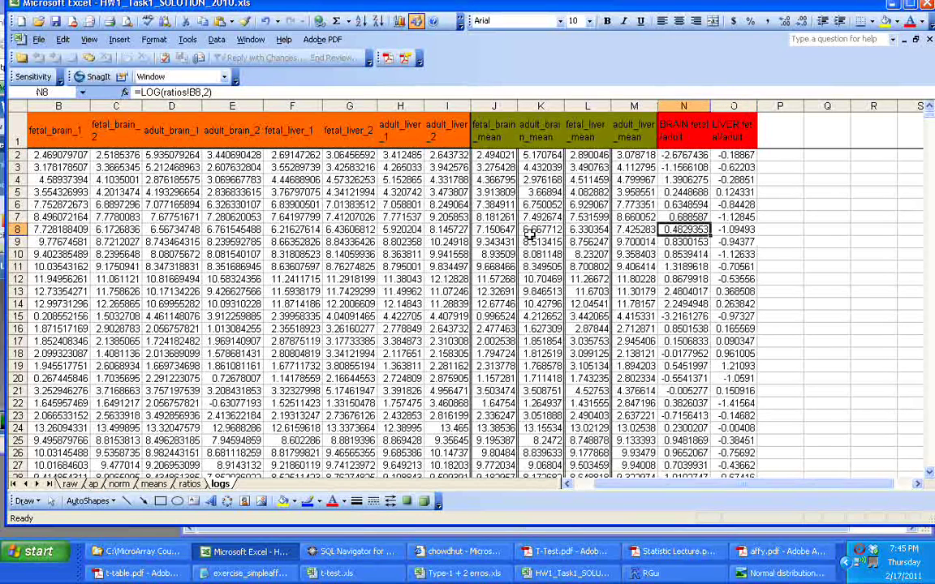
key(Right)
key(Up)
key(Up)
key(Up)
key(Up)
key(Up)
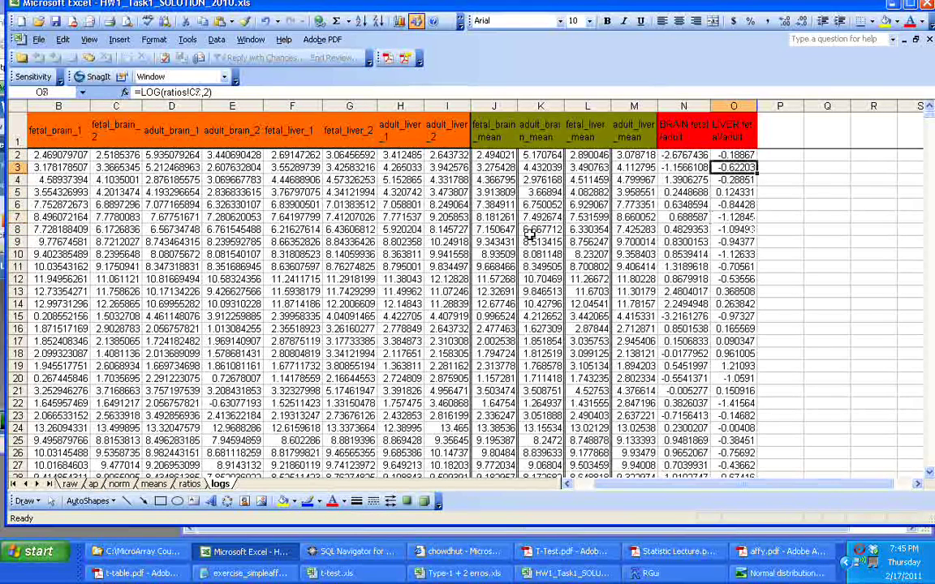
key(Up)
key(Left)
key(Right)
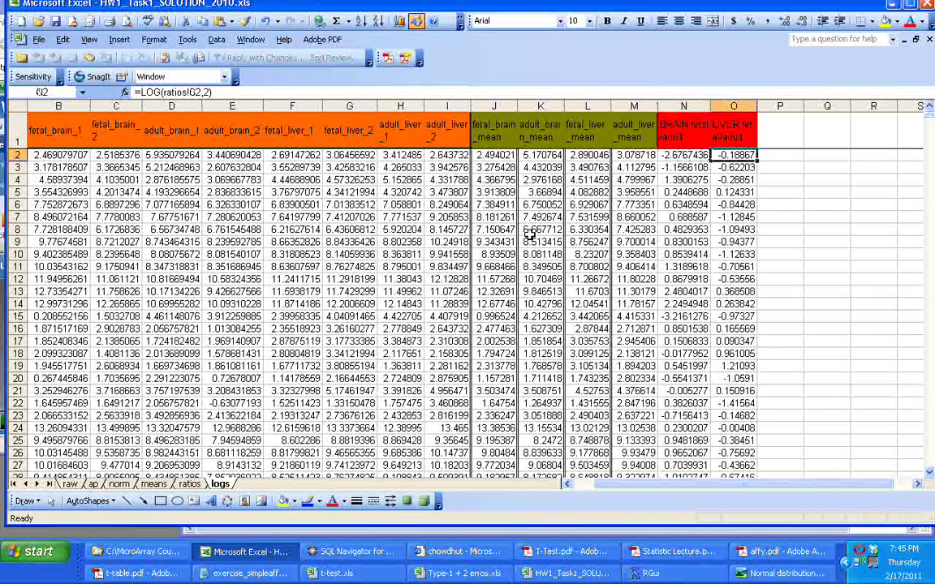
key(Left)
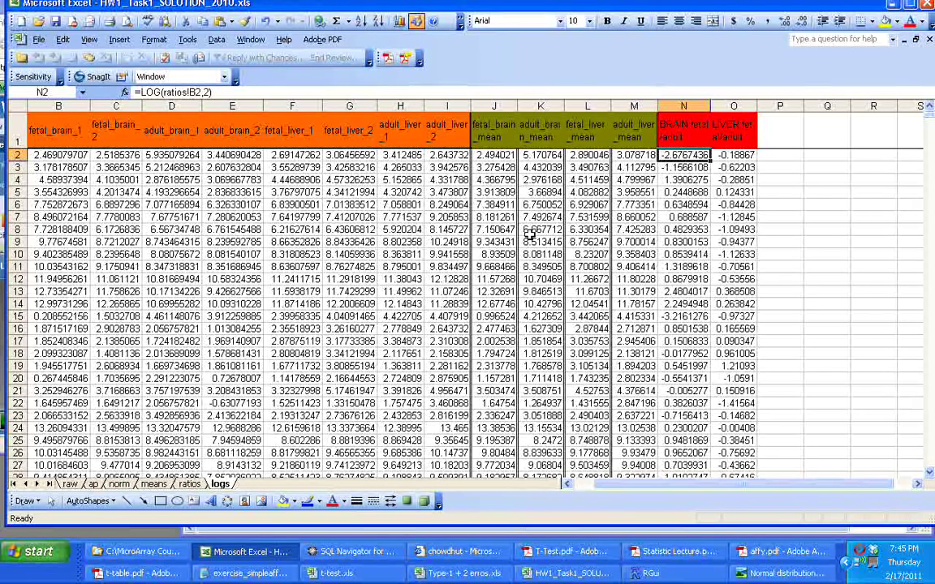
key(Right)
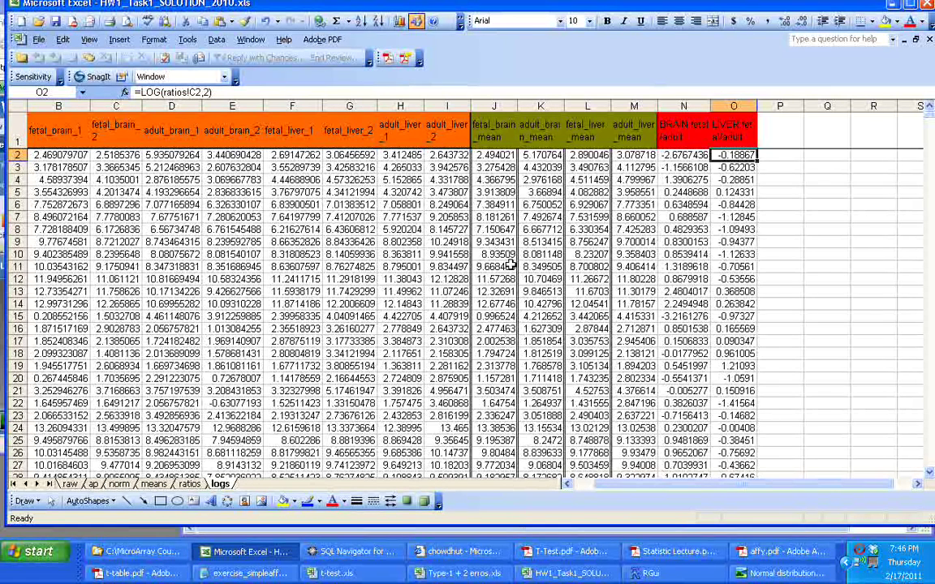
key(Down)
key(Down)
key(Down)
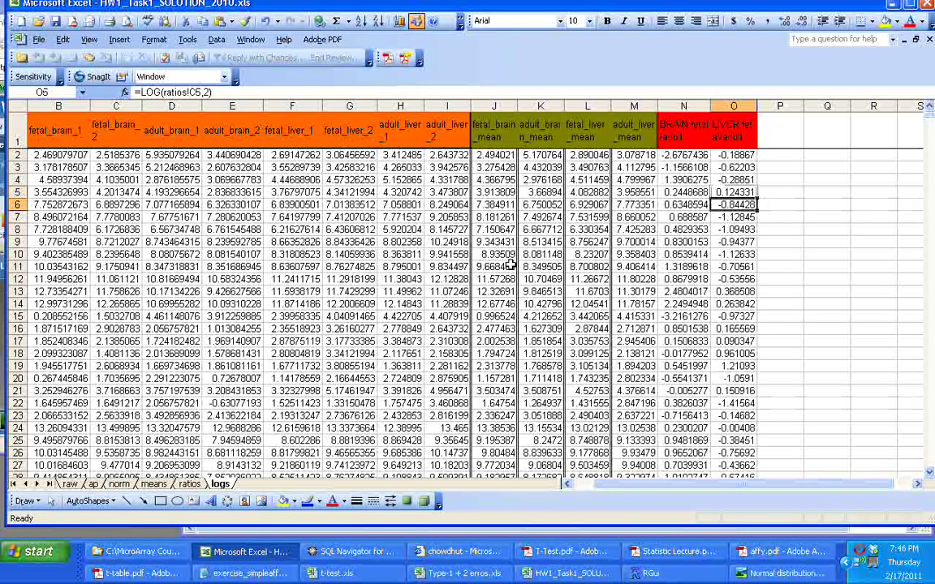
key(Up)
key(Up)
key(Up)
Enter the example values 3,8 in P2 and 2.1 in P3 beside the log ratios
key(Right)
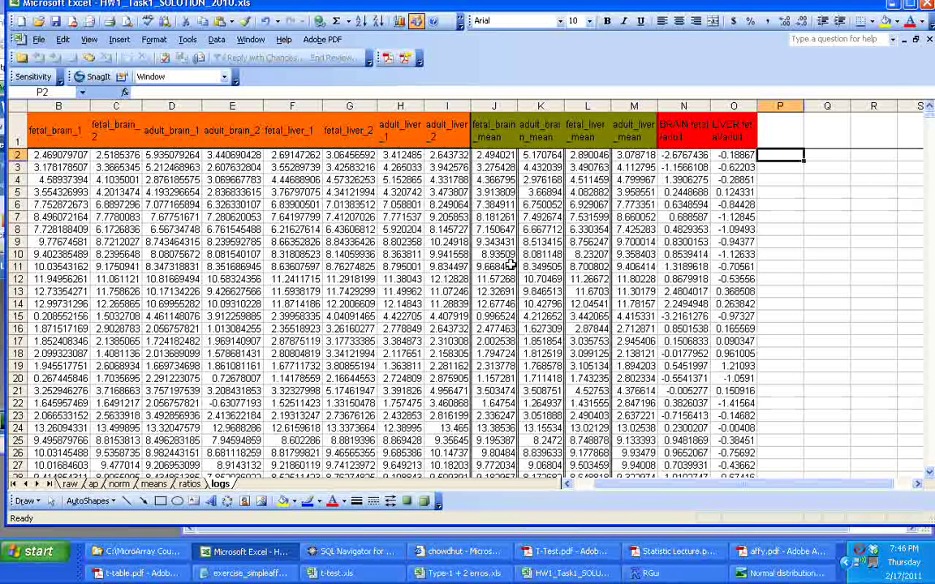
text(3.8)
key(Return)
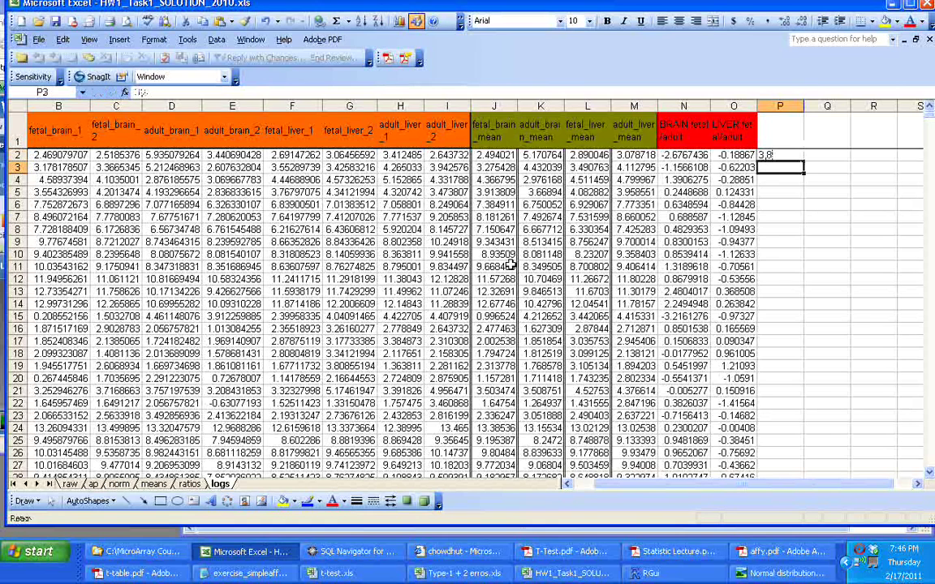
text(2.1)
key(Return)
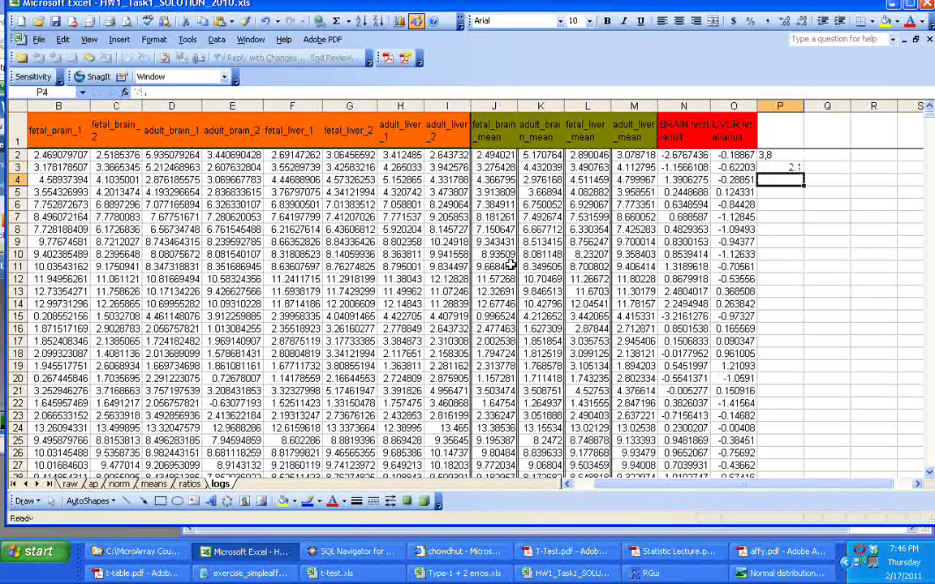
Enter the example values 0.03, 0.678 and 0.01 in cells Q2 to Q4
key(Up)
key(Up)
key(Right)
text(.0)
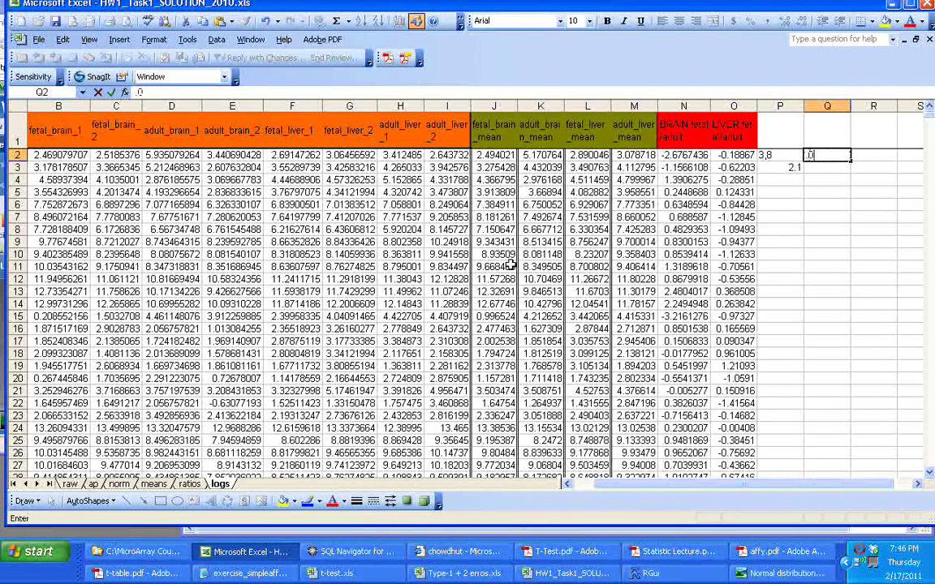
text(3)
key(Return)
text(.)
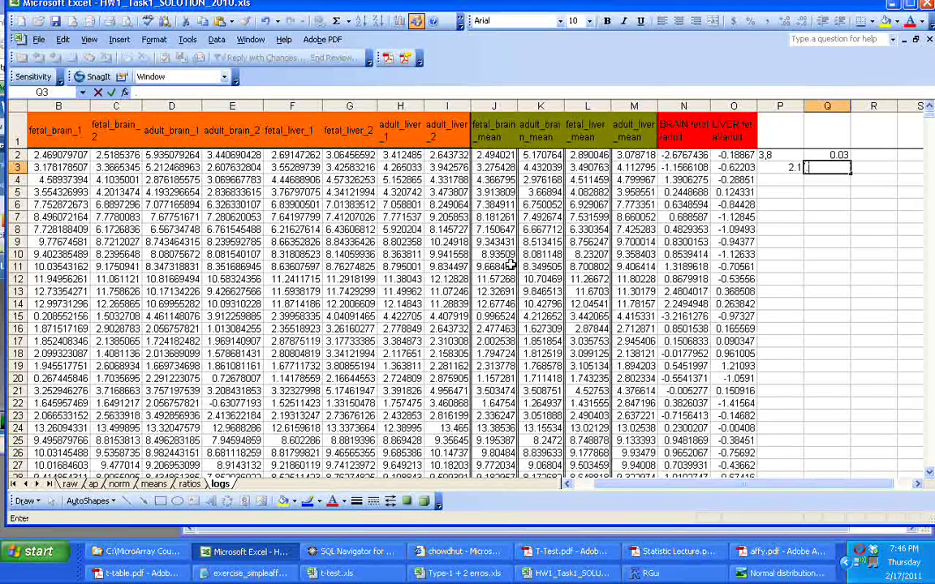
text(673)
key(Return)
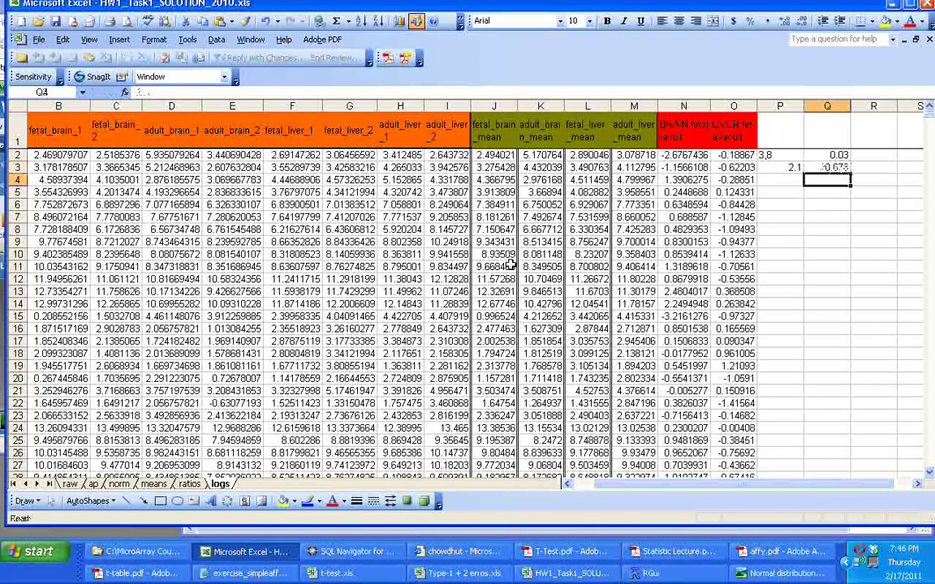
text(.01)
key(Up)
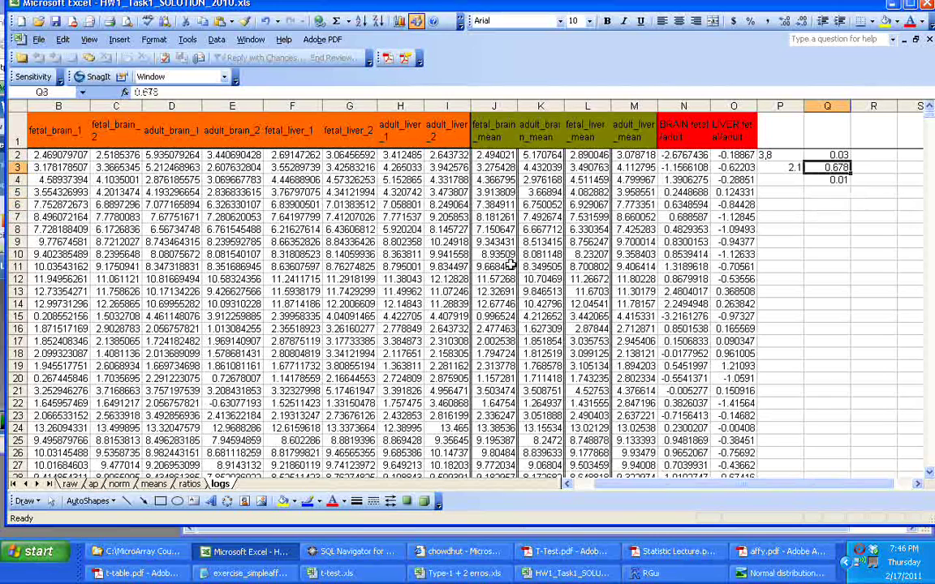
Enter the threshold value 0.05 in cell R1
key(Right)
key(Up)
key(Up)
text(.05)
key(Return)
Make the example value in Q2 bold to mark it as below the 0.05 threshold
key(Left)
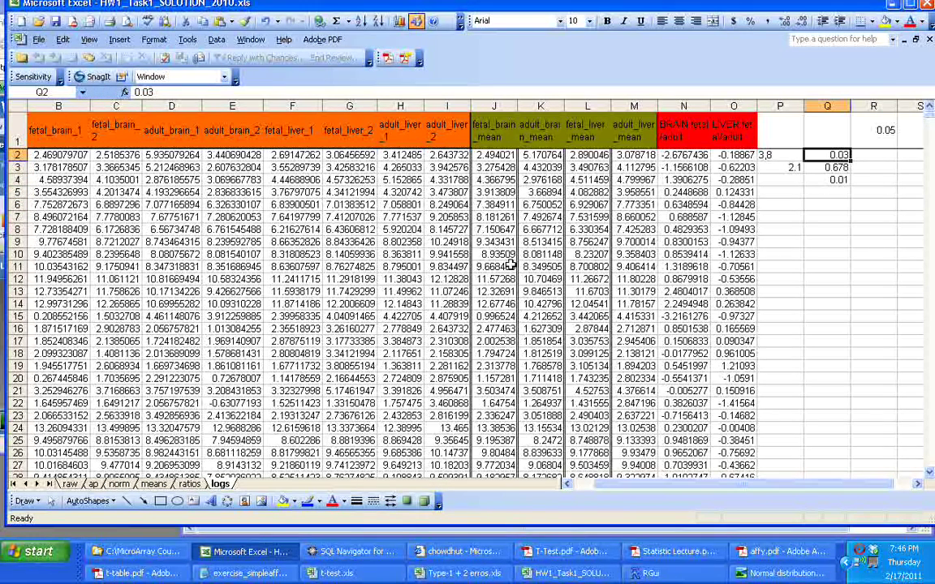
click(605, 20)
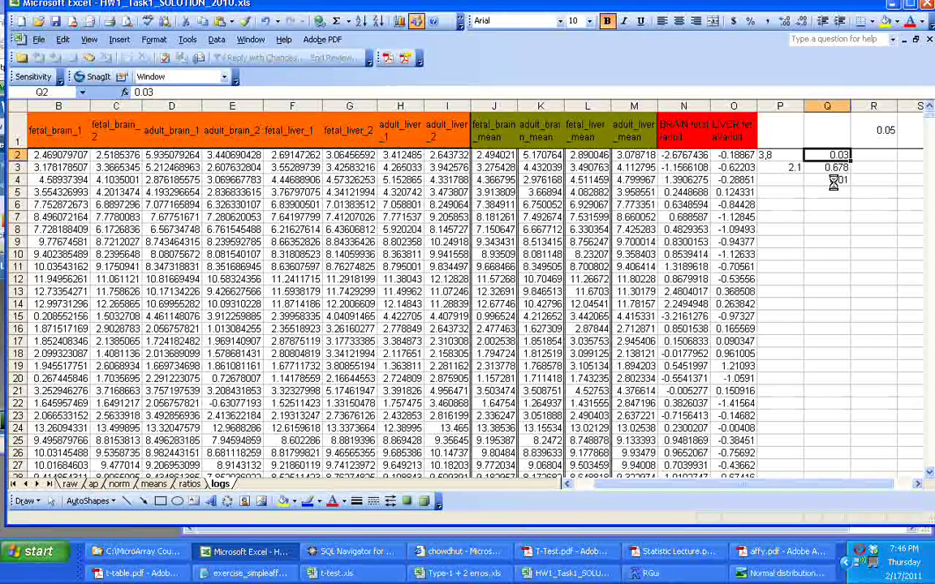
click(834, 181)
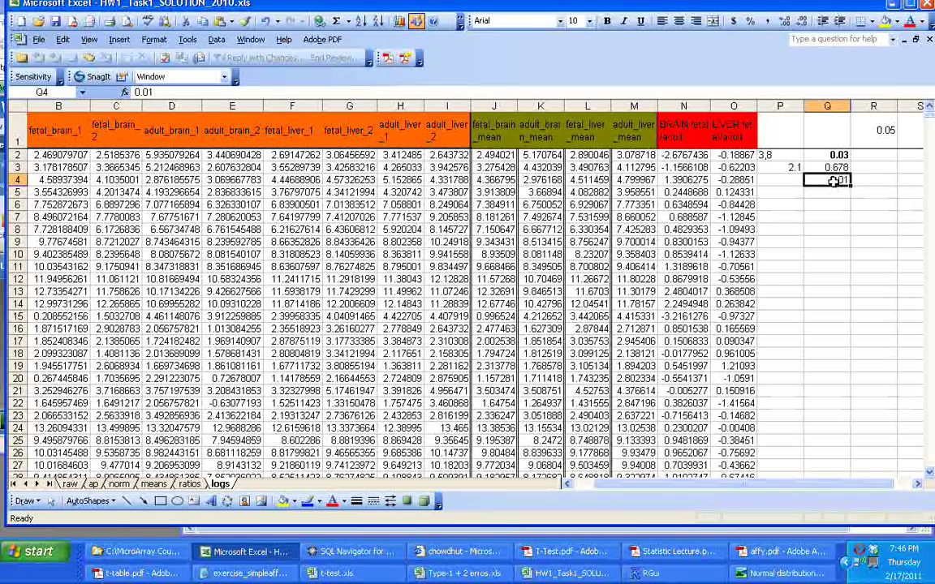
key(Up)
key(Right)
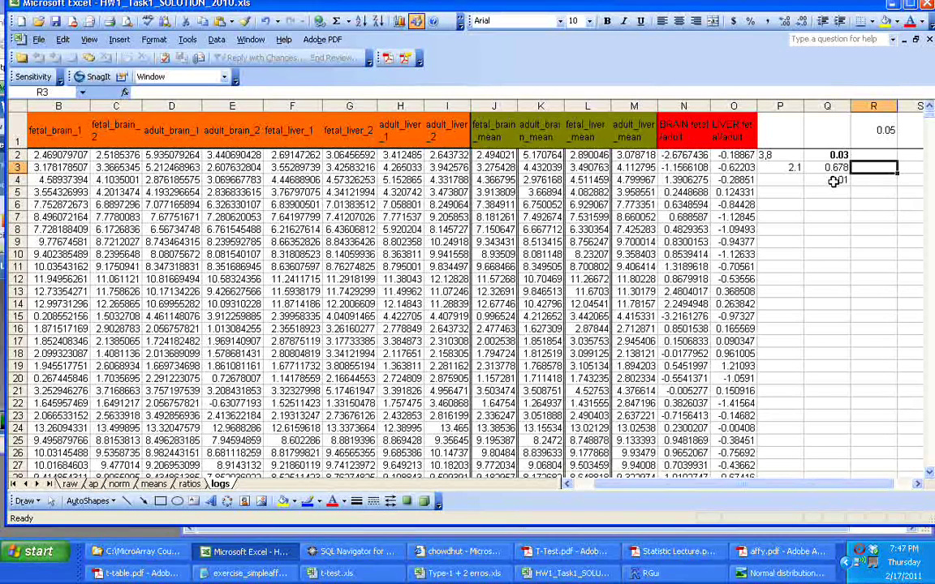
Examine the logs sheet's header row from the Probe column across to adult_brain_1
click(313, 304)
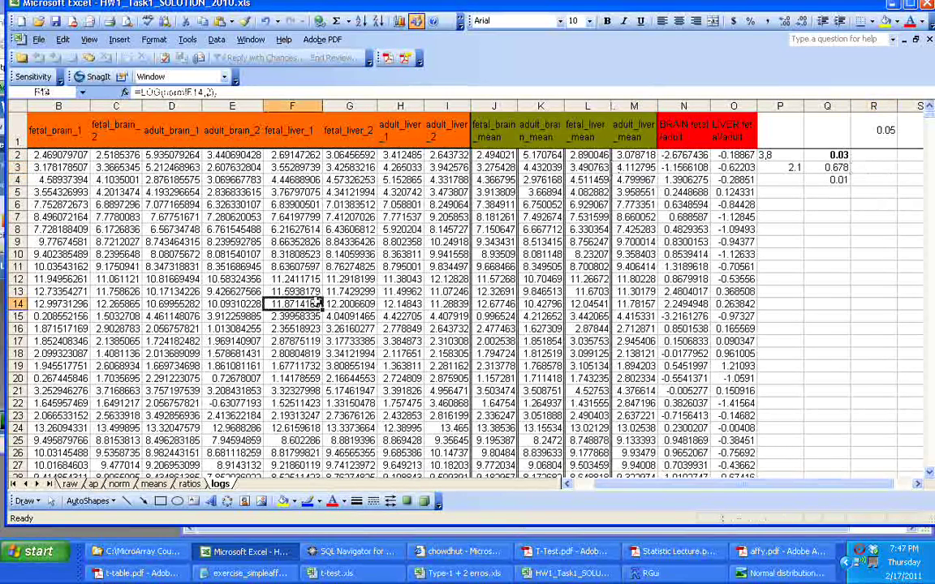
key(Home)
key(Up)
key(Up)
key(Up)
key(Up)
key(Up)
key(Up)
key(Up)
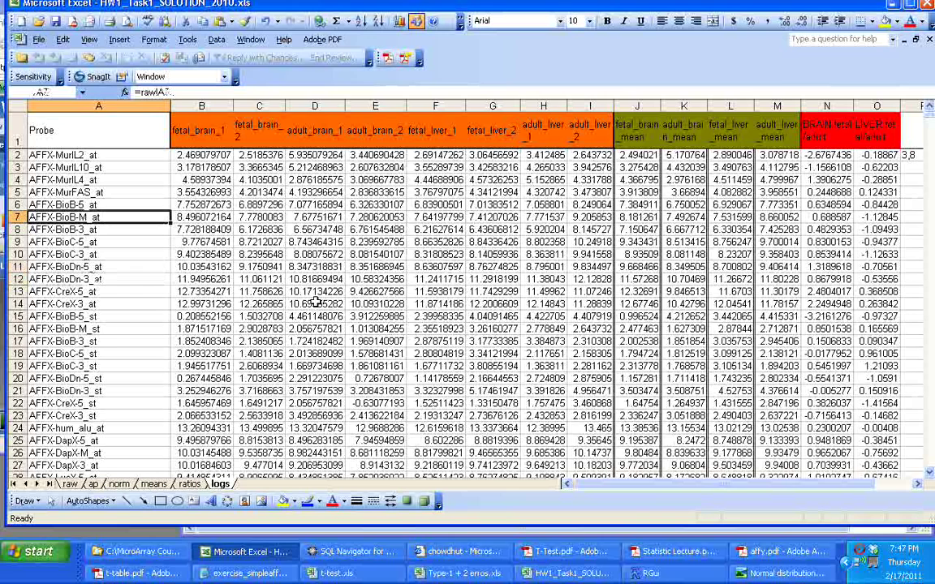
key(Up)
key(Up)
key(Up)
key(Up)
key(Up)
key(Up)
key(Right)
key(Right)
key(Right)
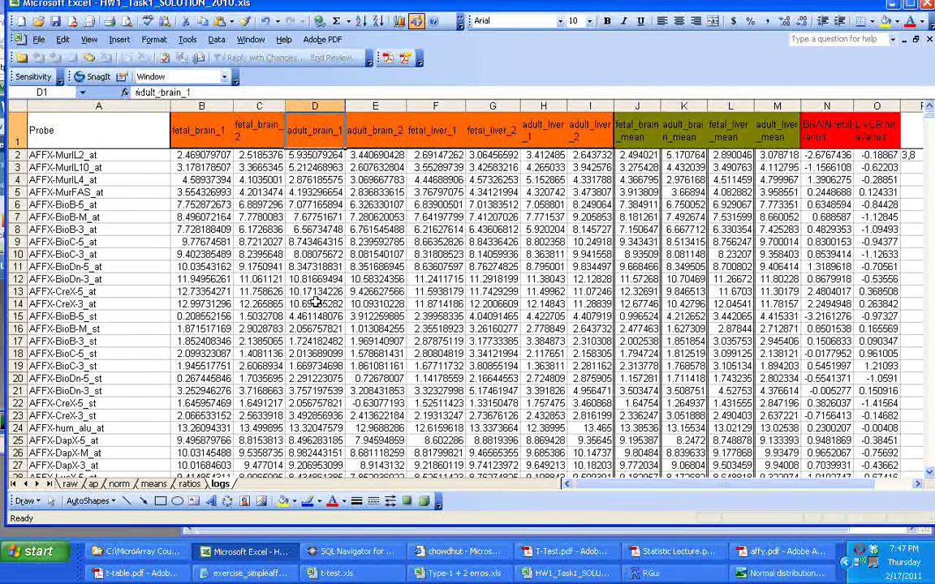
Look through the probe names in column A of the logs sheet down to row 12
key(Home)
key(Down)
key(Down)
key(Down)
key(Down)
key(Down)
key(Down)
key(Down)
key(Down)
key(Down)
key(Down)
key(Down)
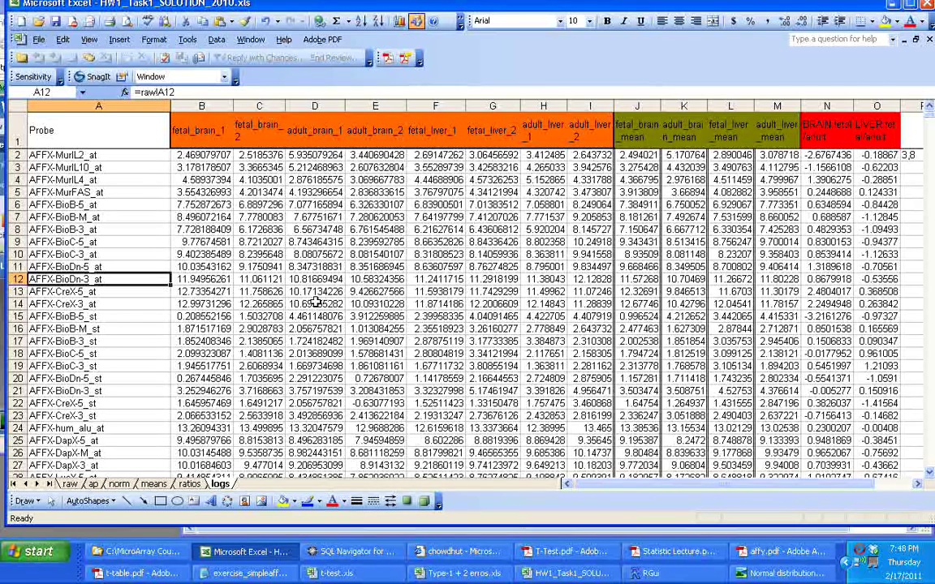
Minimize all open windows to clear the desktop and stop the Echo360 screen recording
click(891, 4)
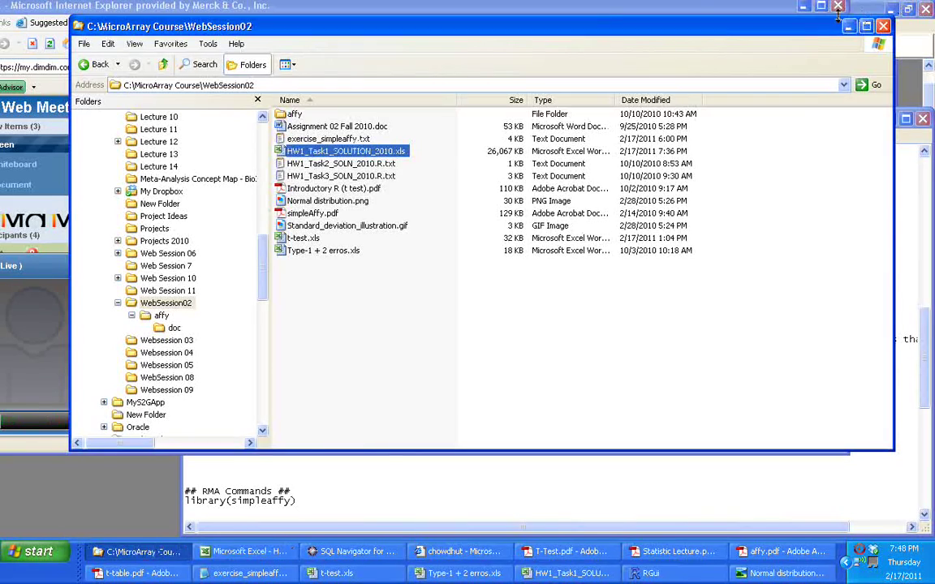
click(777, 15)
click(803, 6)
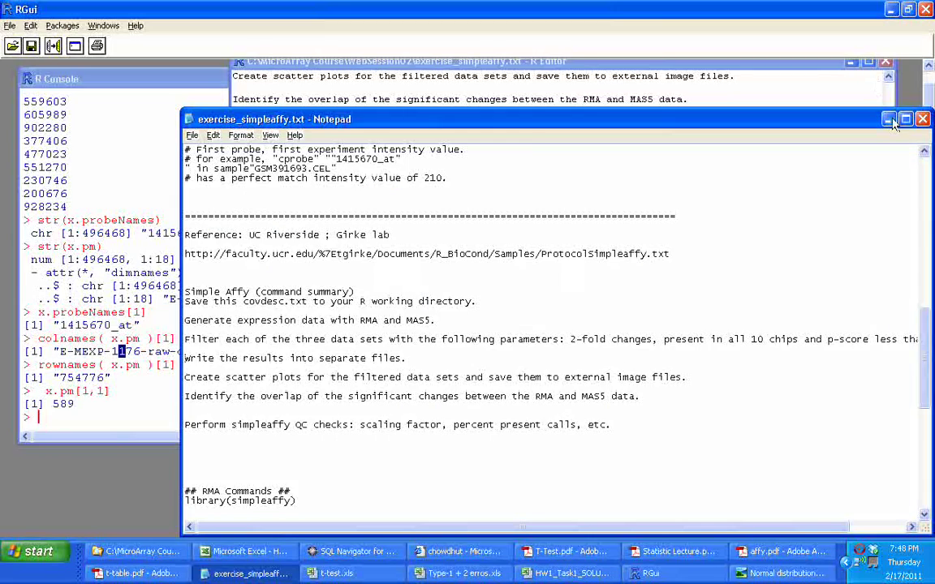
click(888, 120)
click(804, 11)
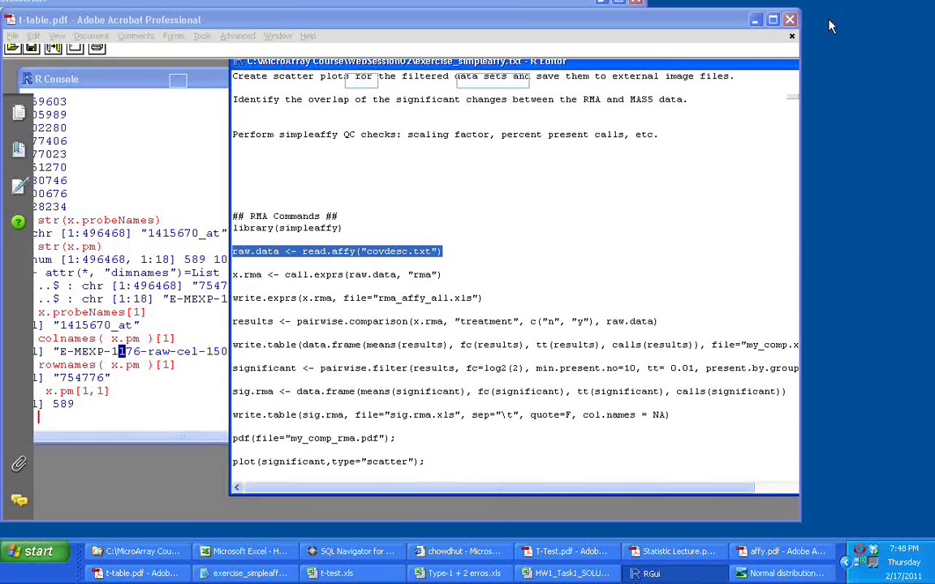
click(753, 22)
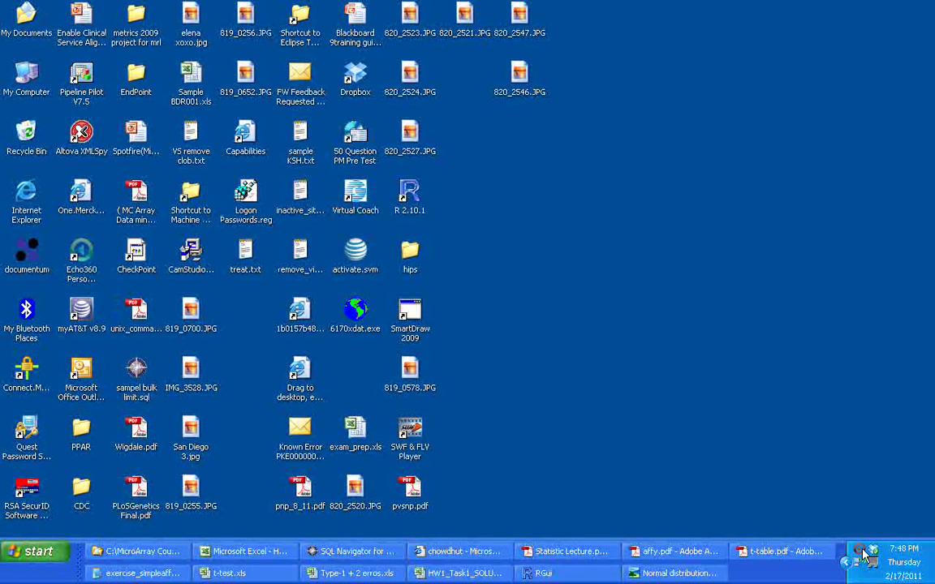
right_click(866, 556)
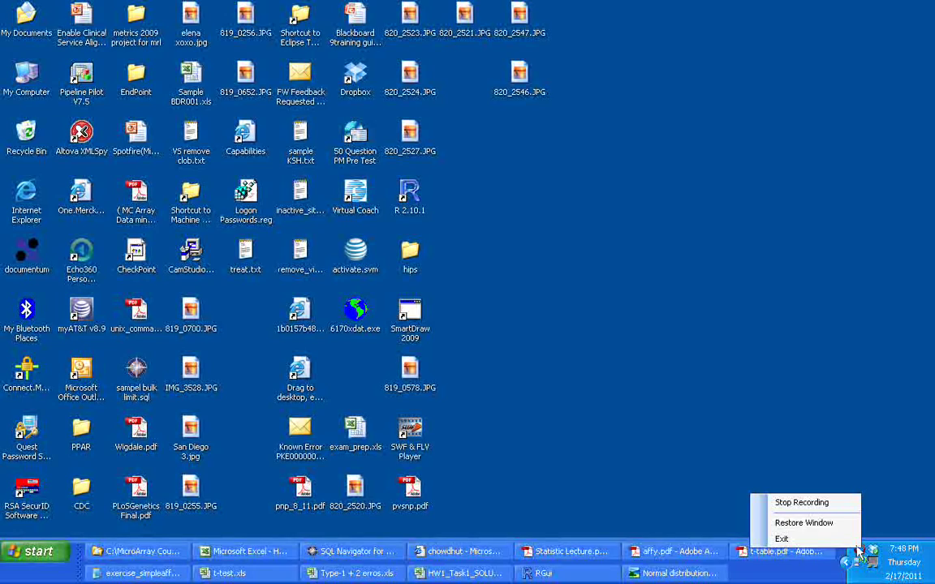
click(799, 505)
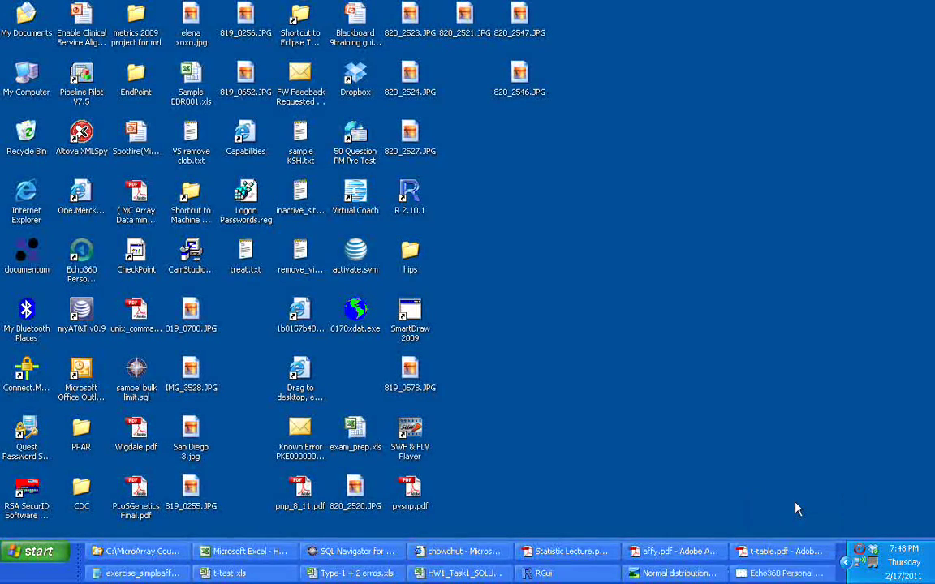